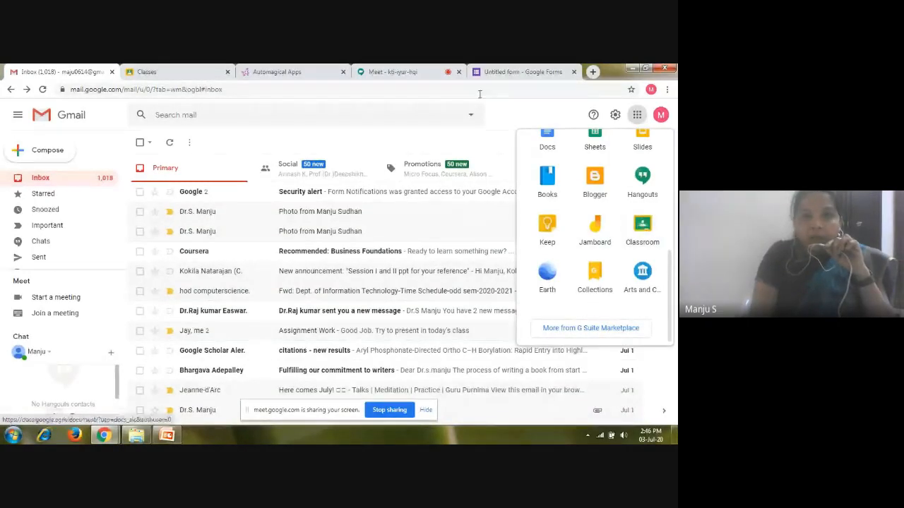
Switch to Google Classroom and start creating a class, acknowledging the notice about use at a school with students
left_click(158, 70)
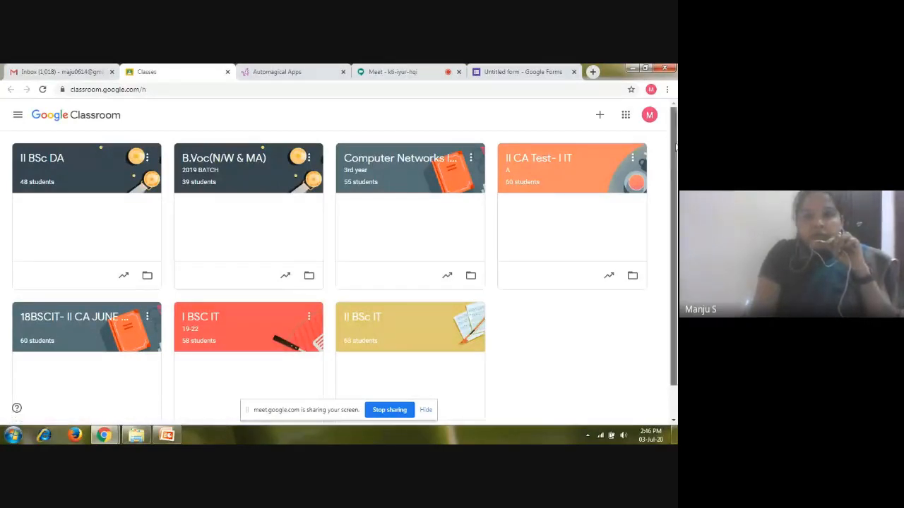
scroll(675, 146, "down", 1)
scroll(673, 144, "up", 1)
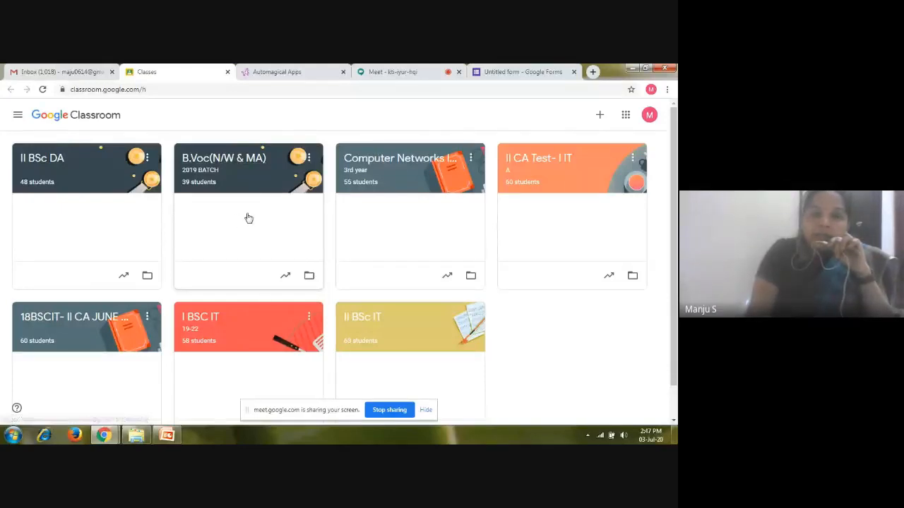
left_click(600, 117)
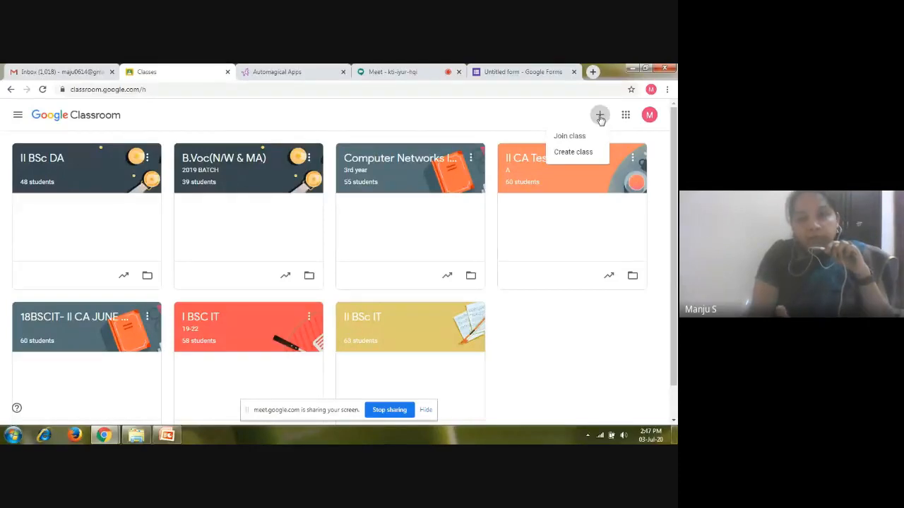
left_click(573, 152)
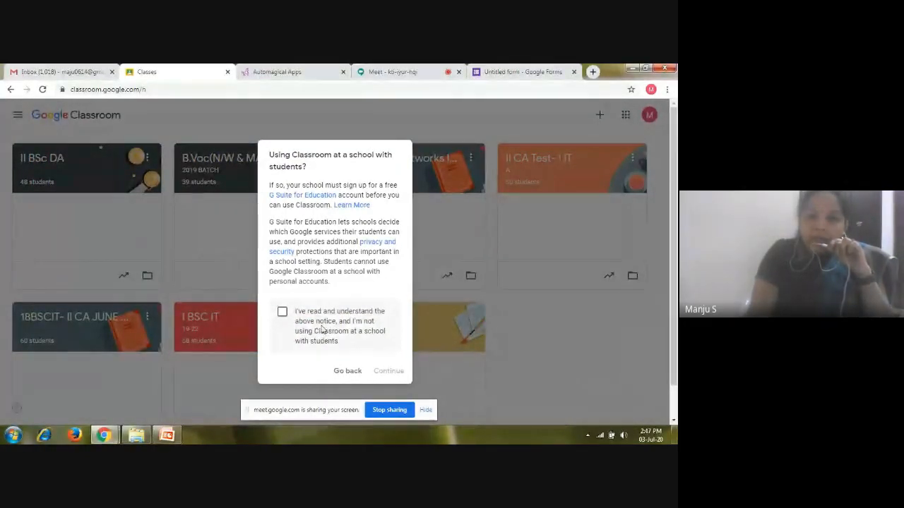
left_click(282, 313)
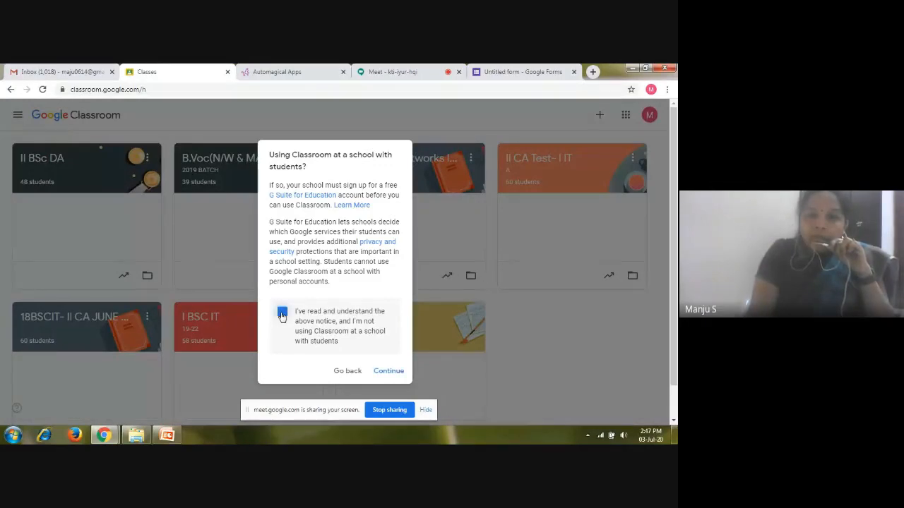
left_click(389, 372)
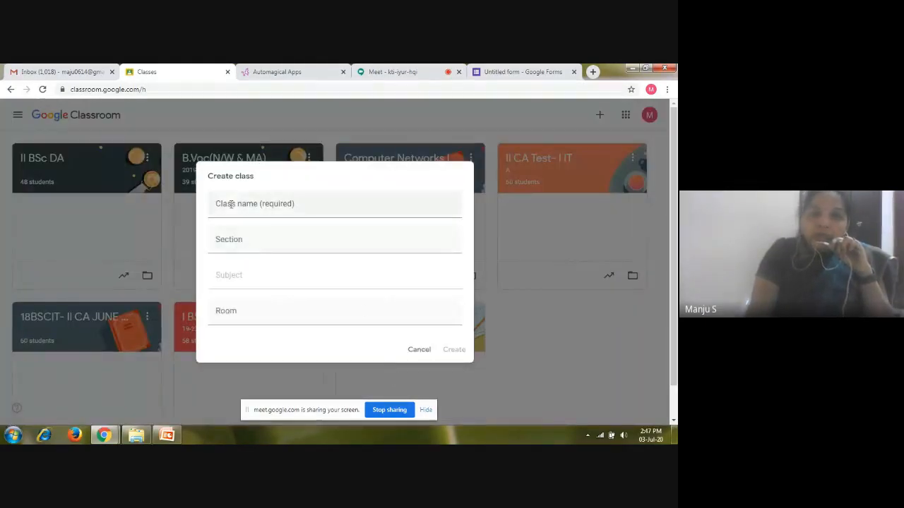
Name the new class "II BSC Microbiology"
left_click(245, 206)
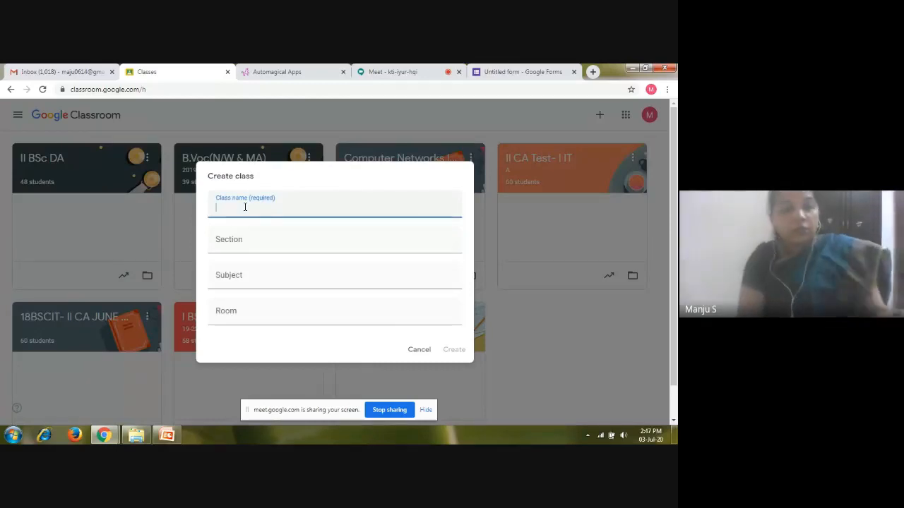
type("II")
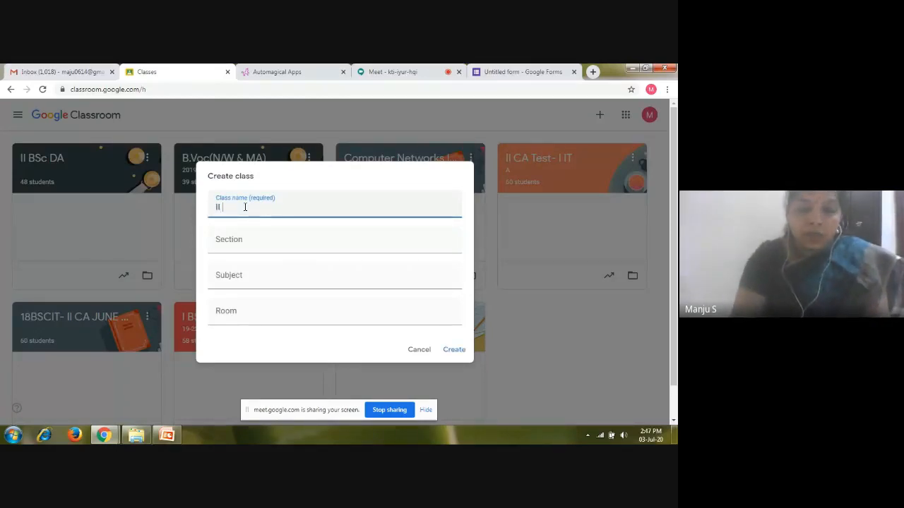
type(" BSC ")
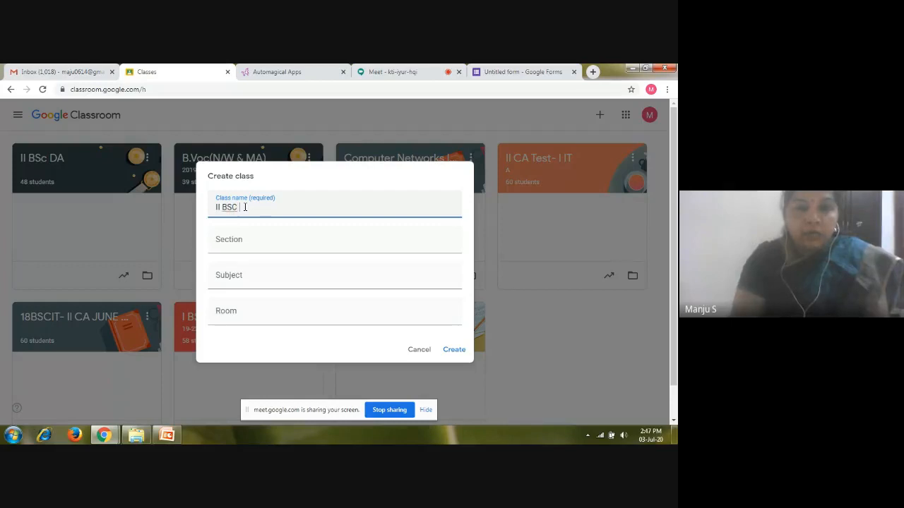
type("Mic")
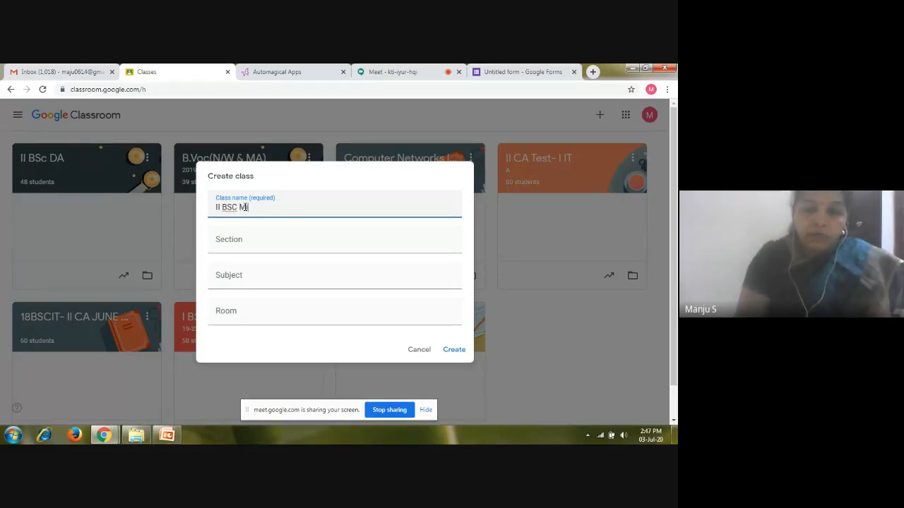
type("ro")
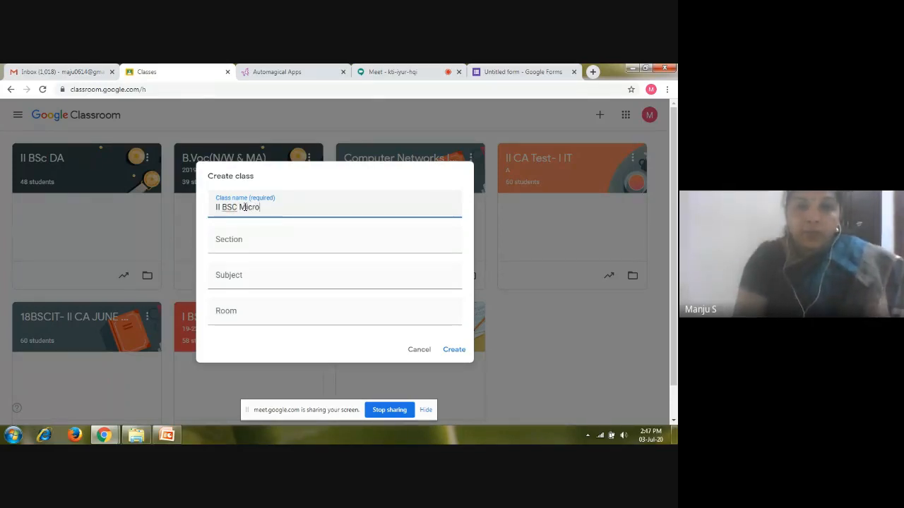
type("bio")
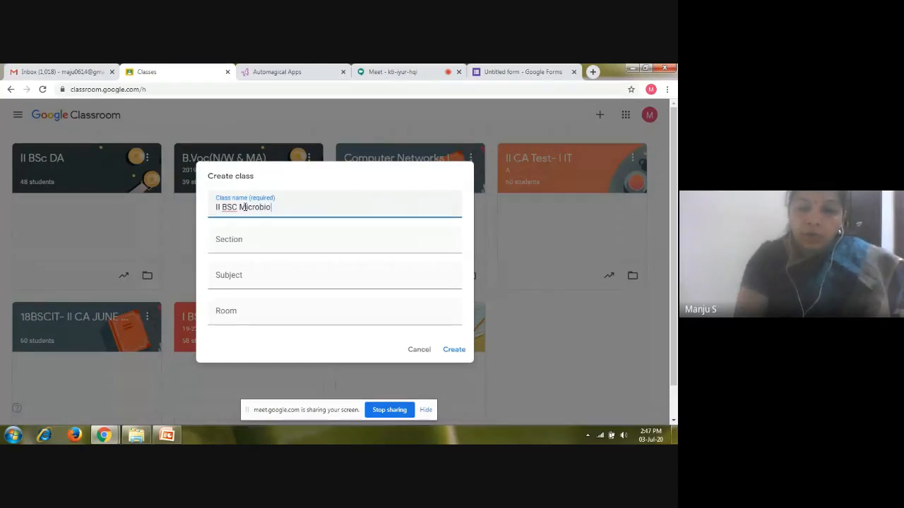
type("logy")
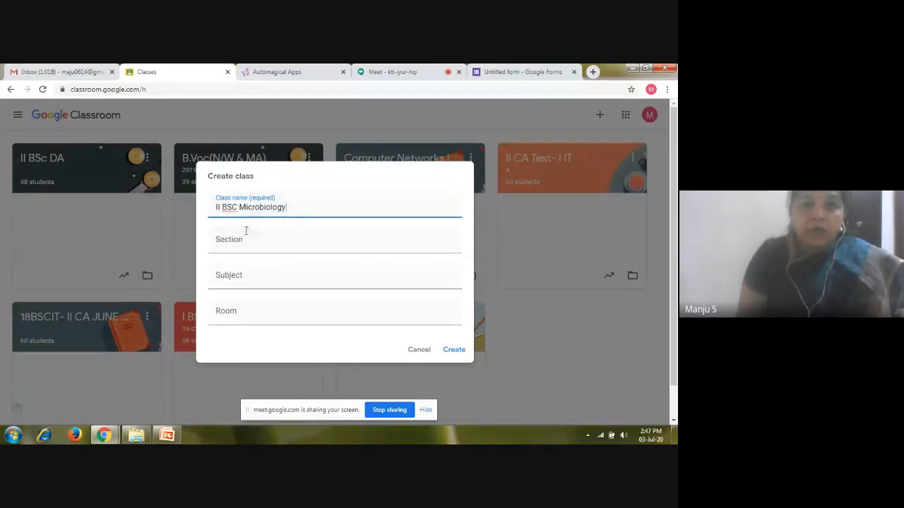
Copy "Microbiology" from the class name into the subject, leaving the section empty
left_click(244, 243)
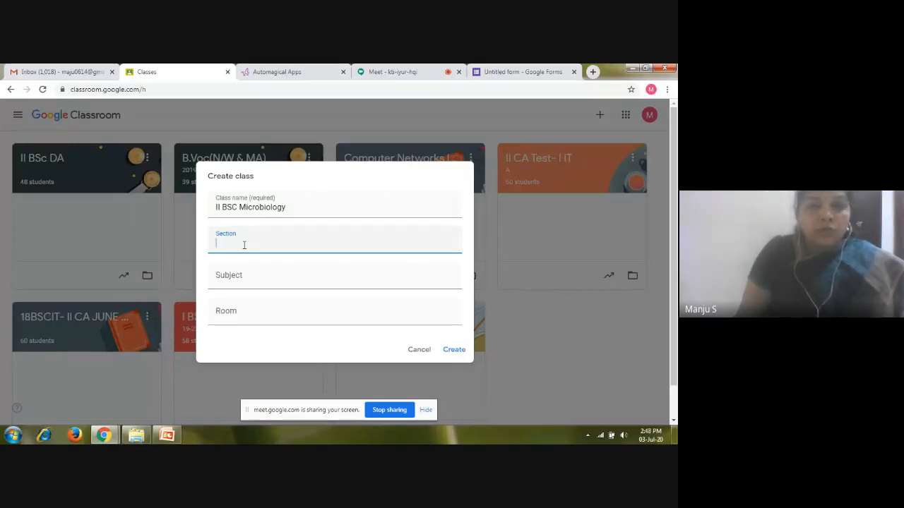
left_click(304, 212)
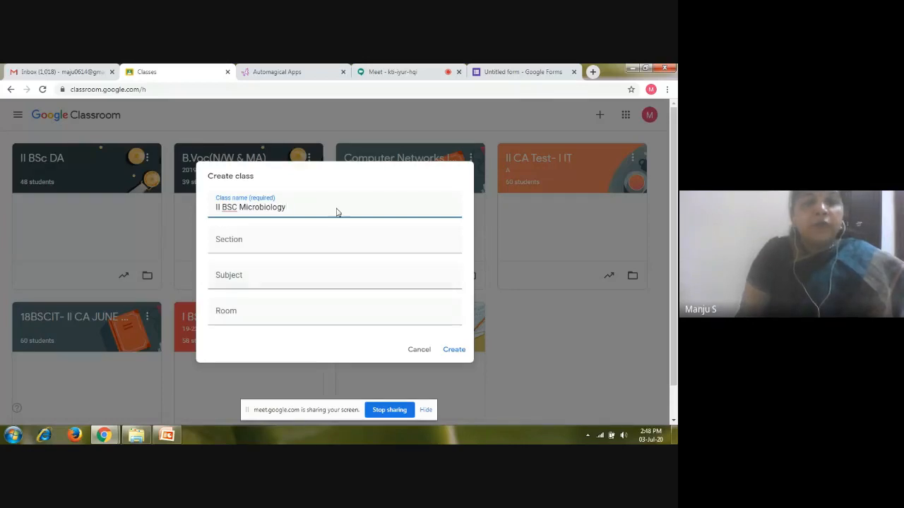
left_click(266, 277)
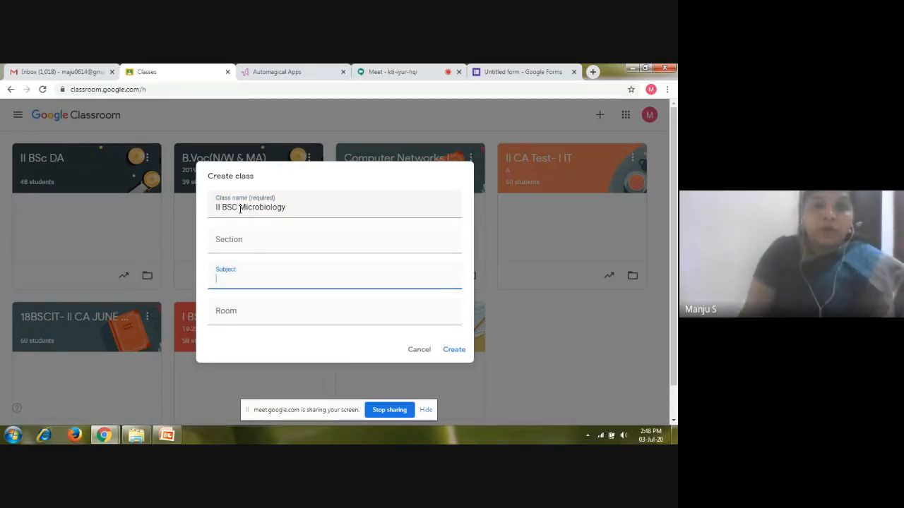
left_click_drag(240, 209, 290, 210)
key("ctrl+c")
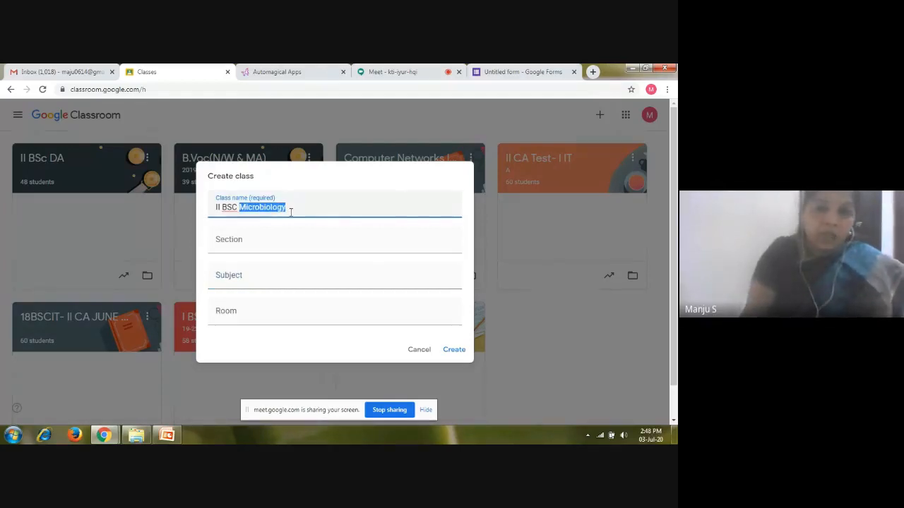
left_click(258, 280)
key("ctrl+v")
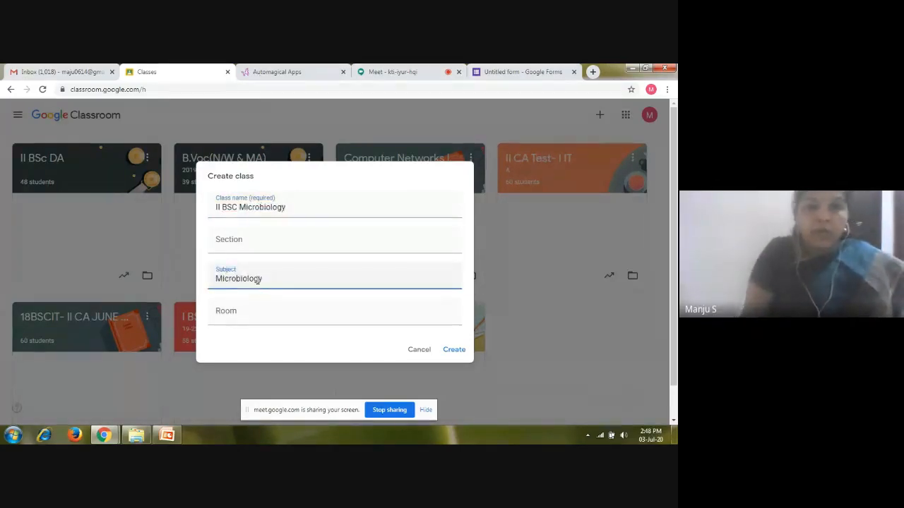
Set the room to 107 and create the class
left_click(227, 319)
type("107")
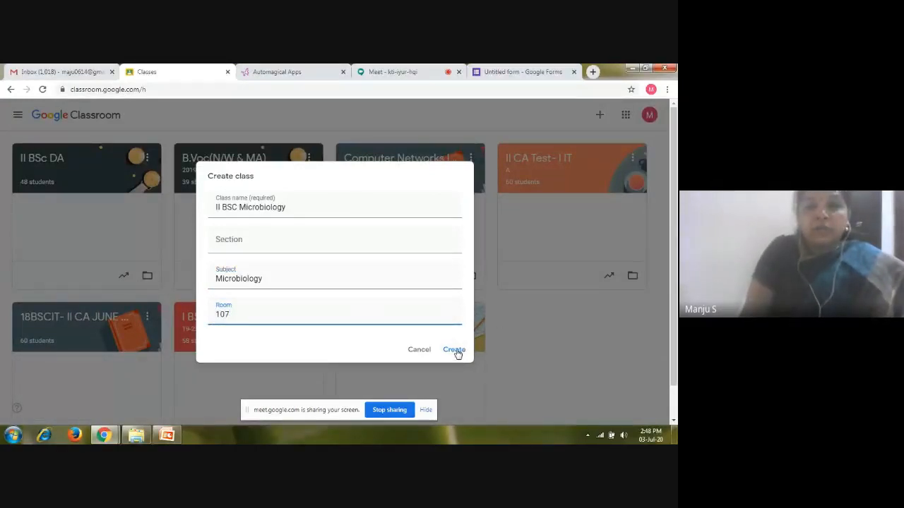
left_click(454, 350)
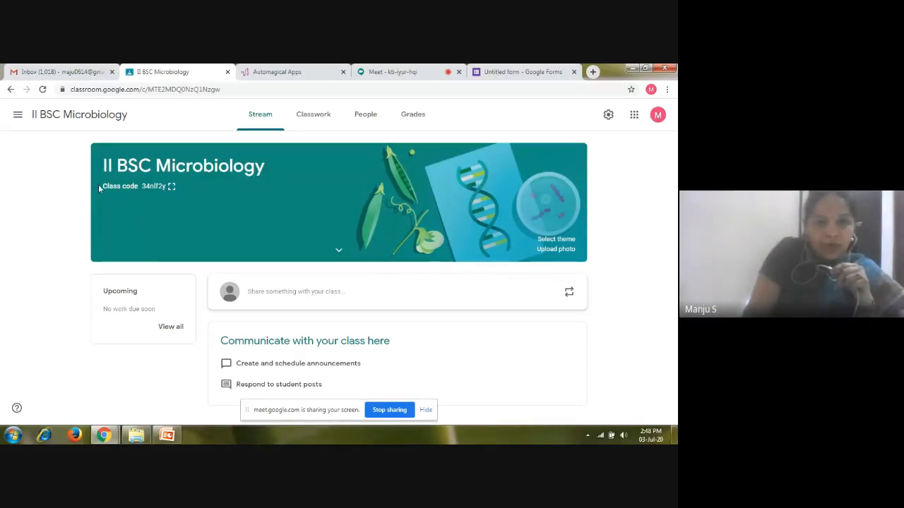
Examine the class code and open the announcement composer in the class stream to view its audience options
triple_click(140, 183)
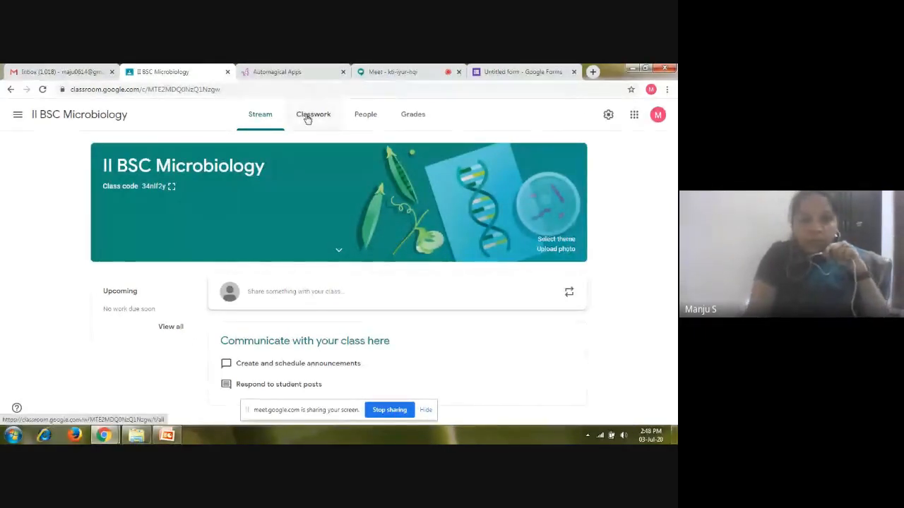
left_click(295, 300)
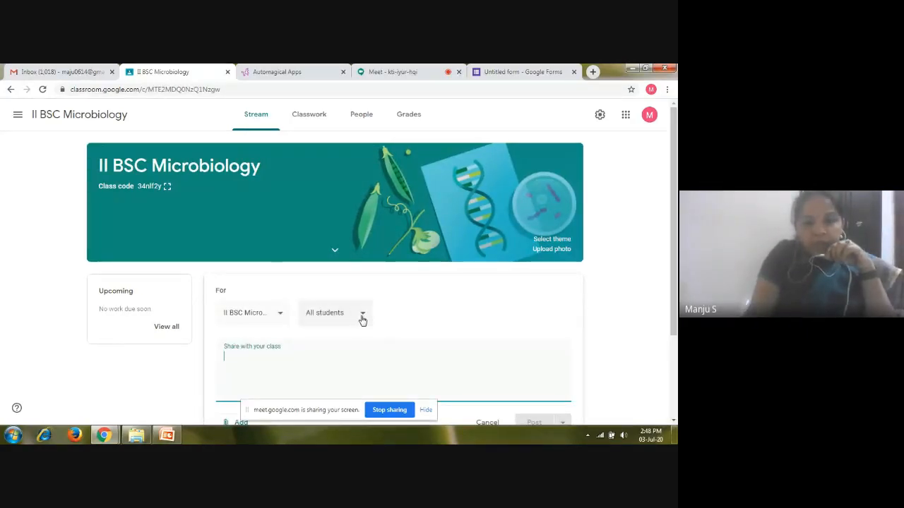
left_click(77, 369)
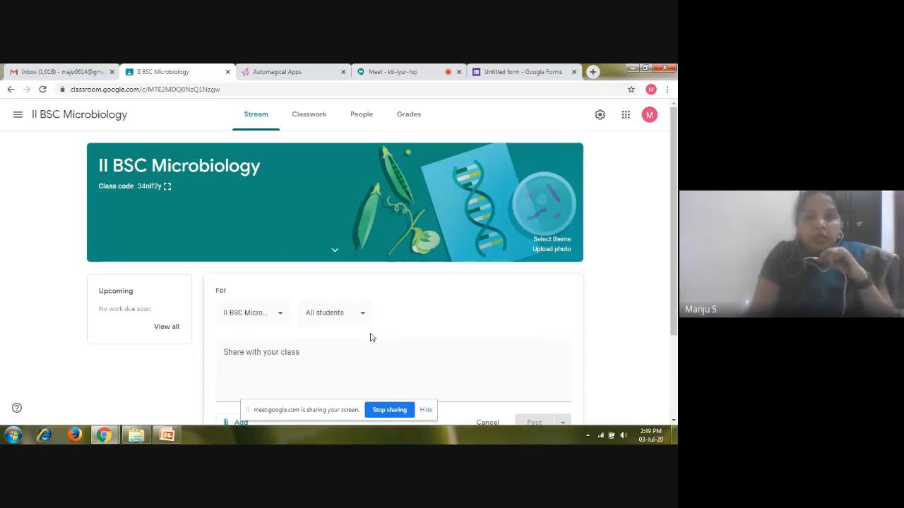
Open the teacher invitation for the II BSC Microbiology class and search the contacts for "dr"
left_click(353, 125)
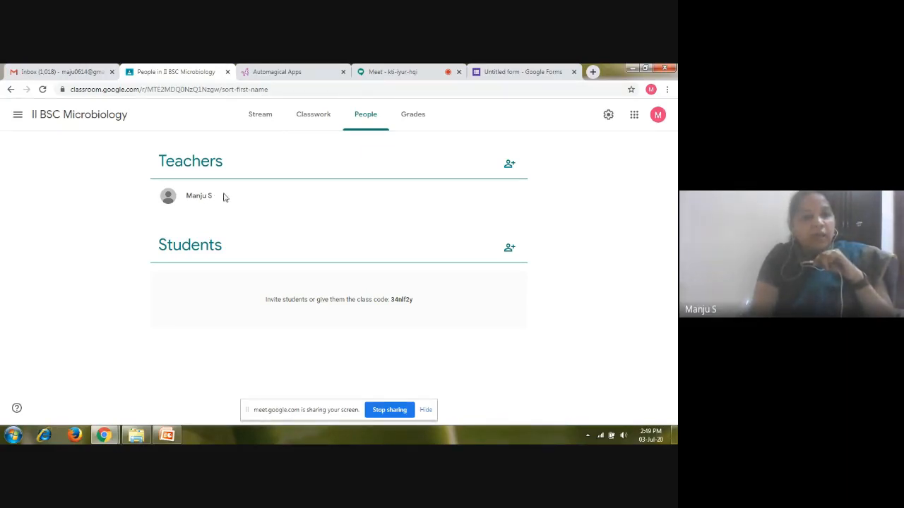
left_click(510, 165)
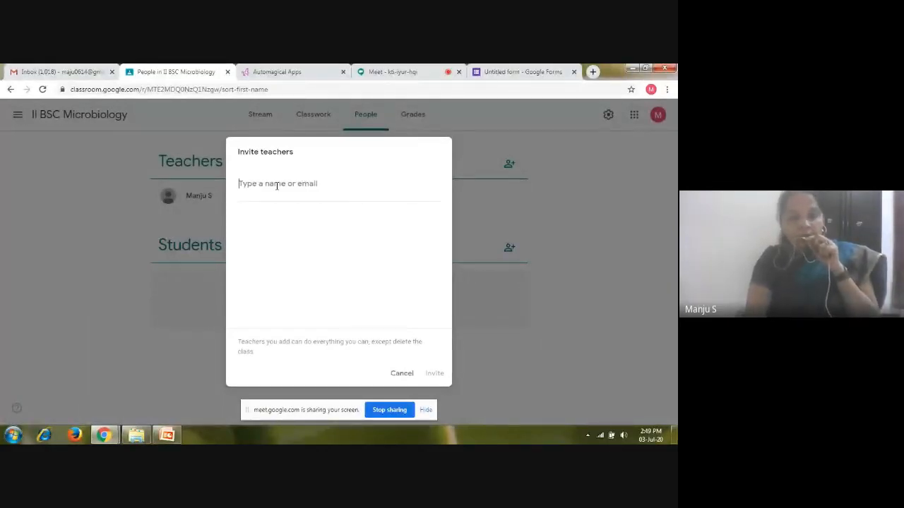
type("m")
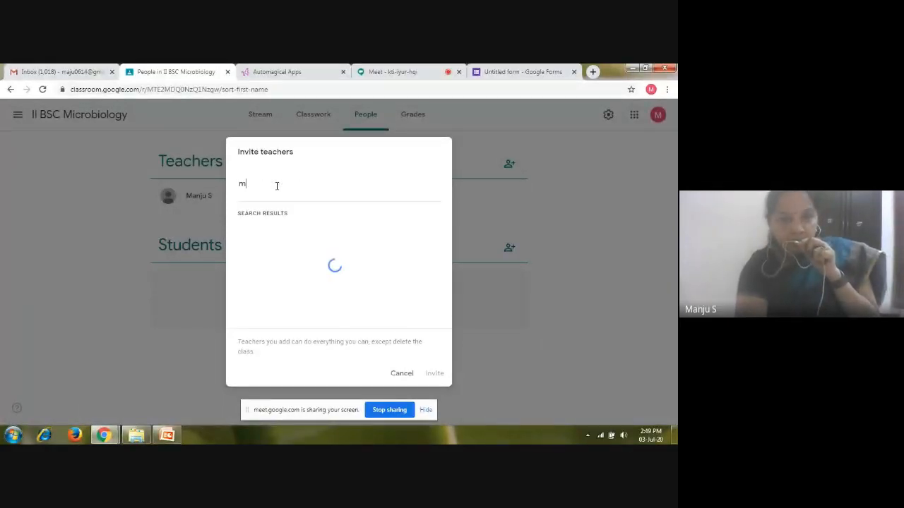
key("BackSpace")
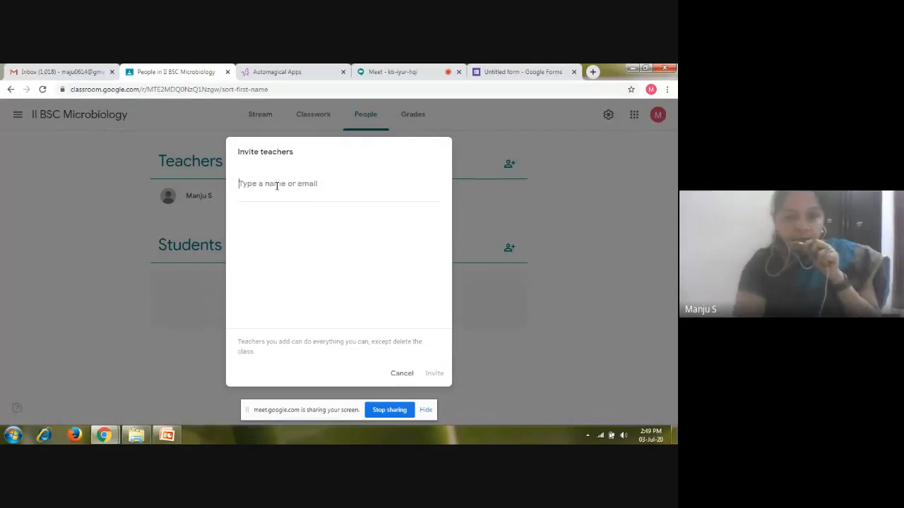
type("r")
key("BackSpace")
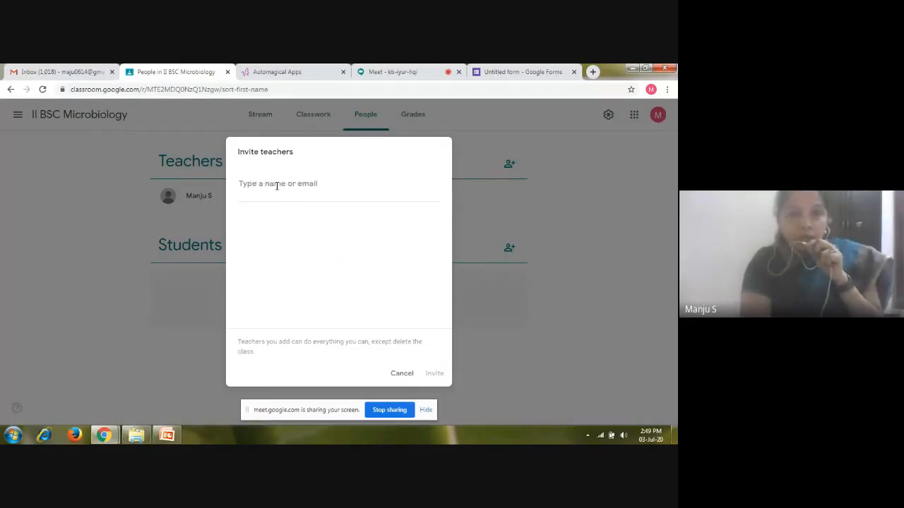
type("dr")
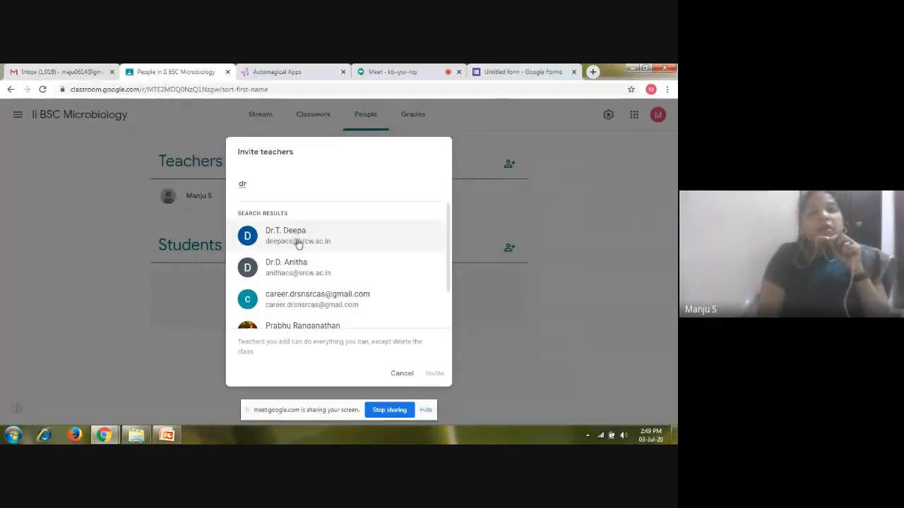
left_click_drag(446, 246, 448, 282)
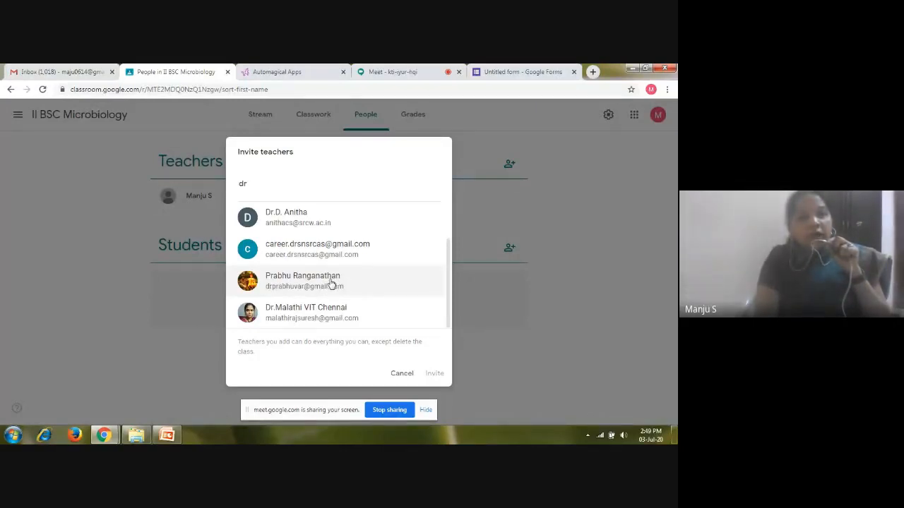
Try to invite the second suggested teacher to the class and remove that teacher from the invitation
left_click(336, 227)
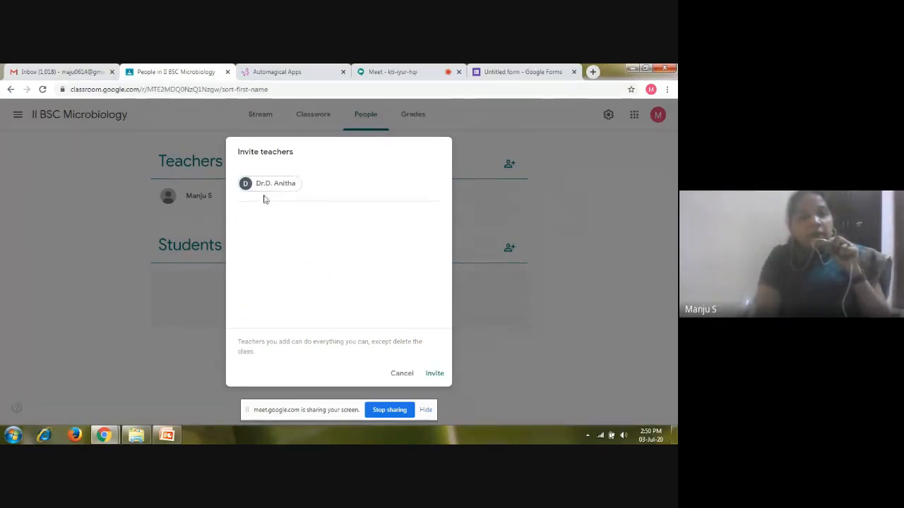
left_click(289, 193)
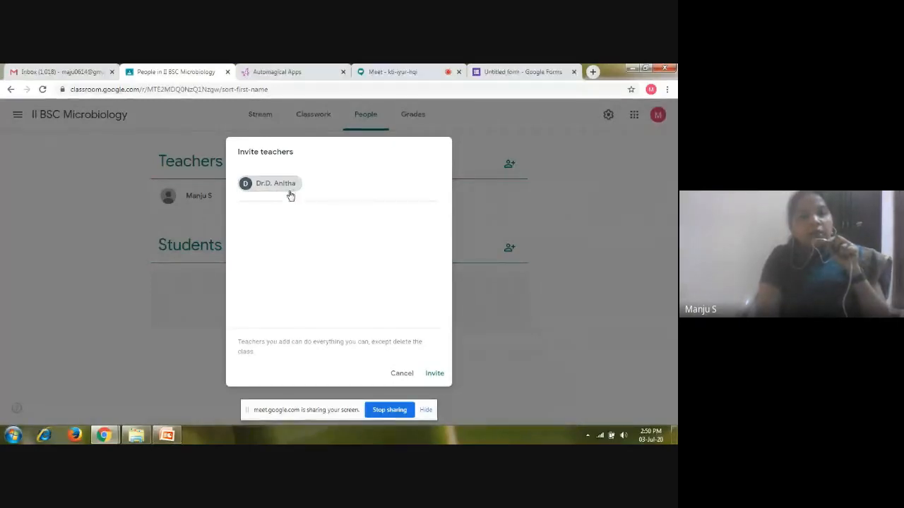
left_click(432, 375)
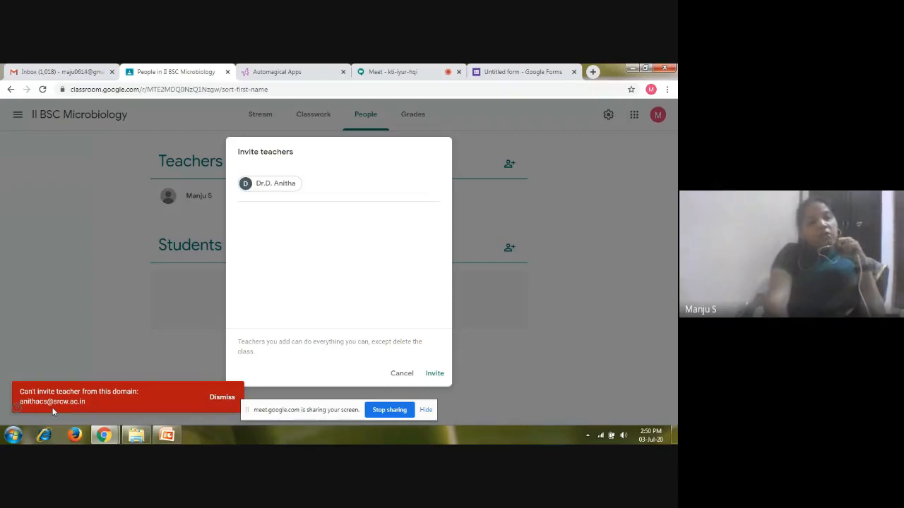
left_click(215, 400)
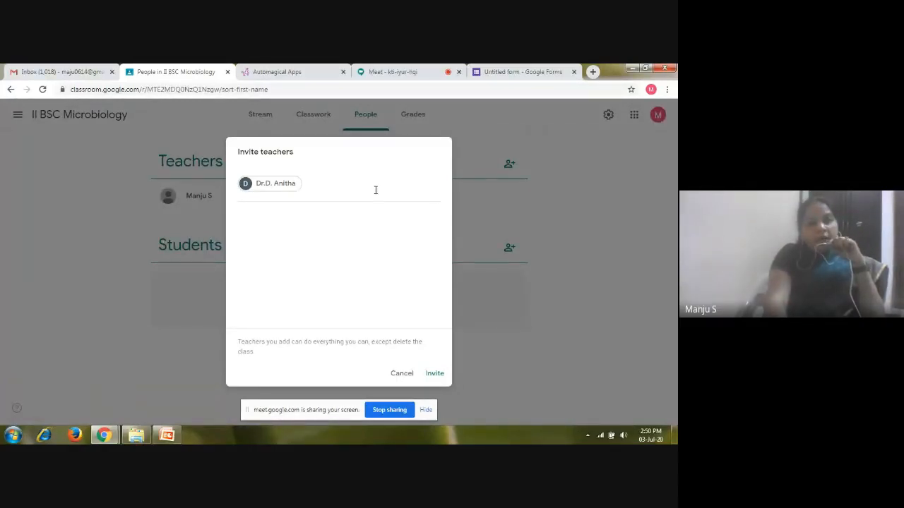
mouse_move(295, 186)
left_click(342, 187)
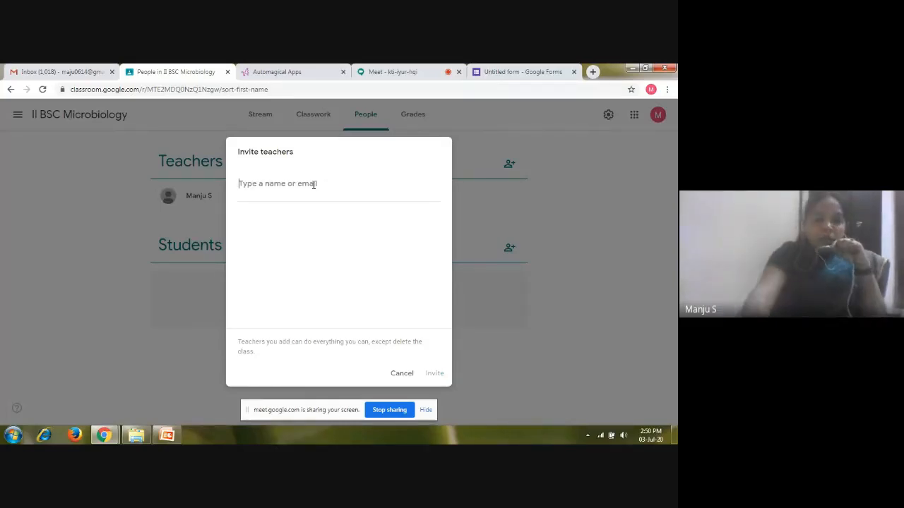
Search the teacher contacts for "h", invite the third suggested contact to the class and view the options for that pending invitation
type("h")
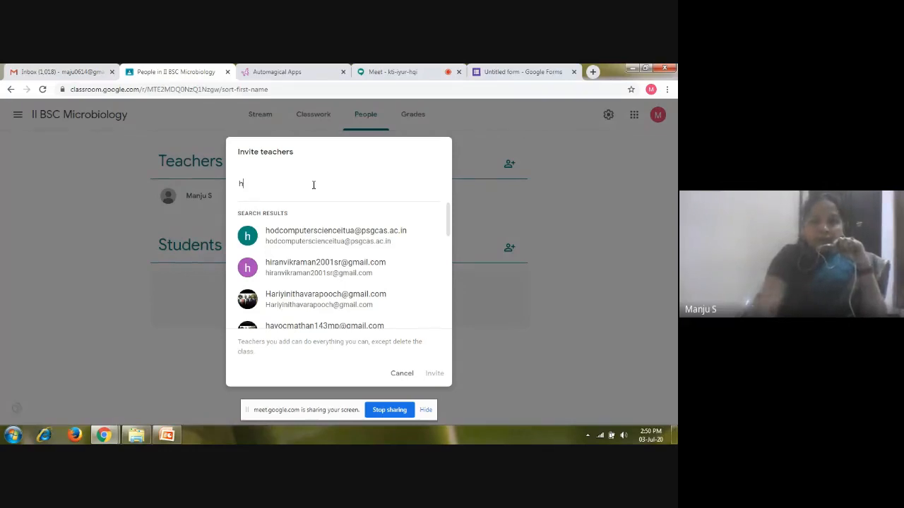
left_click(308, 298)
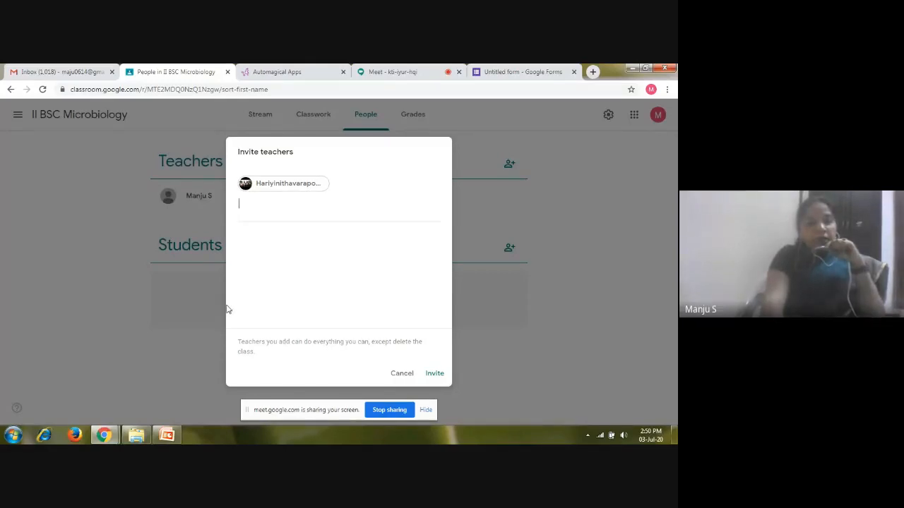
left_click(434, 378)
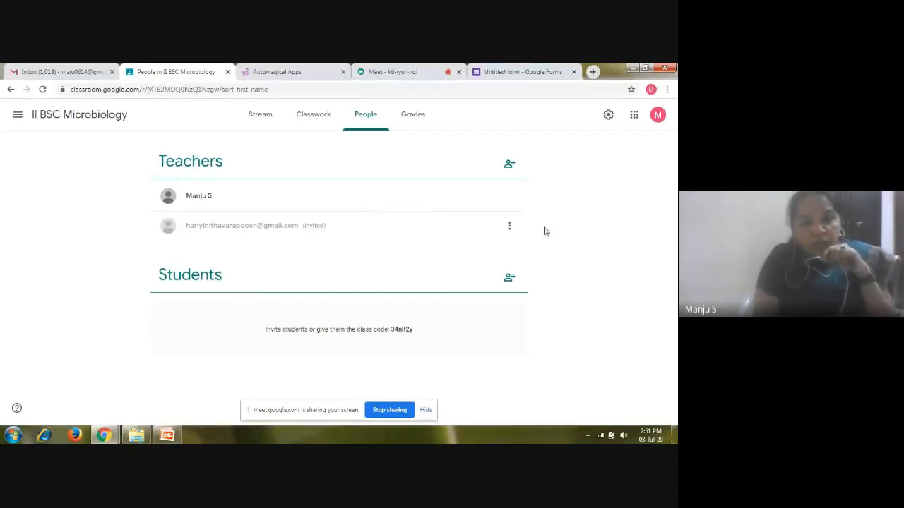
left_click(510, 227)
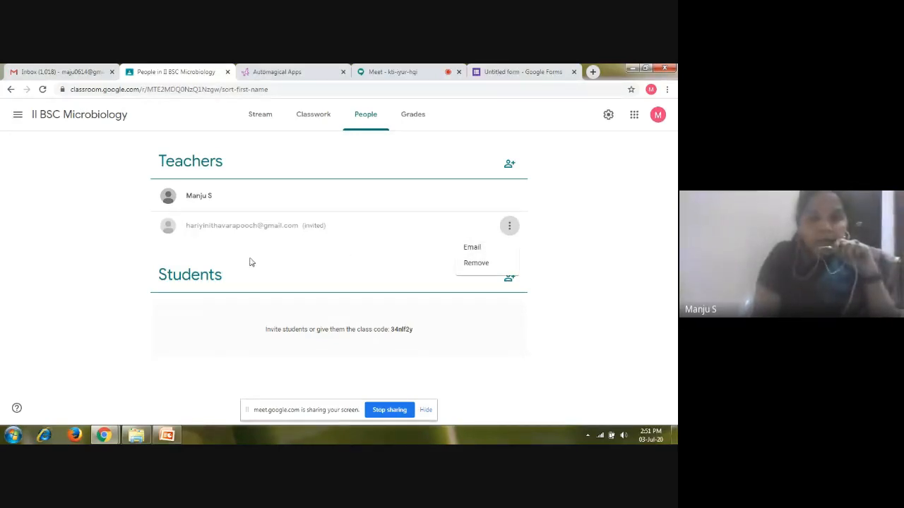
left_click(349, 346)
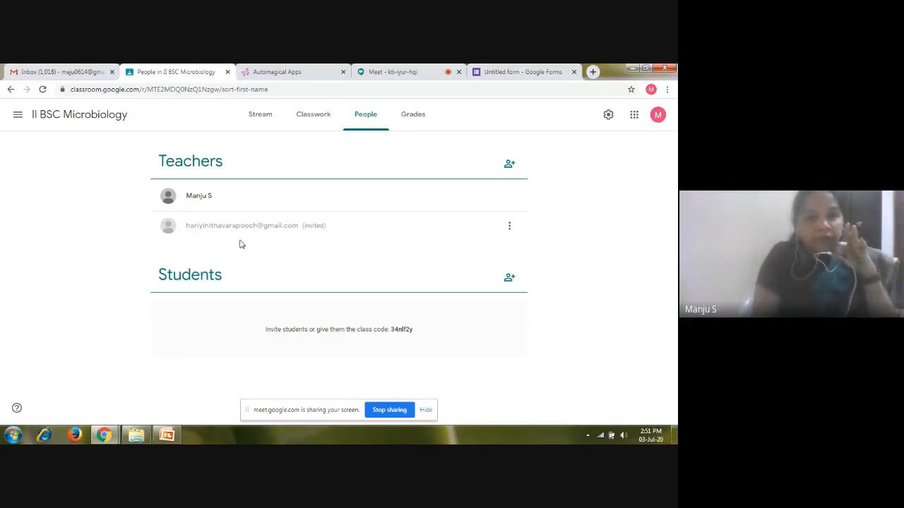
Open the student invitation, search the contacts for "g" and add the first suggested contact
left_click(511, 279)
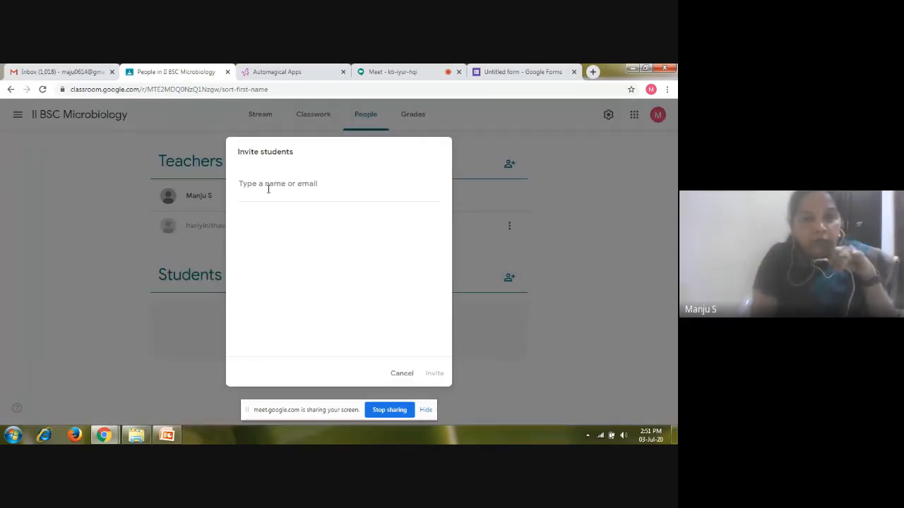
type("g")
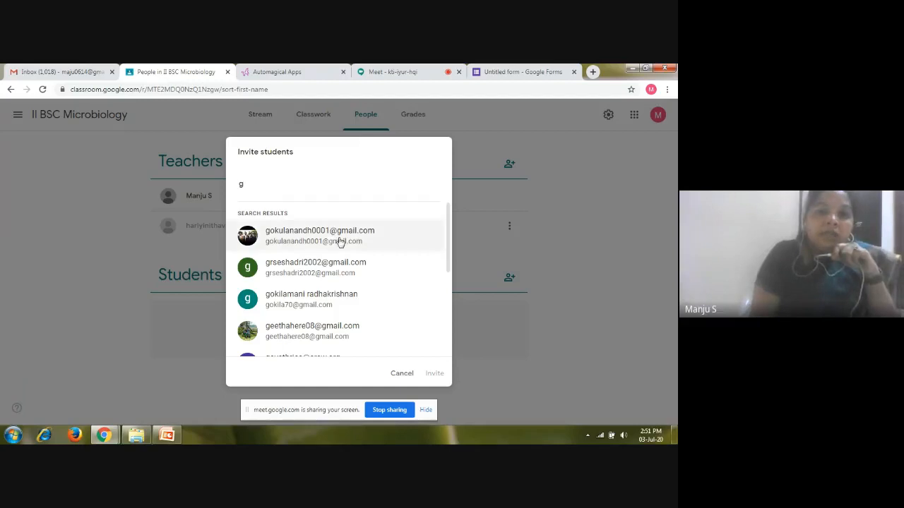
left_click(310, 234)
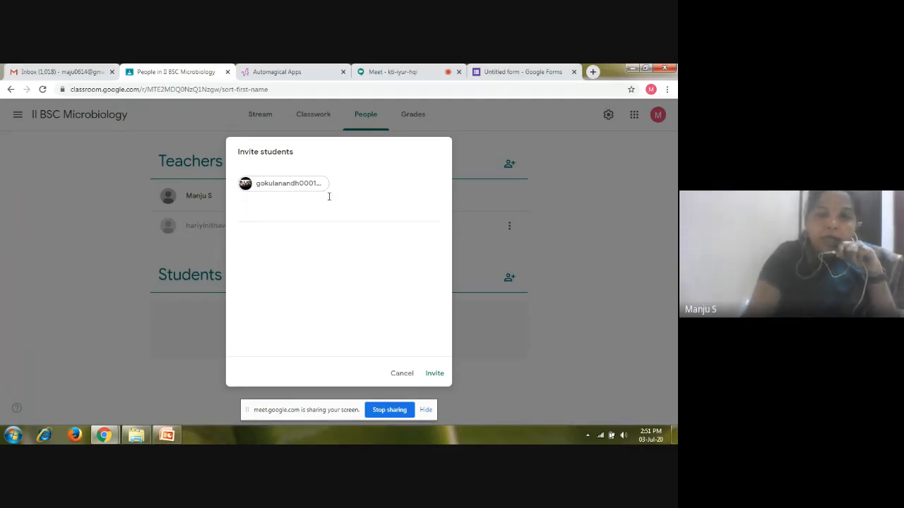
Try to invite the third suggested contact for "t" as a second student alongside the one already added
type("u")
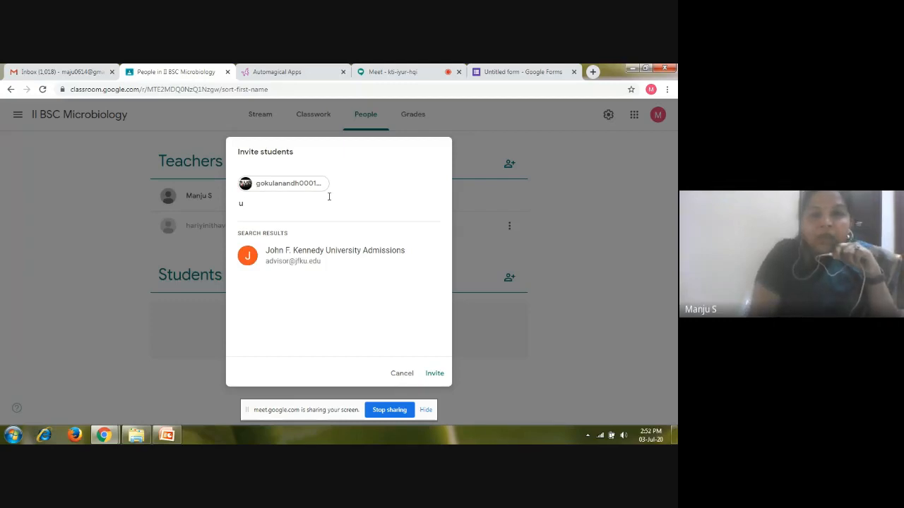
key("BackSpace")
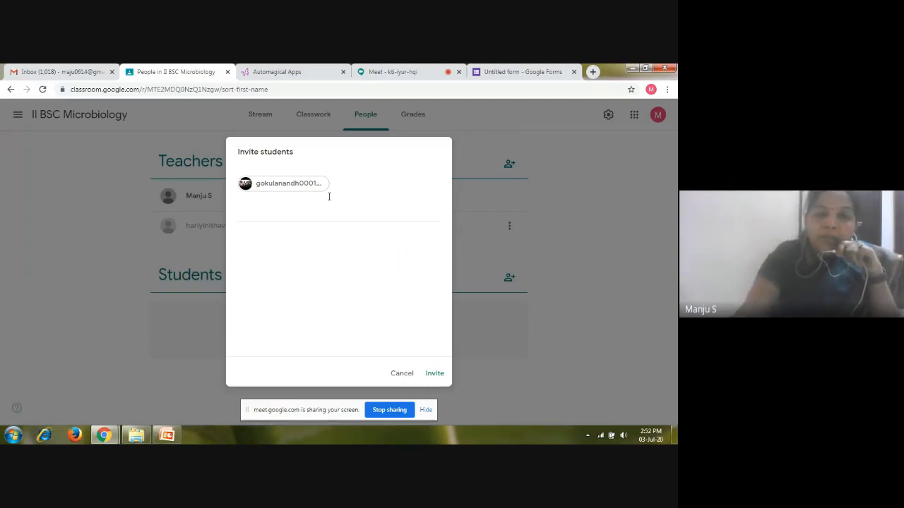
type("t")
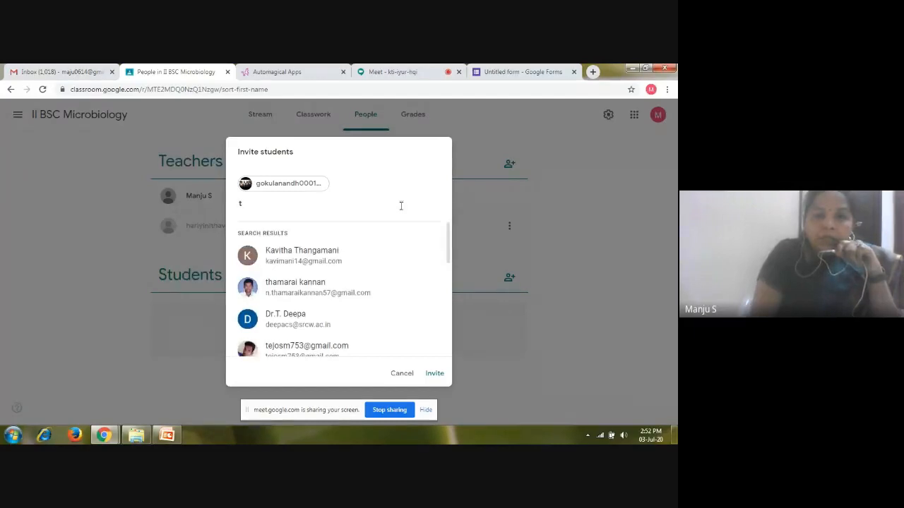
left_click(293, 324)
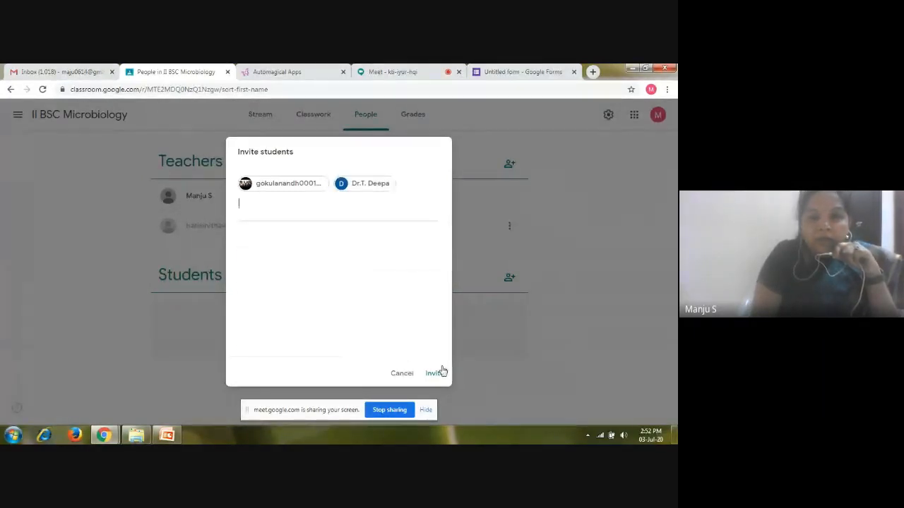
left_click(434, 374)
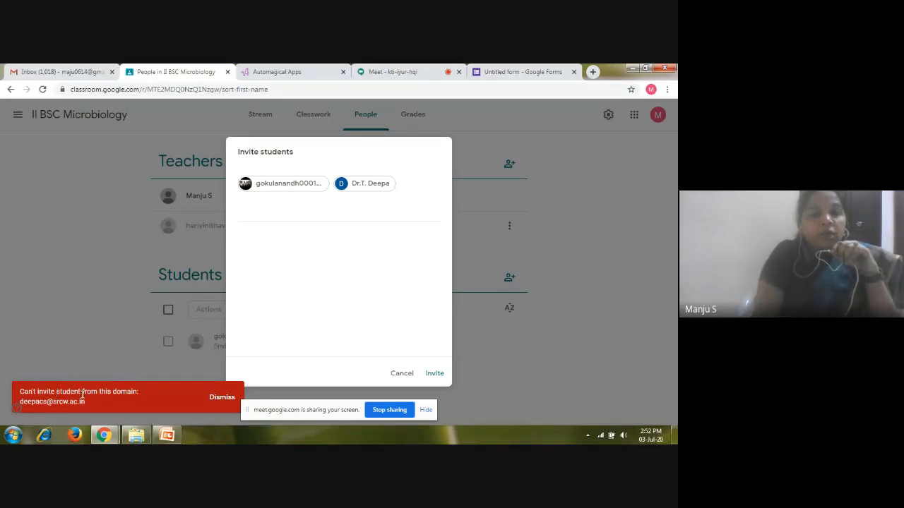
left_click(223, 398)
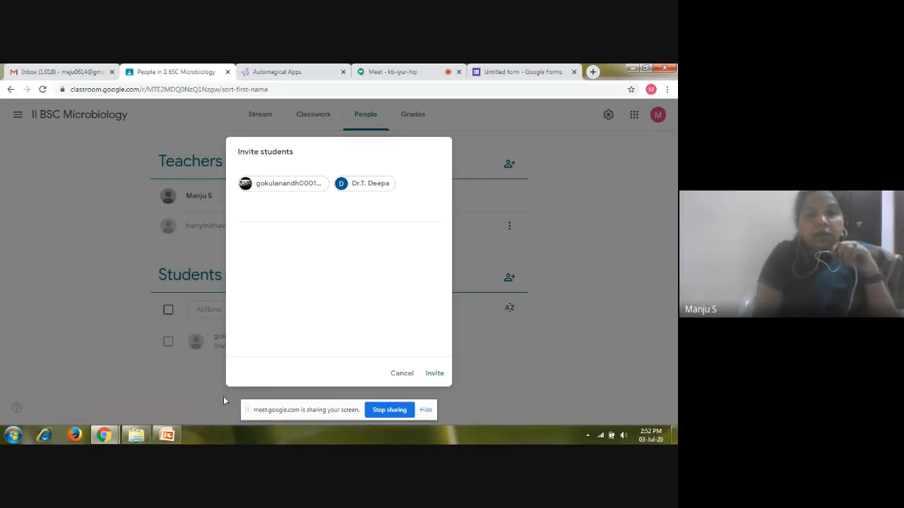
left_click(434, 374)
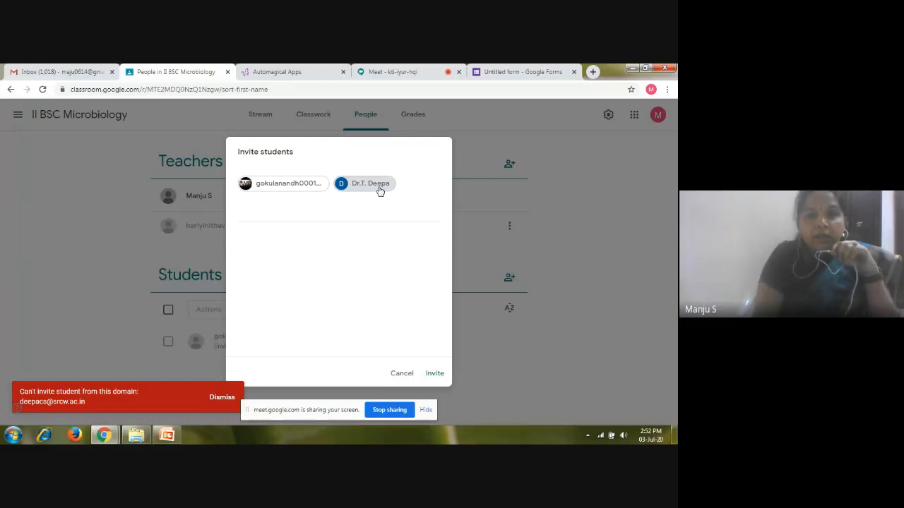
left_click(220, 398)
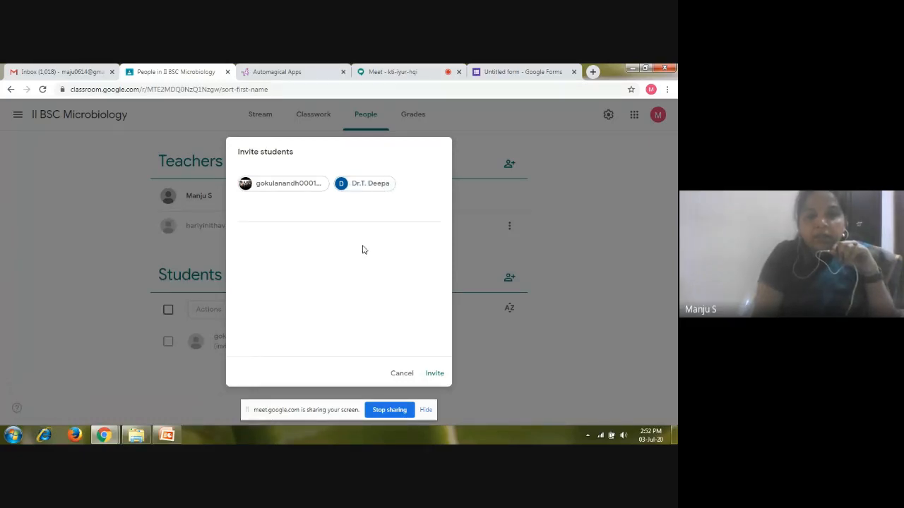
Remove the second contact from the student invitation and send it to the remaining student
mouse_move(364, 189)
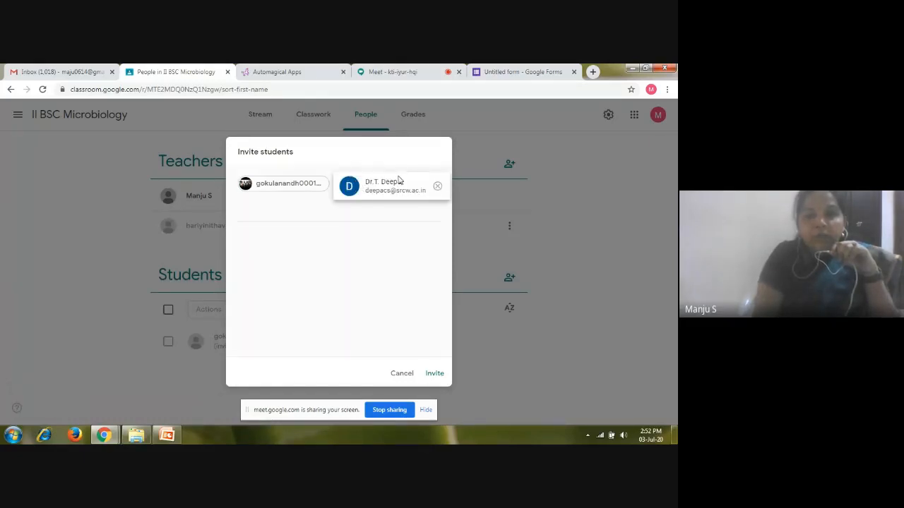
left_click(438, 187)
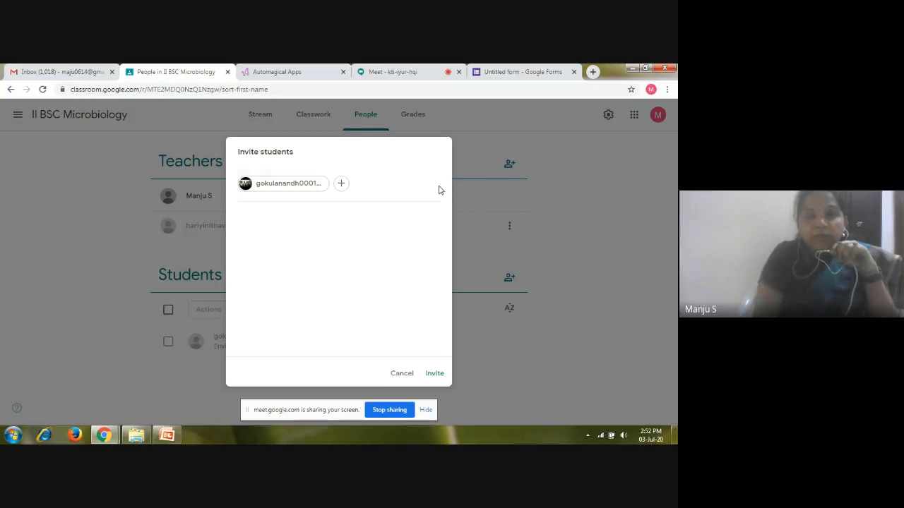
left_click(436, 376)
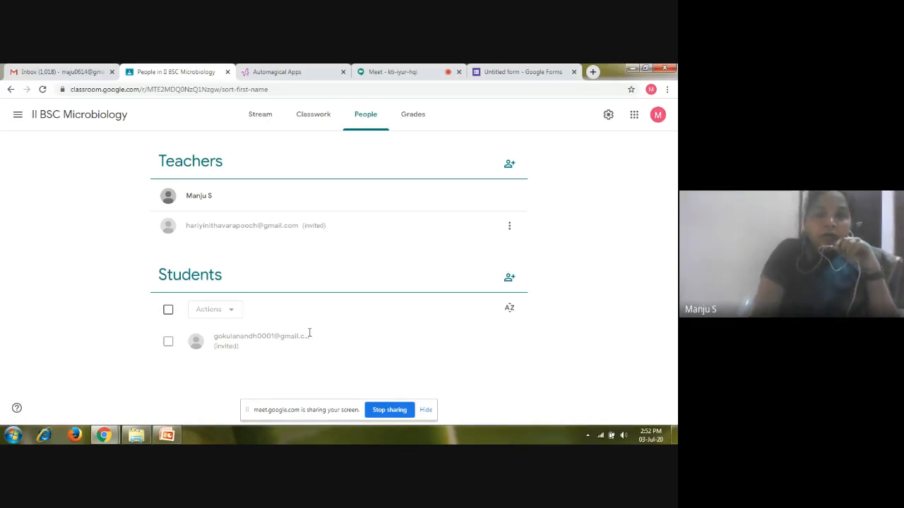
Return to the class stream and post the announcement "Welcome to Google Classroom" to all students
left_click(322, 120)
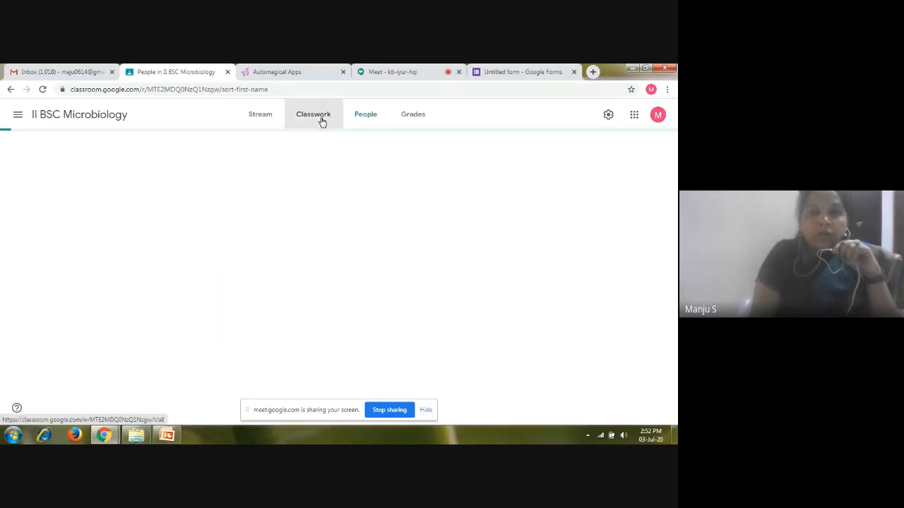
left_click(259, 120)
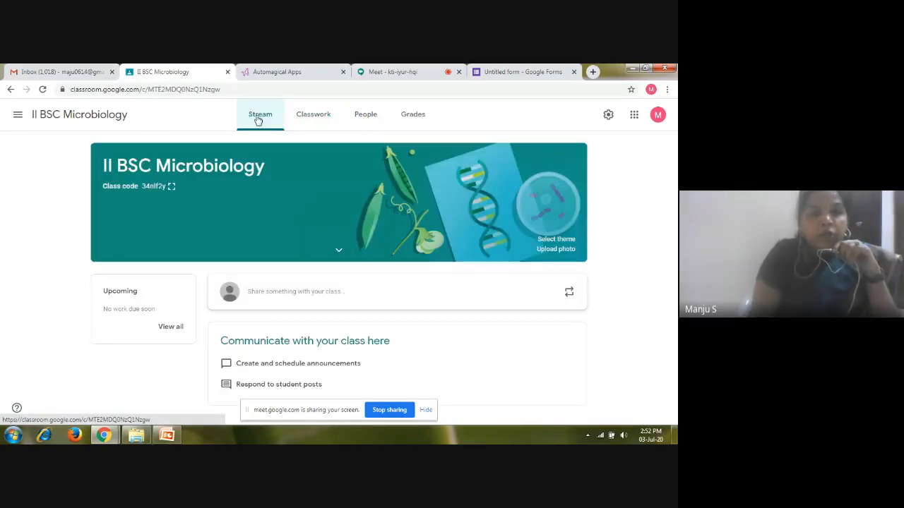
left_click_drag(94, 177, 106, 182)
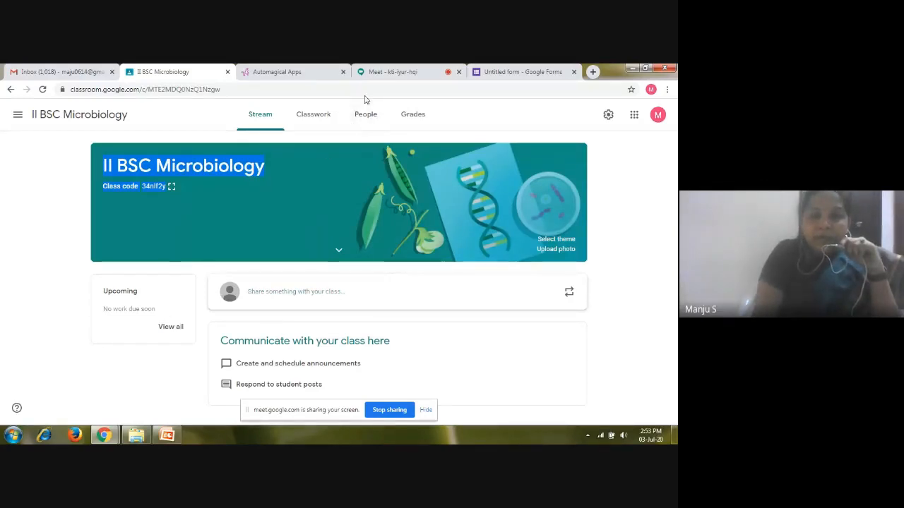
left_click(275, 300)
type("W")
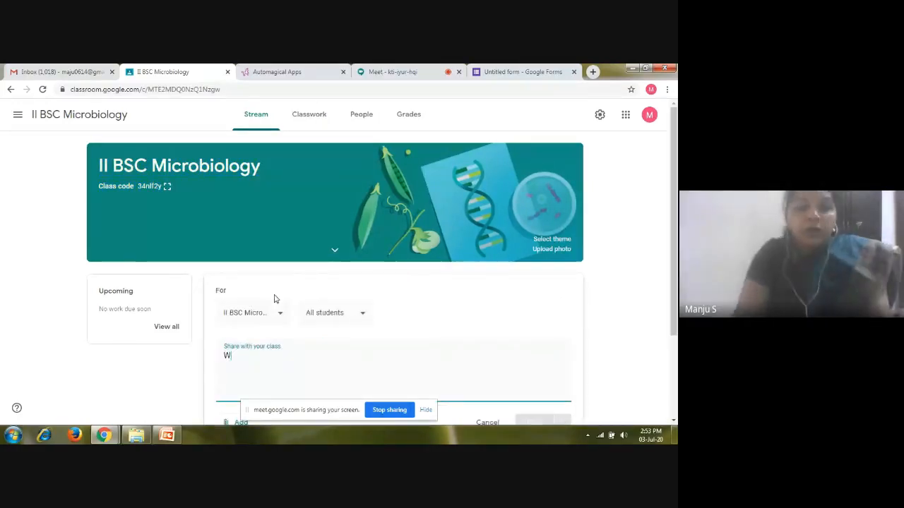
type("elcom")
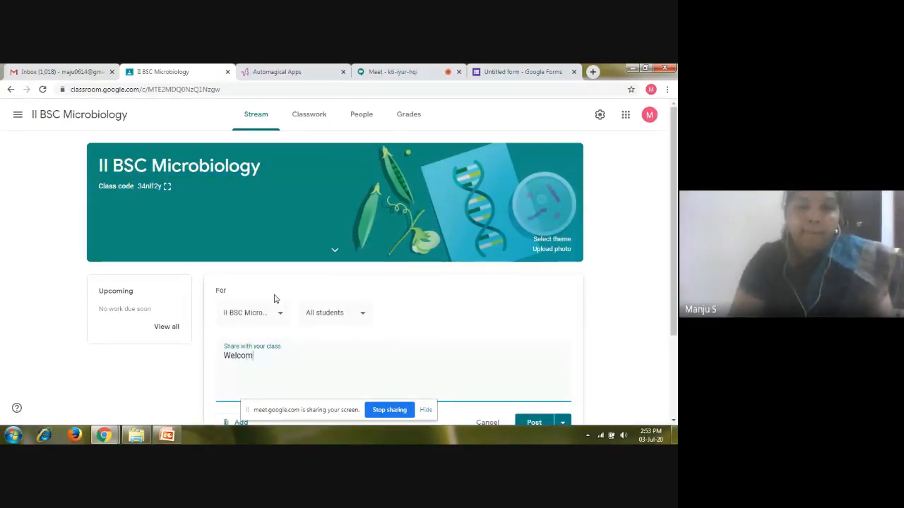
type("e t")
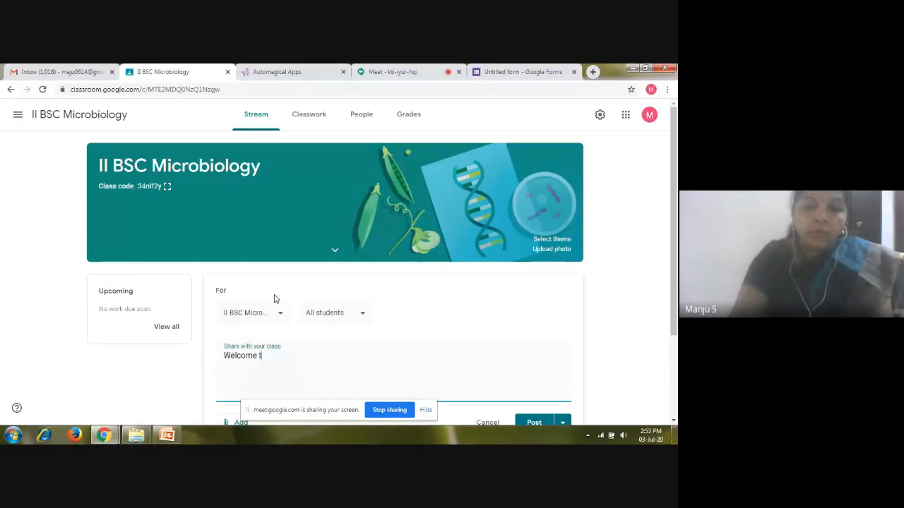
type("o Goo")
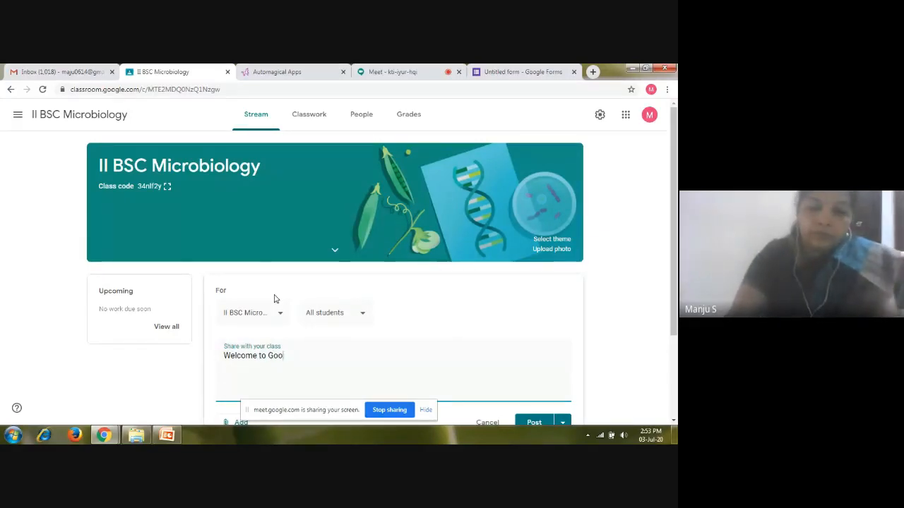
type("gle Cla")
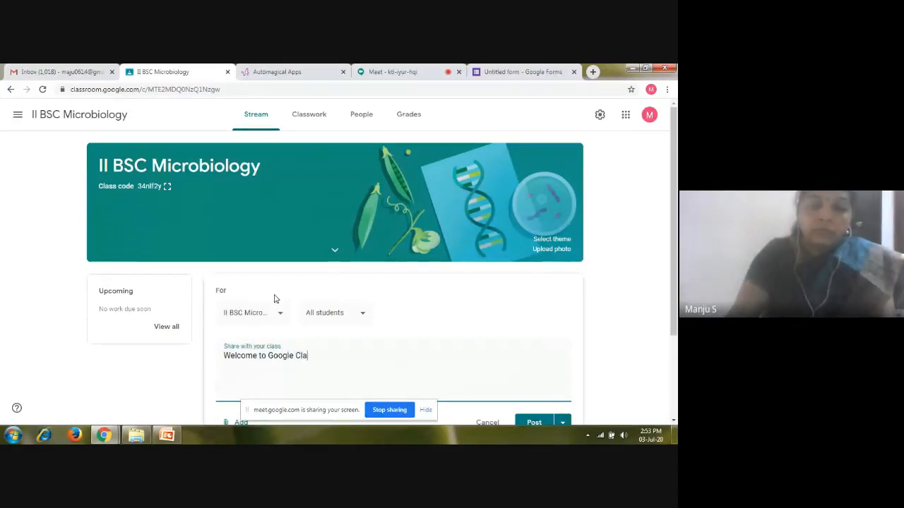
type("ssroom")
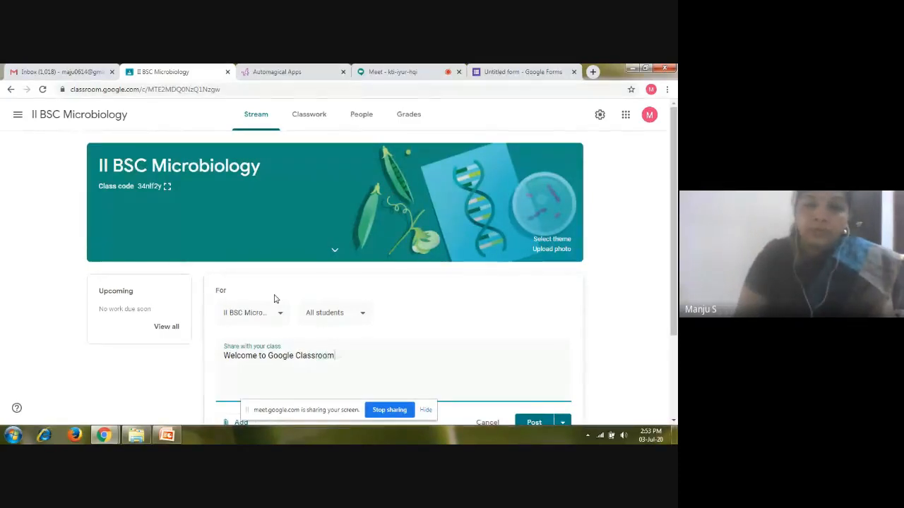
scroll(549, 305, "down", 1)
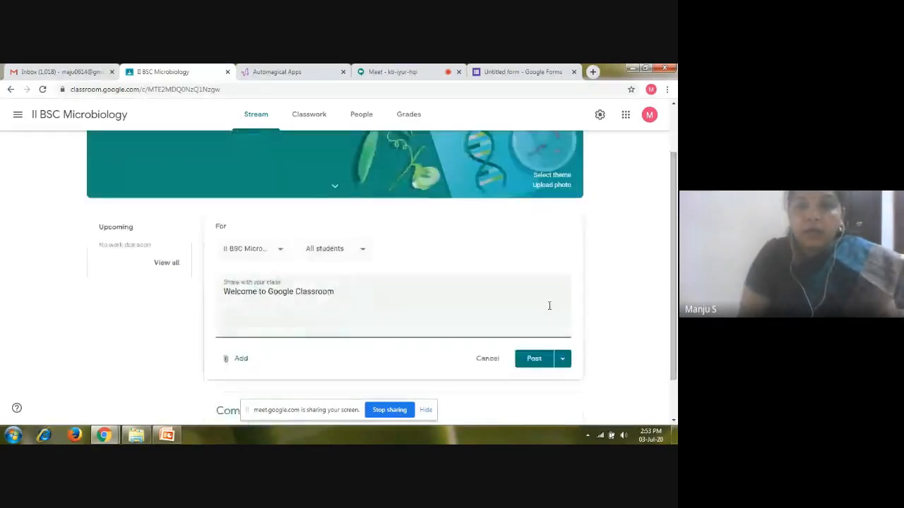
left_click(531, 361)
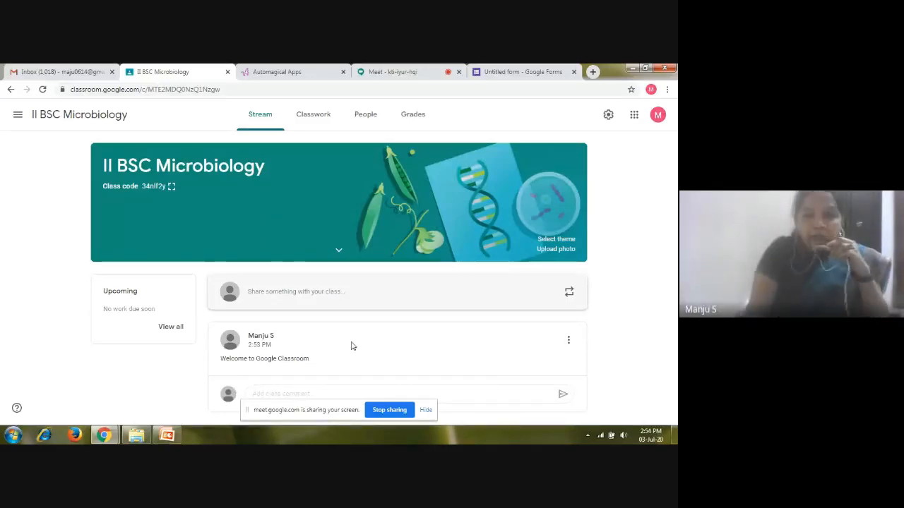
Start a new stream announcement for all students and upload the Google Suite PowerPoint file from the device as its attachment
left_click(274, 291)
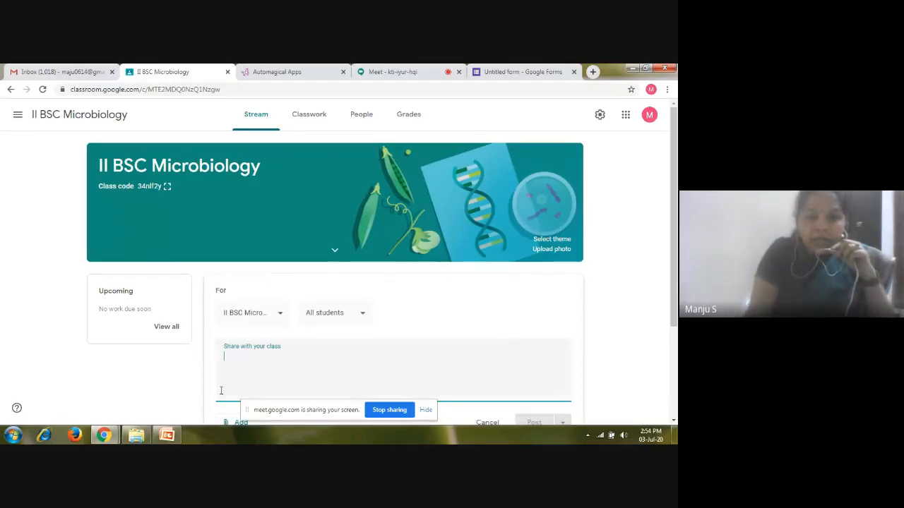
left_click(226, 423)
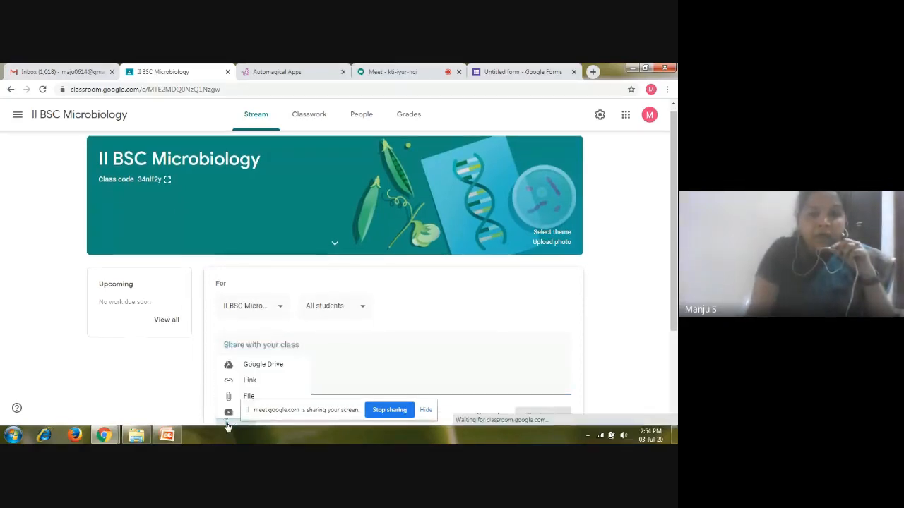
left_click(247, 389)
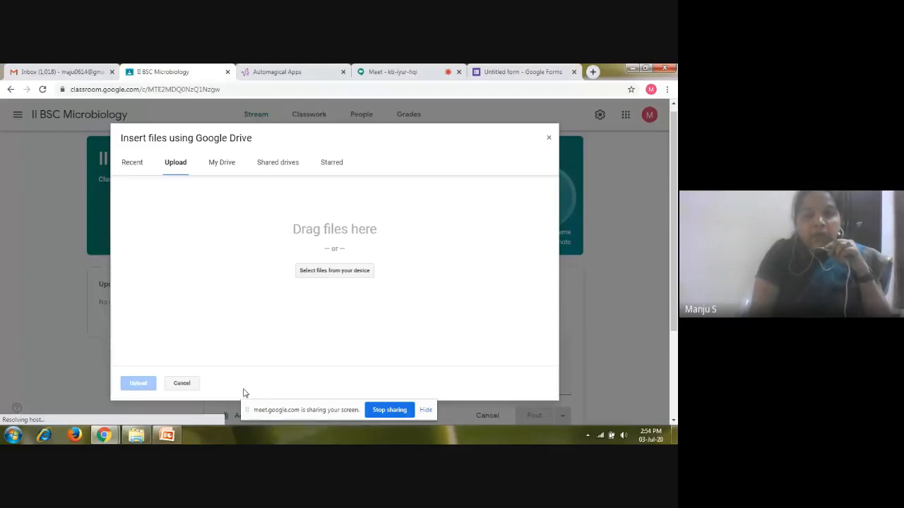
left_click(351, 278)
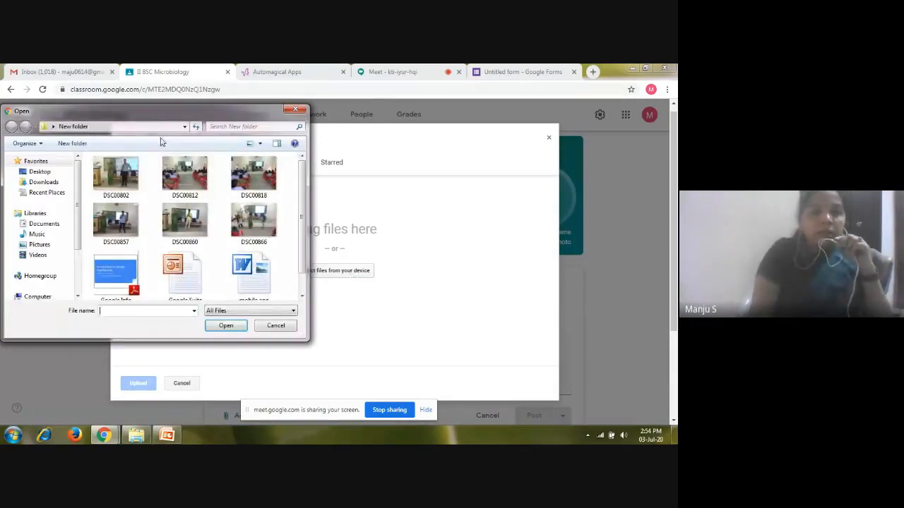
left_click_drag(159, 119, 158, 158)
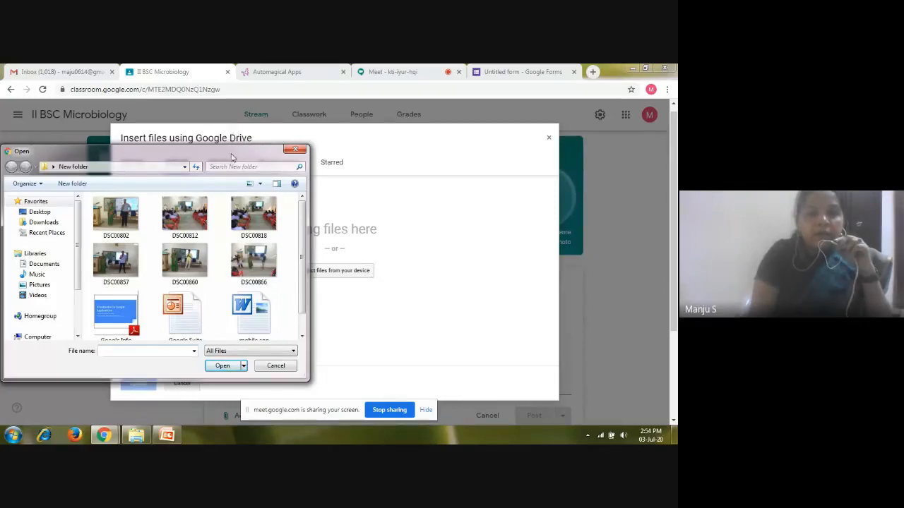
left_click_drag(231, 156, 176, 130)
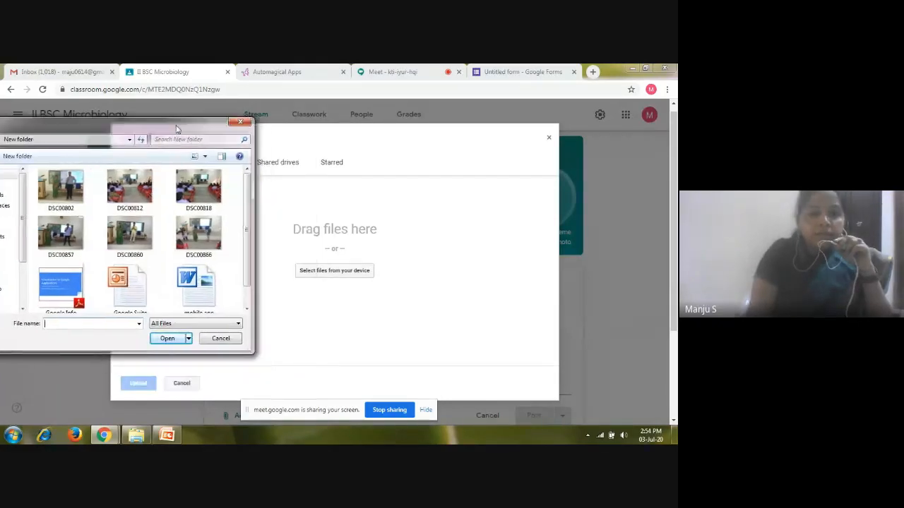
left_click(124, 282)
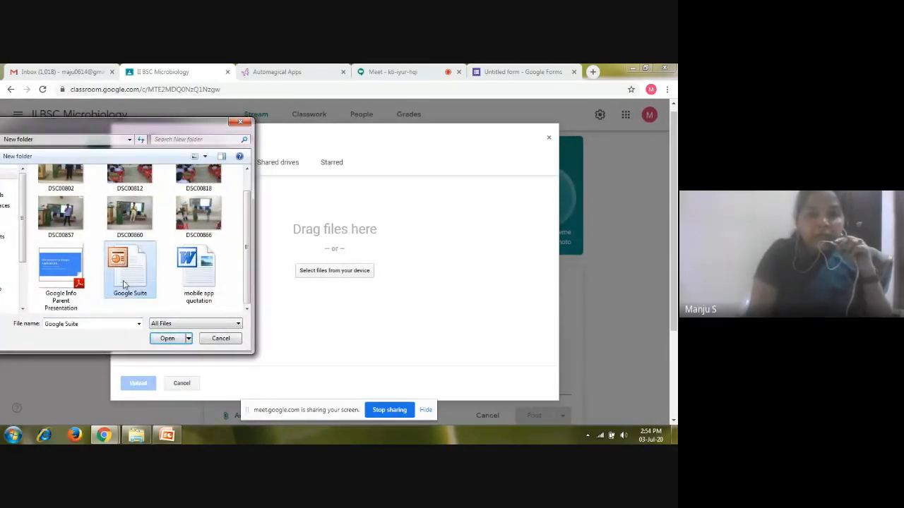
left_click(167, 339)
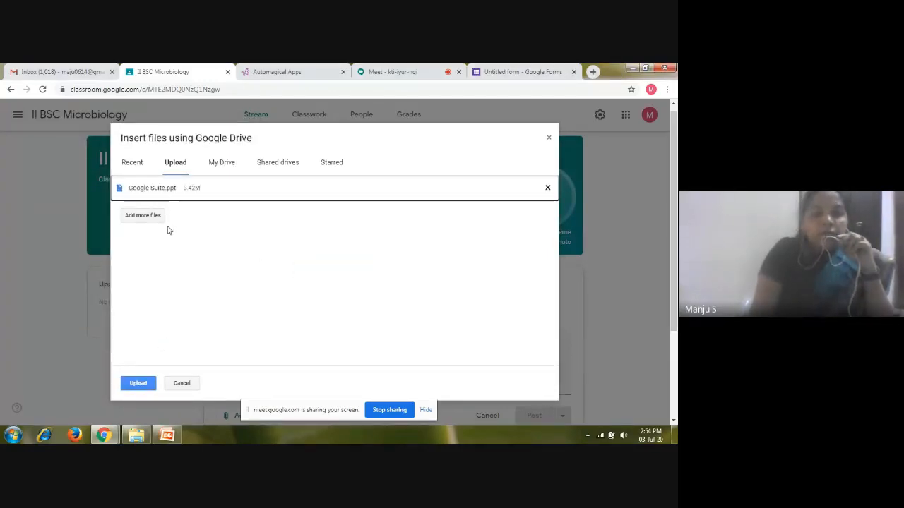
left_click(129, 384)
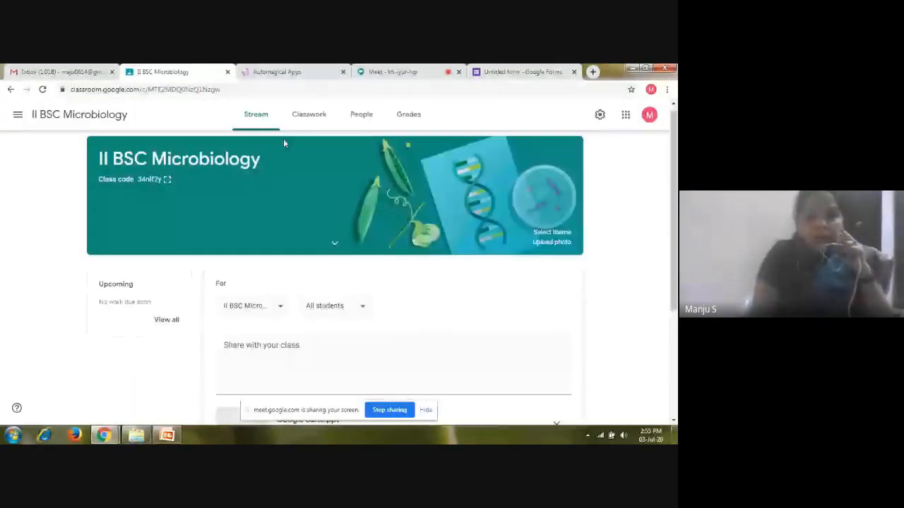
Keep the unsaved announcement draft, add the message "Hi" above the attached Google Suite.ppt and post it to the class stream
left_click(362, 114)
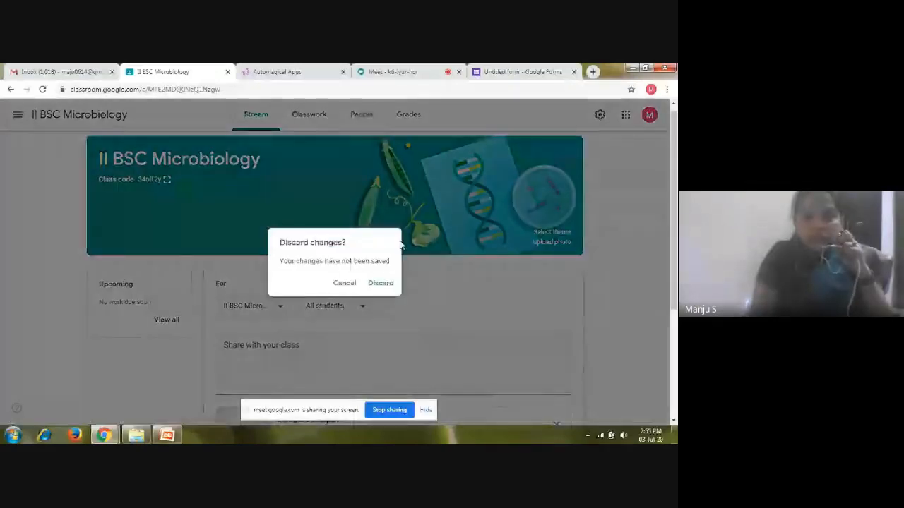
left_click(344, 281)
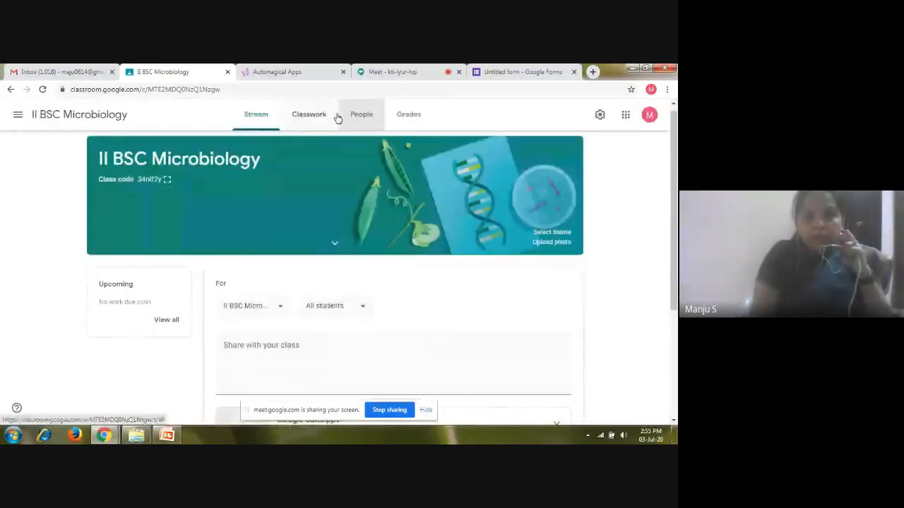
left_click(299, 369)
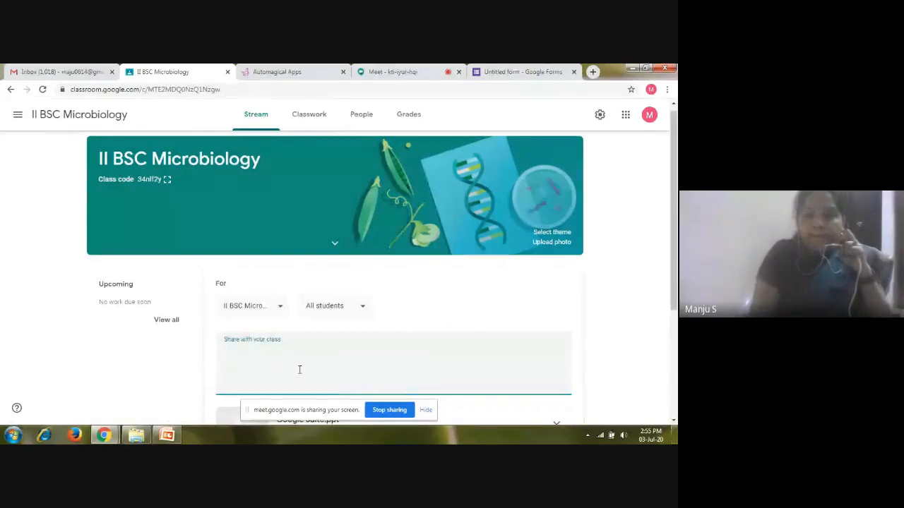
left_click_drag(672, 252, 672, 308)
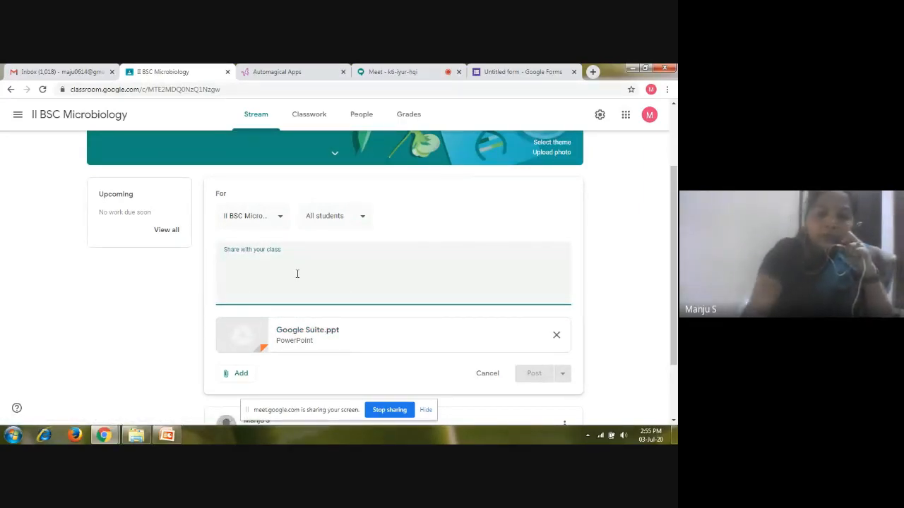
type("Hi")
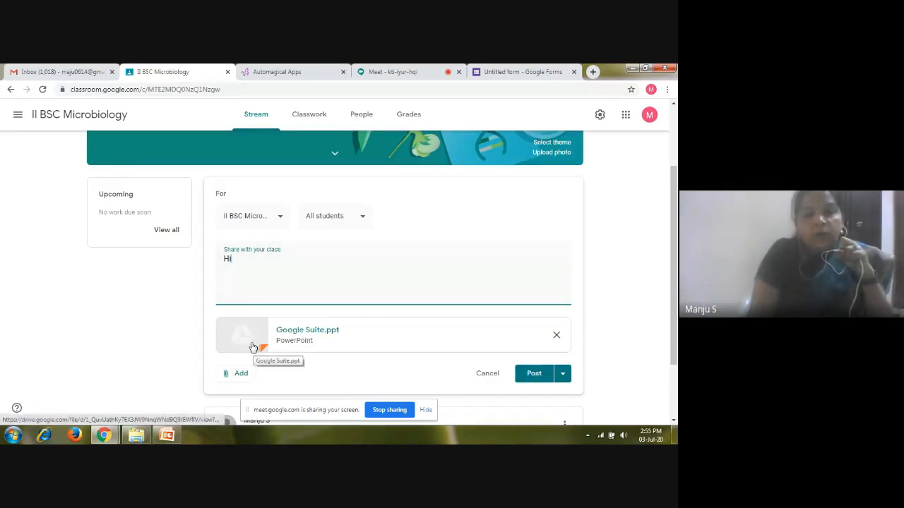
left_click(531, 375)
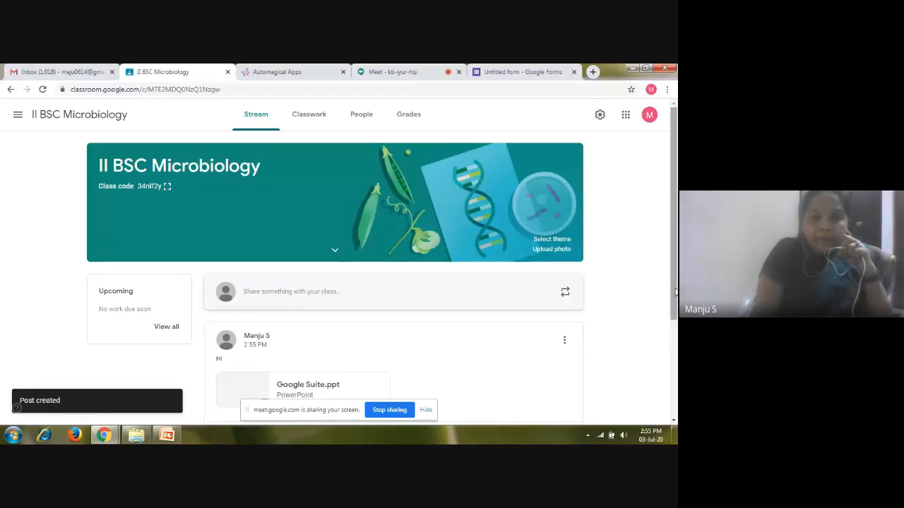
left_click_drag(675, 292, 673, 388)
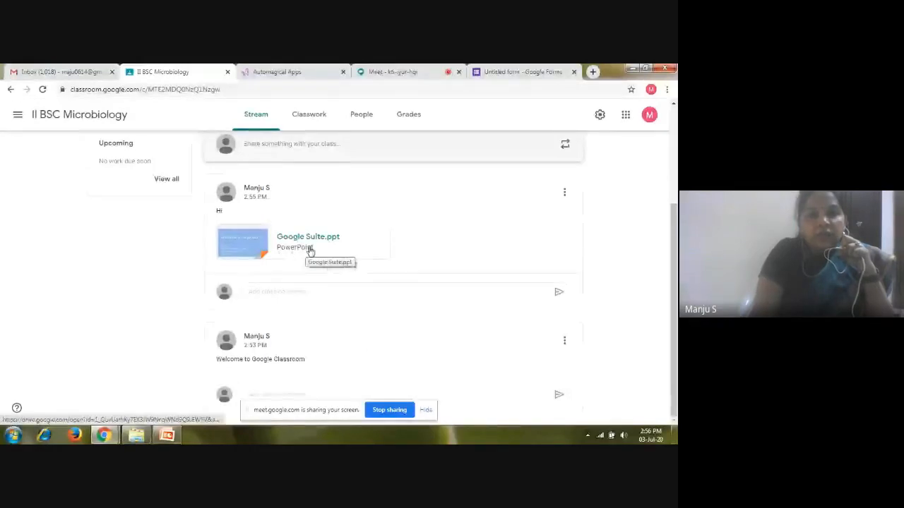
left_click_drag(674, 267, 674, 232)
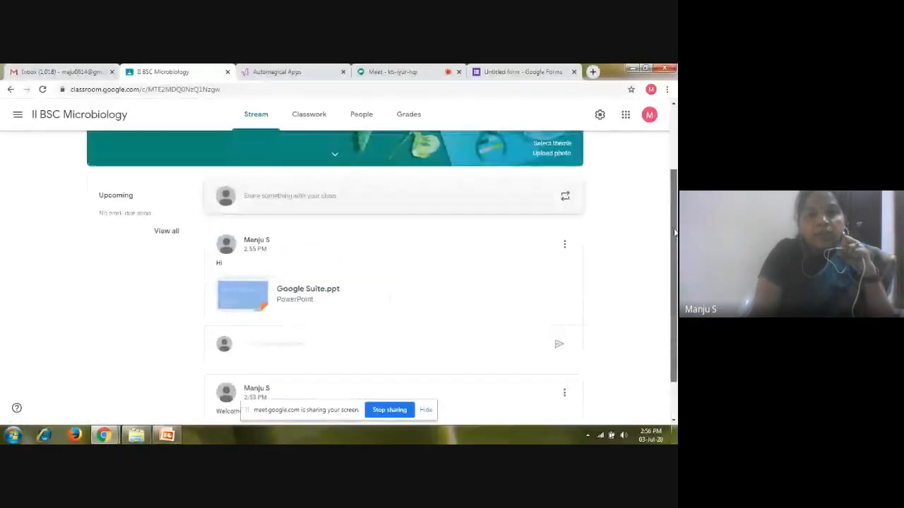
Create a new assignment in the class's classwork and title it "Assignment Number 1"
left_click(362, 115)
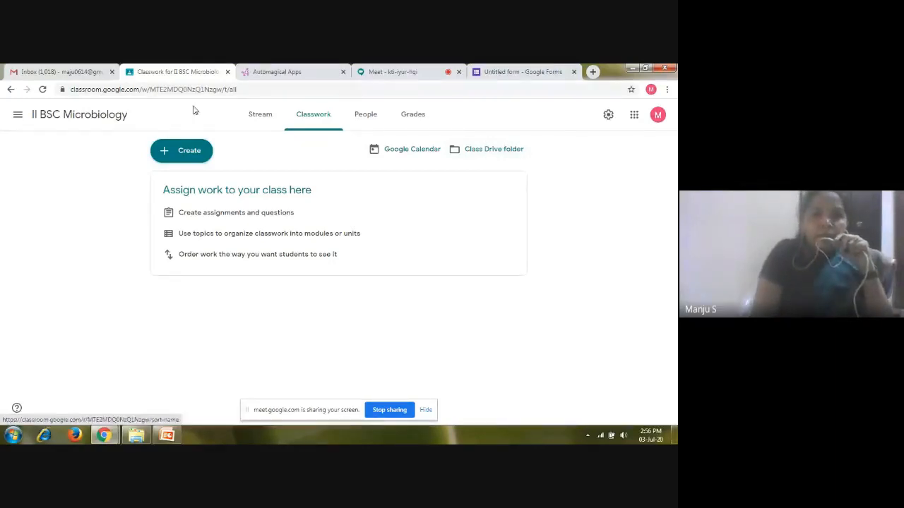
left_click(173, 160)
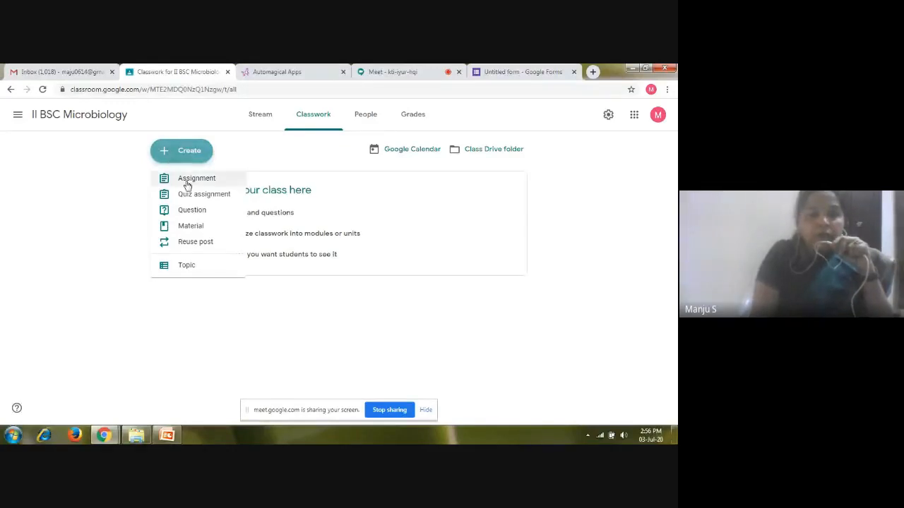
left_click(187, 185)
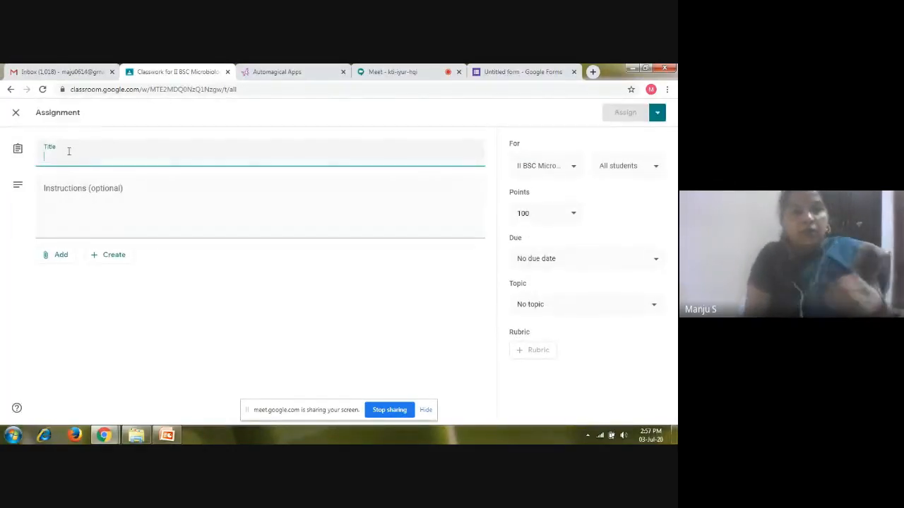
type("Assignment Number 1")
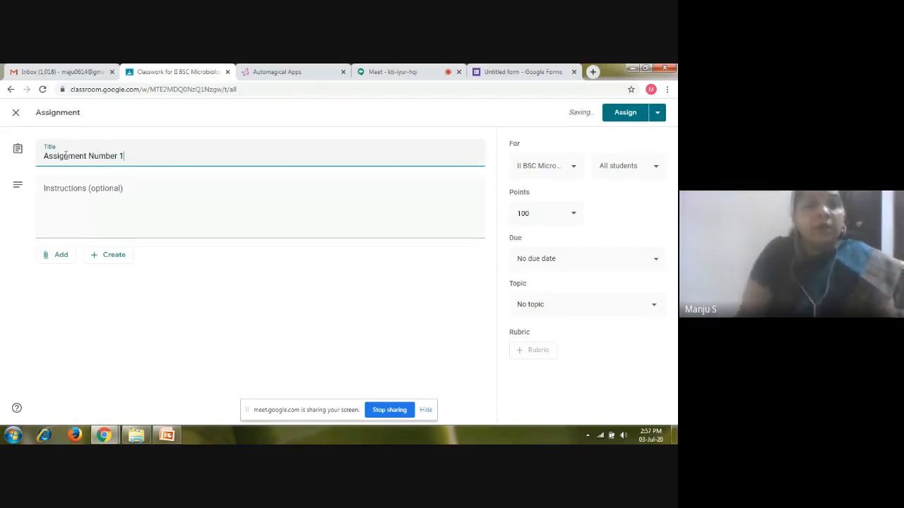
Enter "Submit within one week" as the assignment's instructions
left_click(79, 197)
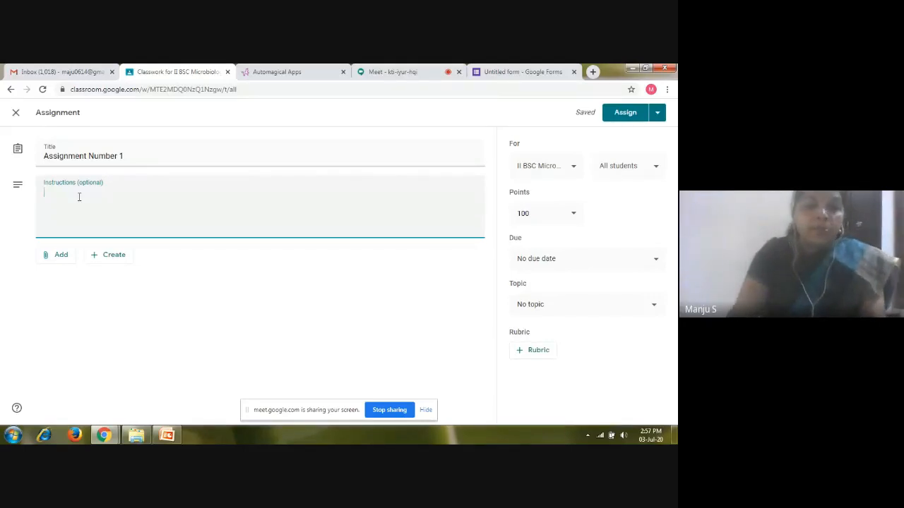
type("Sunmit")
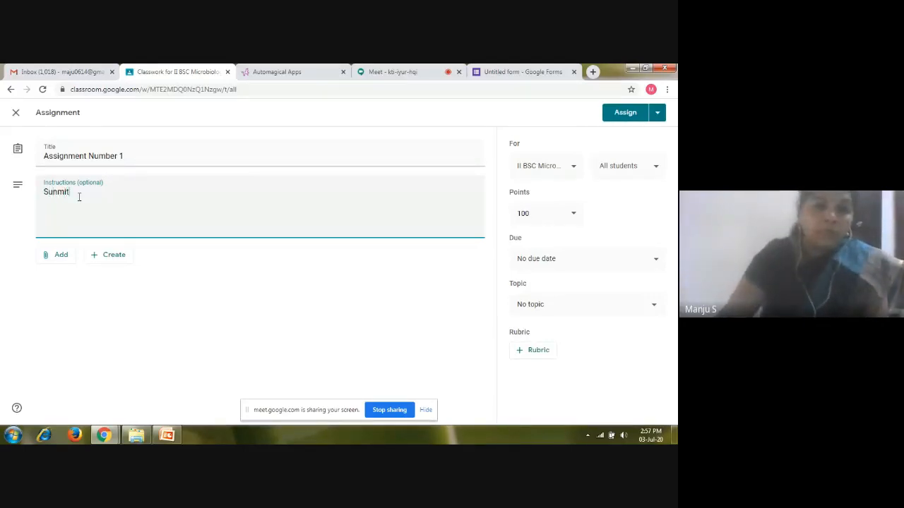
key("BackSpace")
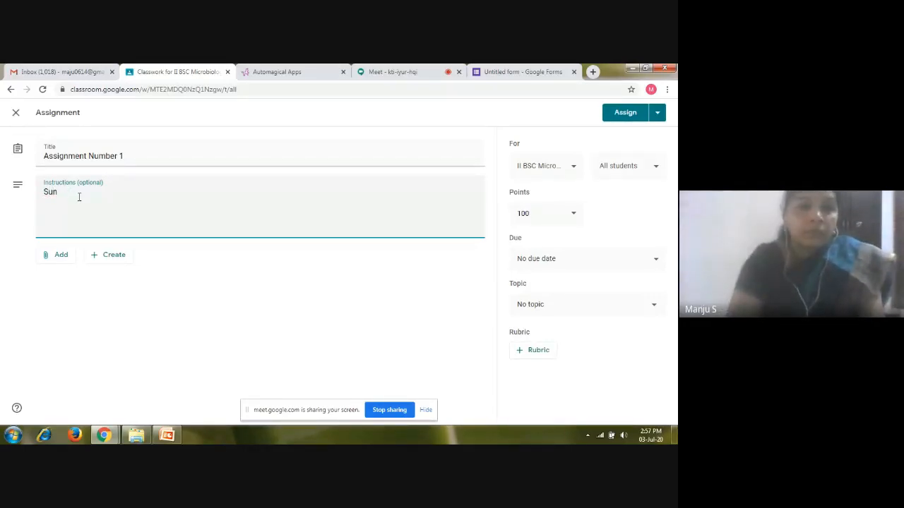
key("BackSpace")
type("bm")
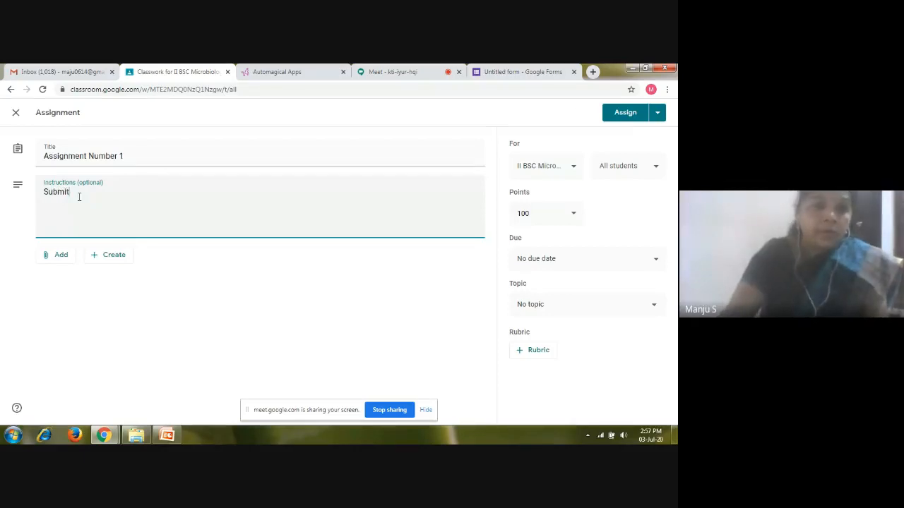
type("it wi")
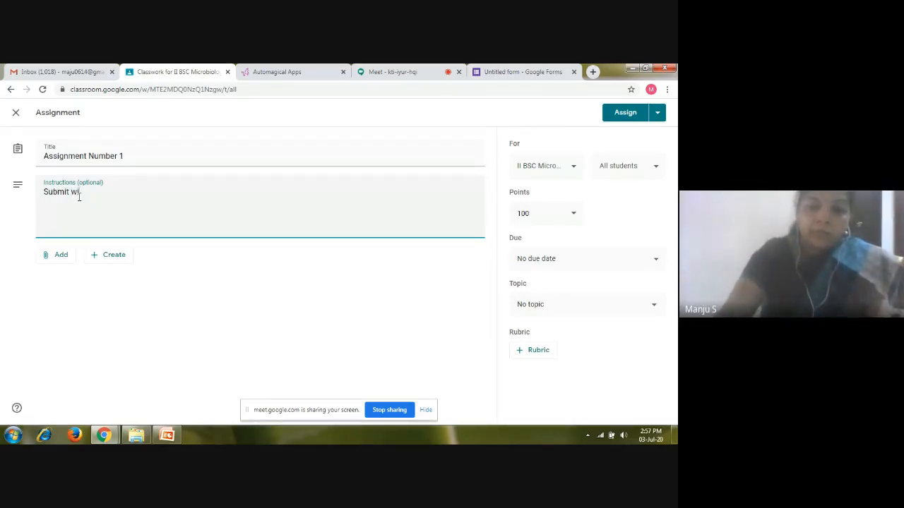
type("thin")
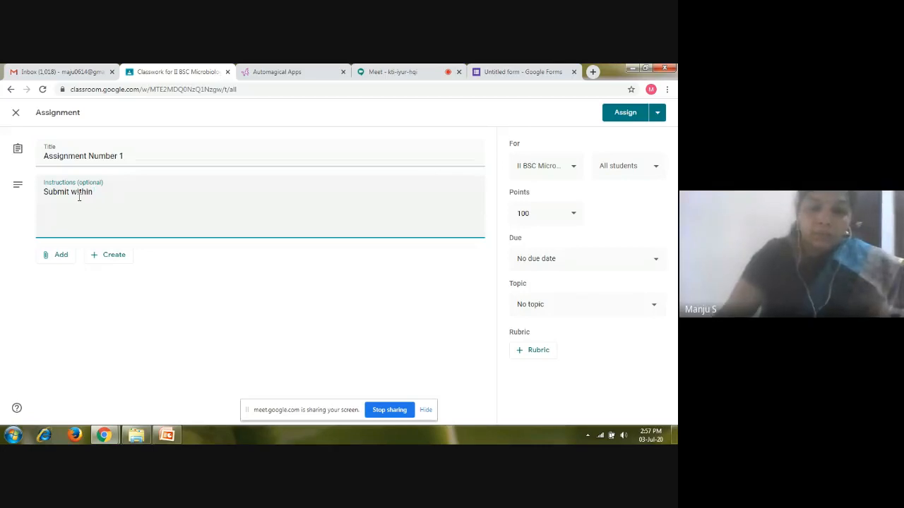
type(" one week")
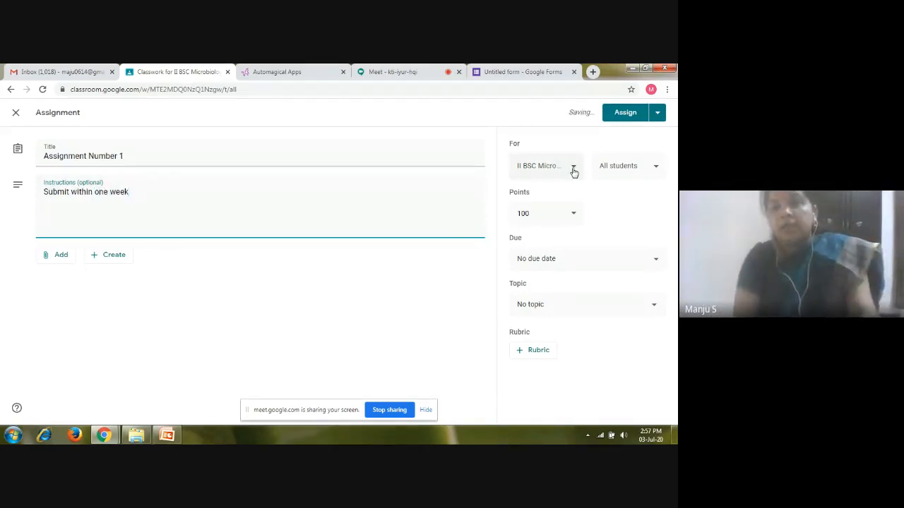
Check which classes and students the assignment can be given to, leaving the selections as they are
left_click(574, 172)
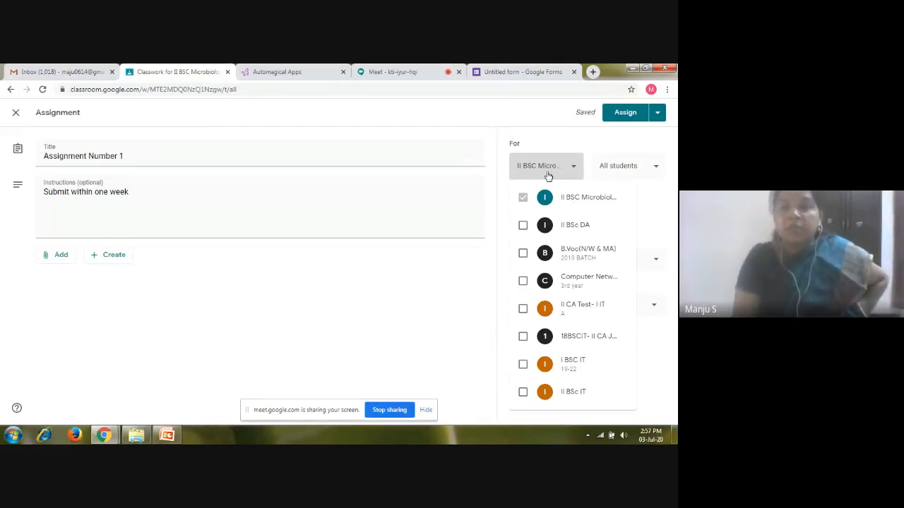
left_click(655, 173)
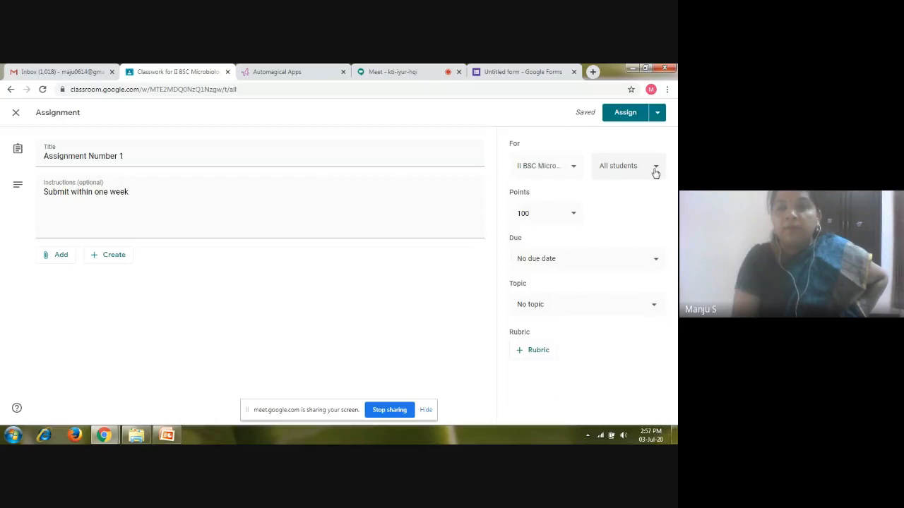
left_click(655, 173)
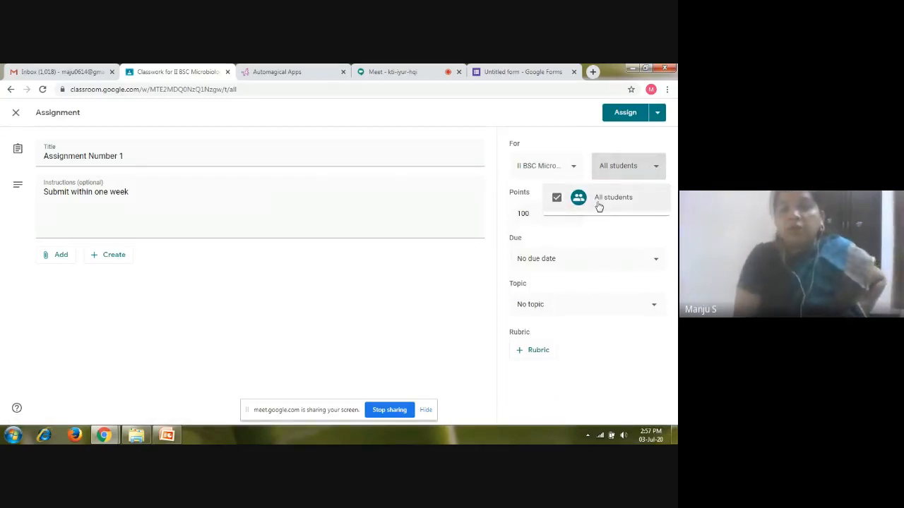
left_click(448, 197)
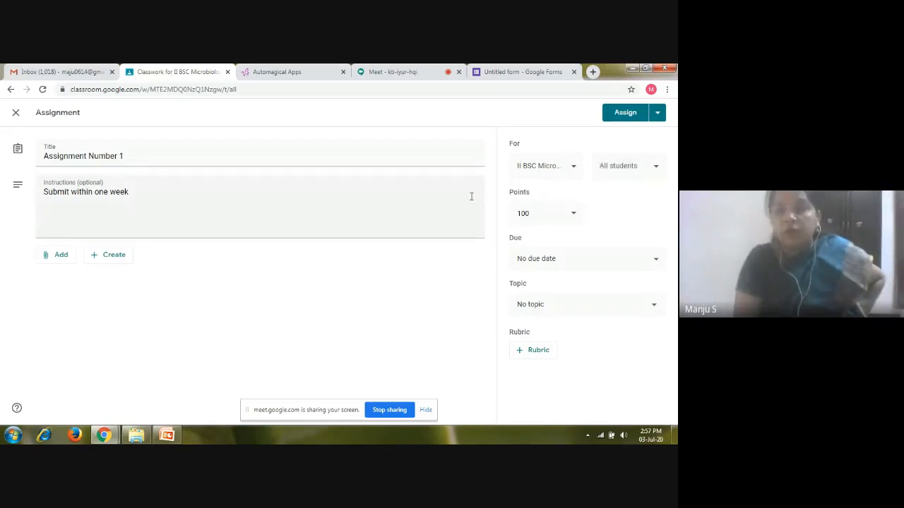
Set the assignment's points to 50
left_click(575, 216)
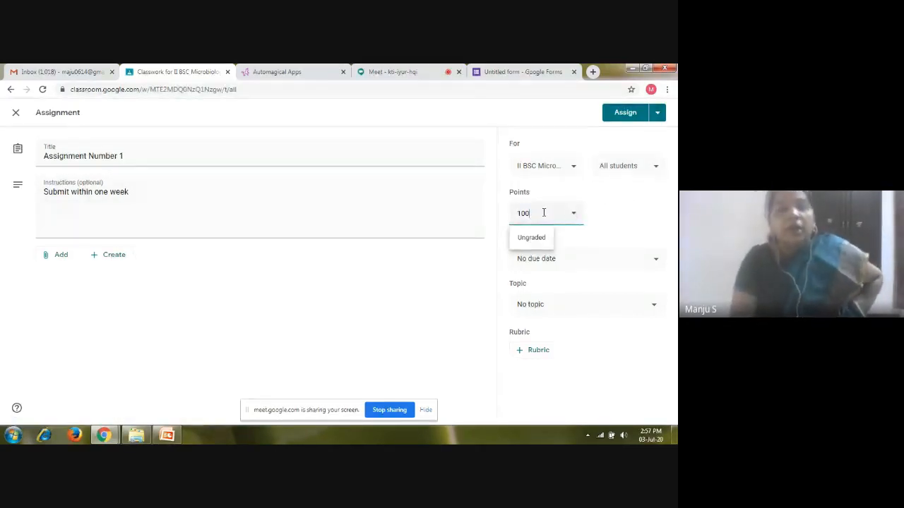
key("BackSpace")
key("BackSpace")
key("BackSpace")
type("5")
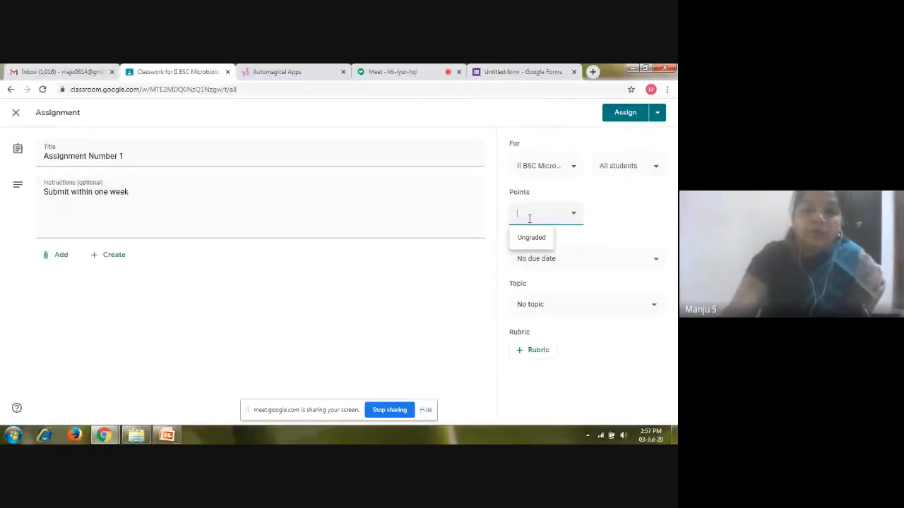
type("0")
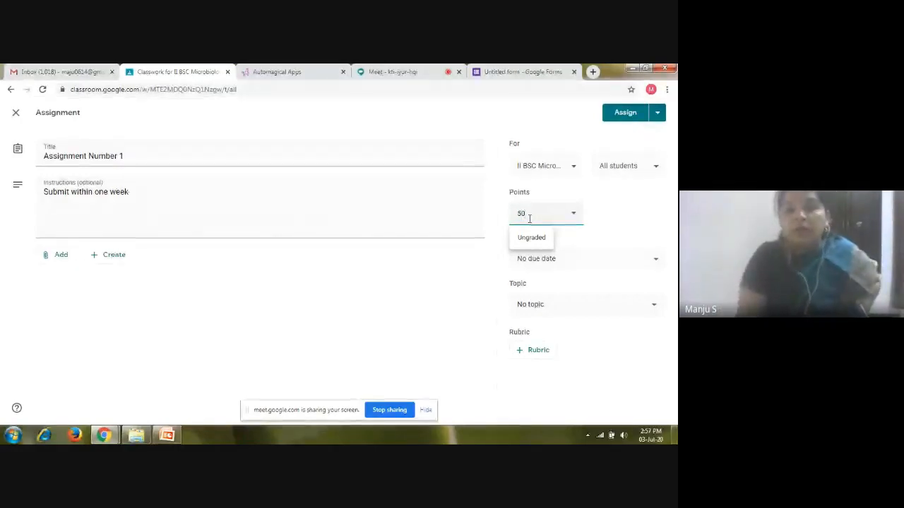
Set the assignment's due date to Jul 9, 2020 with a due time of 11:59 PM
left_click(456, 277)
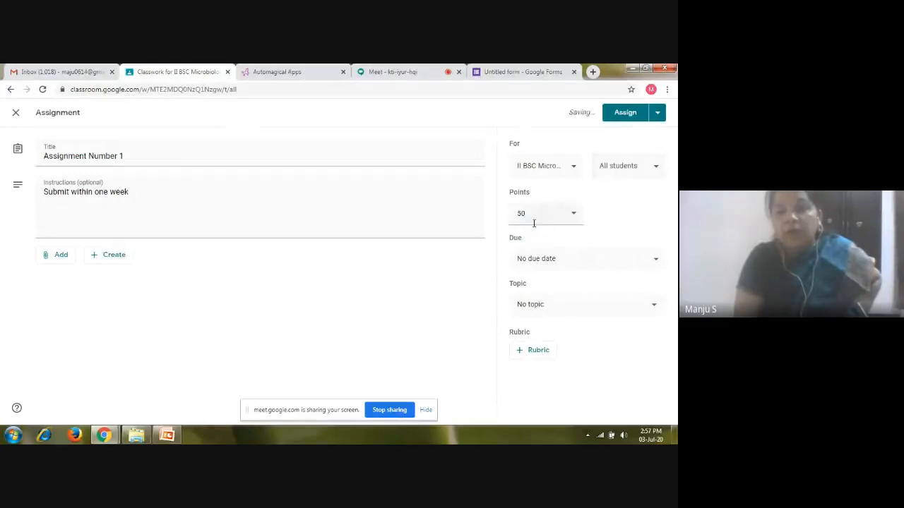
left_click(656, 264)
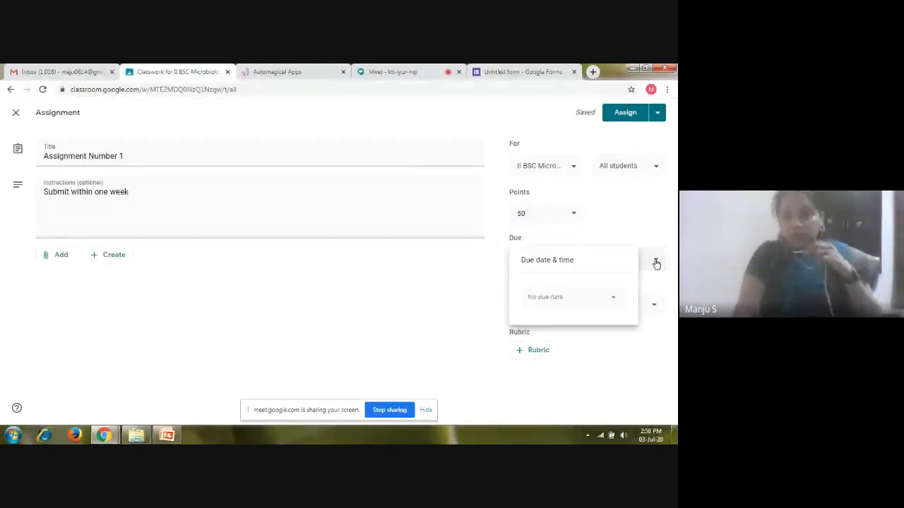
left_click(656, 263)
left_click(656, 263)
left_click(613, 299)
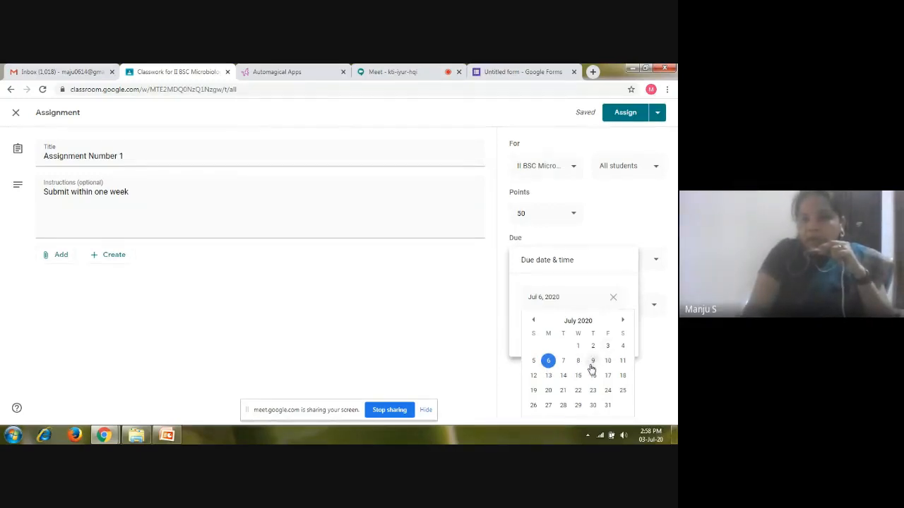
left_click(592, 362)
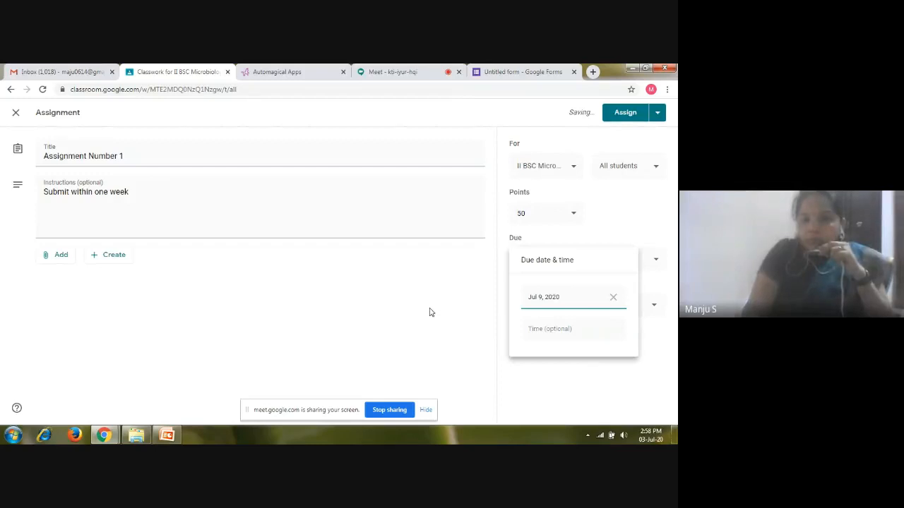
left_click(536, 331)
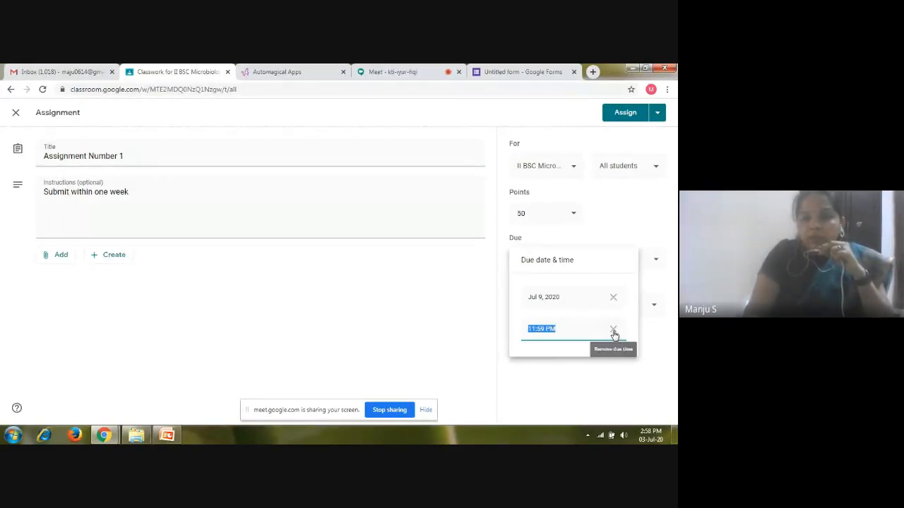
left_click(432, 315)
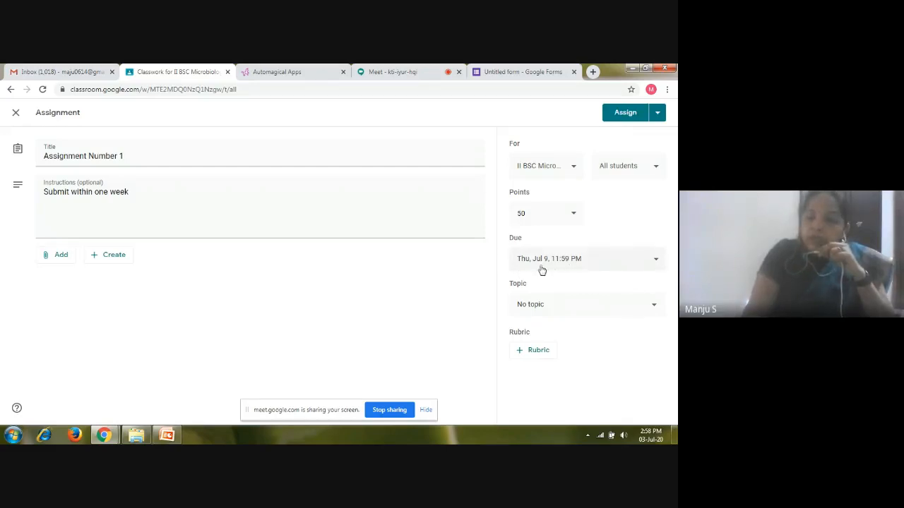
Create the topic "Assignment 1" for the assignment, assign it to the class, and expand its classwork entry
left_click(652, 308)
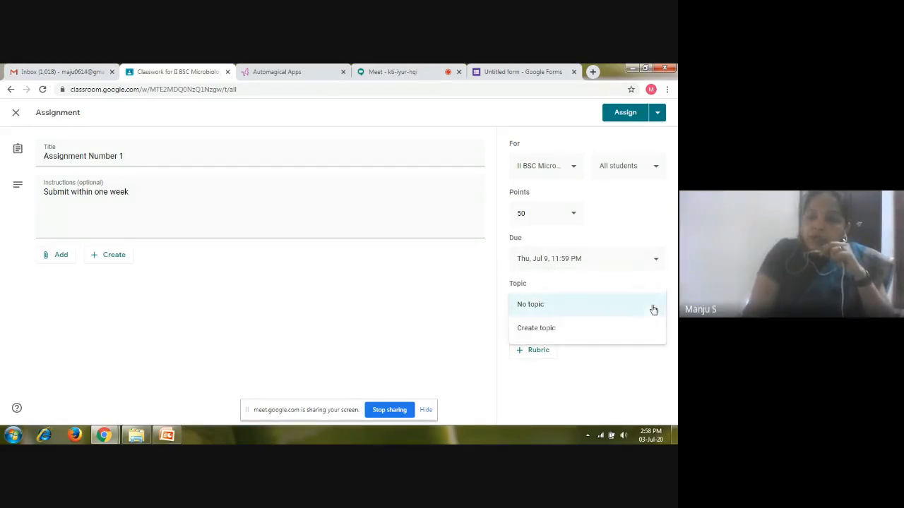
left_click(528, 331)
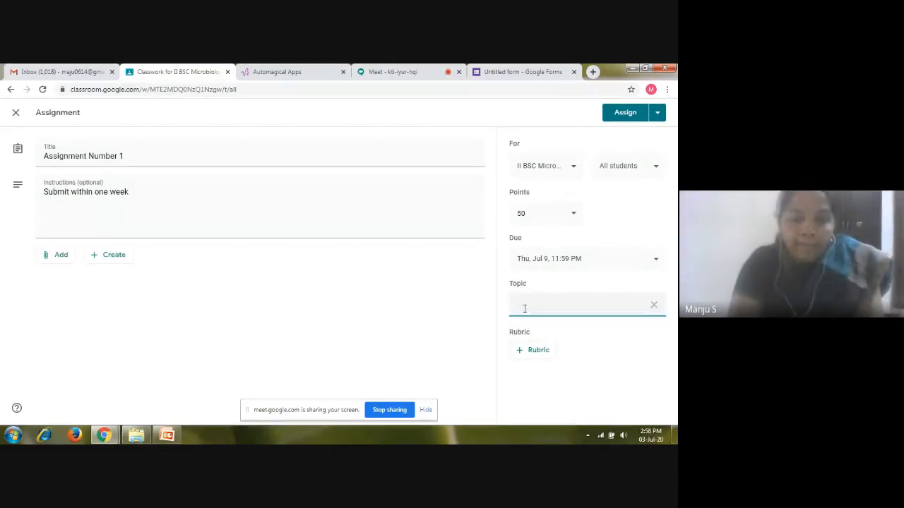
type("Assi")
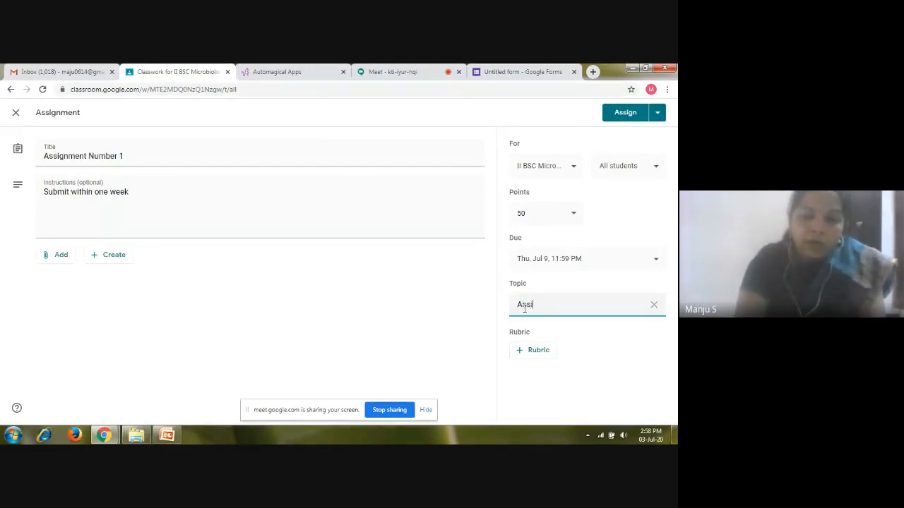
type("gnment 1")
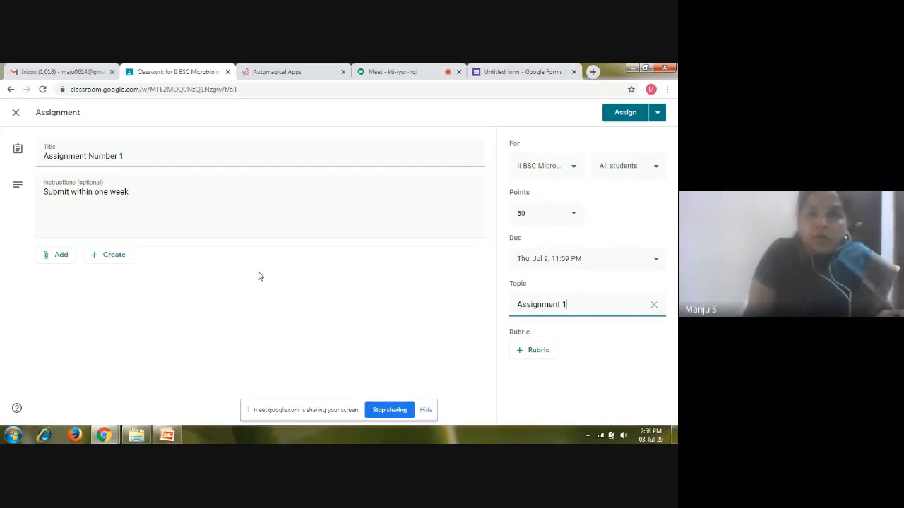
left_click(619, 113)
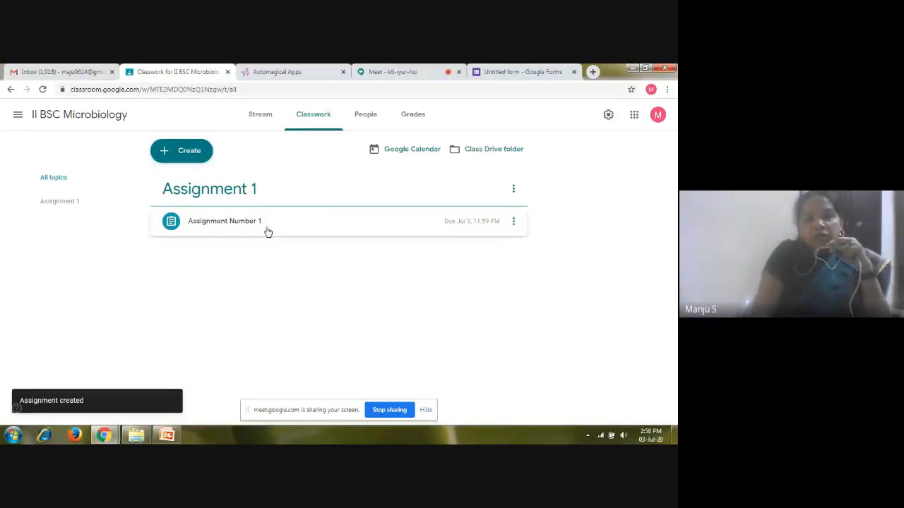
left_click(177, 226)
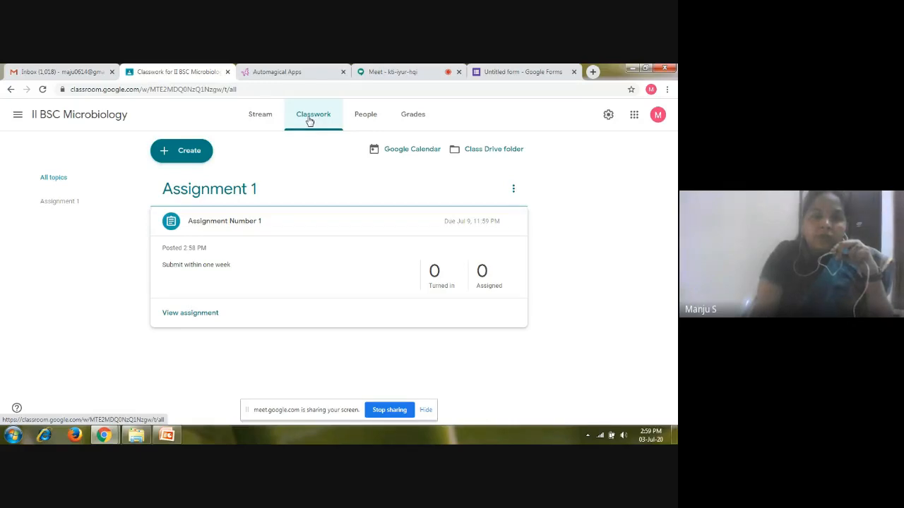
Create a new quiz assignment in the classwork, titled "Quiz 1", for all students
left_click(170, 156)
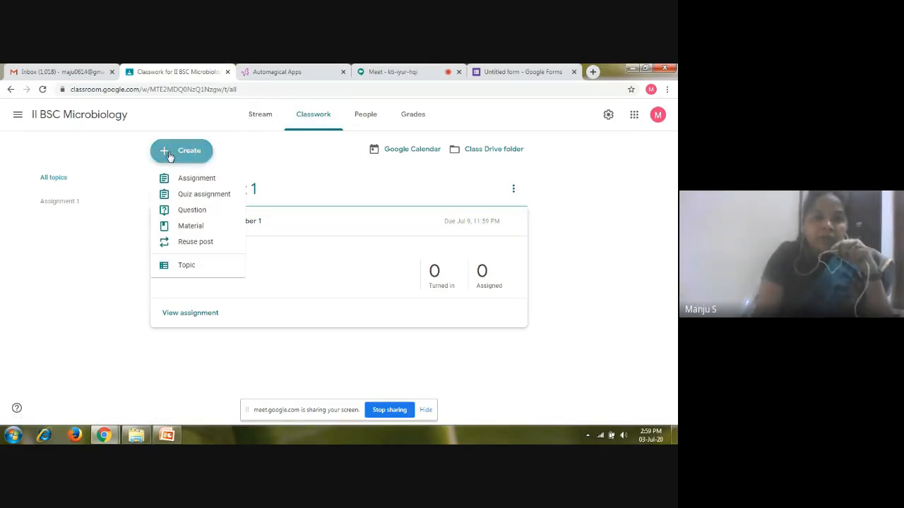
left_click(212, 194)
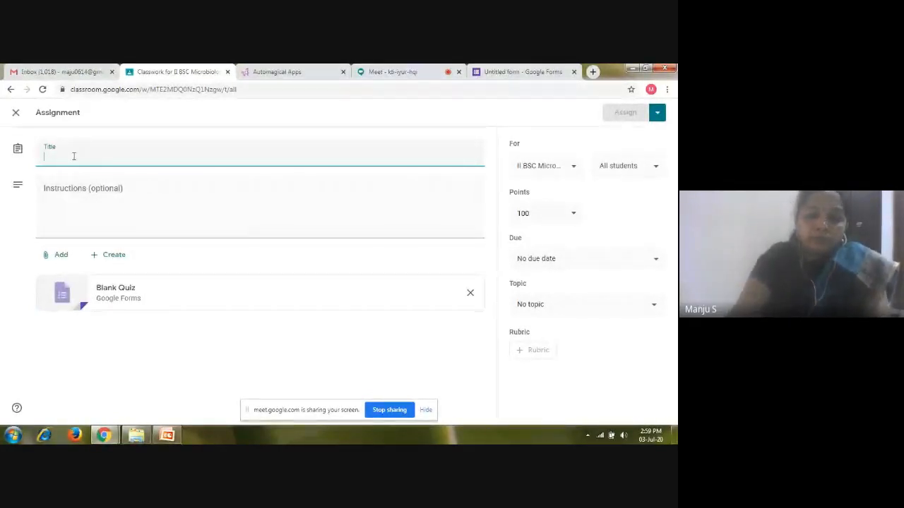
type("Quiz 1")
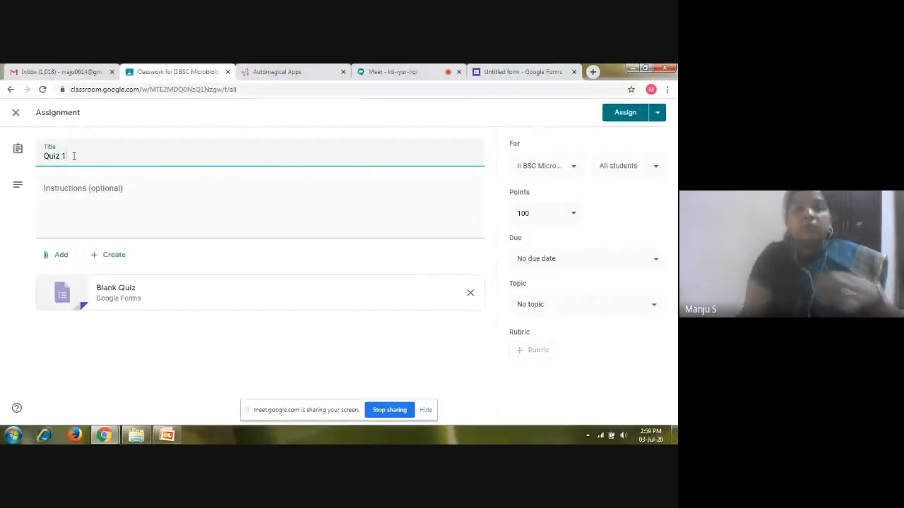
left_click(655, 169)
left_click(424, 173)
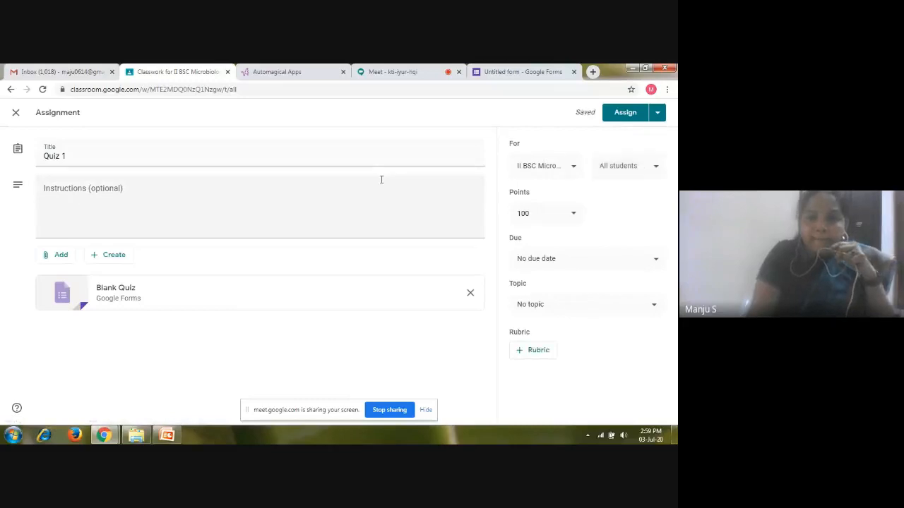
Set the quiz assignment's points to 10 and its due date to Jul 8, 2020
left_click(577, 212)
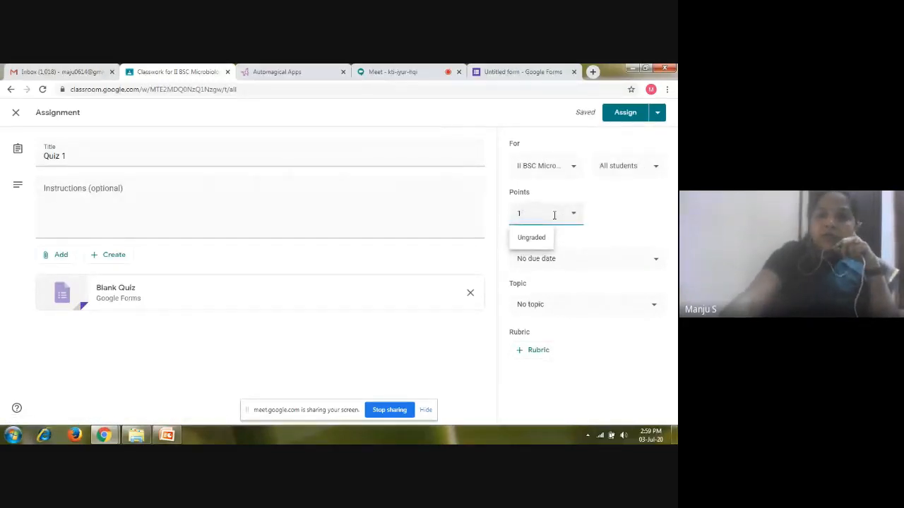
type("0")
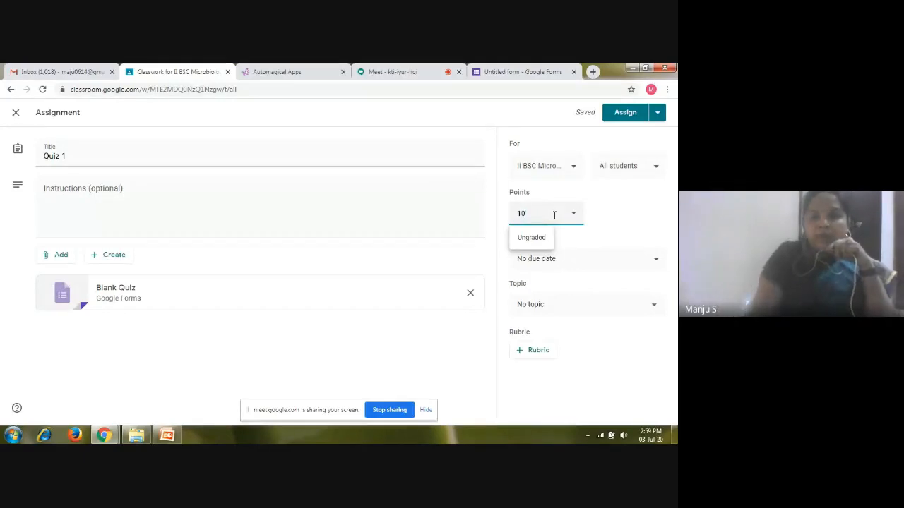
left_click(656, 263)
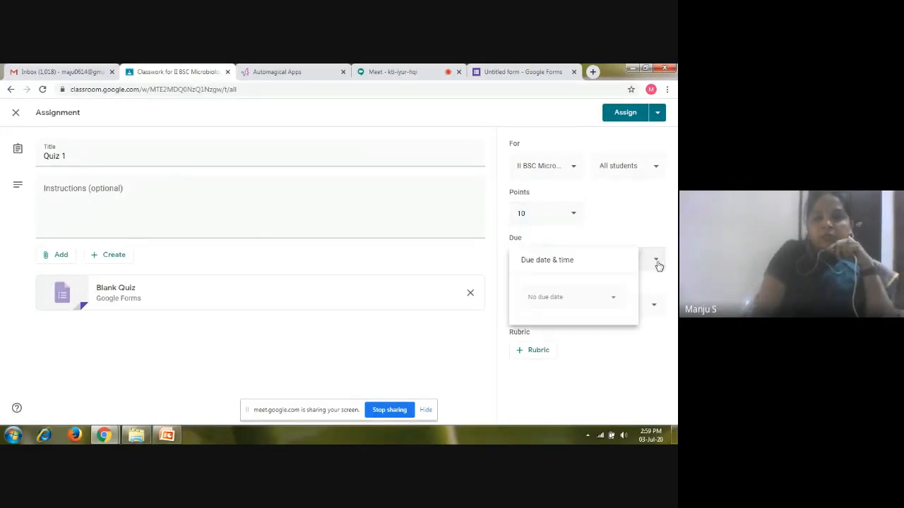
left_click(392, 363)
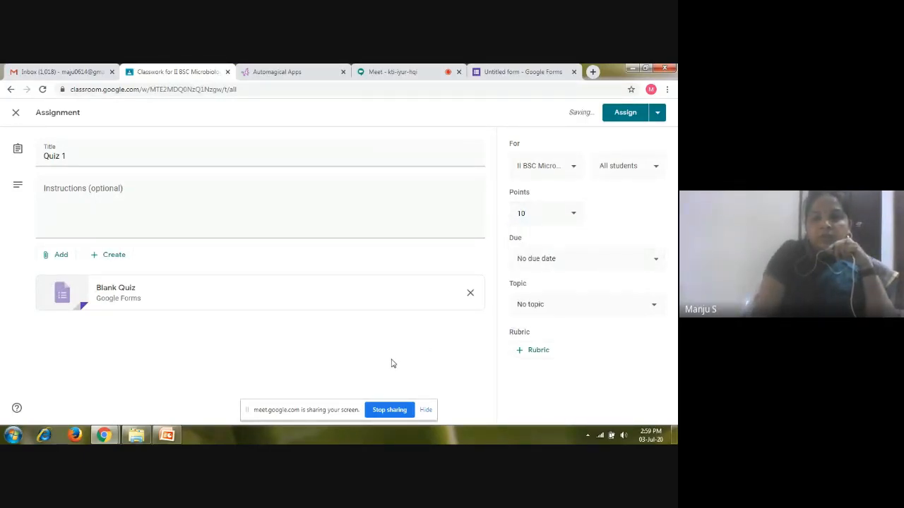
left_click(656, 260)
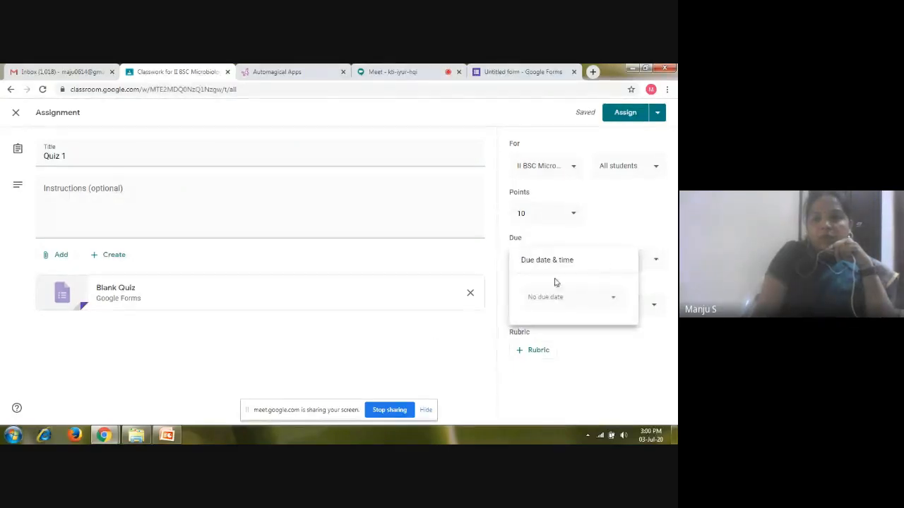
left_click(559, 300)
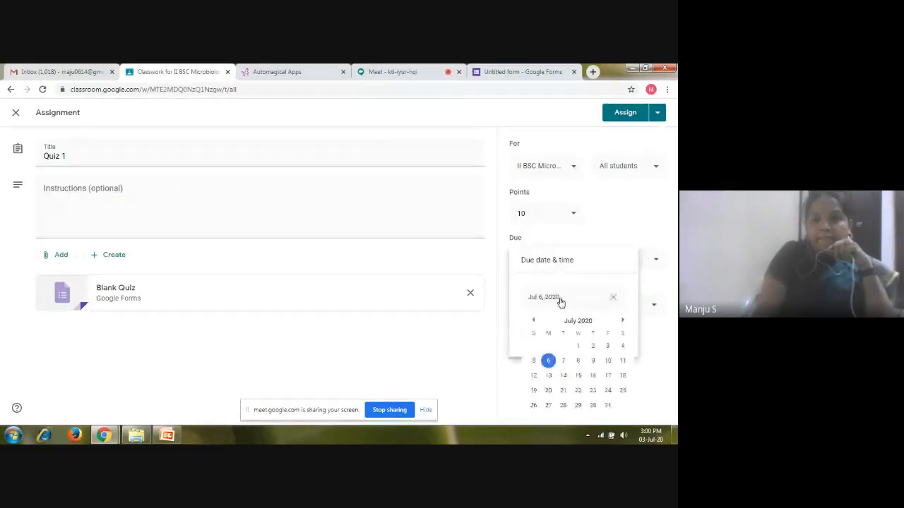
left_click(578, 361)
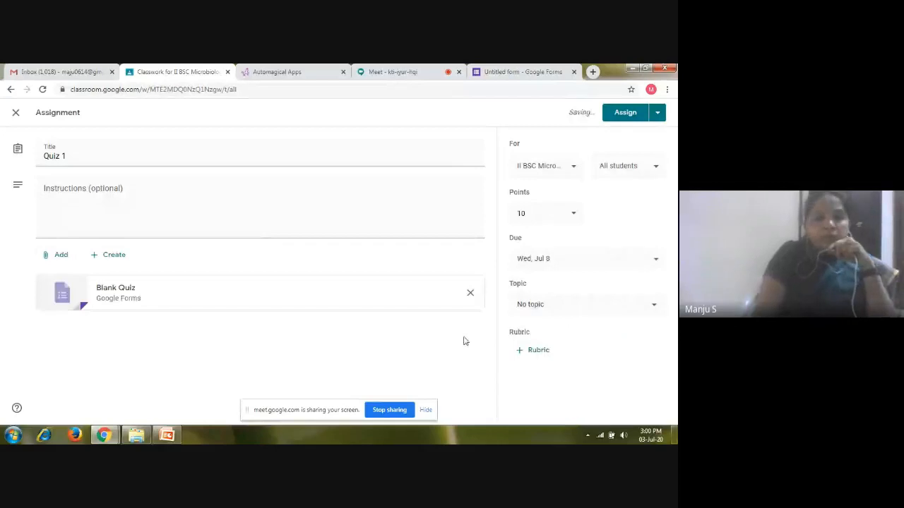
Open the attached Blank Quiz in Google Forms, decline the quiz tour, and change the form's title to "Quiz1"
left_click(116, 299)
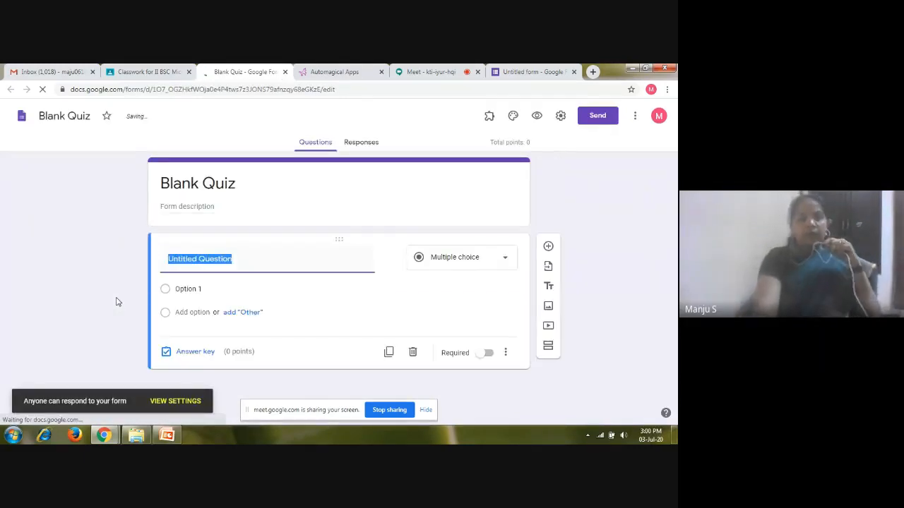
left_click(199, 187)
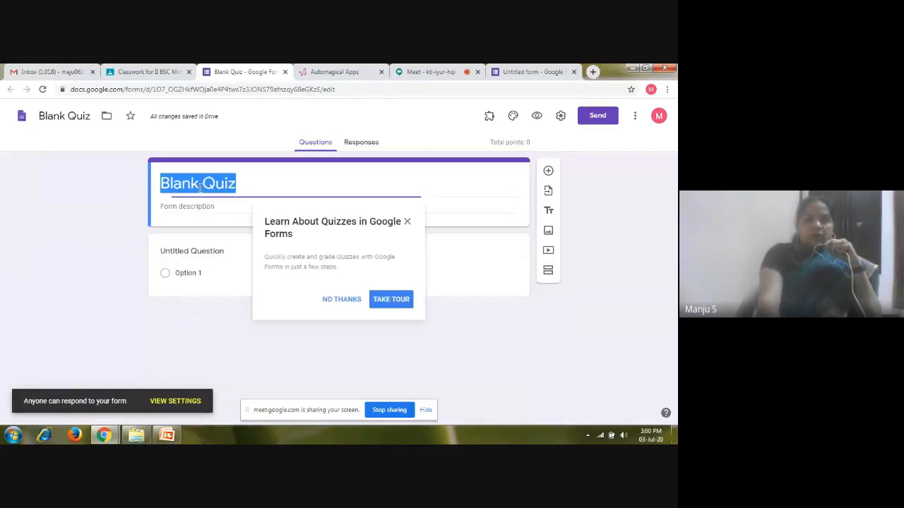
left_click(336, 301)
left_click(202, 185)
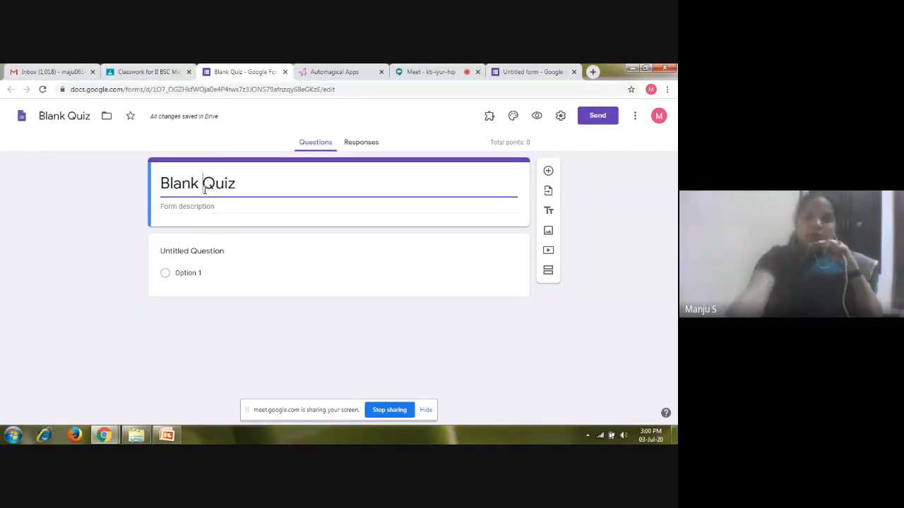
key("BackSpace")
key("BackSpace")
key("BackSpace")
key("BackSpace")
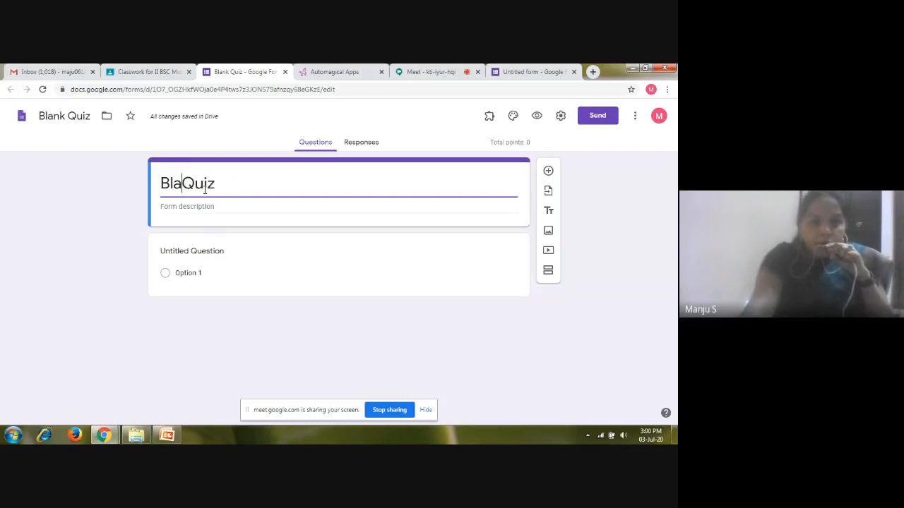
key("BackSpace")
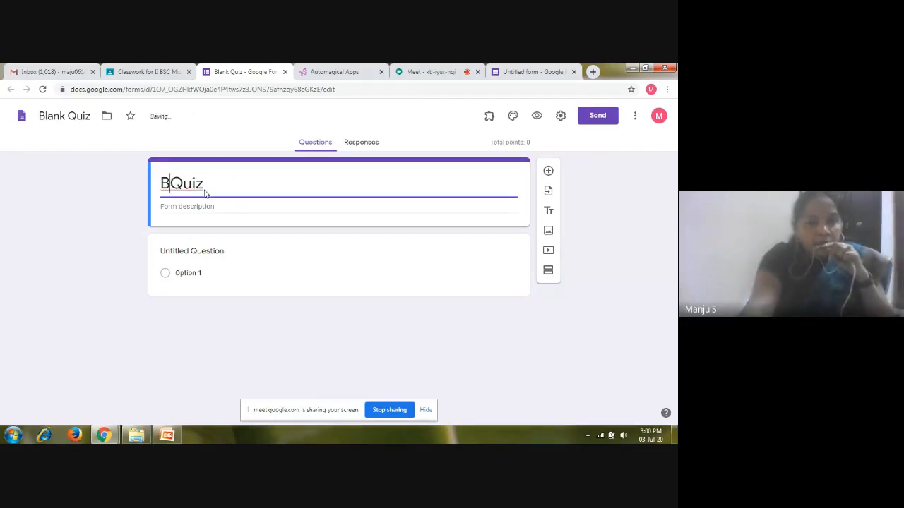
key("BackSpace")
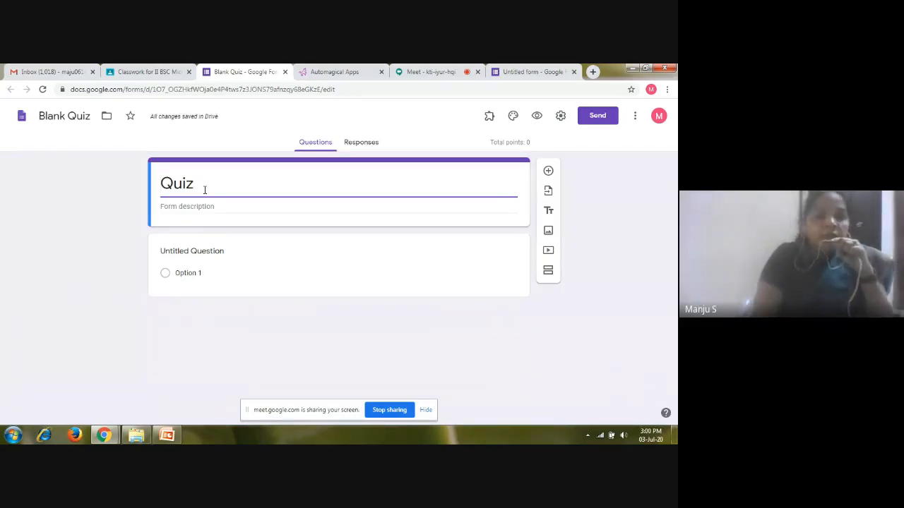
left_click(205, 190)
type("1")
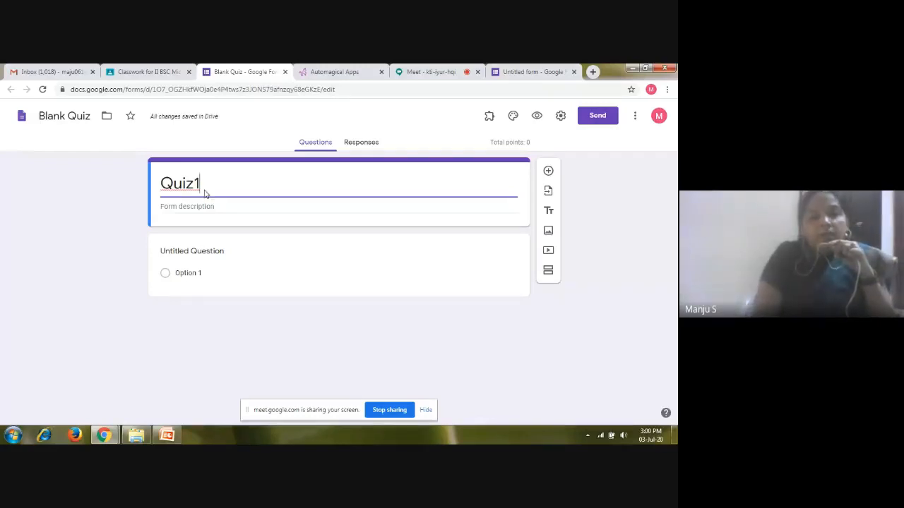
Replace the first question's placeholder text with "Expand ROM"
left_click(182, 255)
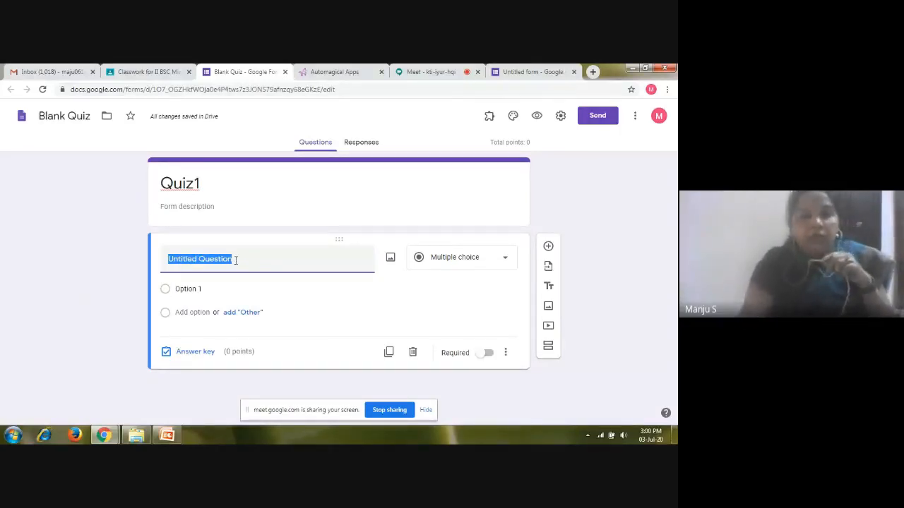
key("BackSpace")
type("E")
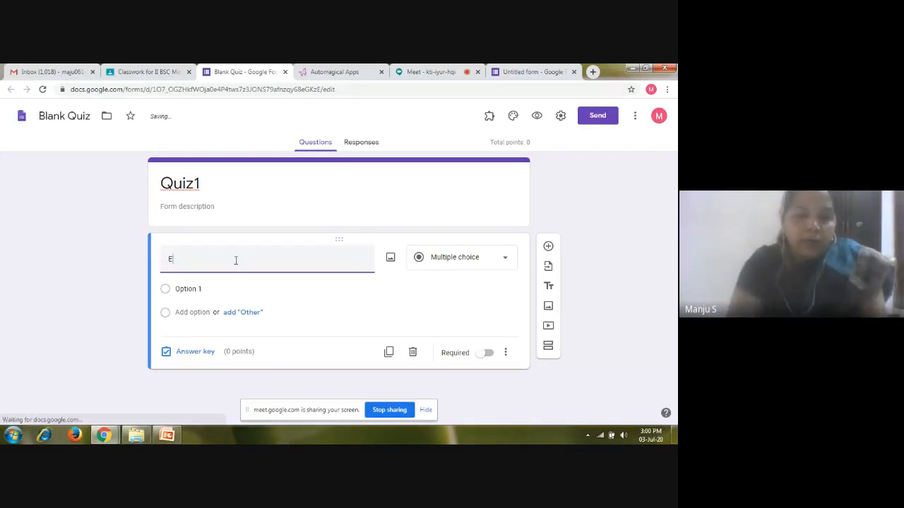
type("xpand")
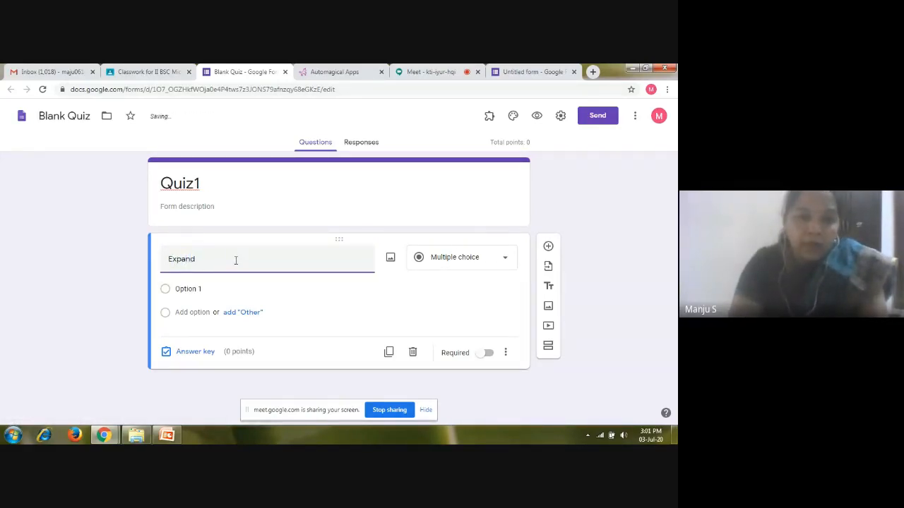
type(" ROM")
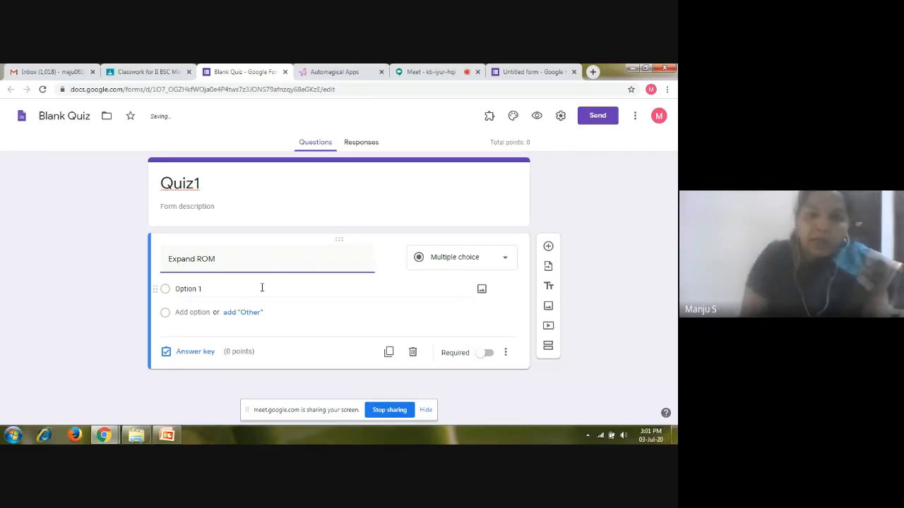
Replace the first answer option of the "Expand ROM" question with "Read Only Memory"
left_click(178, 290)
left_click(209, 293)
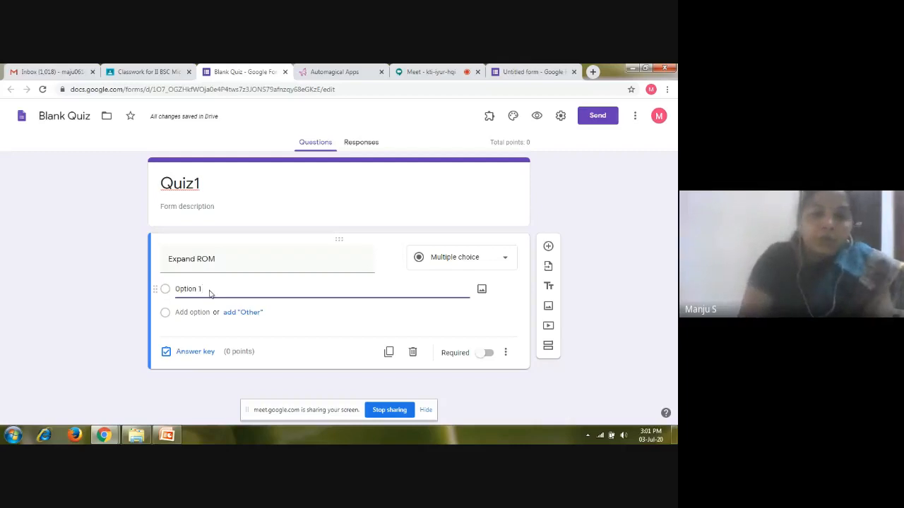
key("BackSpace")
key("BackSpace")
key("BackSpace")
key("BackSpace")
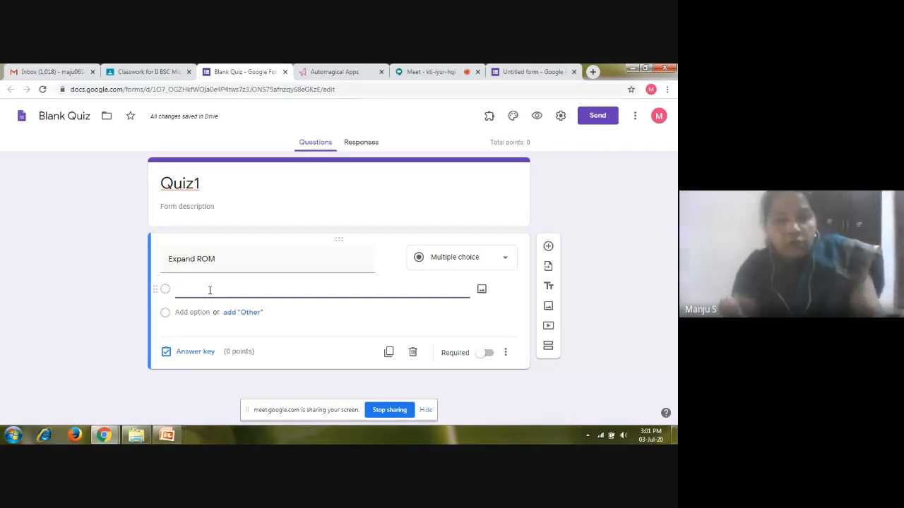
type("r")
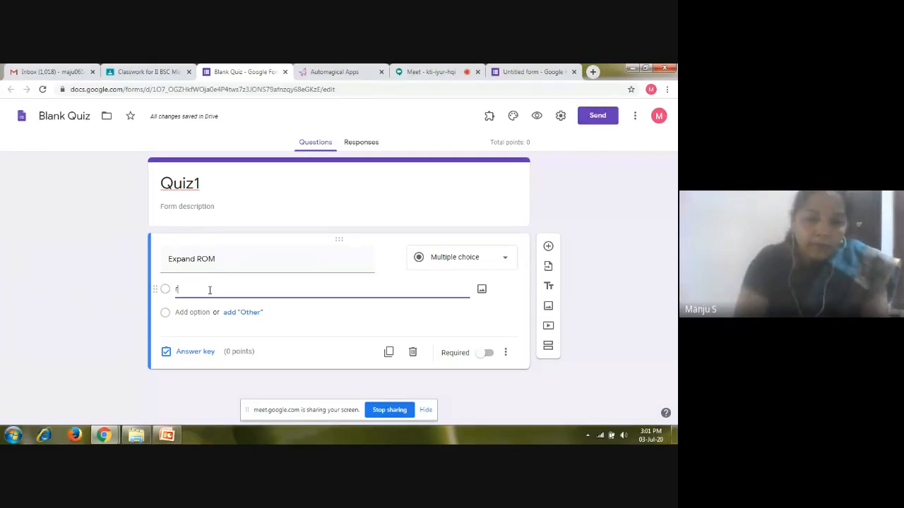
type("EAD")
key("BackSpace")
key("BackSpace")
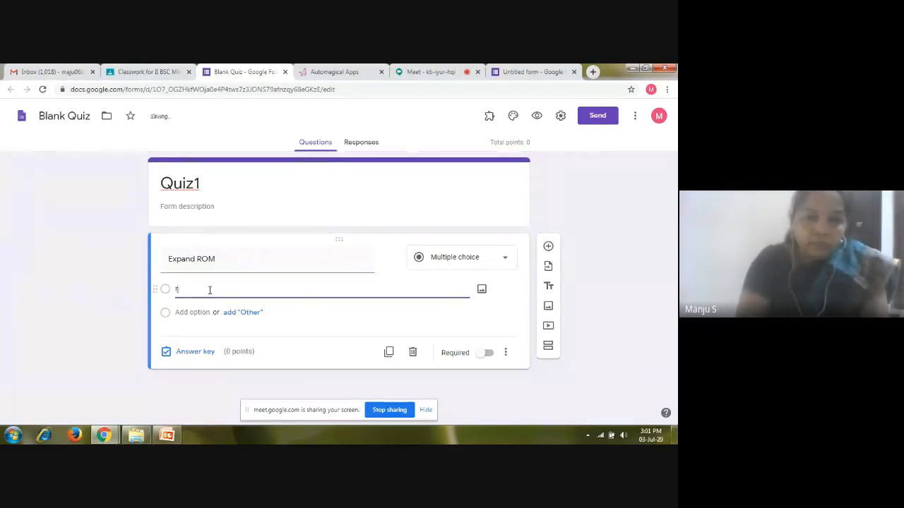
key("BackSpace")
type("Read ")
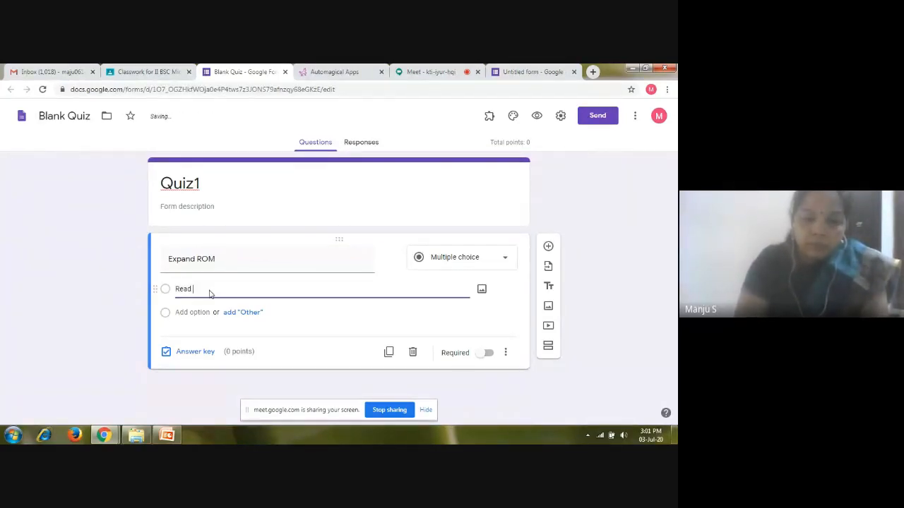
type("Only M")
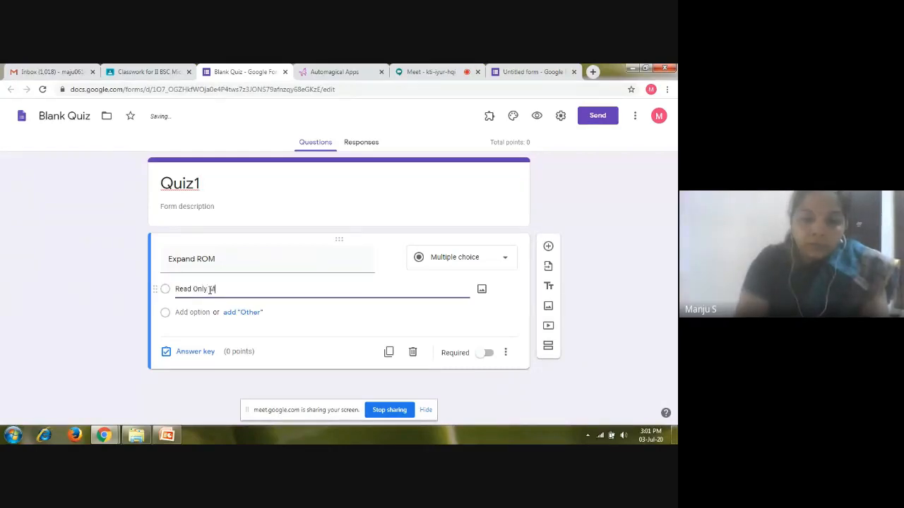
type("emory")
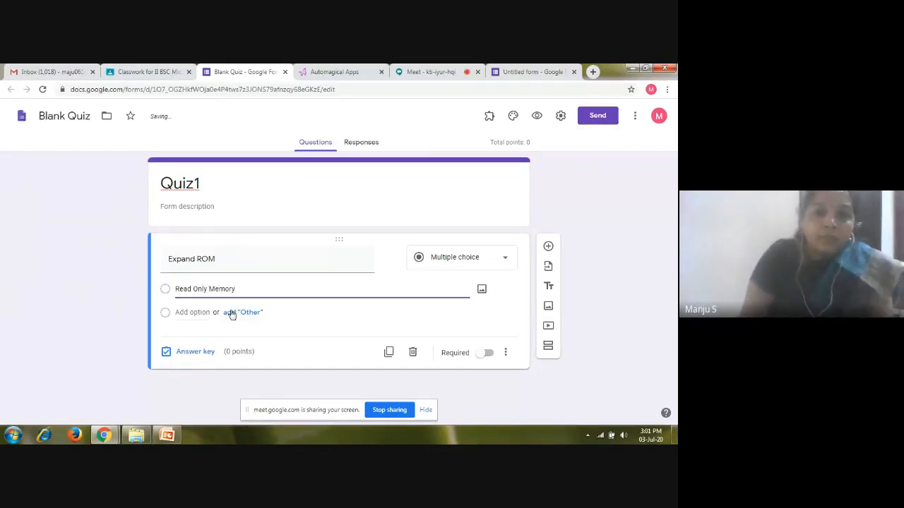
Add a second answer option, "Read Only Multiple", to the "Expand ROM" question
left_click(207, 313)
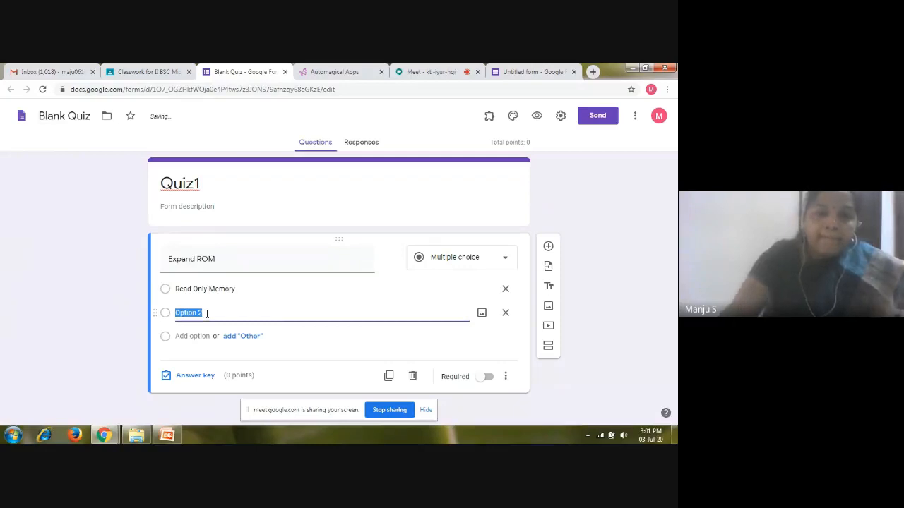
key("BackSpace")
type("Rea")
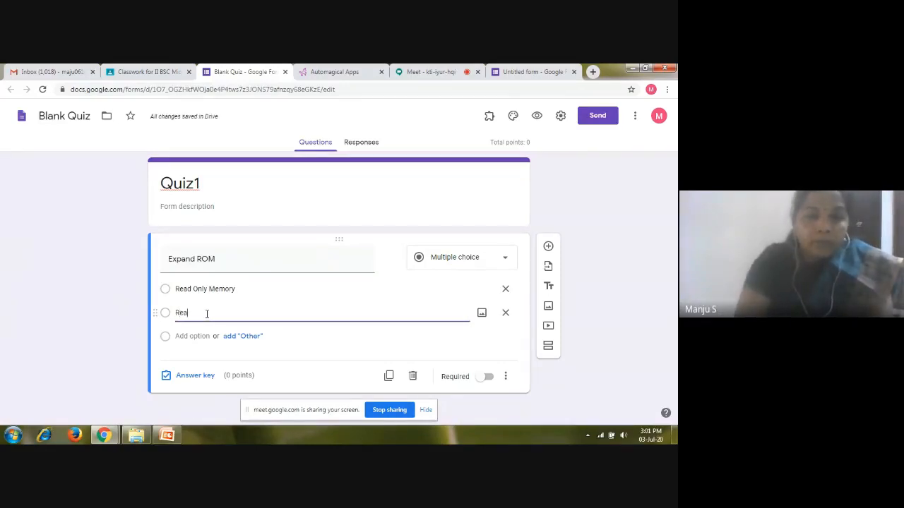
type("d Onl")
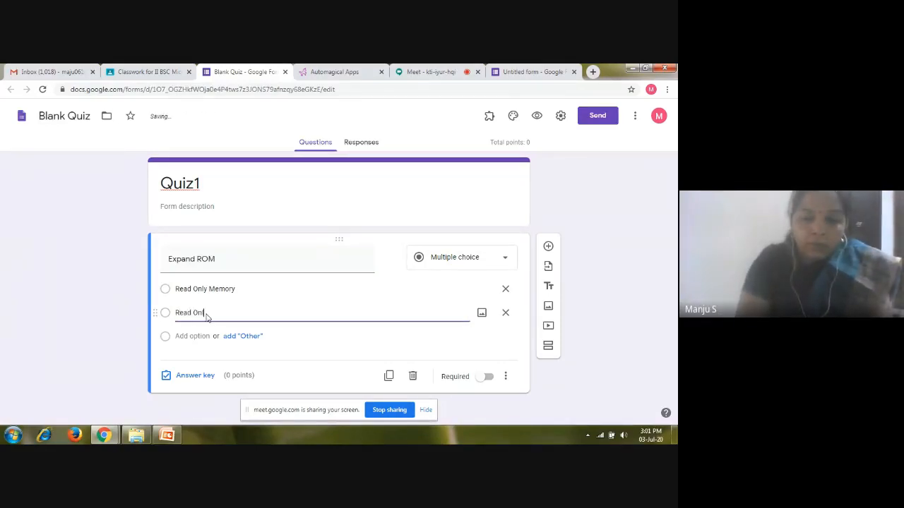
type("y")
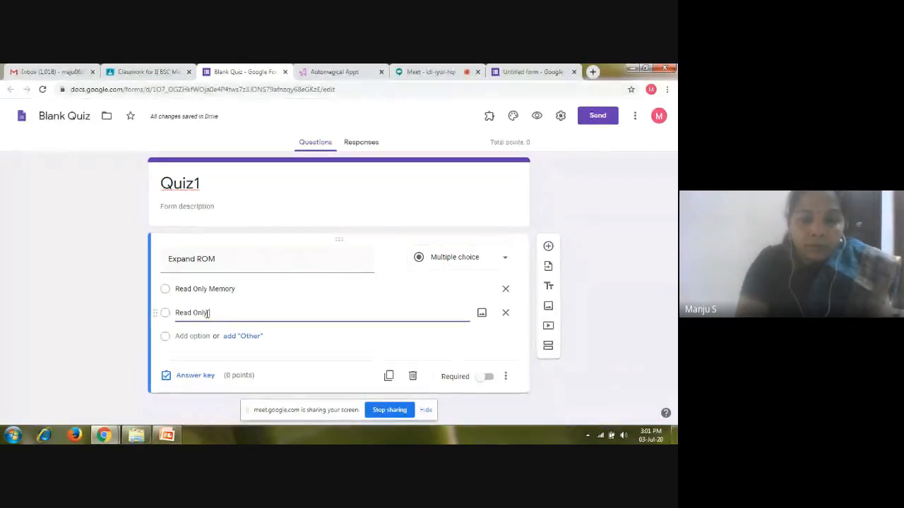
type("u")
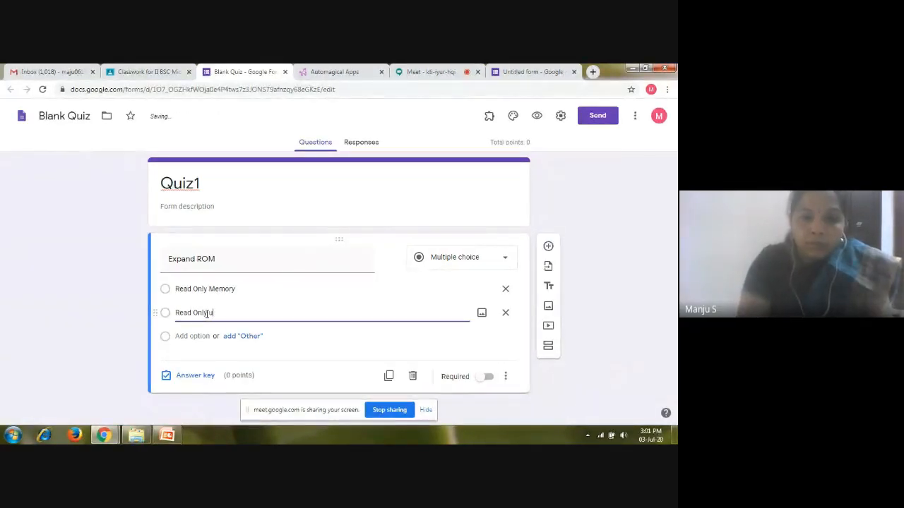
key("BackSpace")
type("Mu")
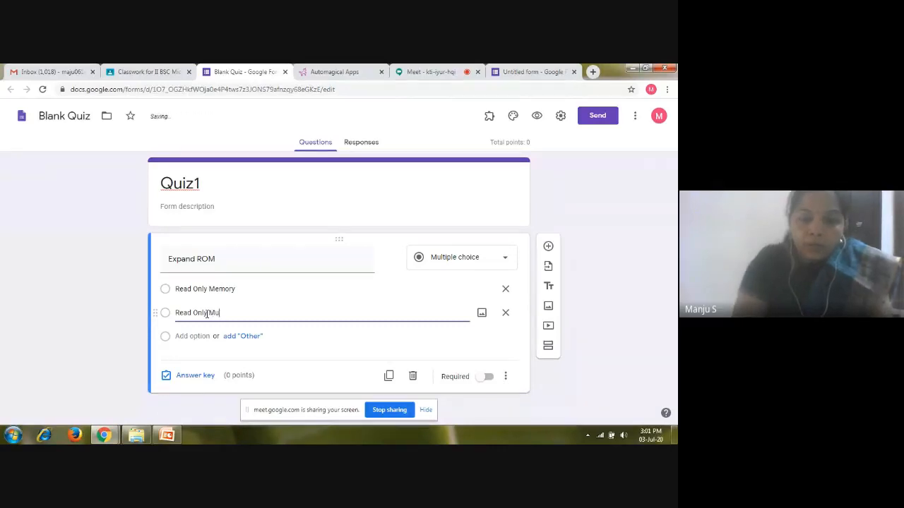
type("ltiple")
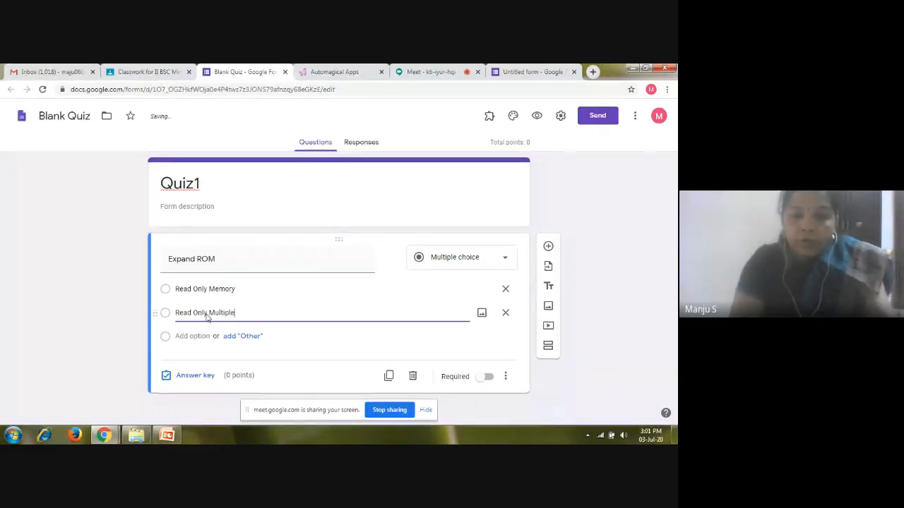
Add a third answer option, "Read Only Must", to the "Expand ROM" question
left_click(189, 336)
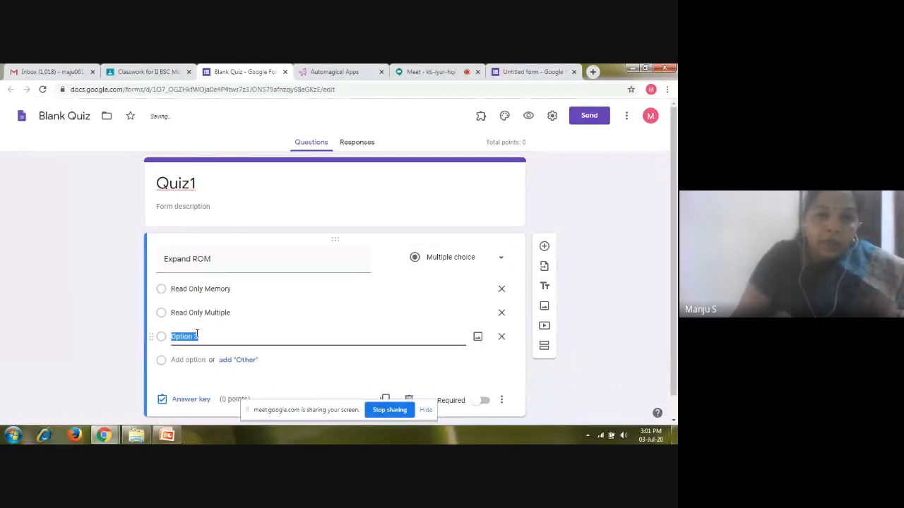
key("BackSpace")
type("Read")
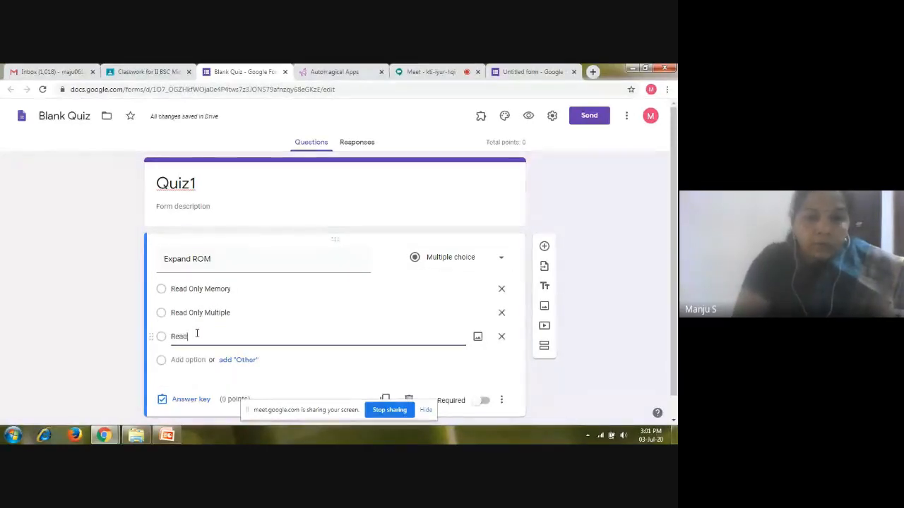
type(" Onl")
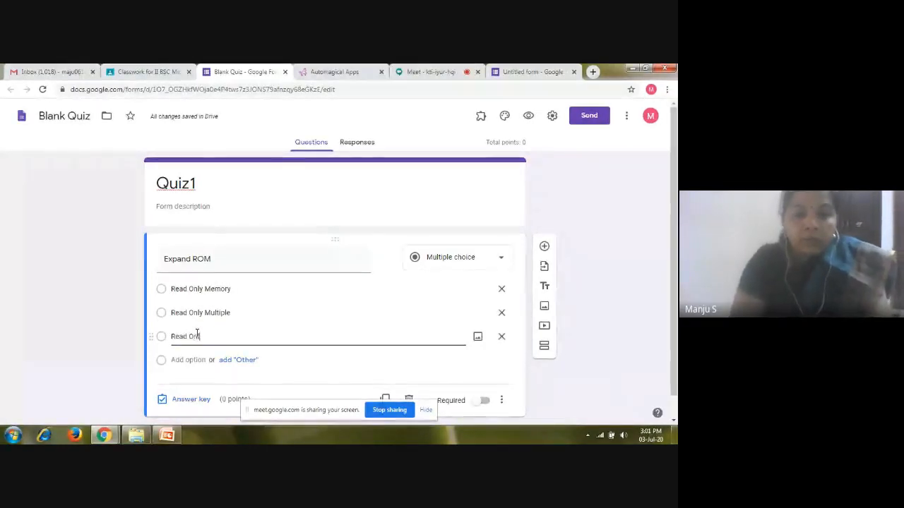
type("y ")
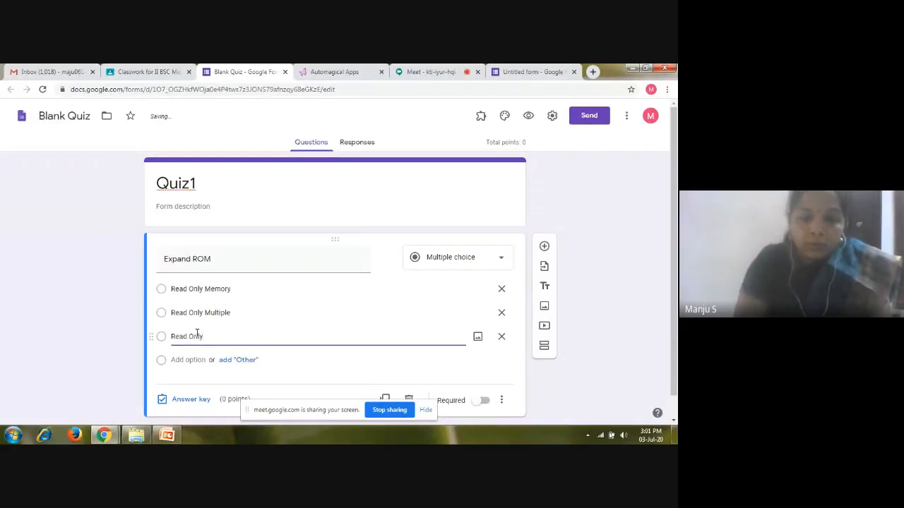
type("M")
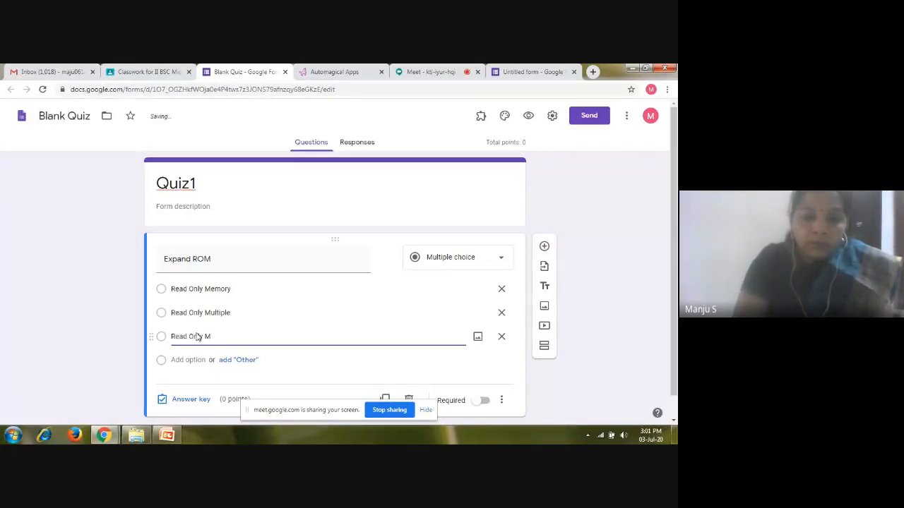
type("Ust")
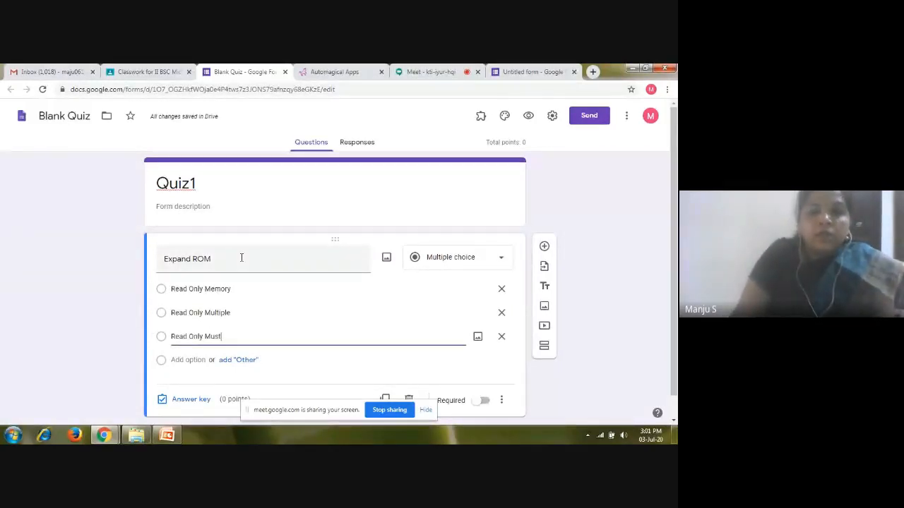
Add a new question to the quiz below the "Expand ROM" question
left_click(544, 248)
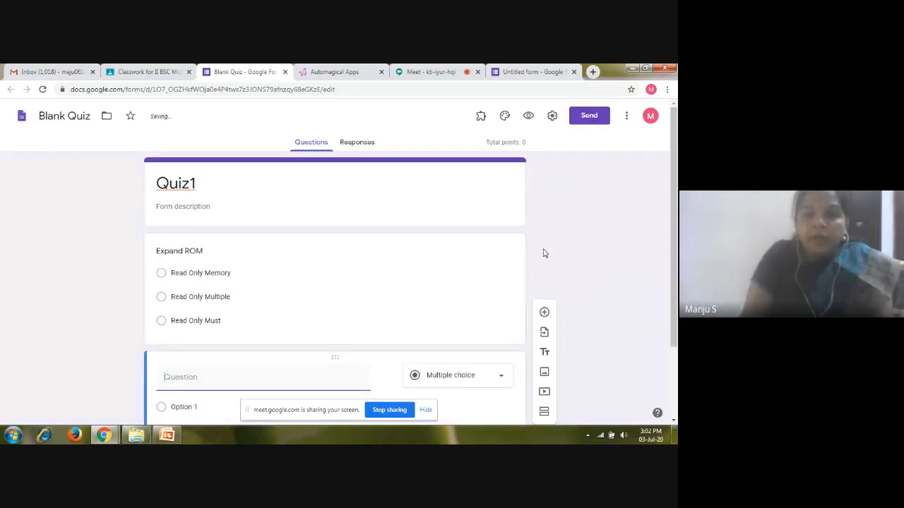
left_click_drag(675, 259, 675, 292)
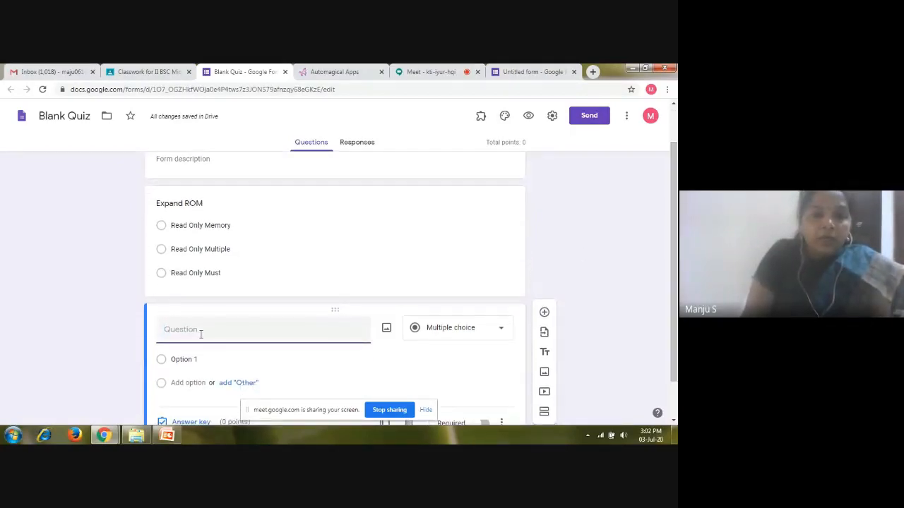
type("W")
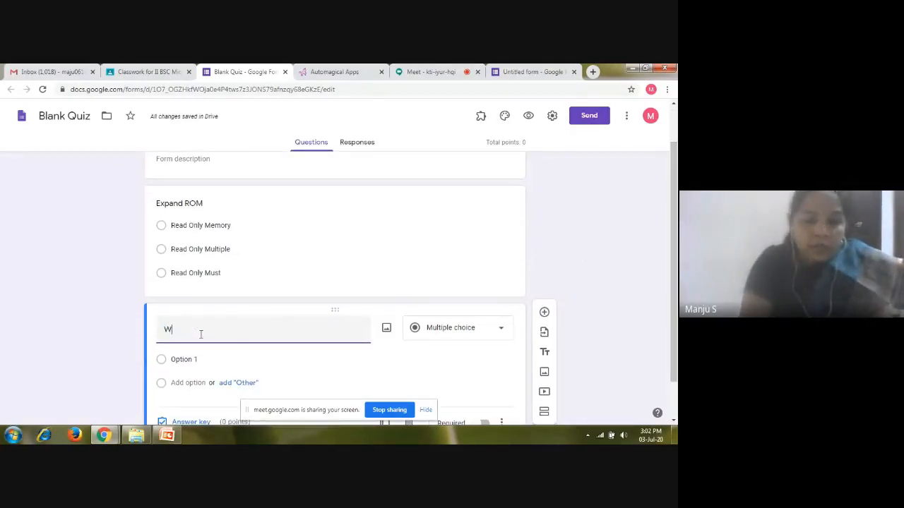
type("hat")
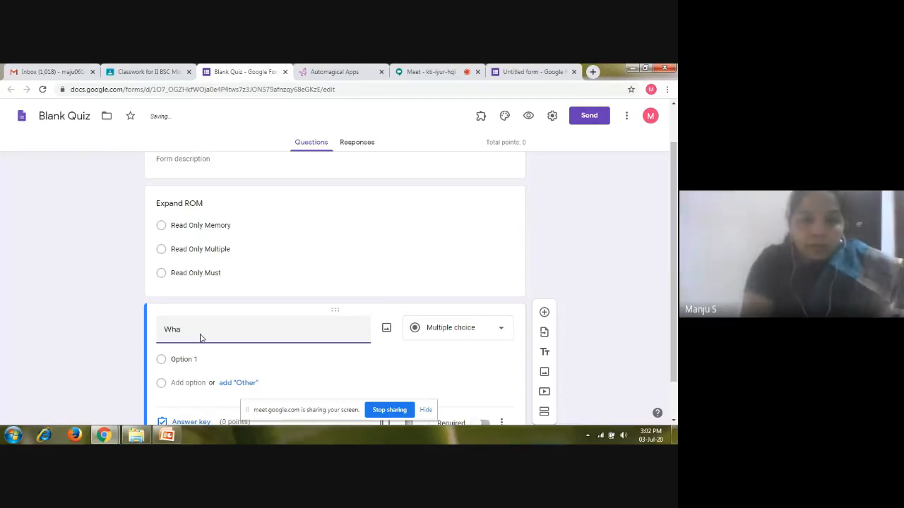
key("BackSpace")
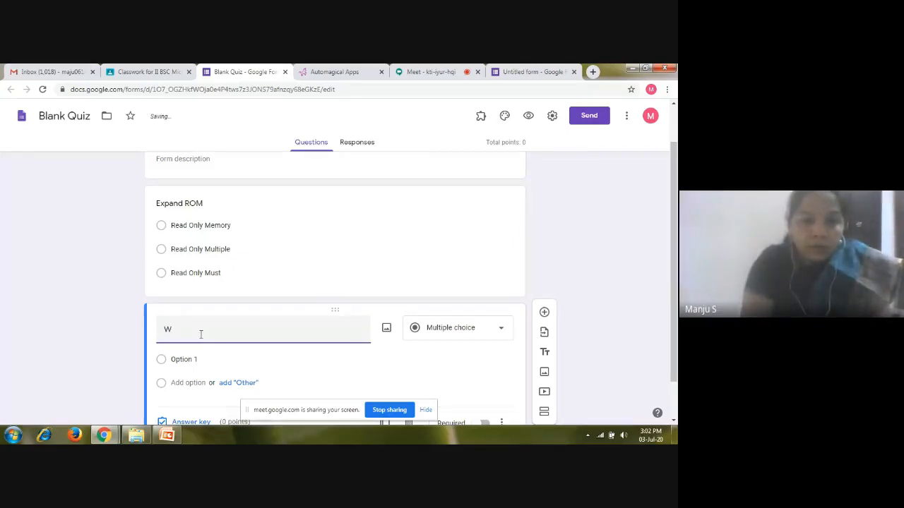
key("BackSpace")
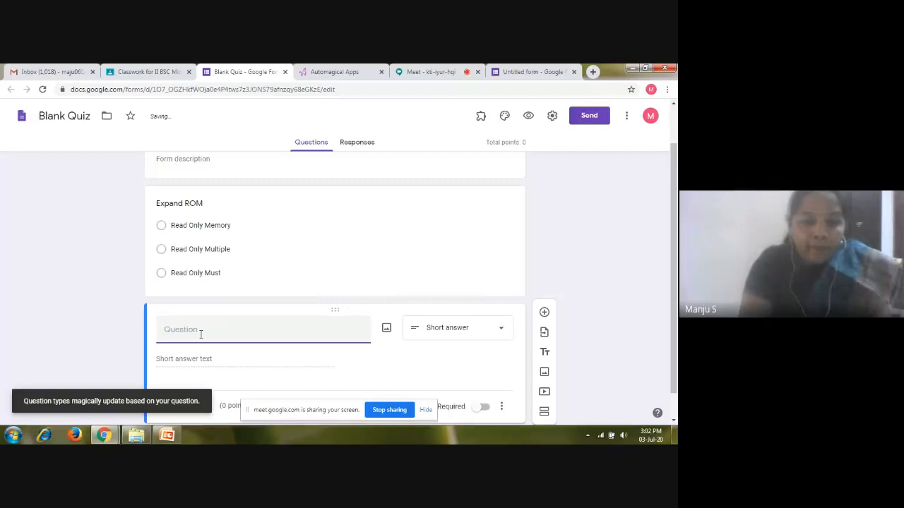
type("Operat")
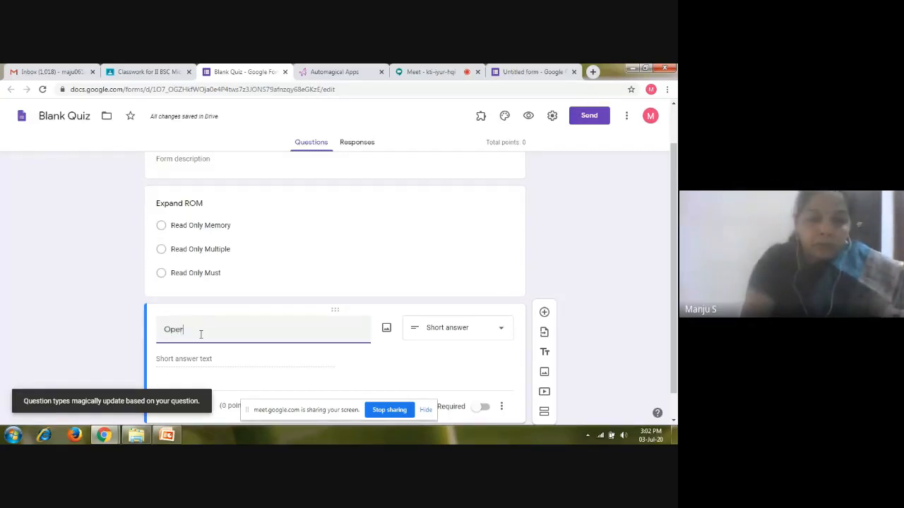
key("BackSpace")
key("BackSpace")
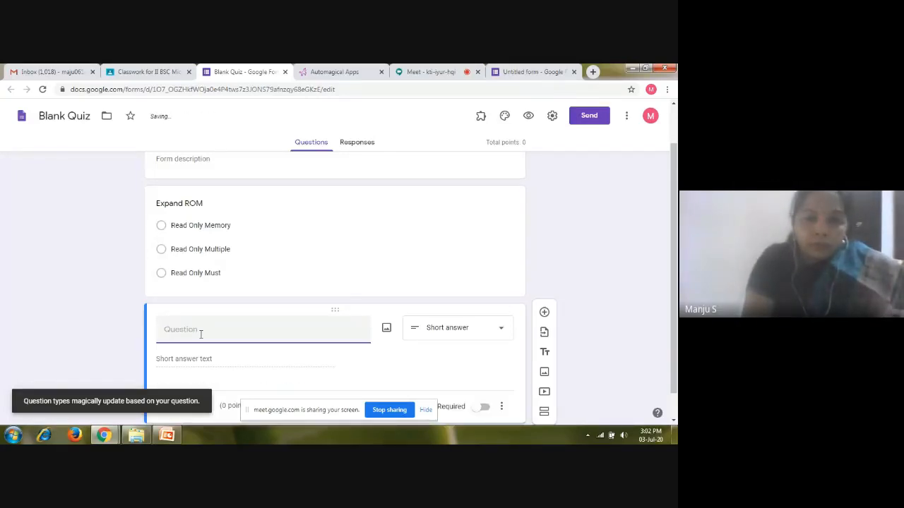
type("Op")
type("erat")
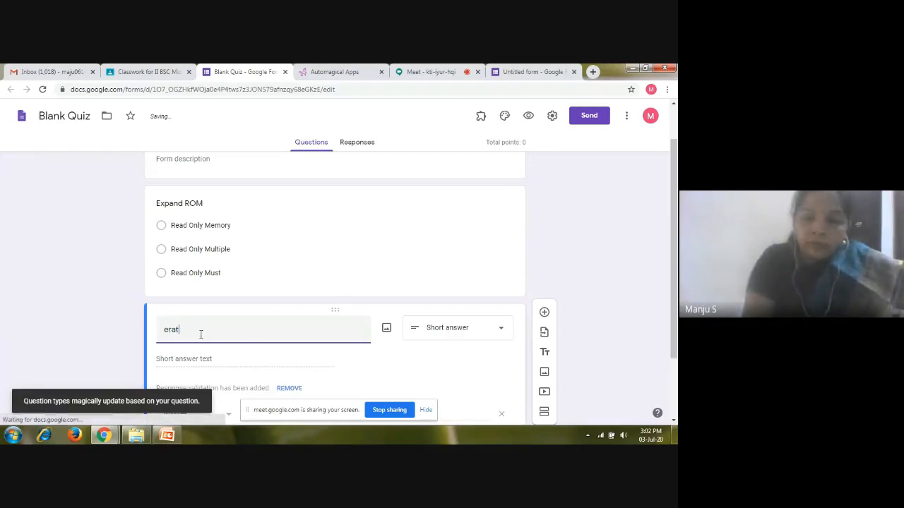
key("BackSpace")
key("BackSpace")
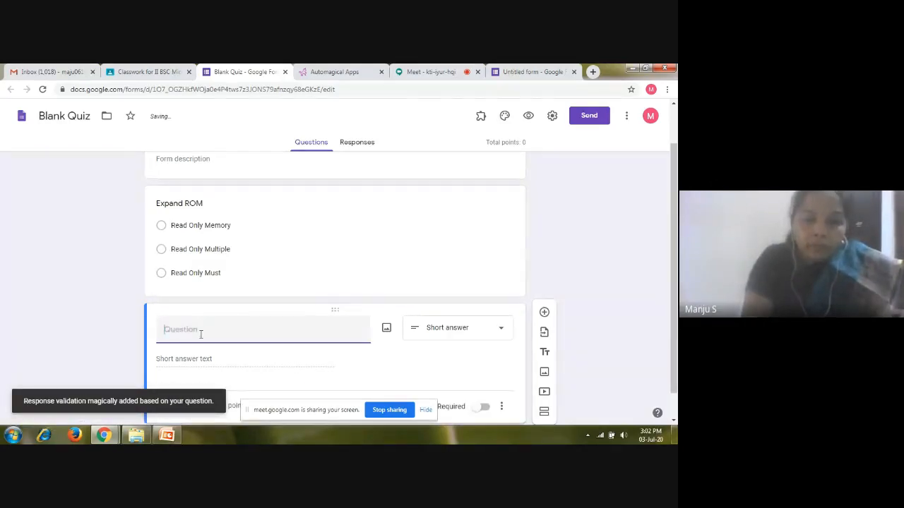
Enter "Operating System is a System Software?" as the text of the new question below "Expand ROM"
type("Oper")
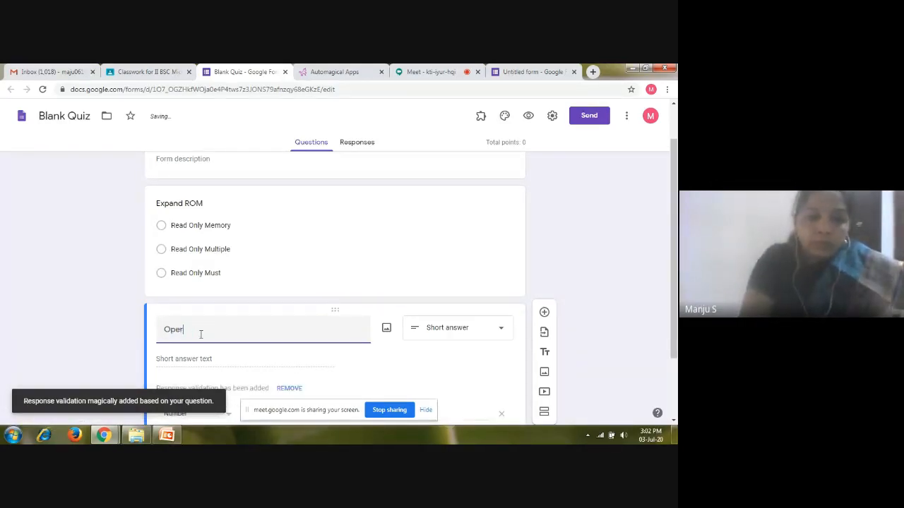
type("atons ")
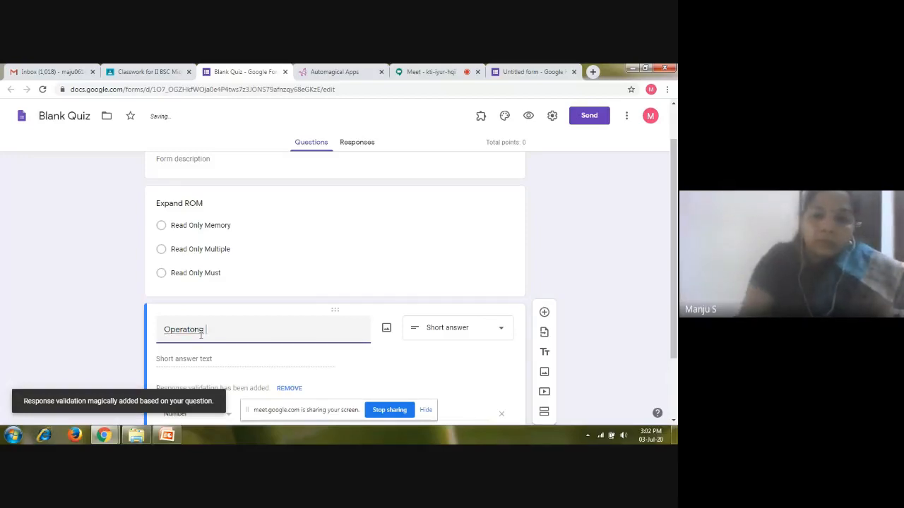
key("BackSpace")
key("BackSpace")
key("BackSpace")
key("BackSpace")
type("ing Sy")
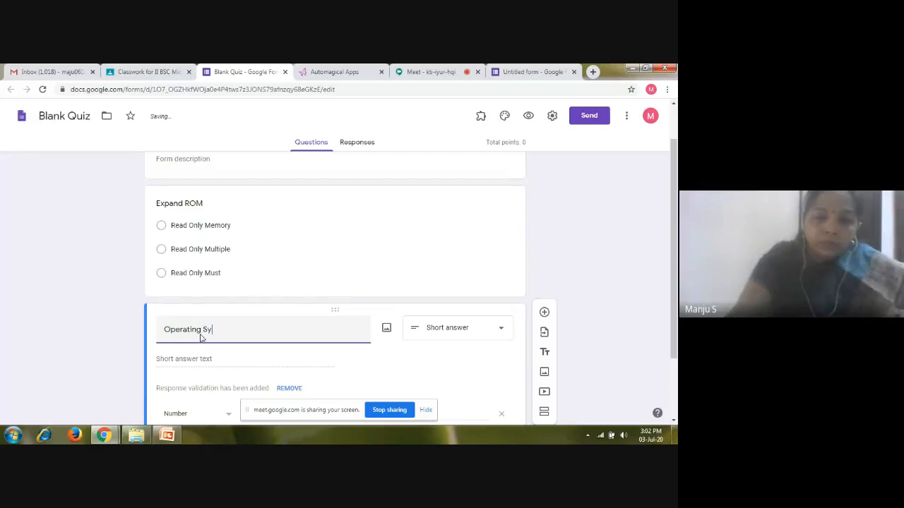
type("stem is")
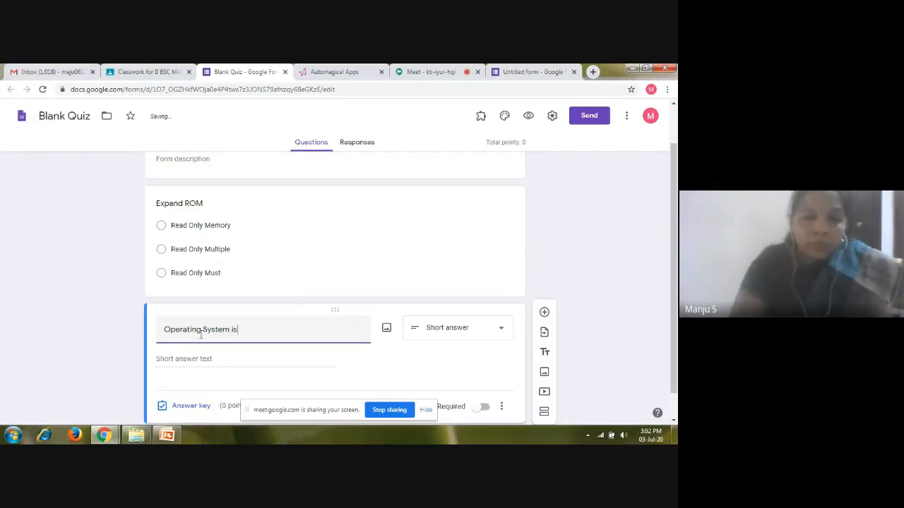
type(" a S")
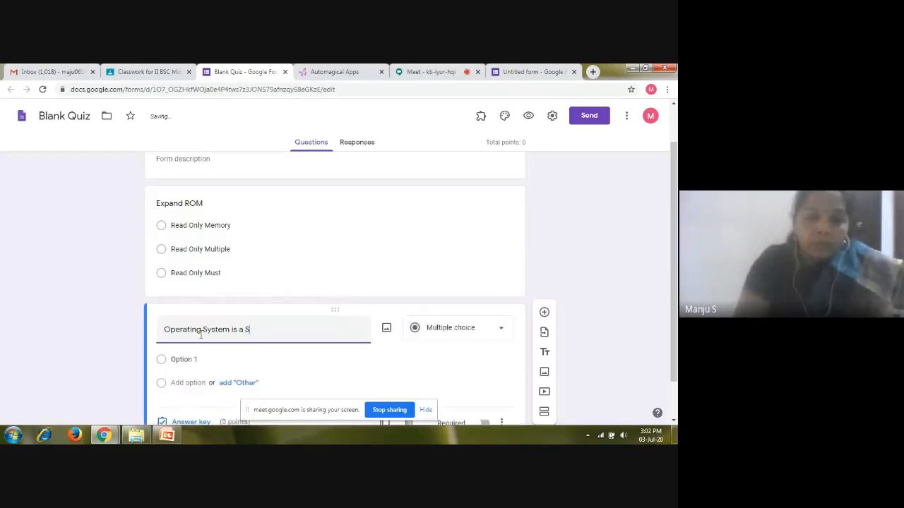
type("ystem ")
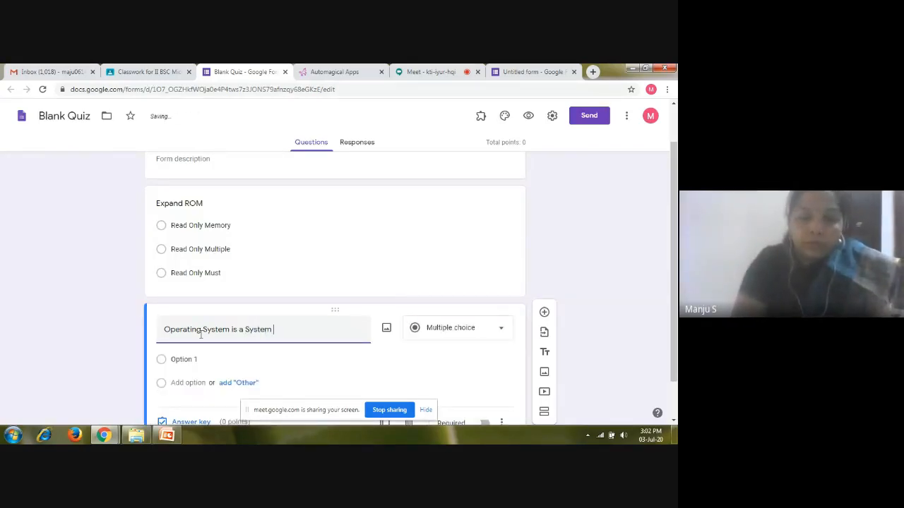
type("Softwrae")
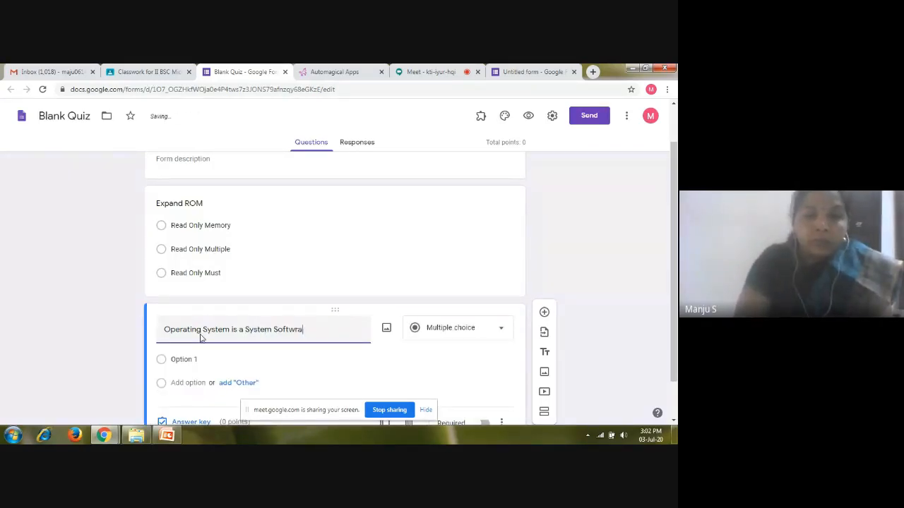
key("BackSpace")
key("BackSpace")
key("BackSpace")
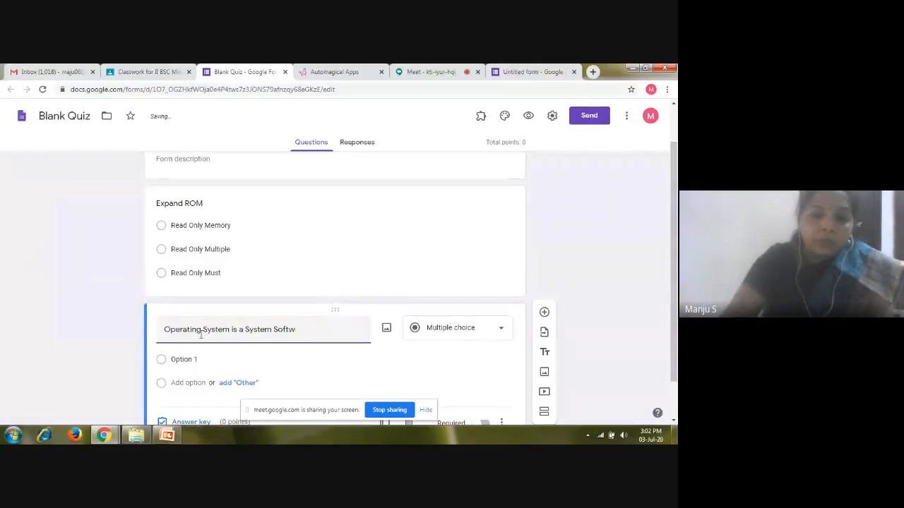
type("are?")
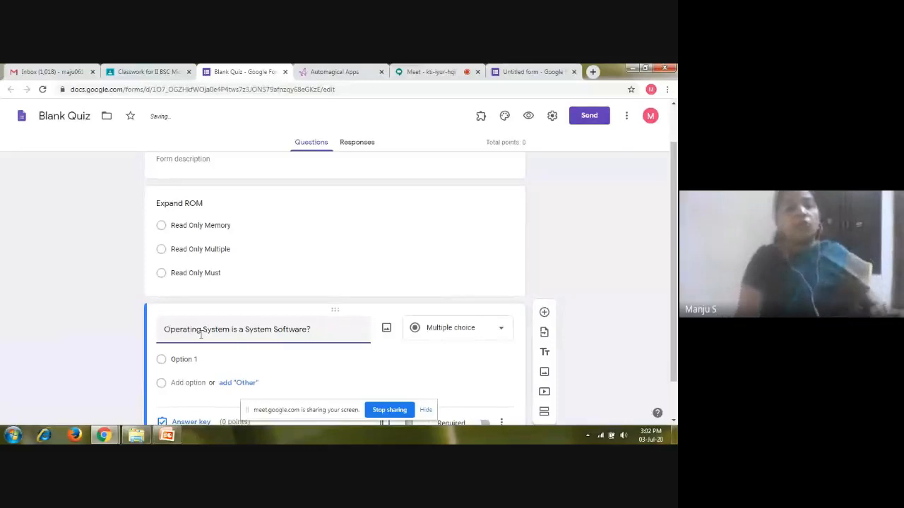
Give the "Operating System is a System Software?" question two answer options, "True" and "False"
left_click(191, 360)
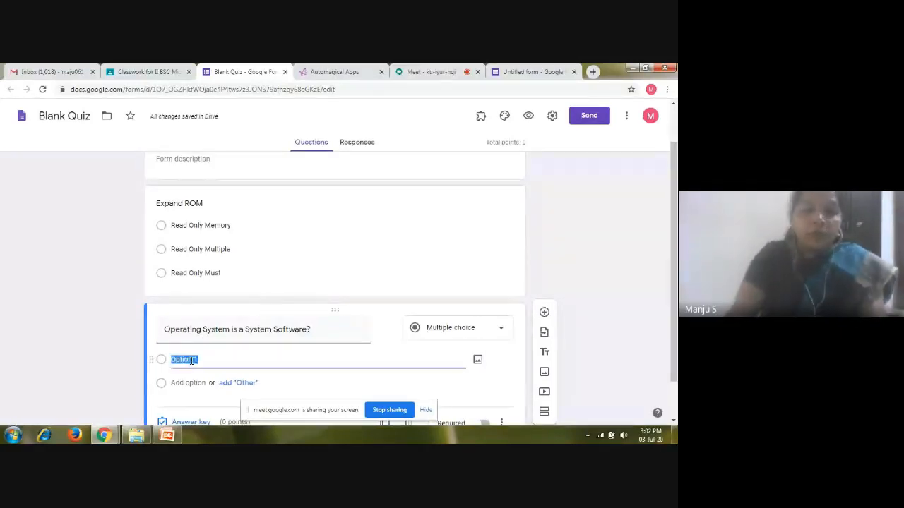
type("True")
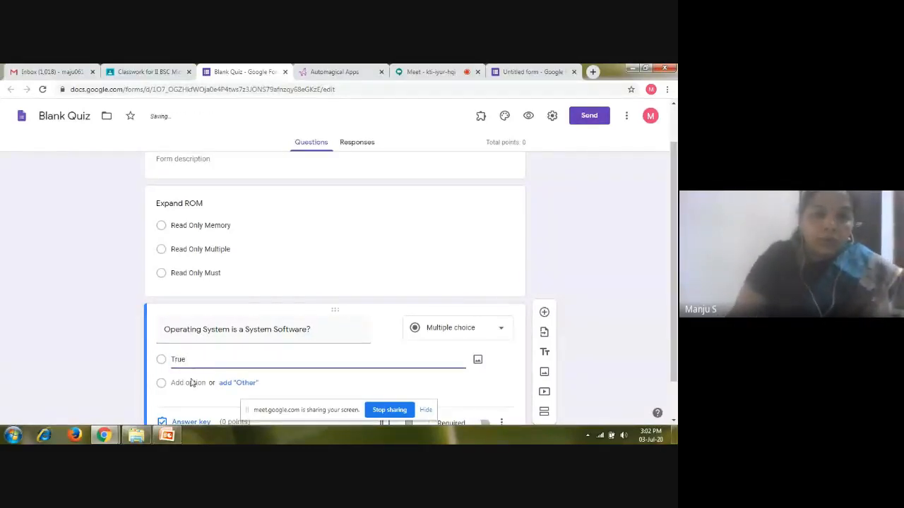
left_click(190, 395)
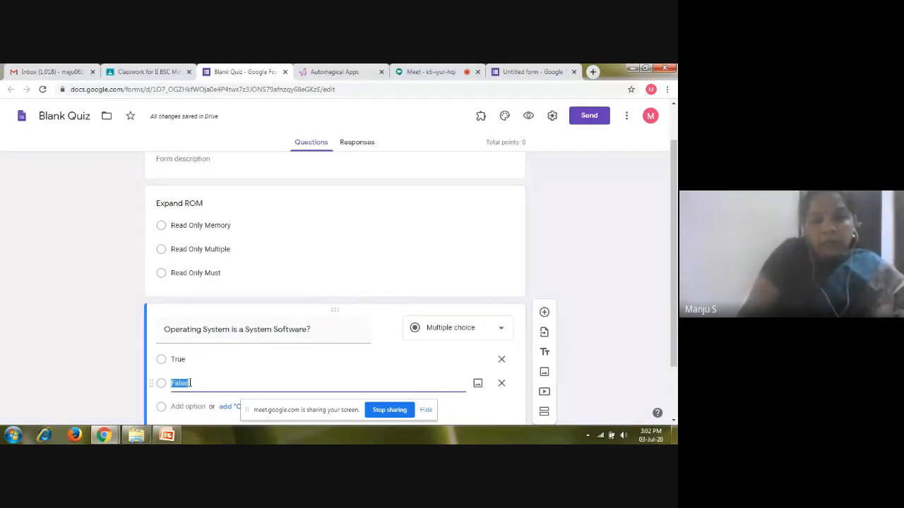
left_click(231, 398)
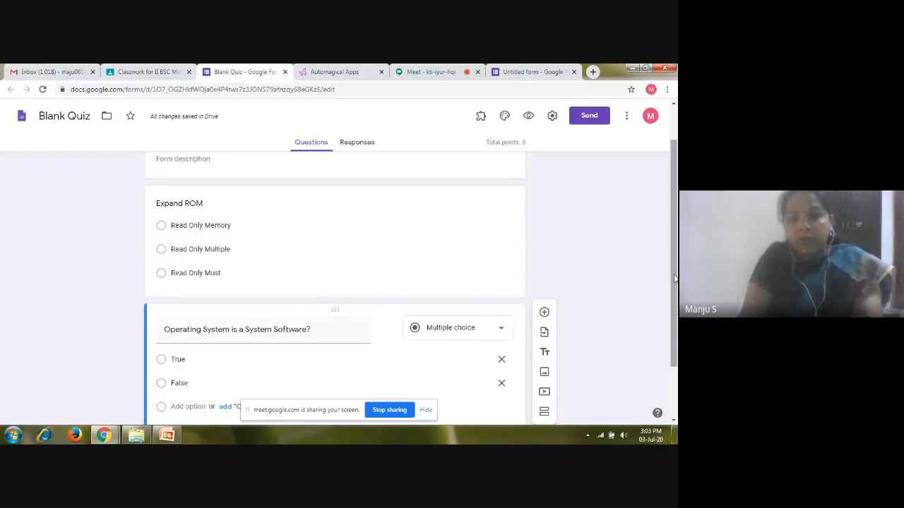
left_click_drag(673, 279, 677, 351)
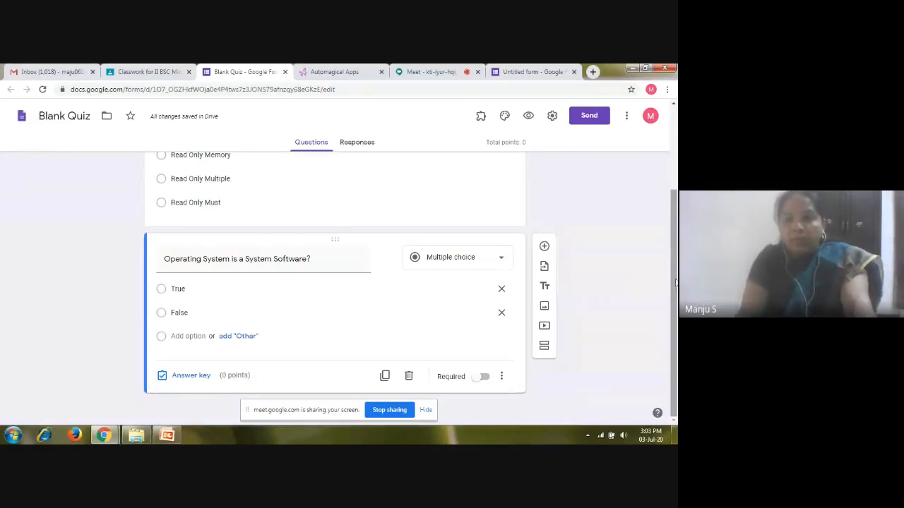
left_click_drag(675, 282, 675, 248)
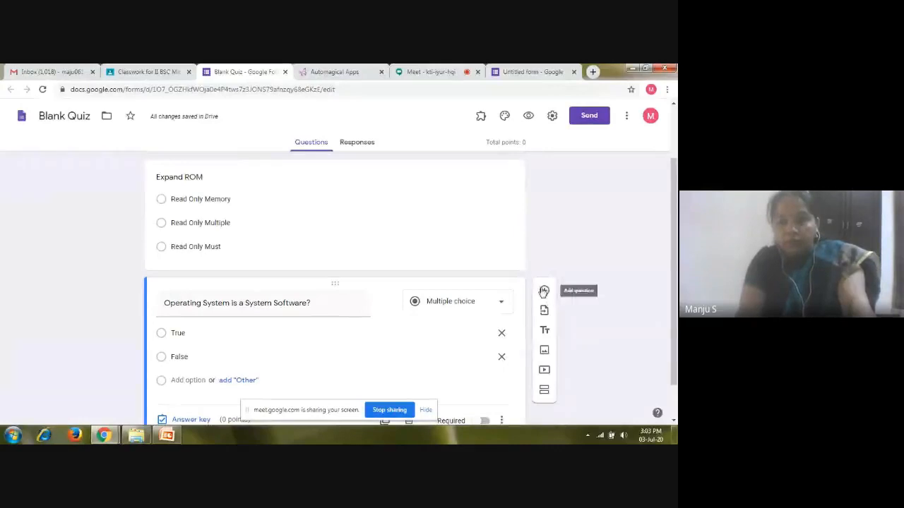
left_click(499, 307)
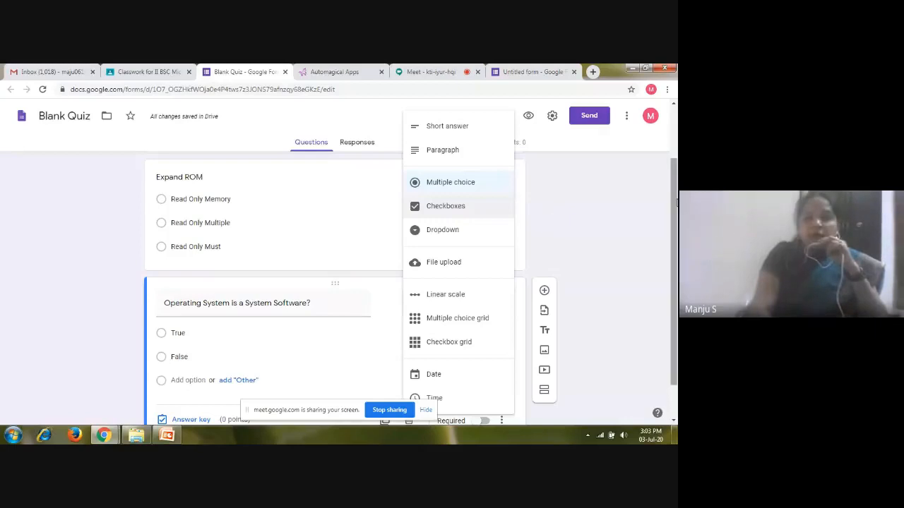
scroll(675, 203, "down", 1)
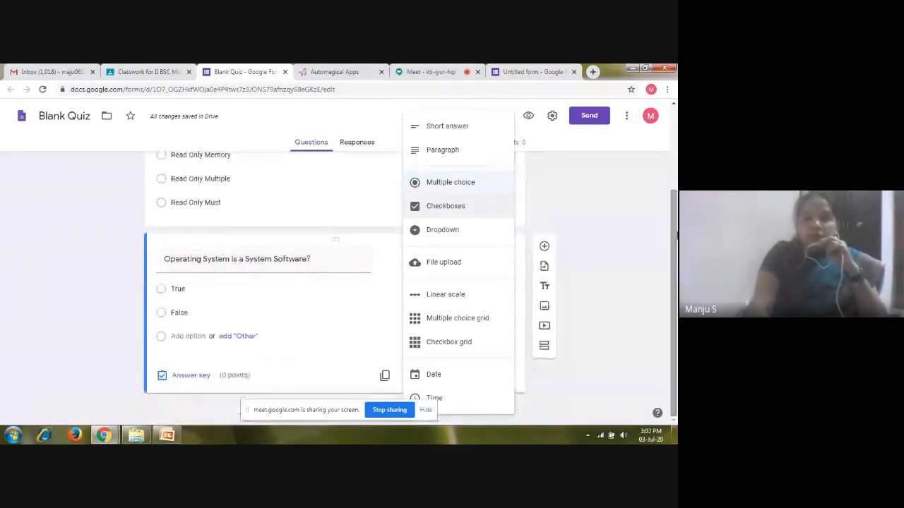
left_click(632, 246)
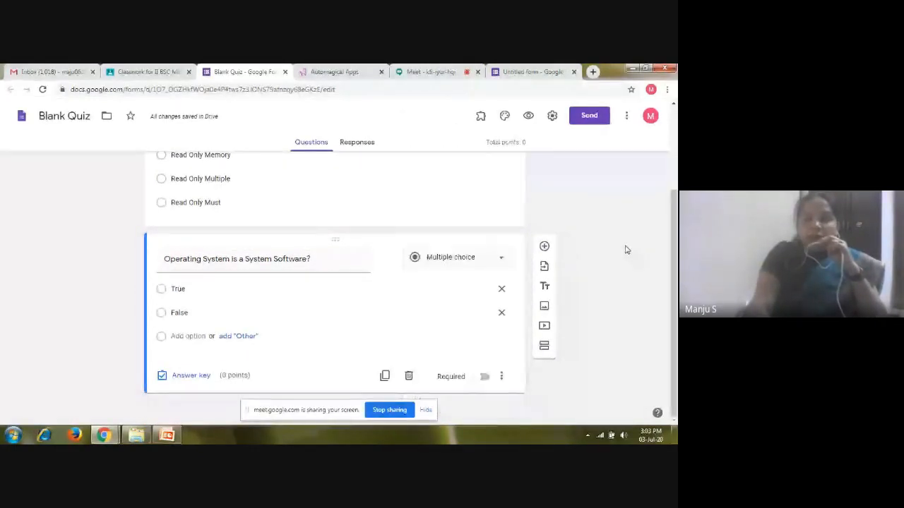
Add a second section after the operating system question and title it "Short Answers"
left_click(544, 346)
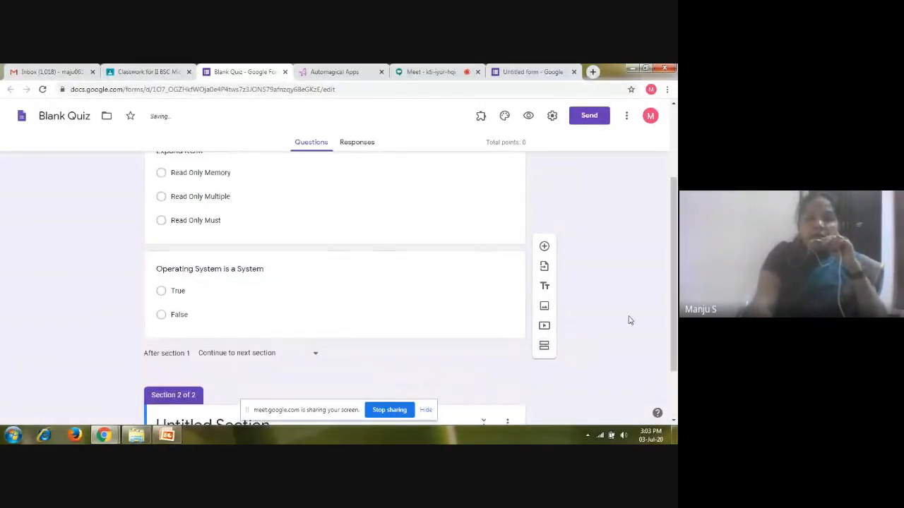
left_click_drag(674, 307, 673, 388)
left_click(210, 350)
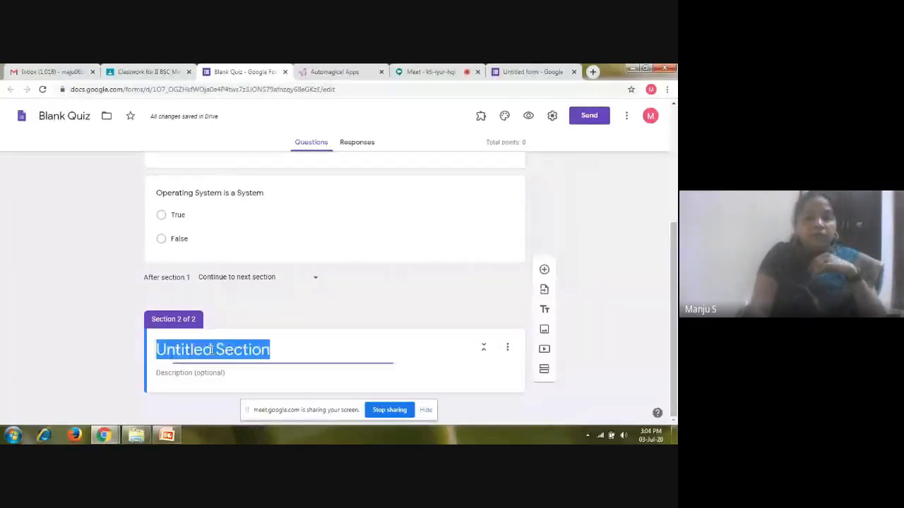
key("BackSpace")
type("S")
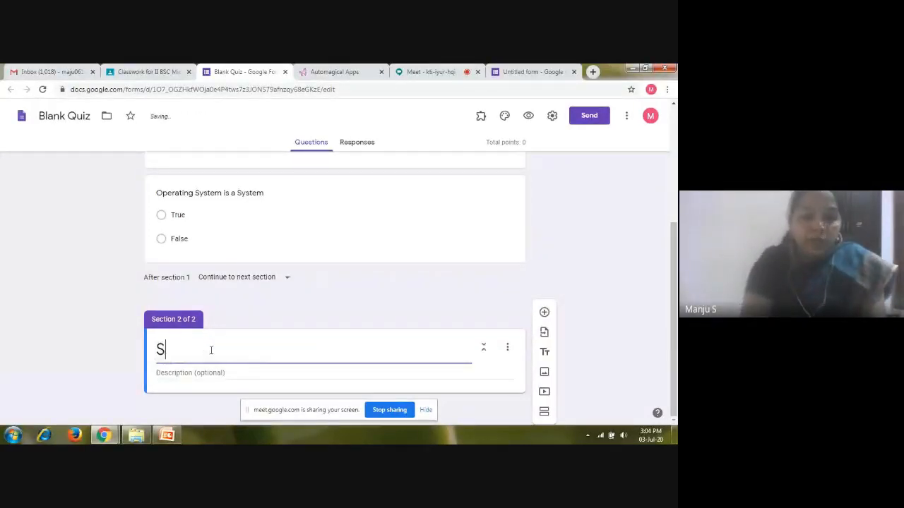
type("hort A")
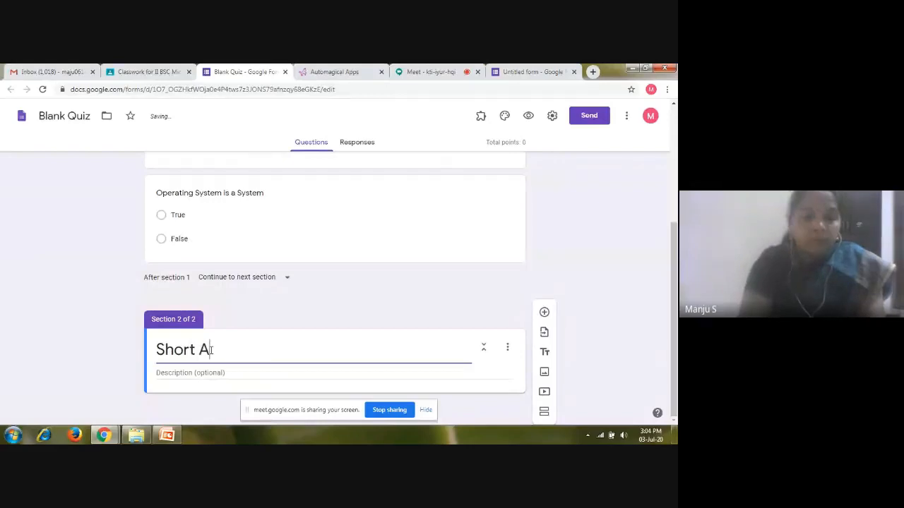
type("nswers")
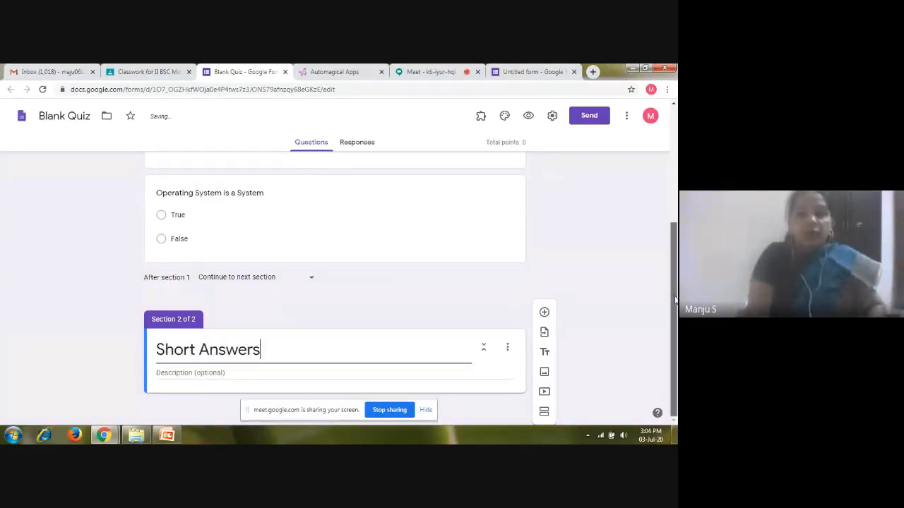
Enter "Define Computer Networks" as the description of the "Short Answers" section
left_click(197, 375)
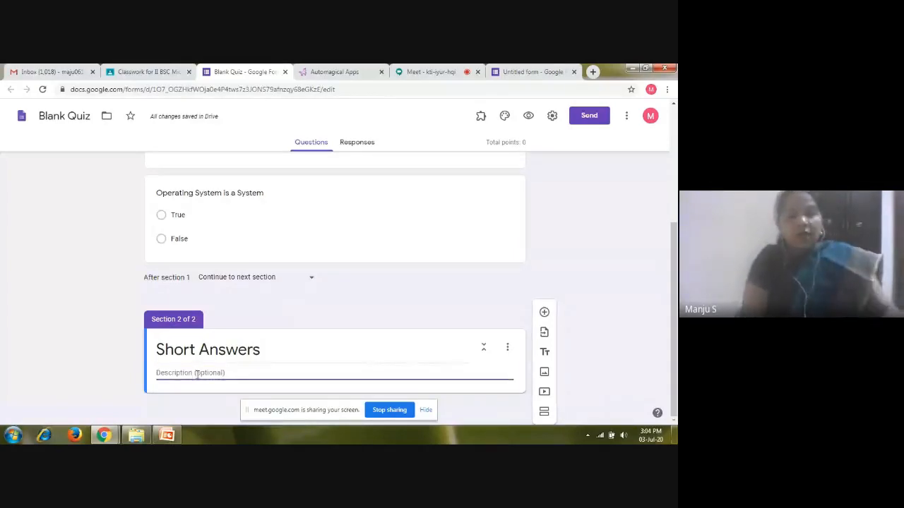
type("Define")
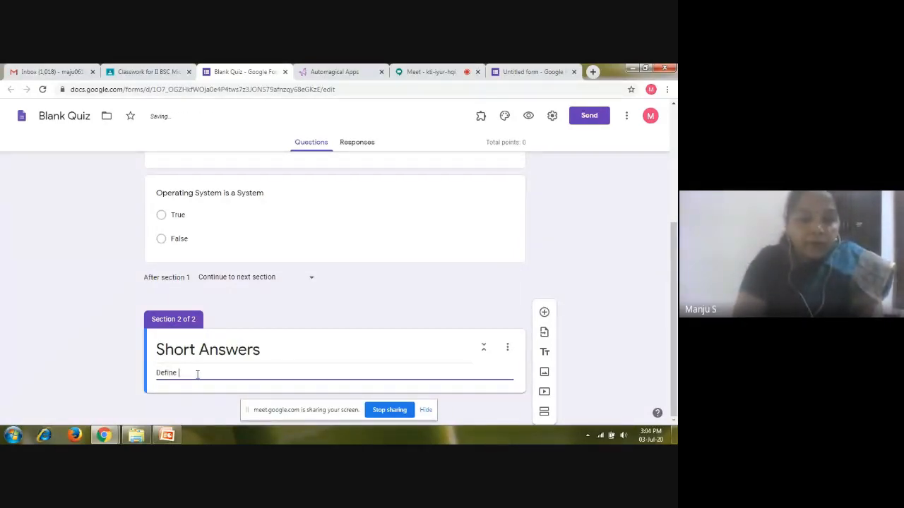
type(" Comput")
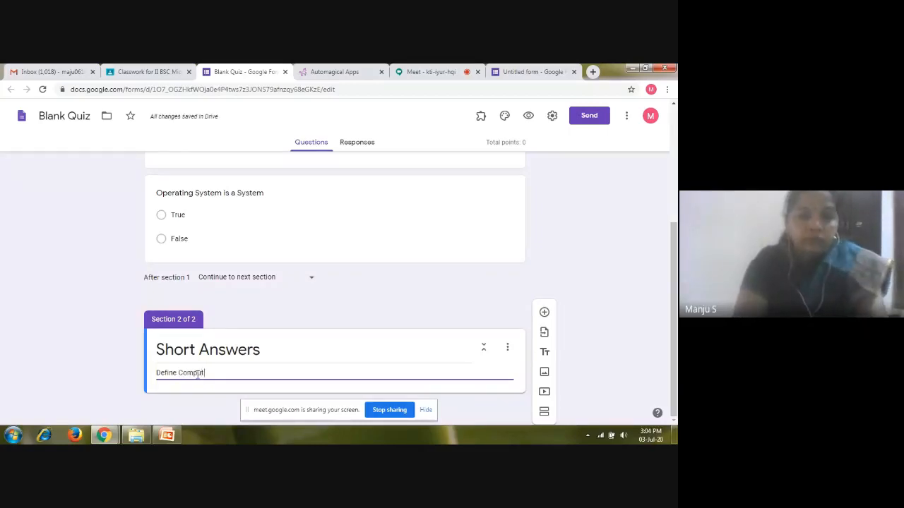
type("er Net")
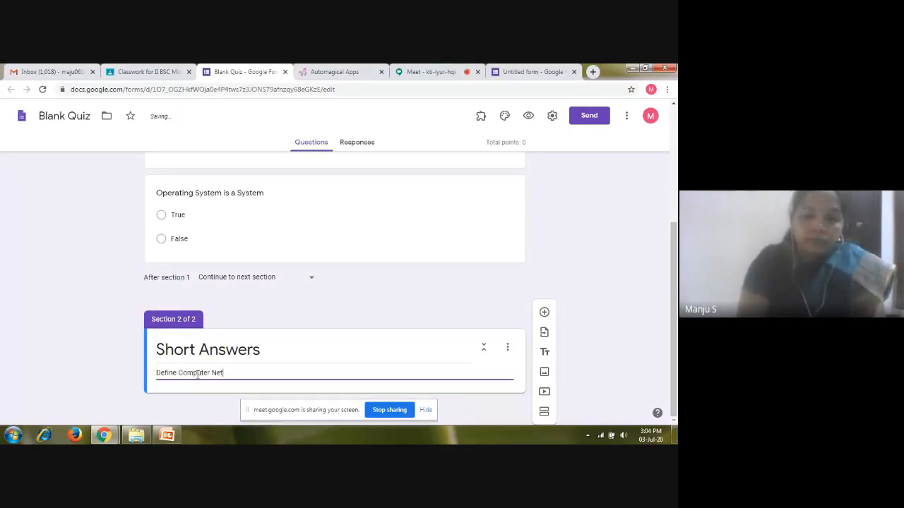
type("works")
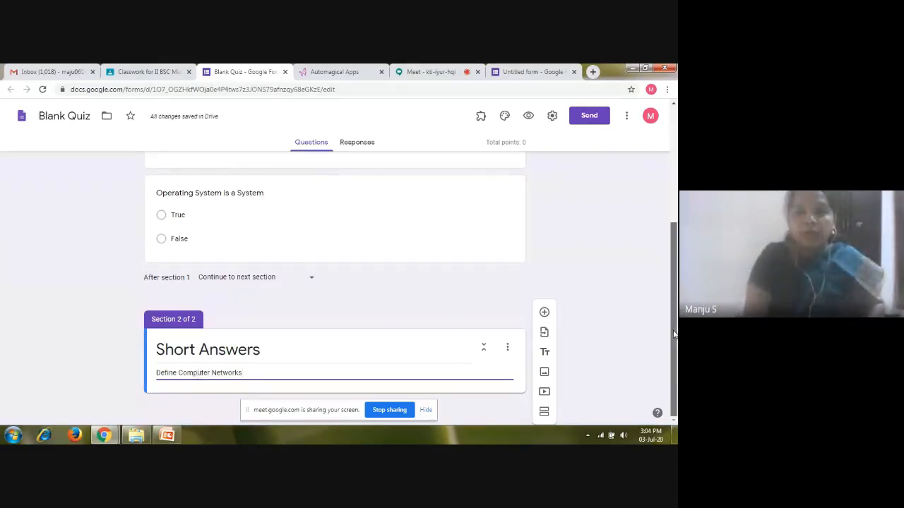
left_click(597, 384)
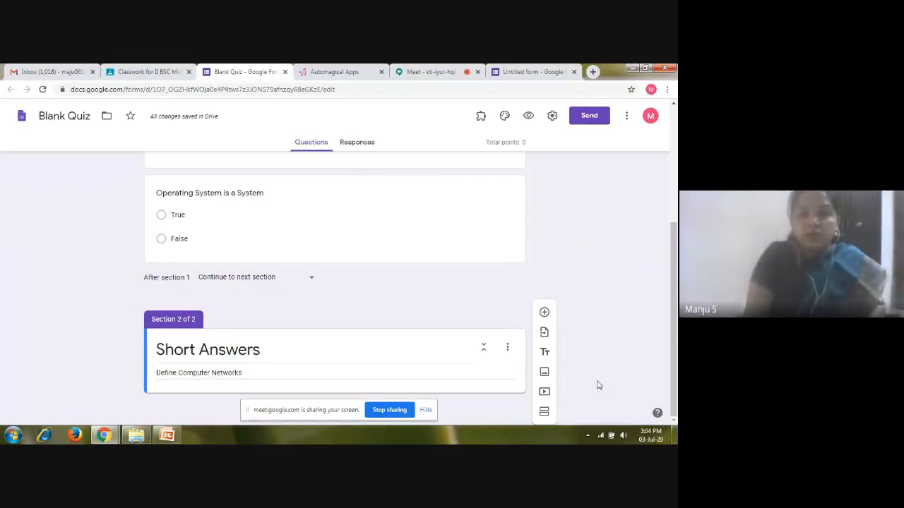
Add a new question to the "Short Answers" section and set its type to Paragraph
left_click(544, 313)
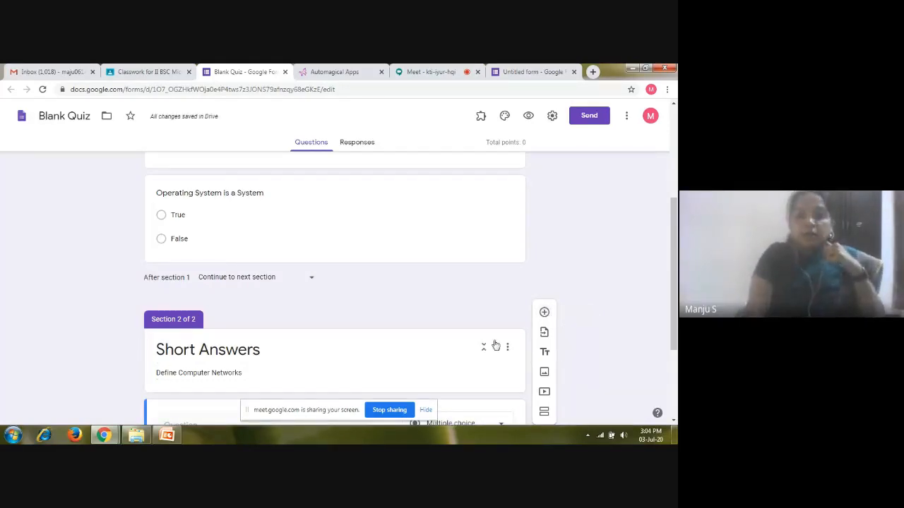
left_click_drag(675, 282, 676, 346)
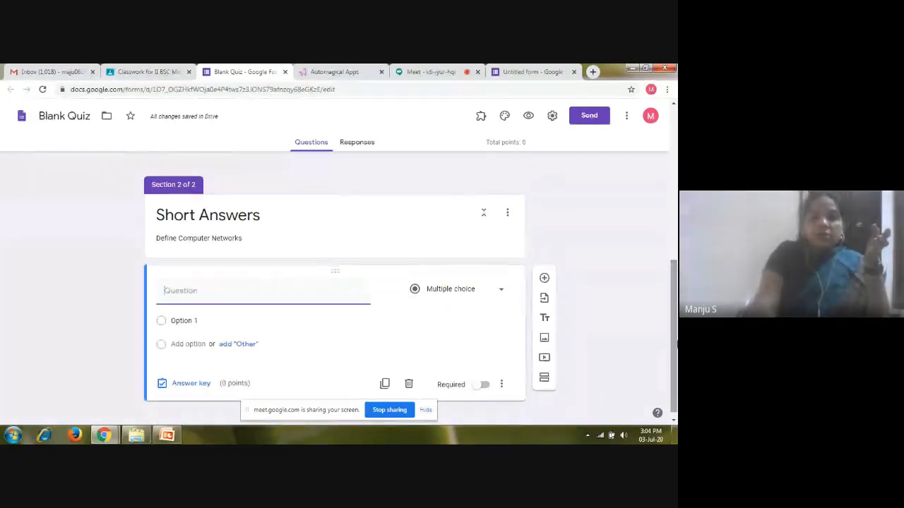
left_click(503, 299)
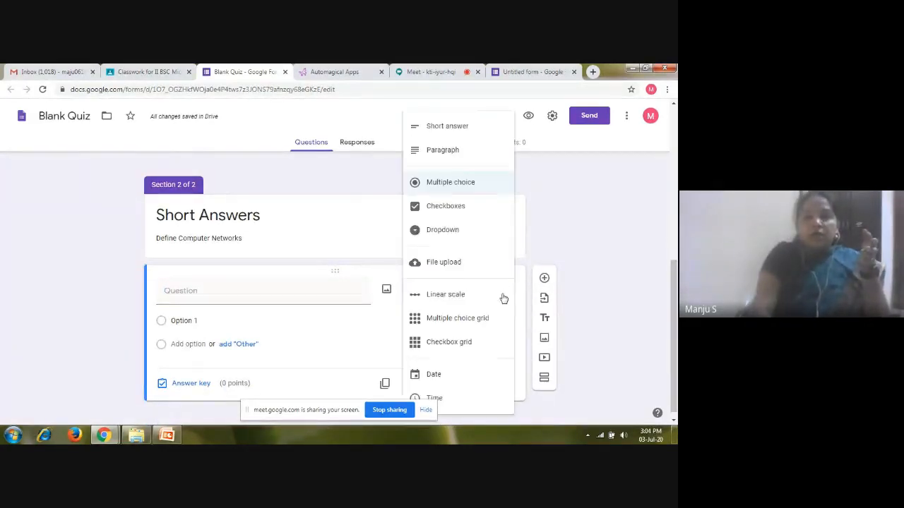
left_click(446, 149)
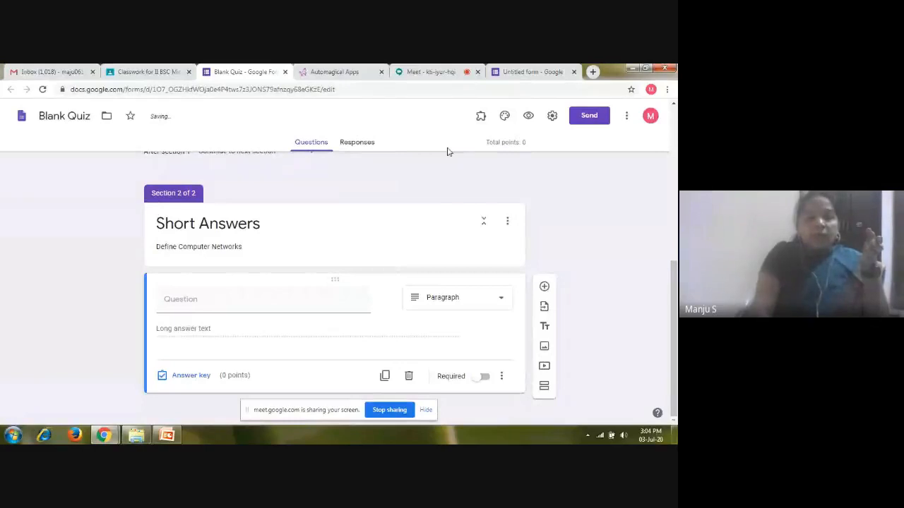
Enter "Explain in detail" as the text of the paragraph question in the "Short Answers" section
left_click(180, 302)
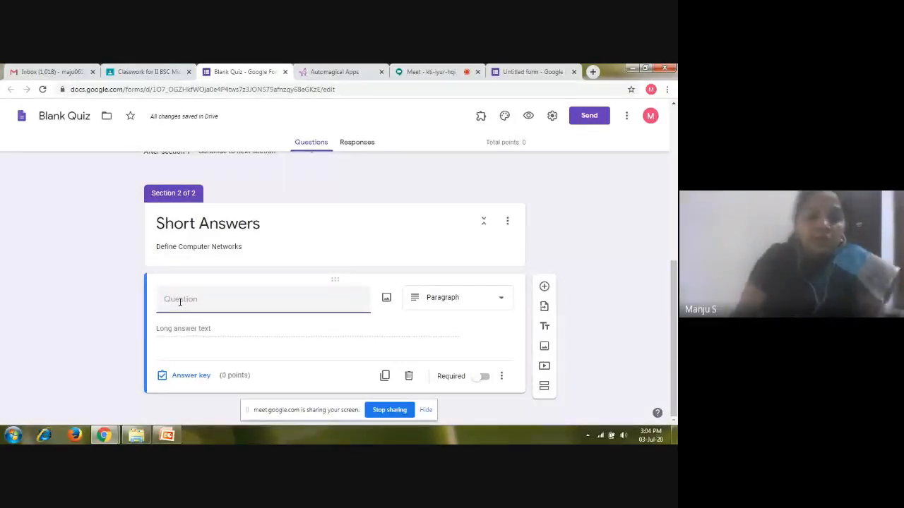
type("Explai")
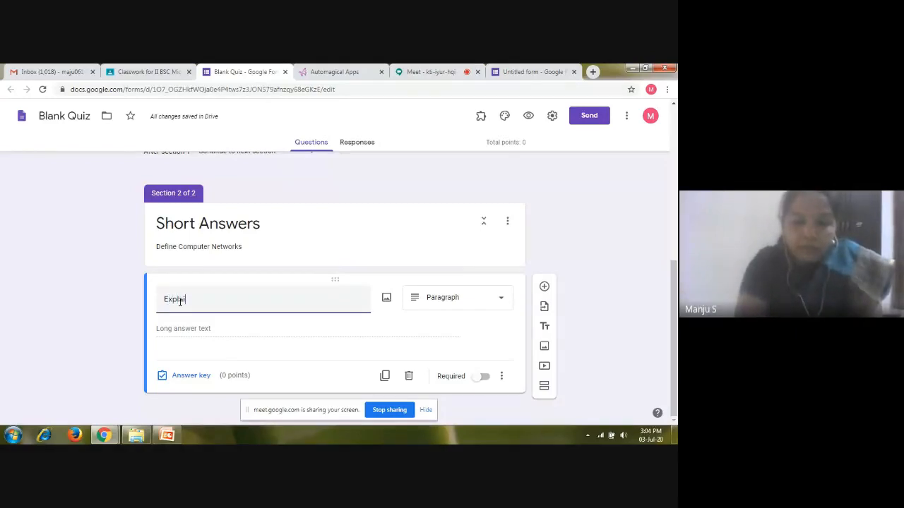
type("n")
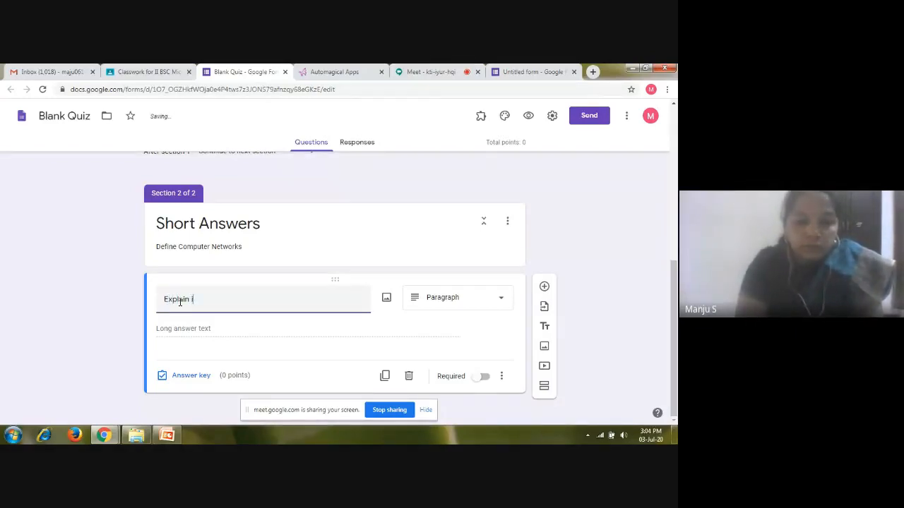
type(" i")
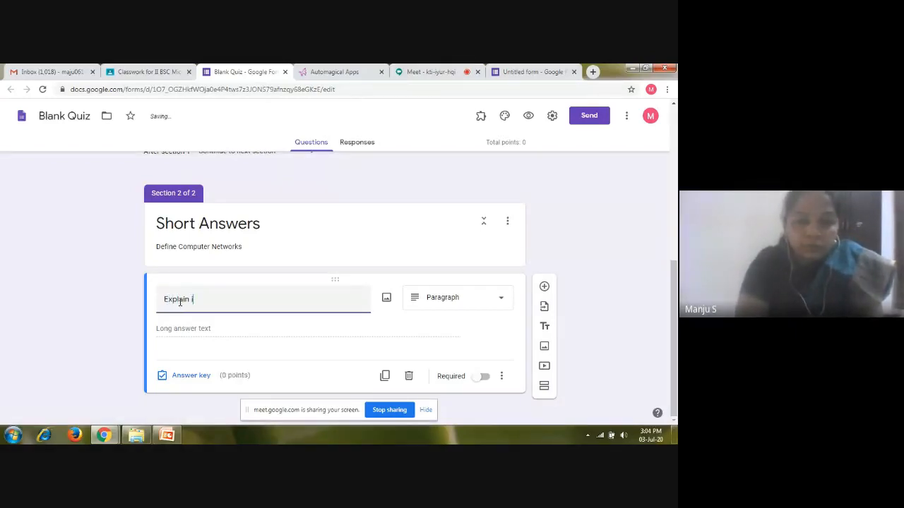
type("n detail")
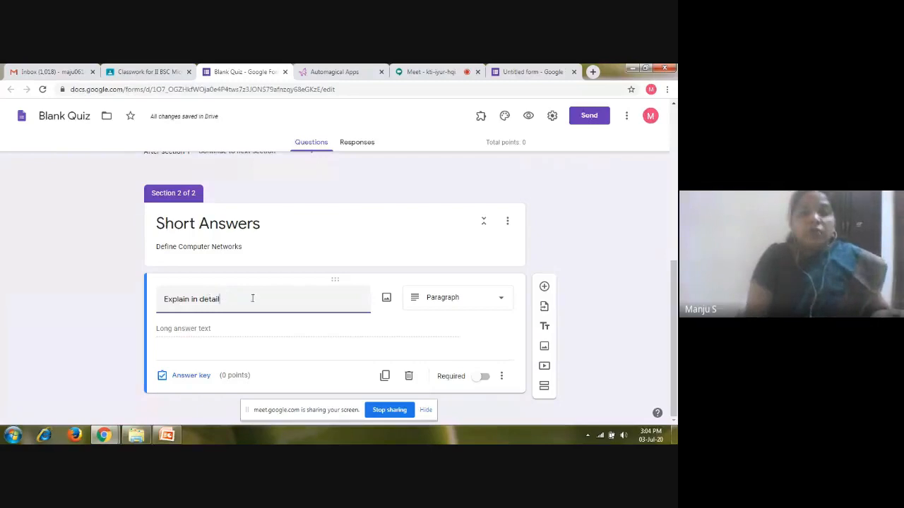
left_click(500, 300)
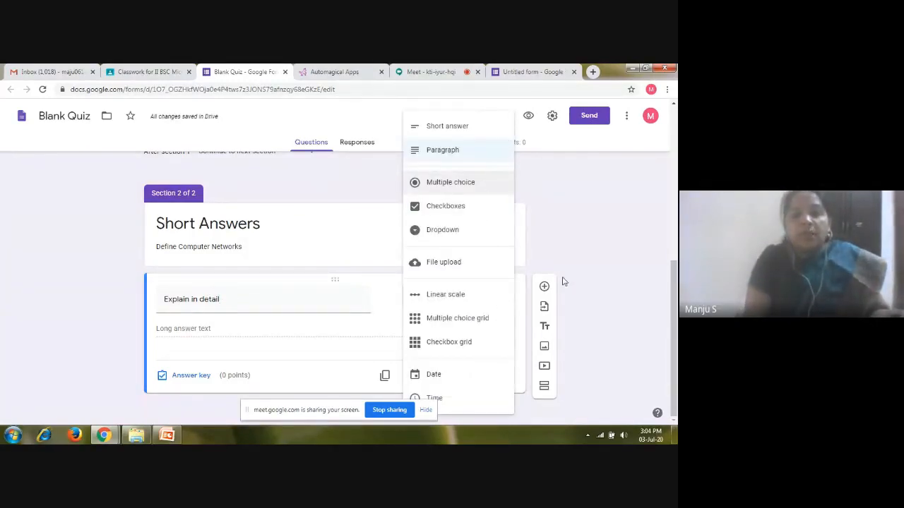
left_click(622, 300)
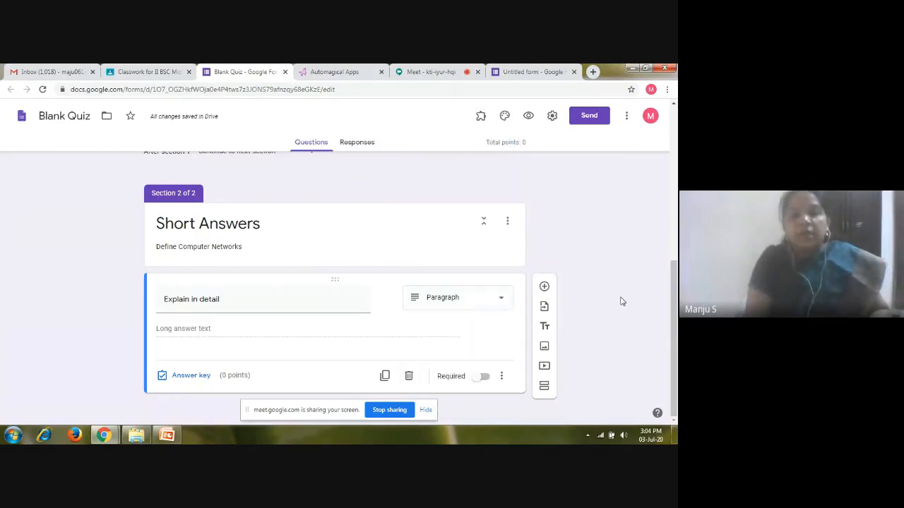
Rename the form file from "Blank Quiz" to "Quiz1"
scroll(672, 318, "up", 7)
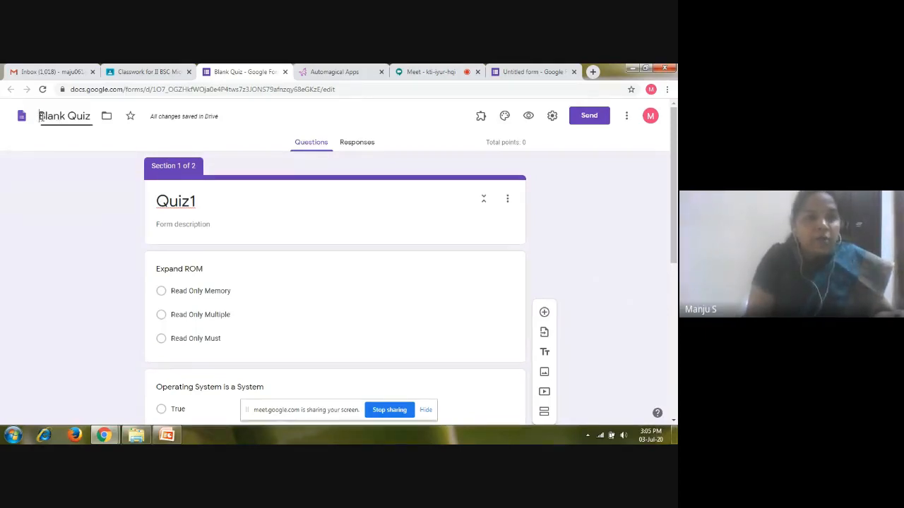
left_click_drag(41, 116, 59, 118)
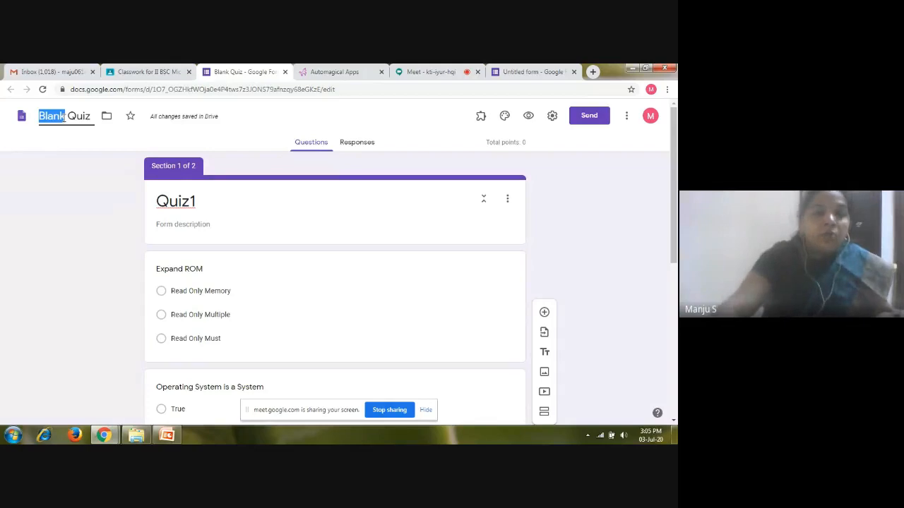
key("BackSpace")
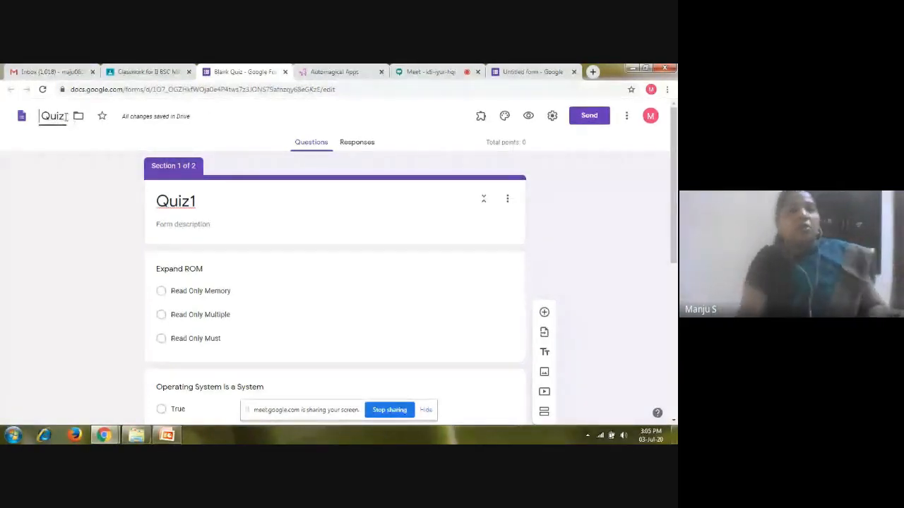
left_click(65, 117)
type("1")
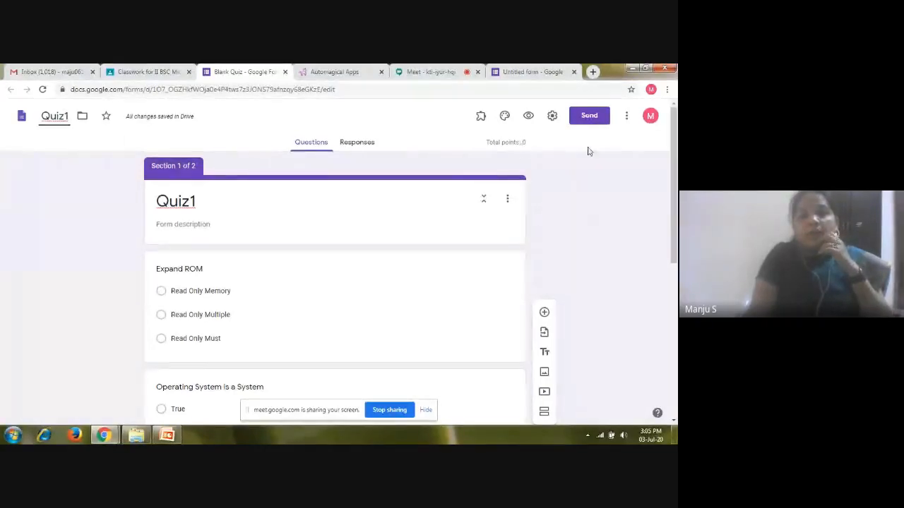
Start sending the form by email and enter a student's email address as the recipient
left_click(584, 117)
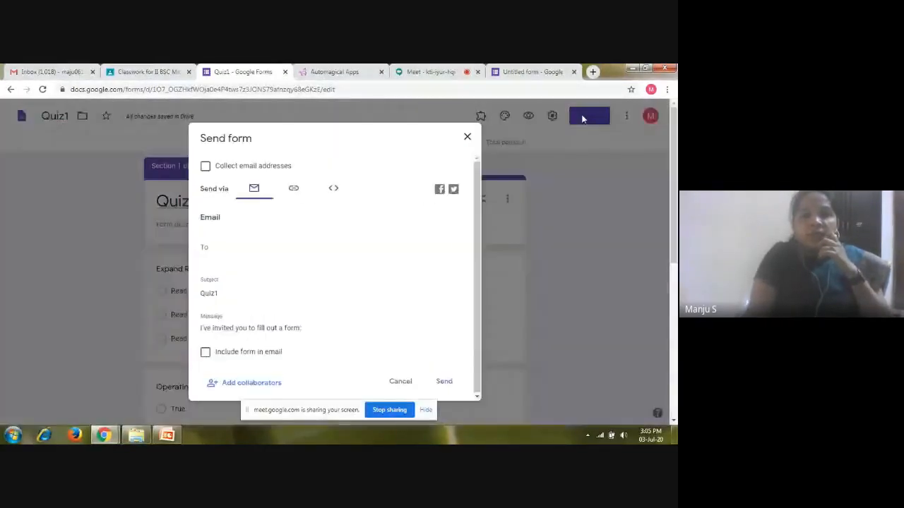
left_click(205, 249)
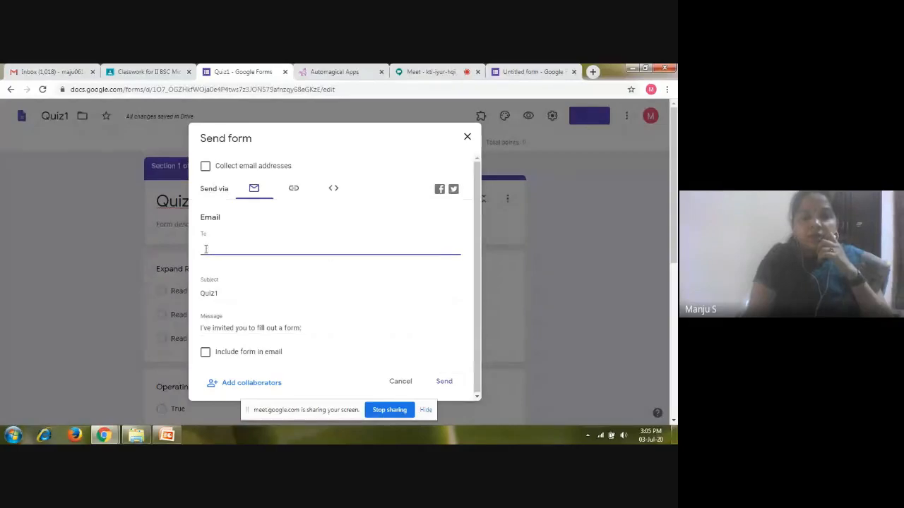
type("h")
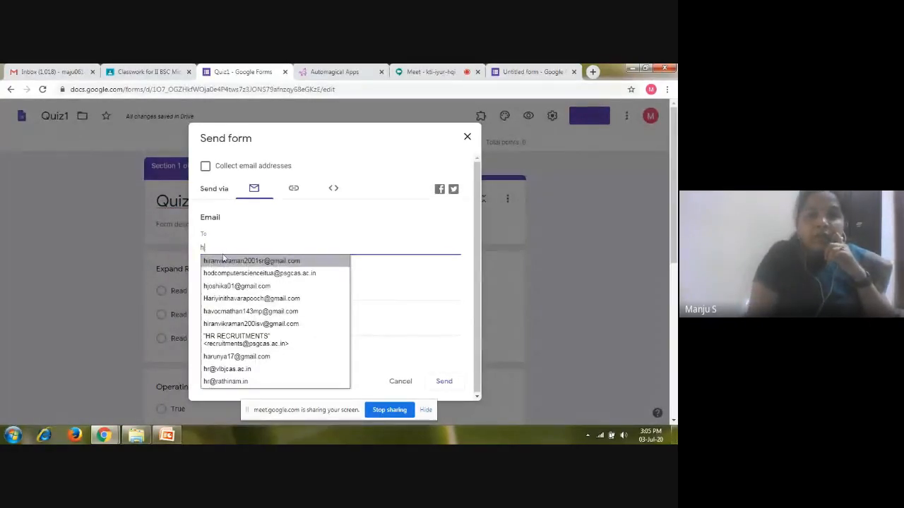
left_click(220, 263)
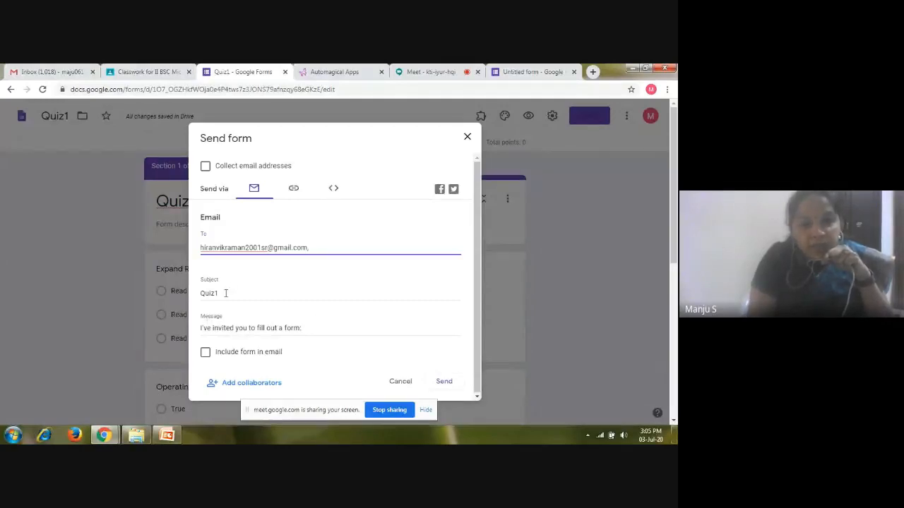
Set the email subject to "Quiz1 (Microbiology)" and send the form
left_click(226, 293)
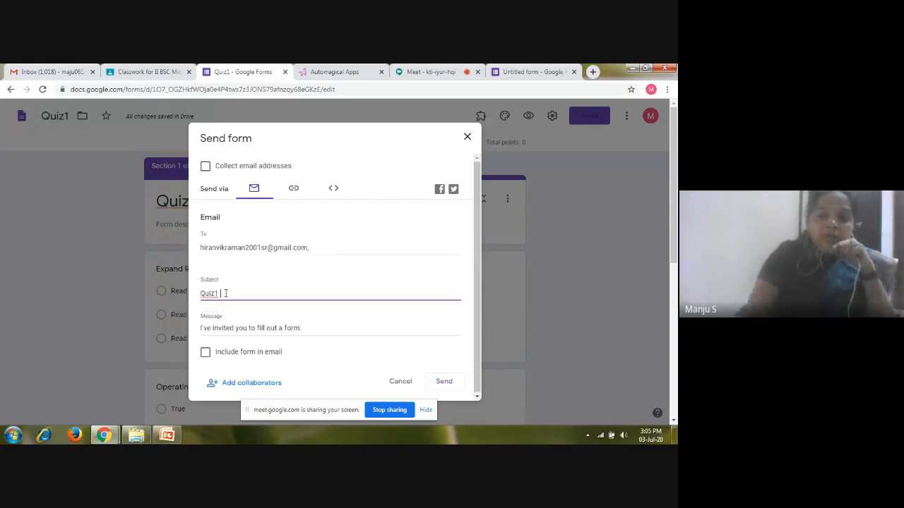
type("(")
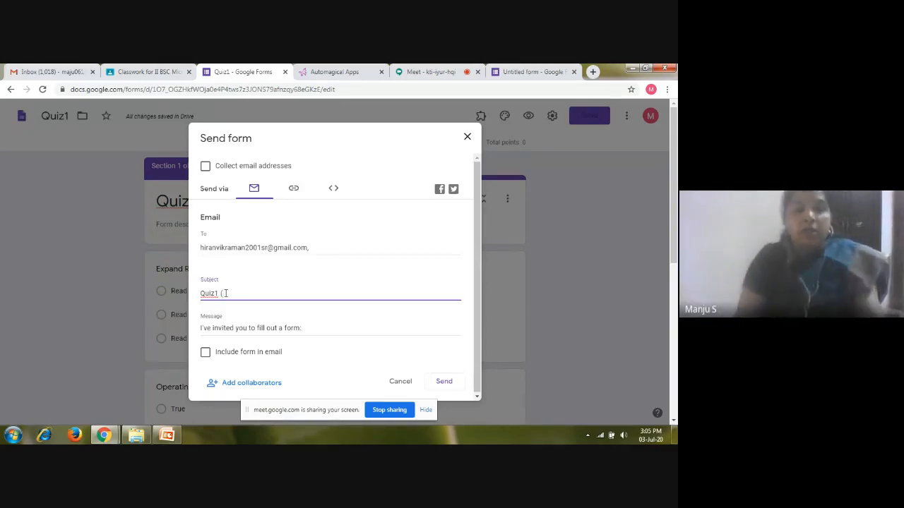
type("Micro")
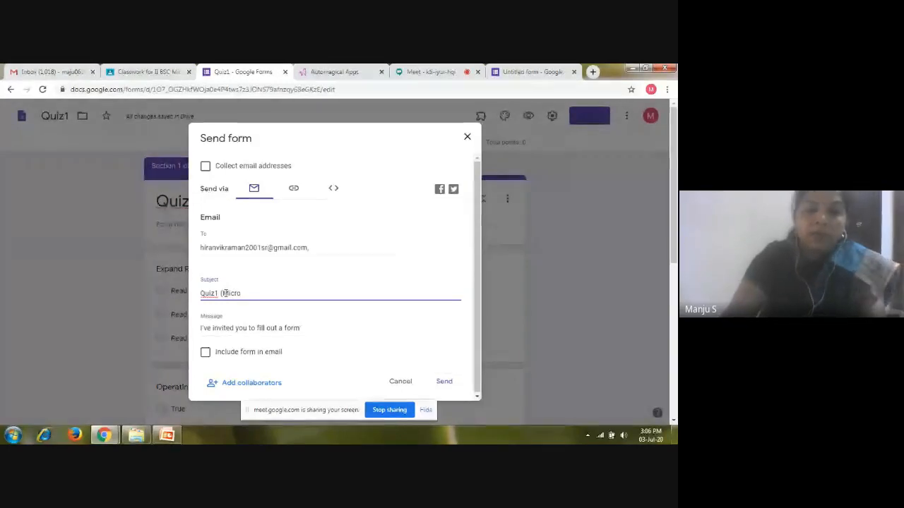
type("biology)")
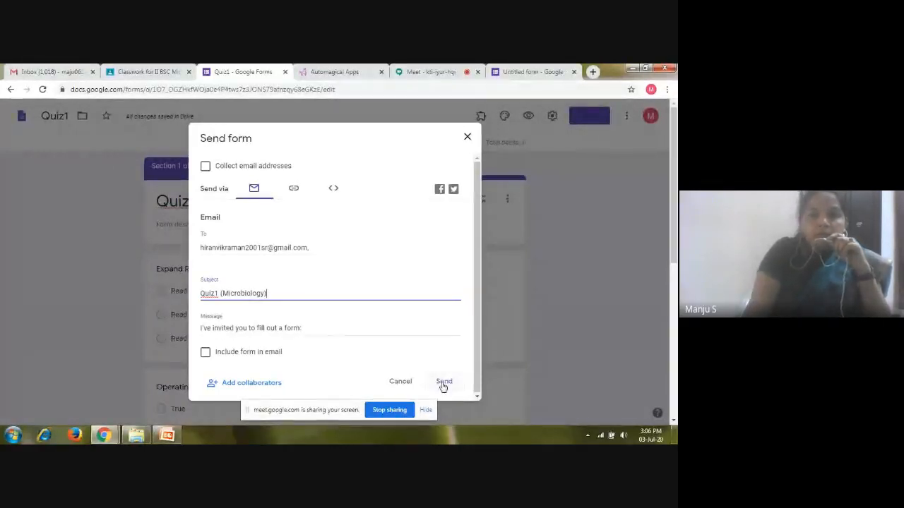
left_click(443, 382)
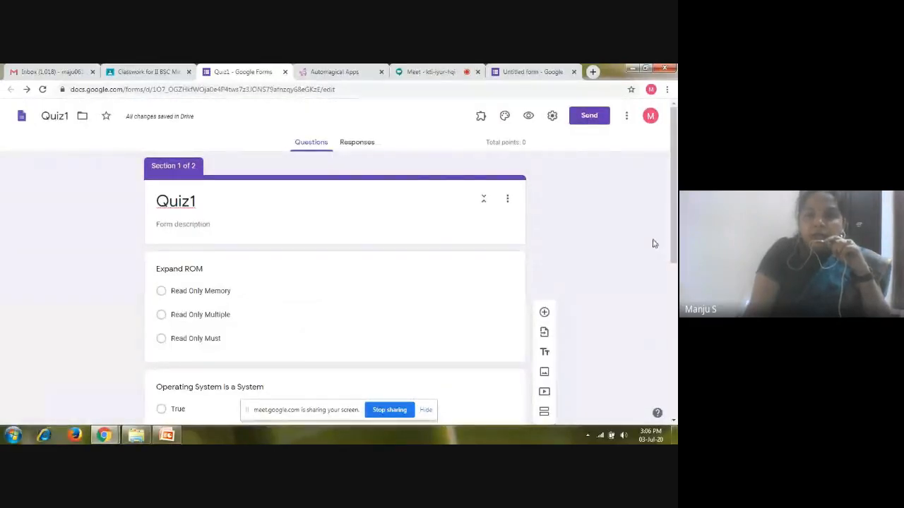
Check the form's responses, and assign the "Quiz 1" assignment to the II BSC Microbiology class in Google Classroom
left_click(362, 143)
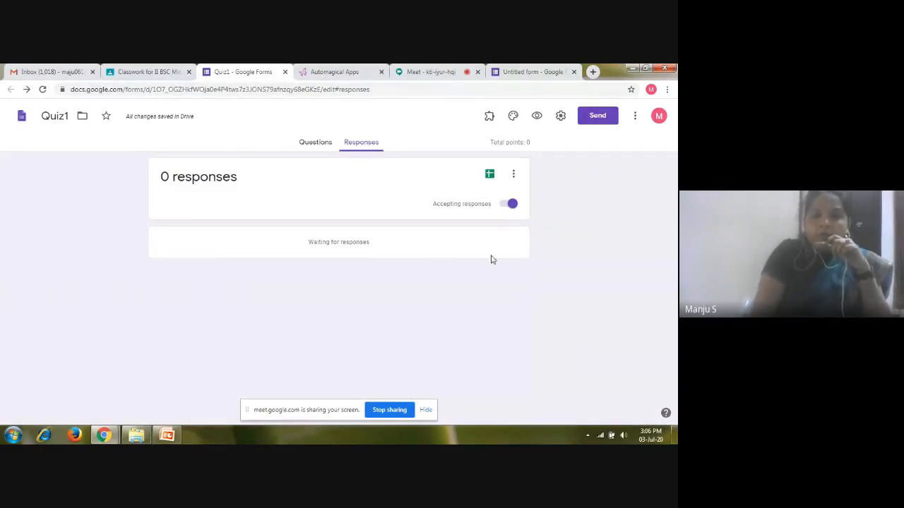
left_click(146, 74)
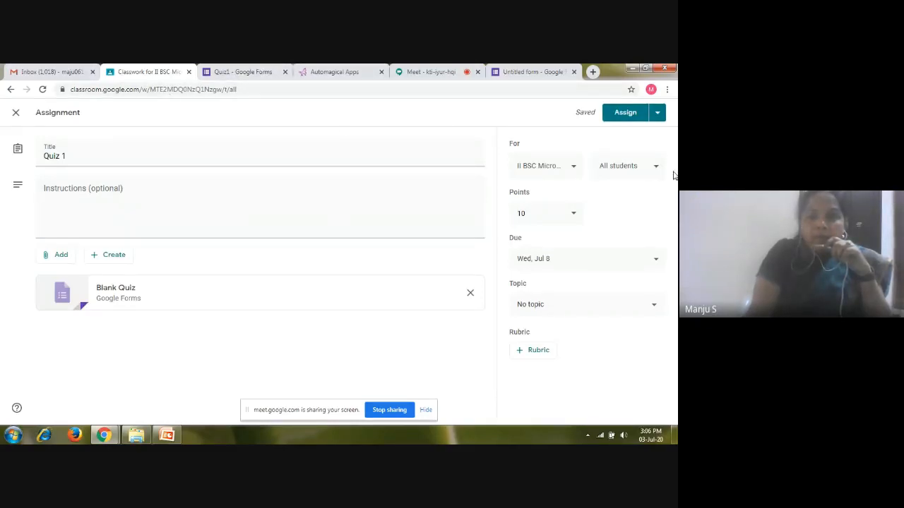
left_click(618, 120)
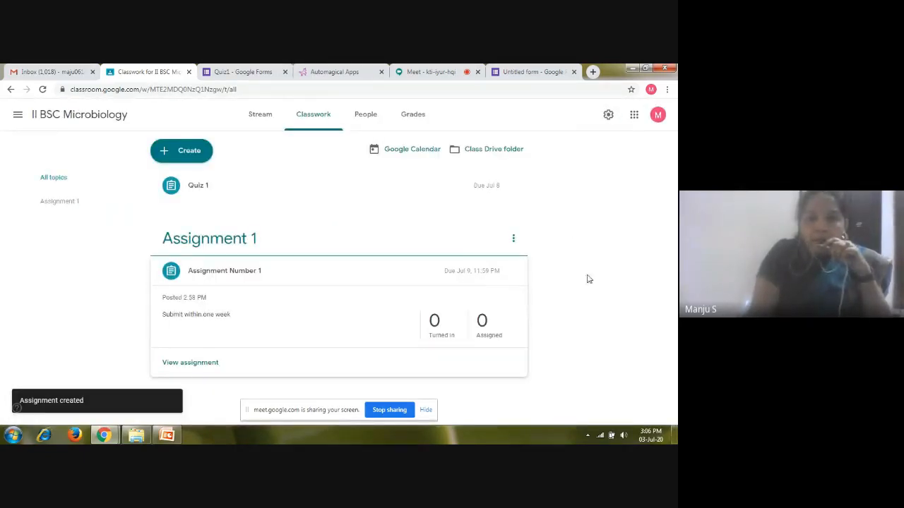
Open the Quiz1 form from the posted assignment and answer its first section with "Read Only Memory" and "True"
left_click(208, 201)
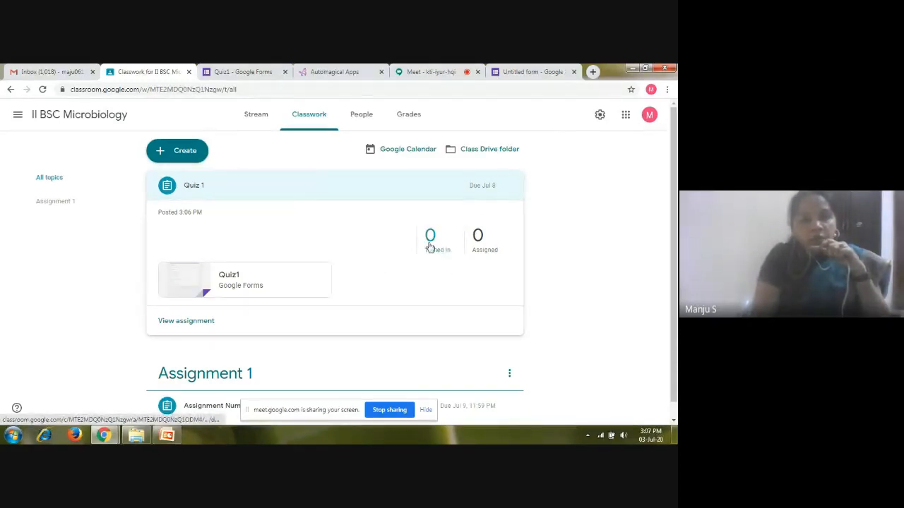
left_click(183, 293)
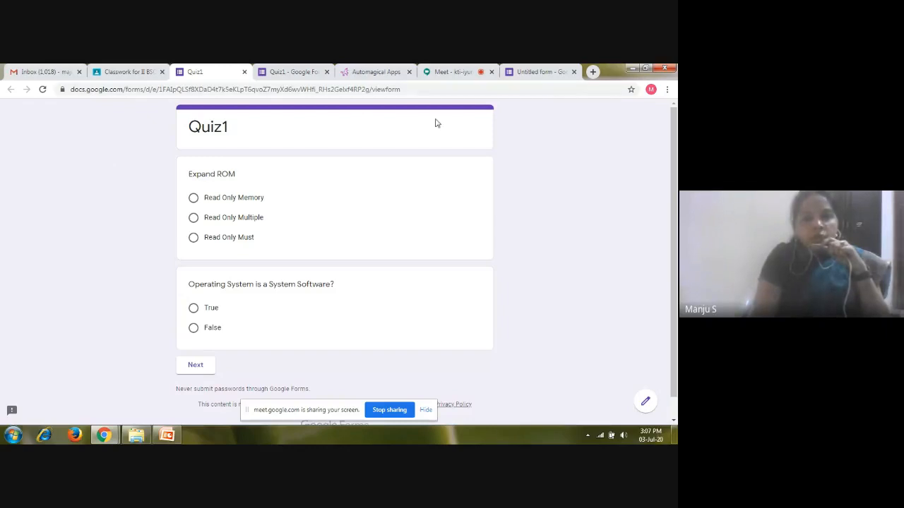
left_click(195, 200)
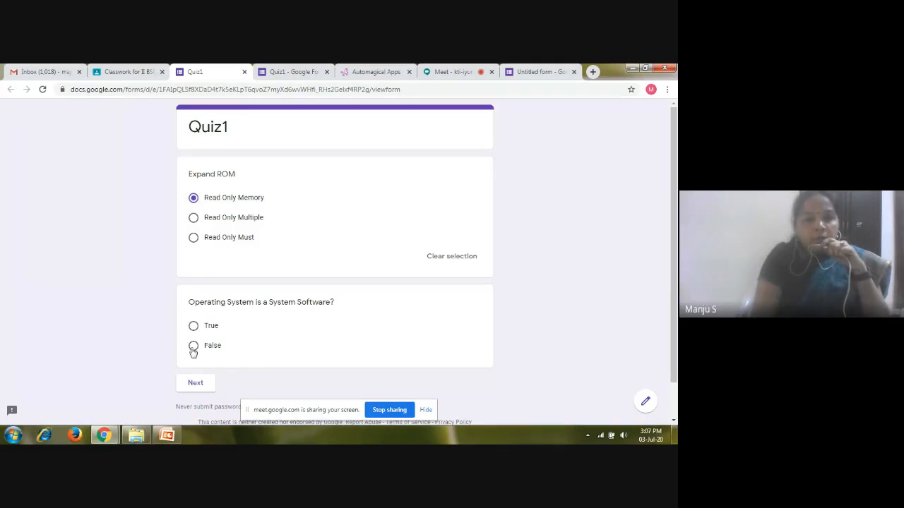
left_click(194, 326)
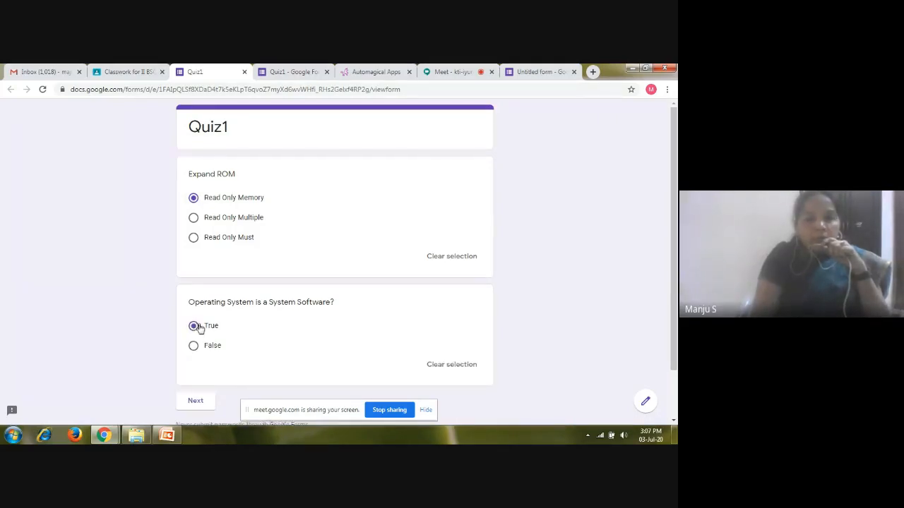
left_click(196, 402)
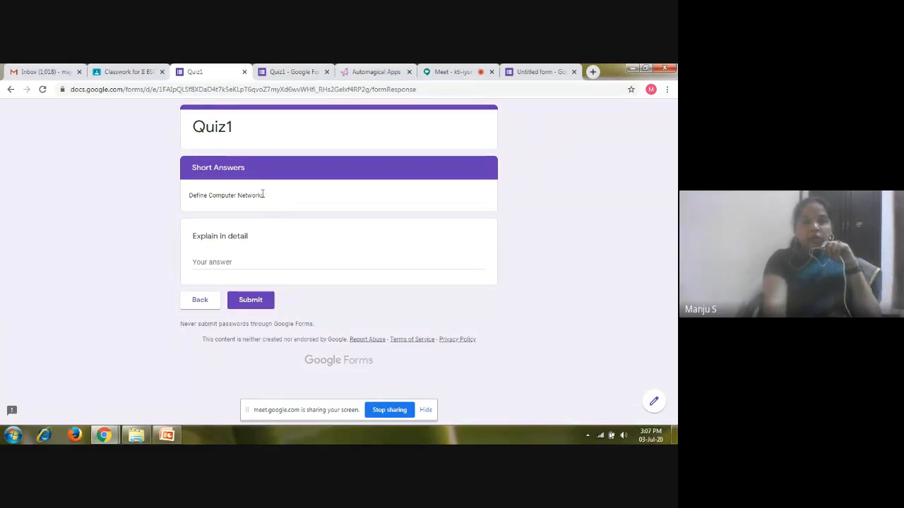
Answer the "Explain in detail" question with "the" and submit the quiz response
left_click_drag(252, 198, 260, 202)
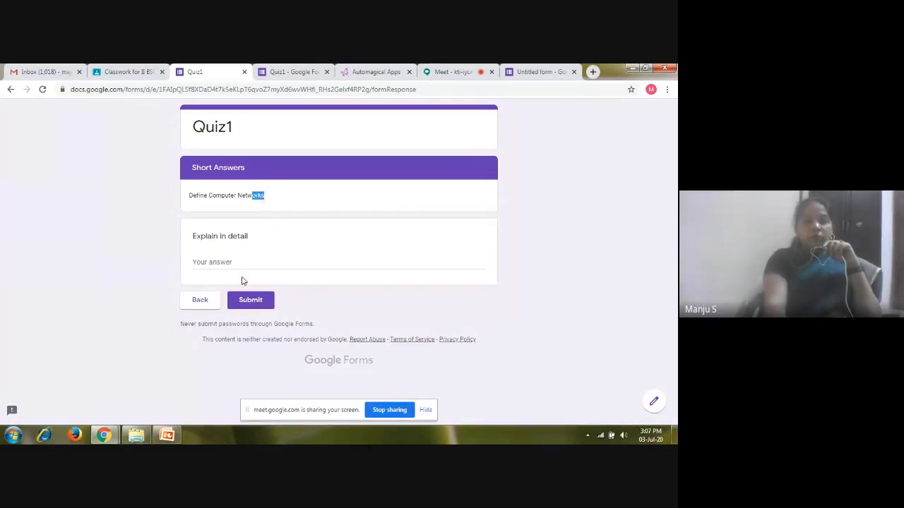
left_click(222, 261)
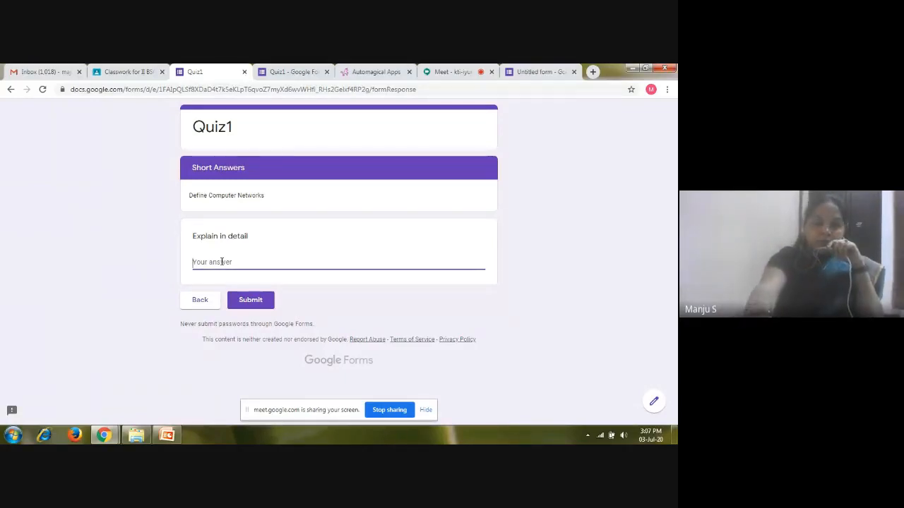
type("the")
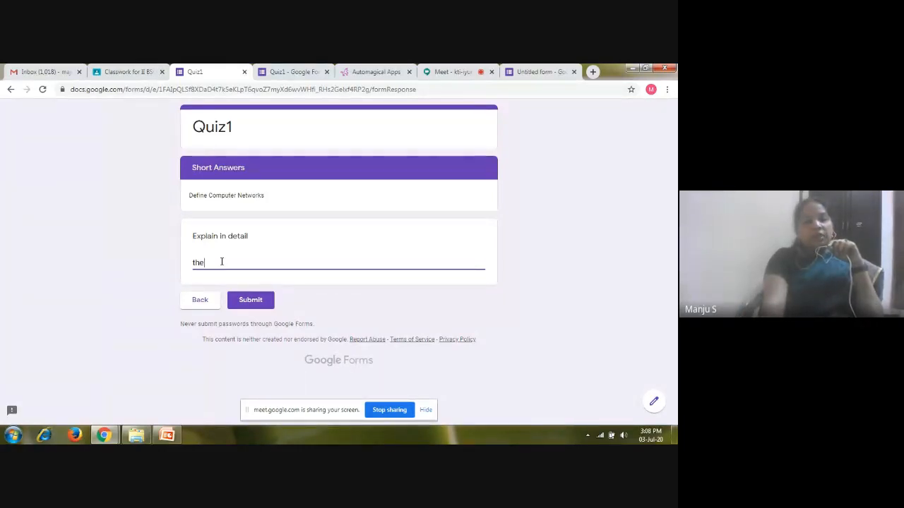
left_click(247, 301)
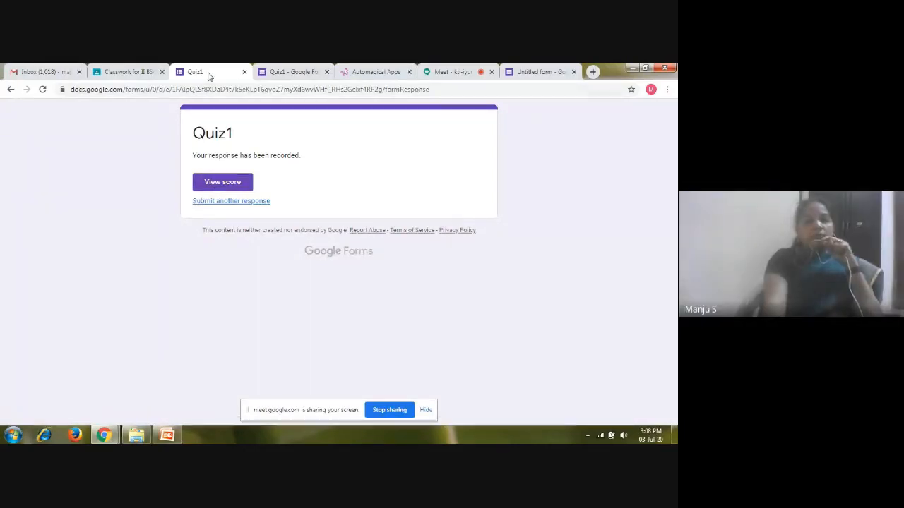
Open a new question draft in the II BSC Microbiology classwork, review its class, student and points options, and close it
left_click(137, 71)
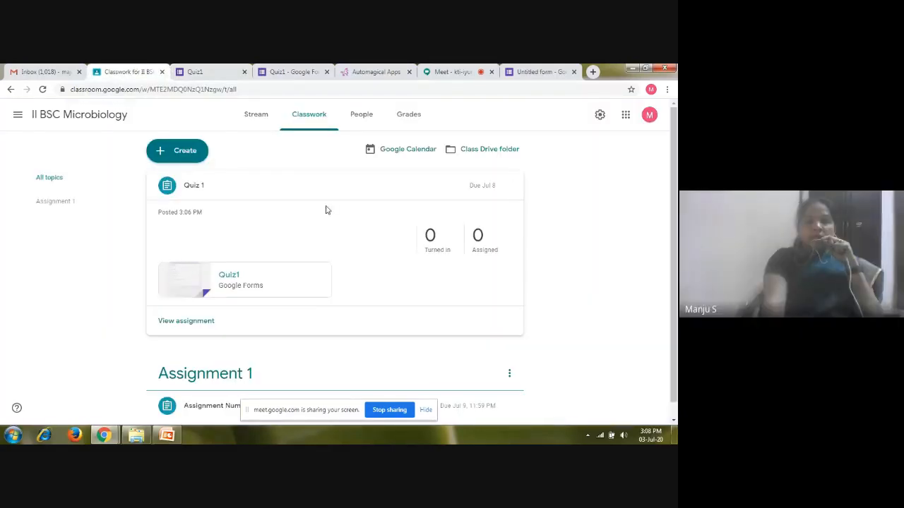
left_click(186, 153)
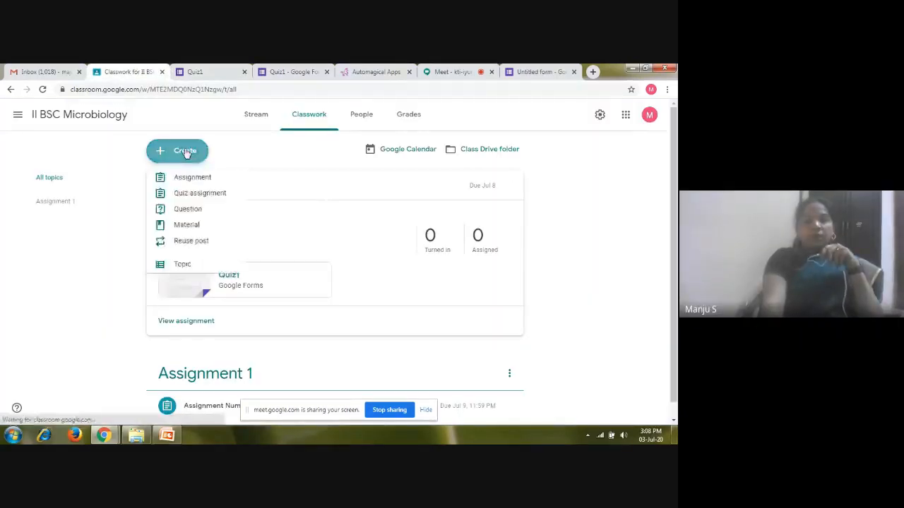
left_click(195, 213)
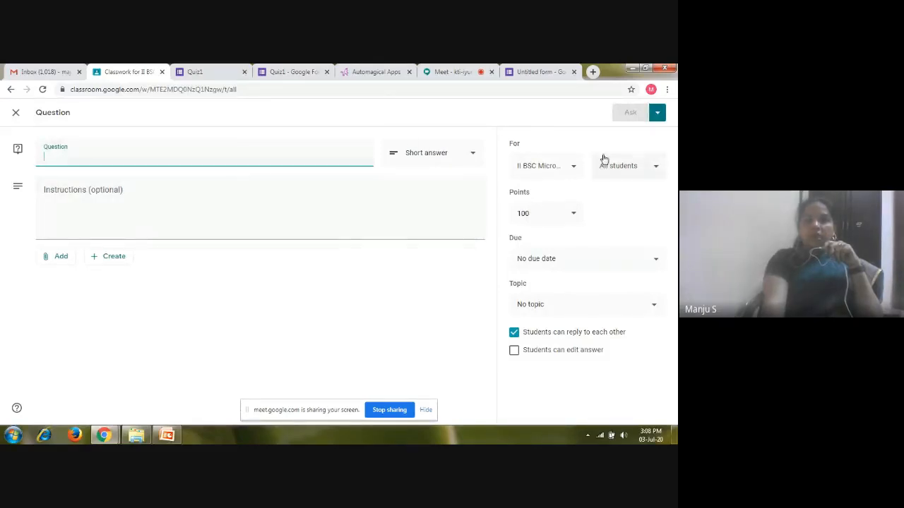
left_click(572, 169)
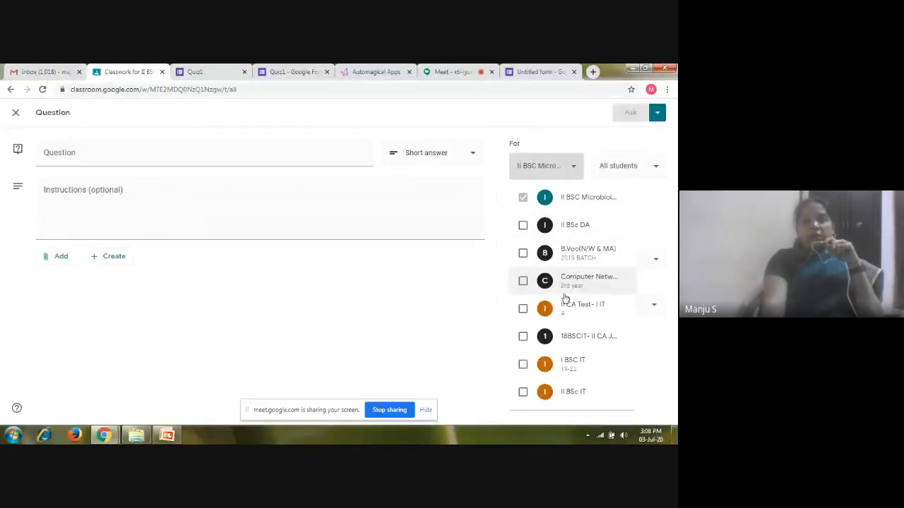
left_click(656, 170)
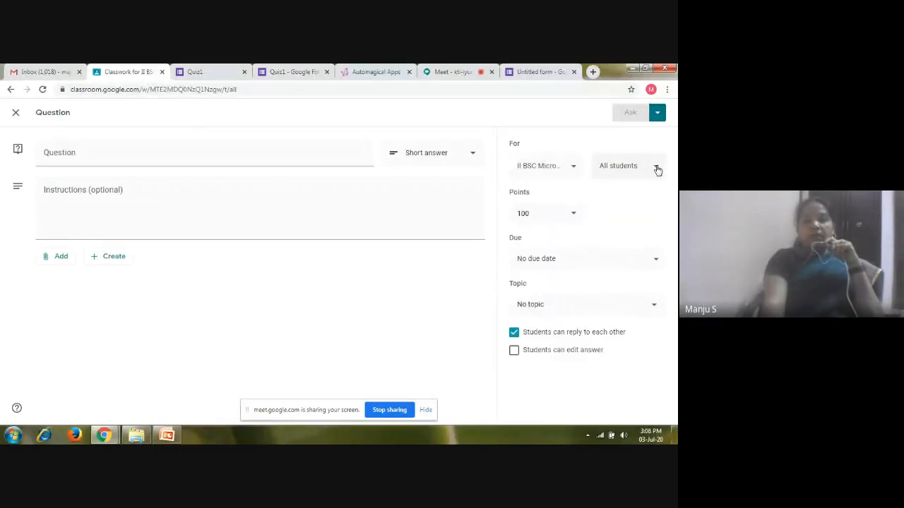
left_click(656, 169)
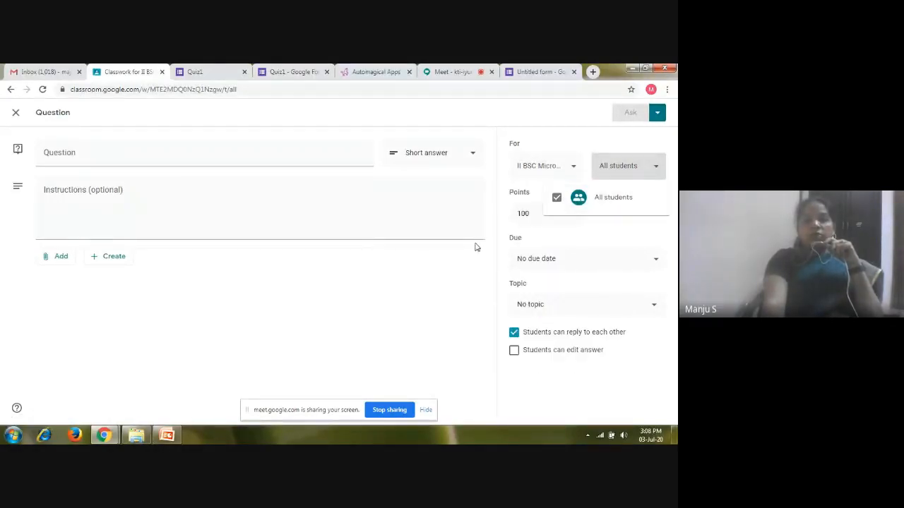
left_click(427, 261)
left_click(536, 219)
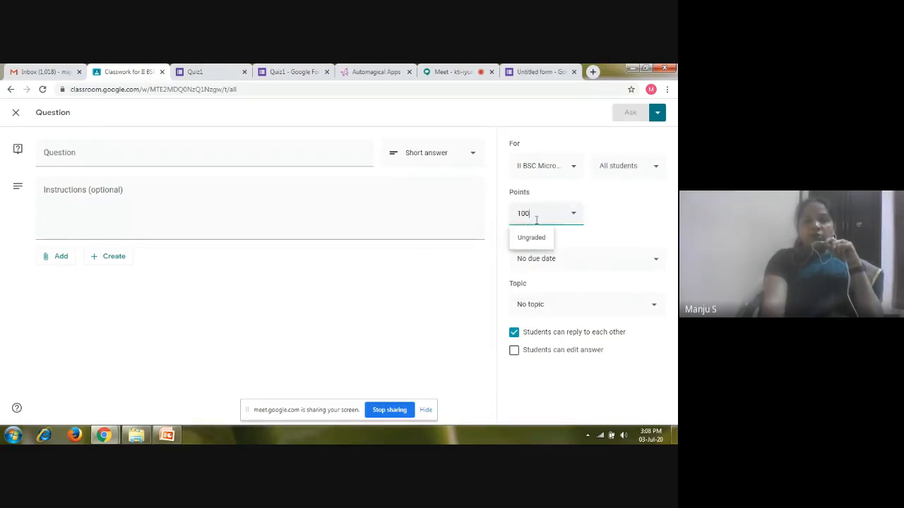
left_click(362, 311)
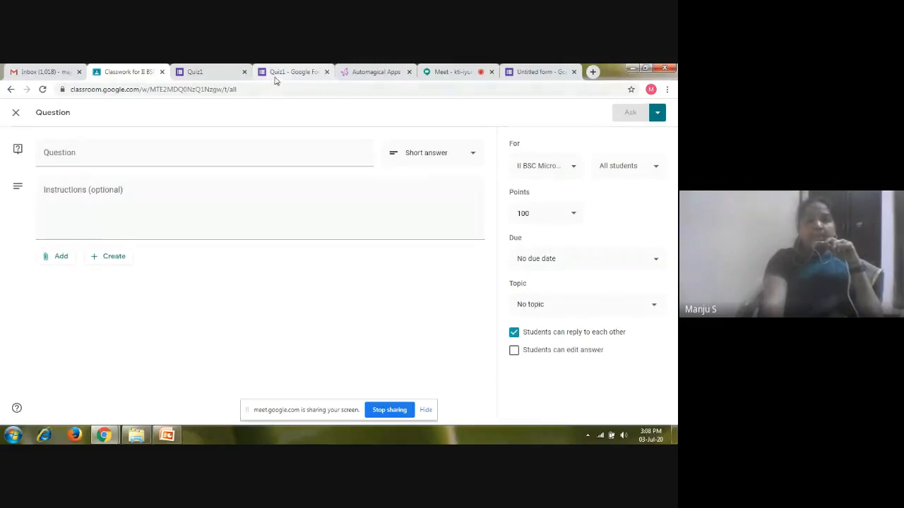
left_click(17, 117)
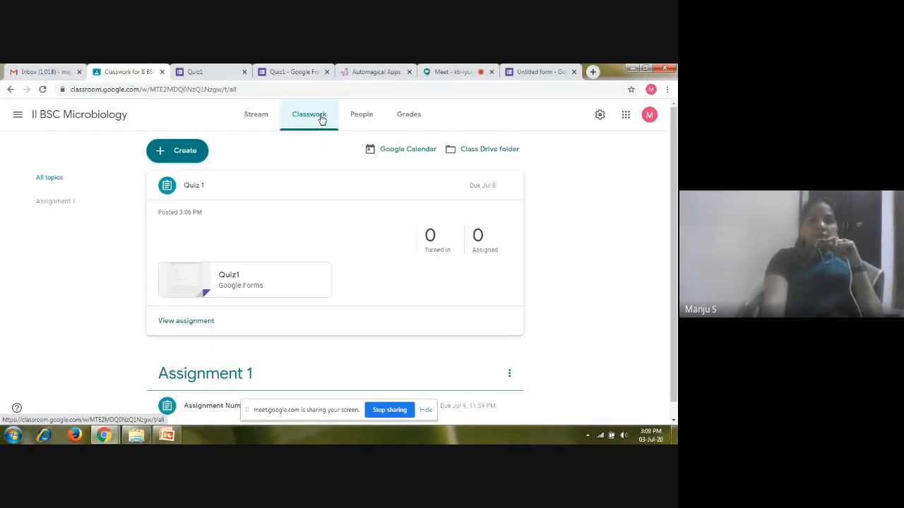
Open a new material draft in the classwork, look at its option for uploading files, and close it unposted
left_click(156, 151)
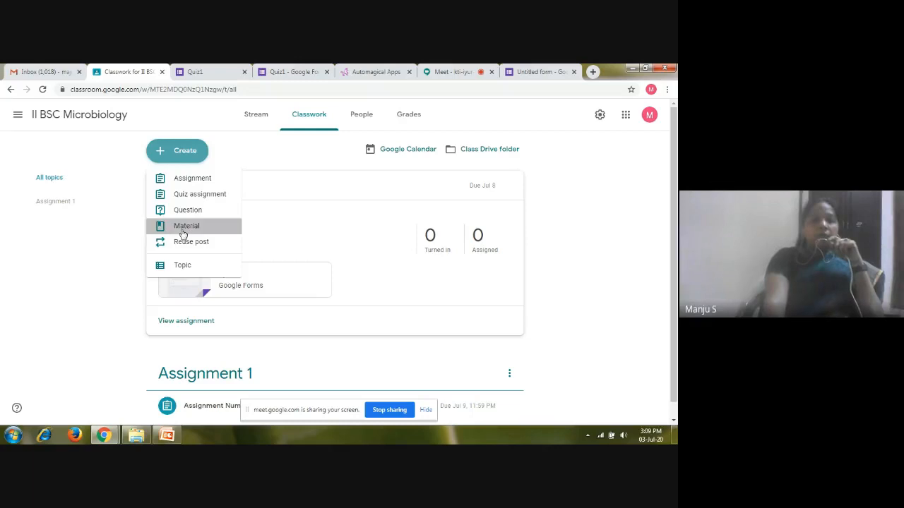
left_click(182, 227)
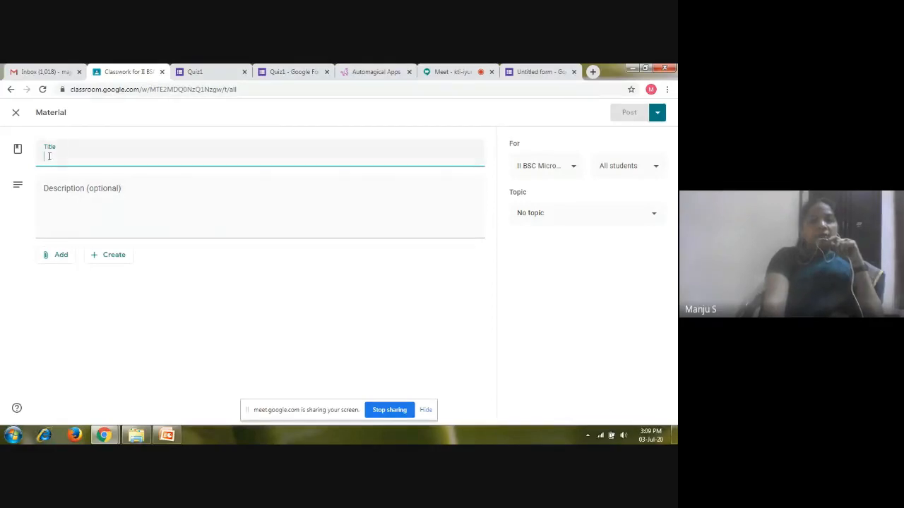
left_click(61, 258)
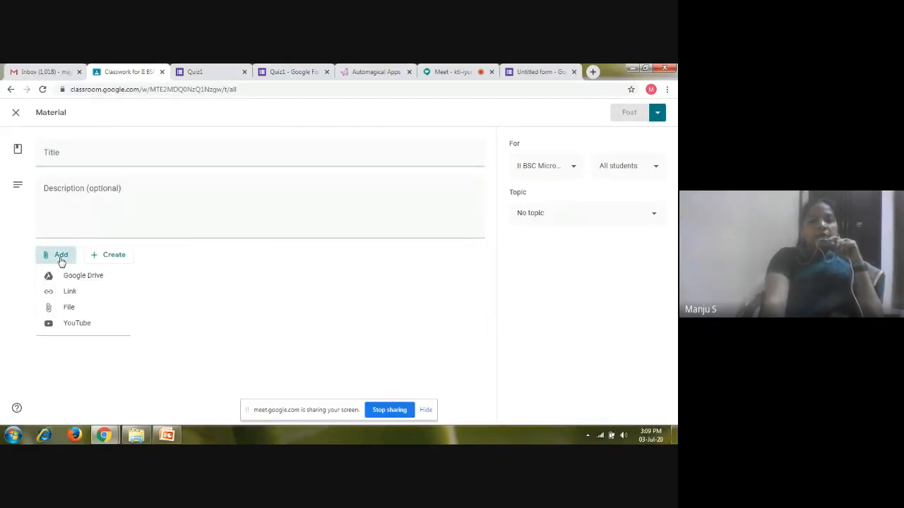
left_click(71, 308)
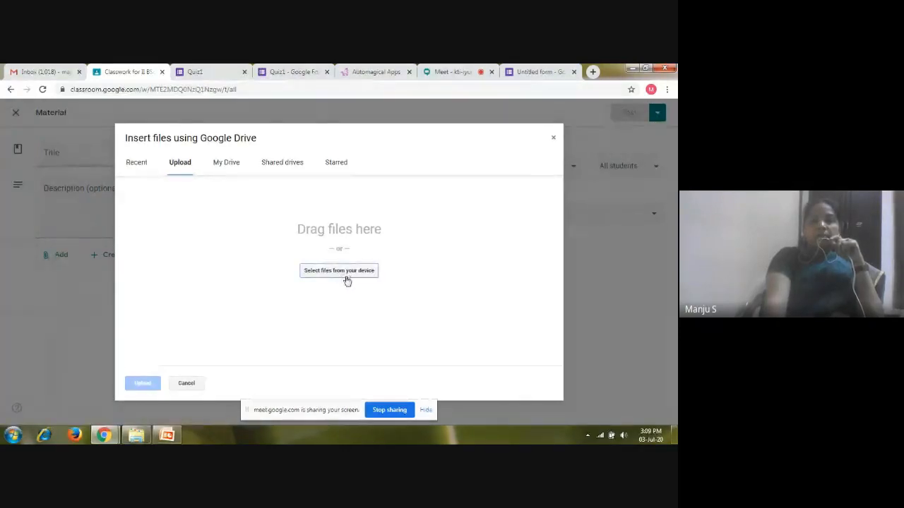
left_click(552, 138)
left_click(15, 112)
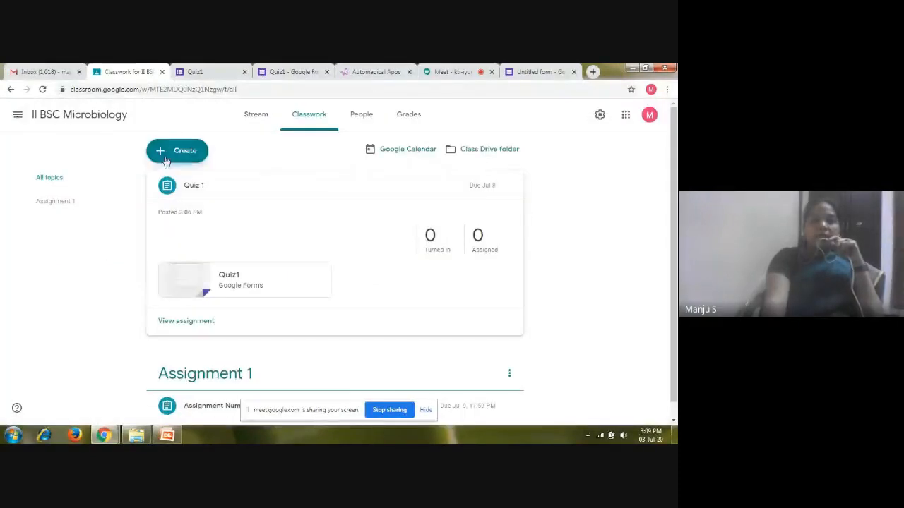
left_click(164, 160)
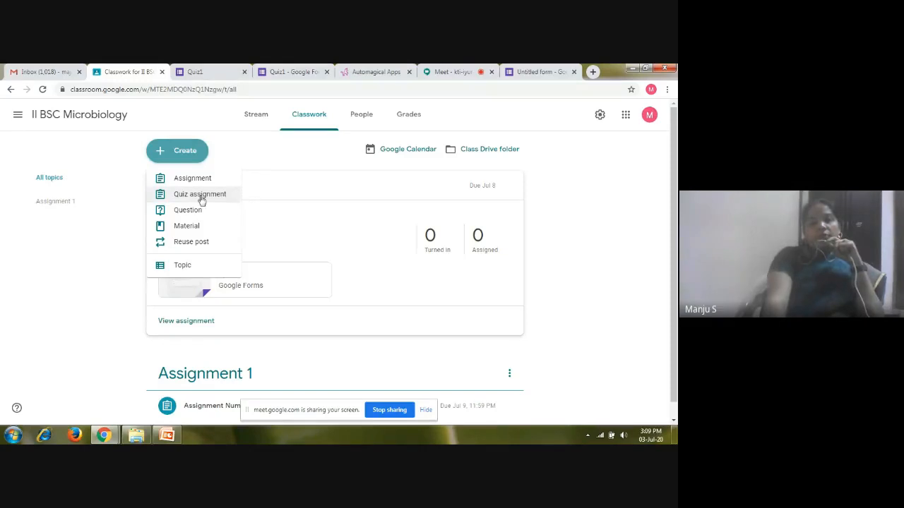
left_click(55, 272)
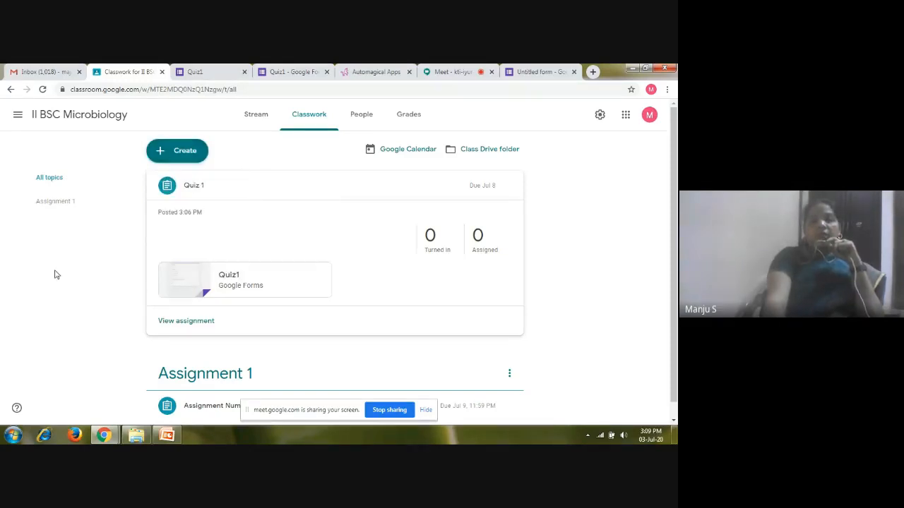
Review the announcements and assignments posted in the II BSC Microbiology class stream
left_click(253, 117)
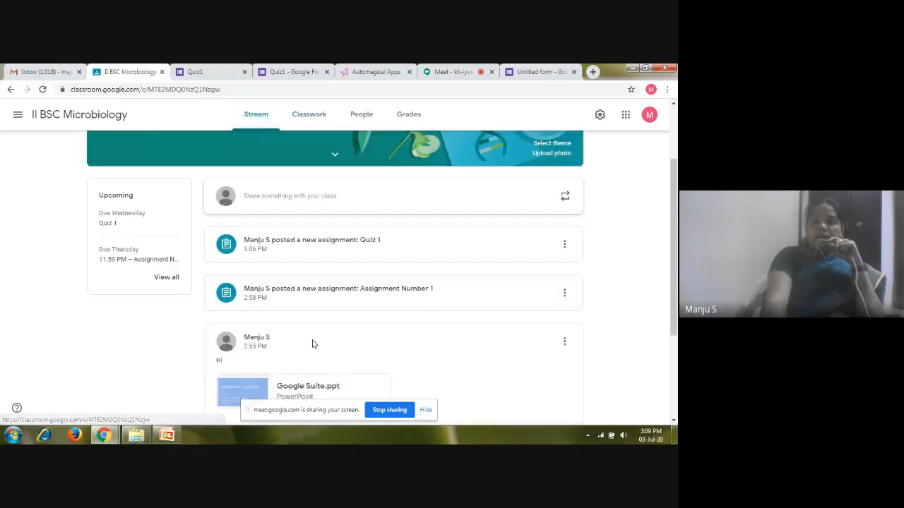
mouse_move(674, 230)
left_mouse_down()
mouse_move(675, 329)
mouse_move(678, 222)
left_mouse_up()
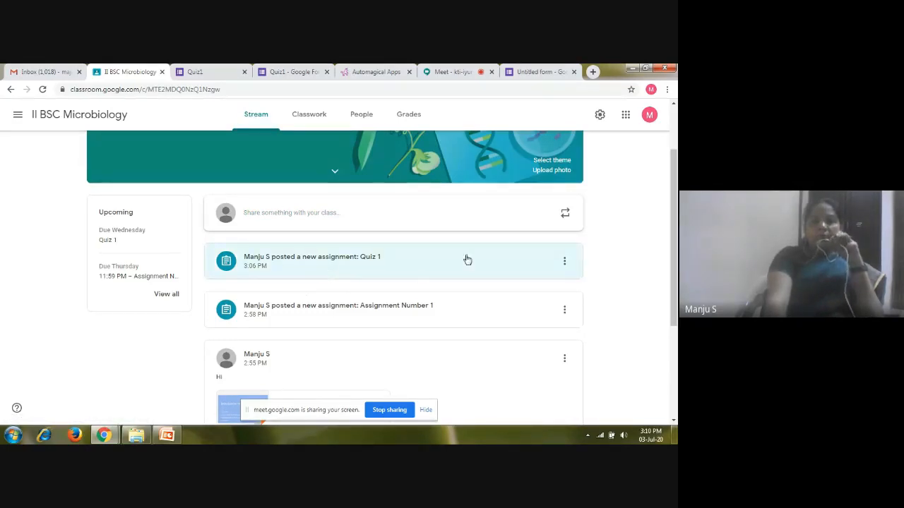
left_click_drag(675, 239, 675, 271)
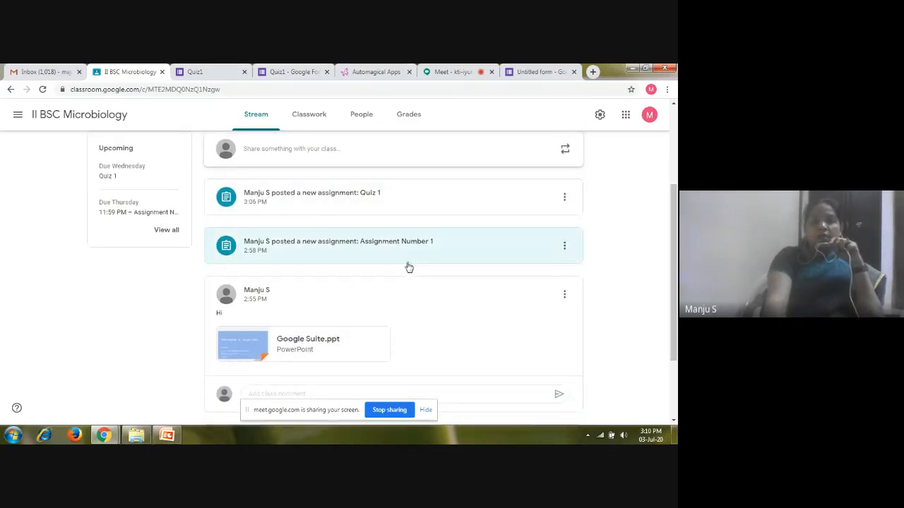
left_click_drag(674, 256, 673, 288)
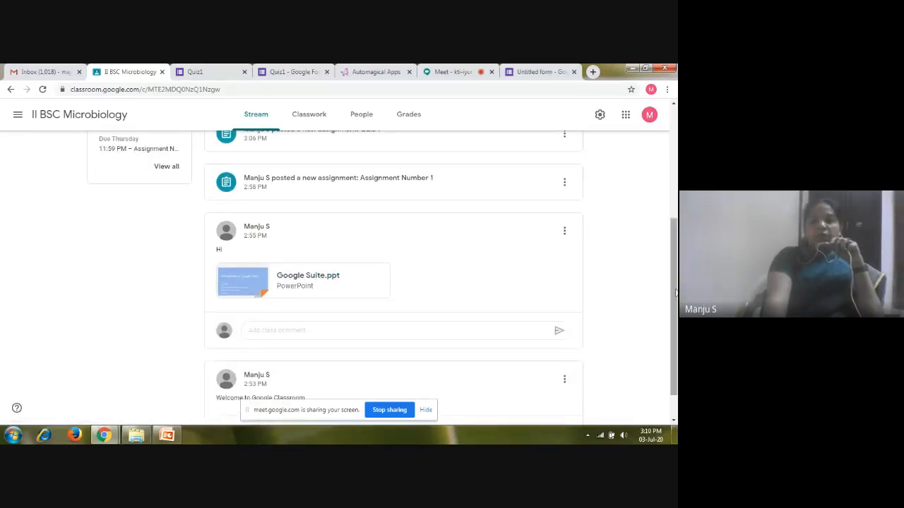
left_click_drag(674, 293, 672, 212)
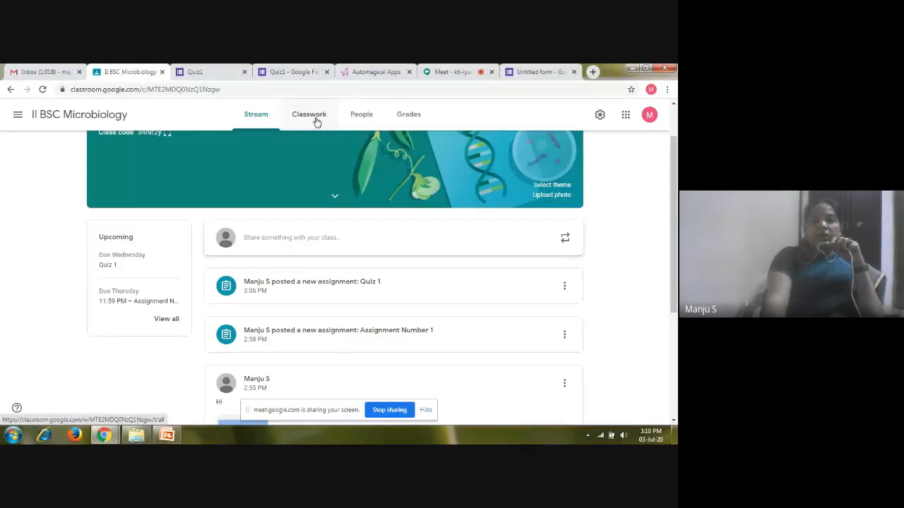
View the class's teachers and students, and open its grades page, dismissing the grading system hint
left_click(358, 121)
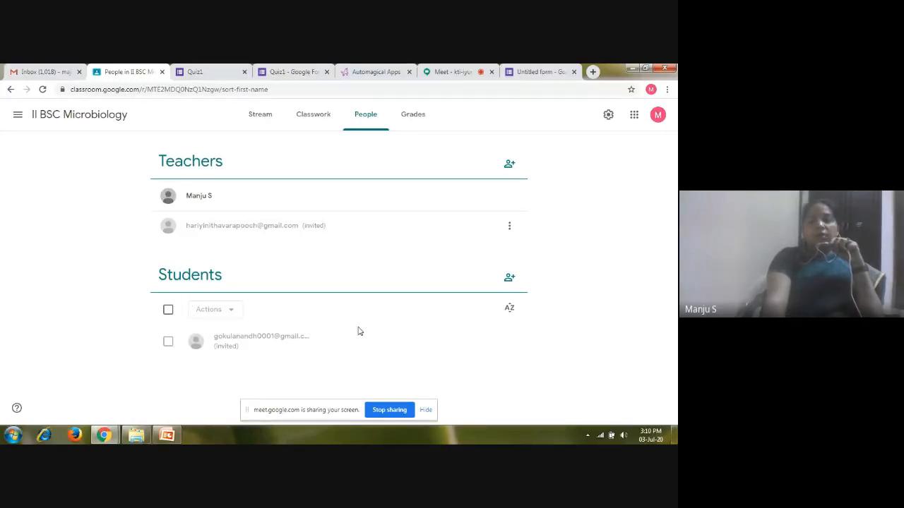
left_click(413, 117)
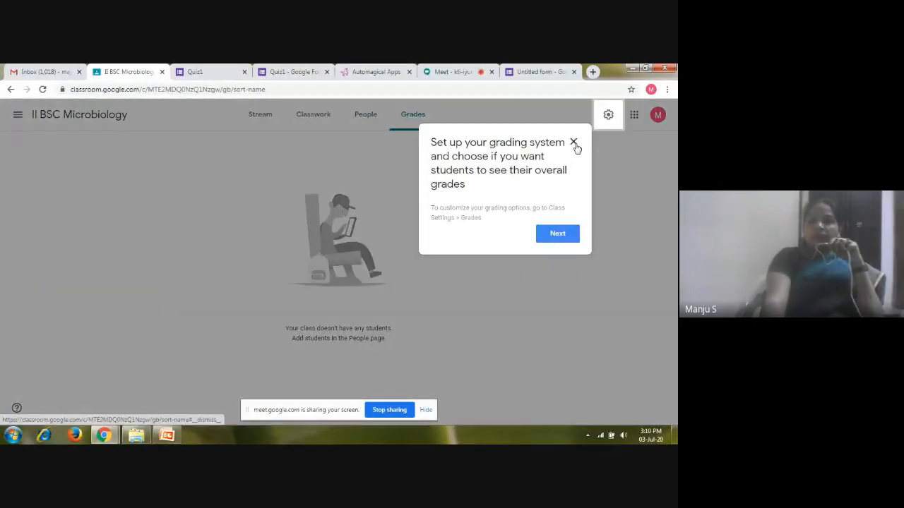
left_click(574, 143)
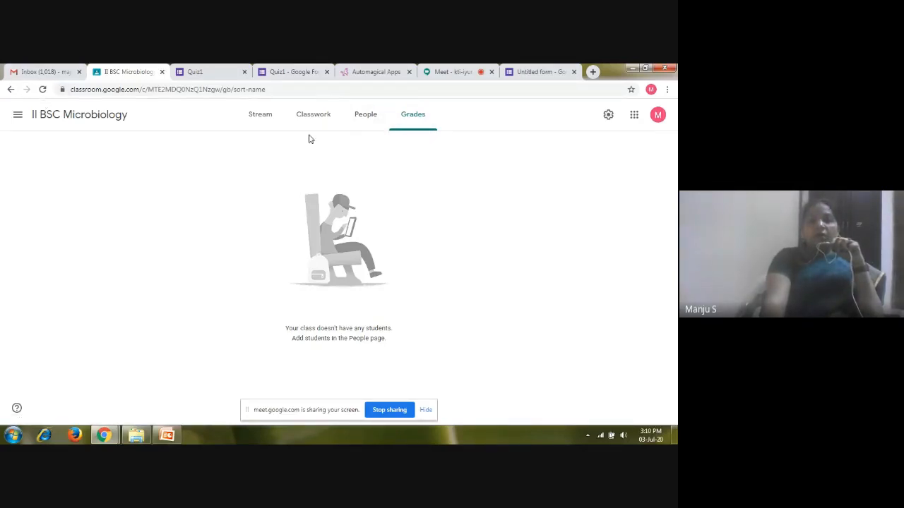
Open the Quiz 1 assignment from the class stream and check its student work and points options
left_click(260, 123)
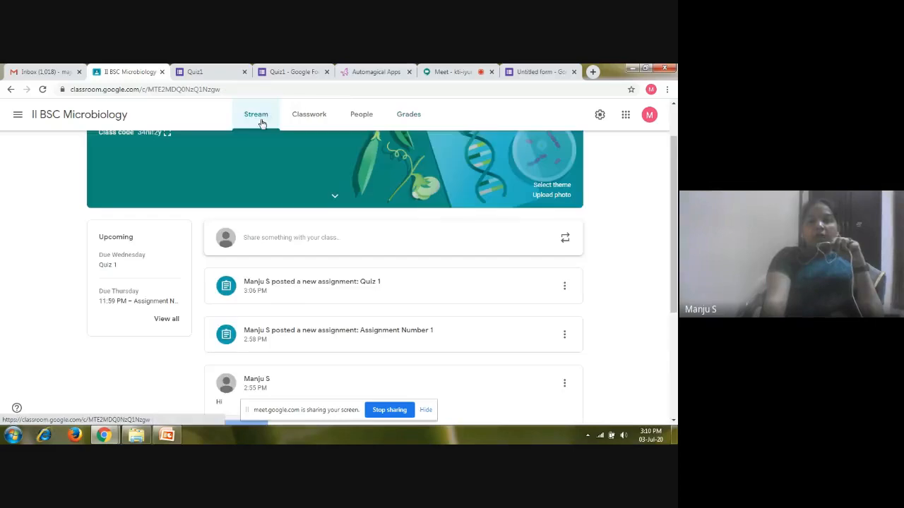
left_click(369, 295)
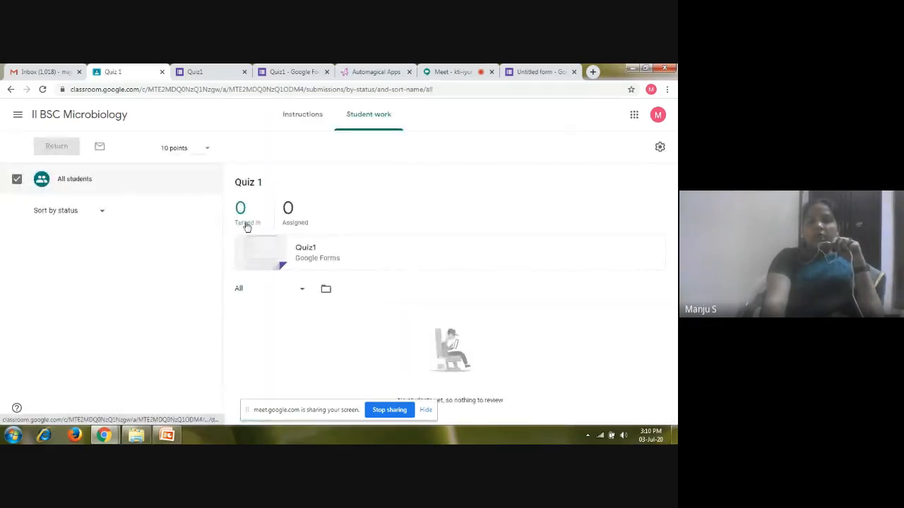
left_click(209, 151)
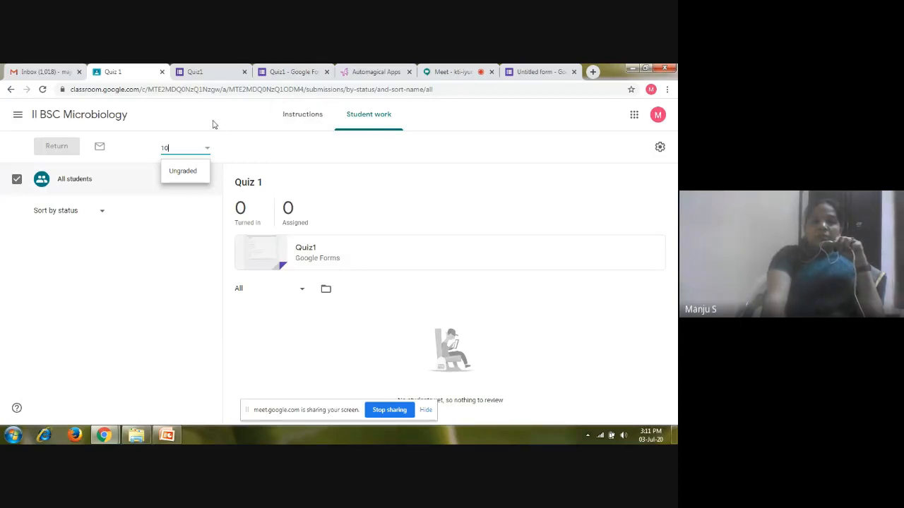
left_click(10, 92)
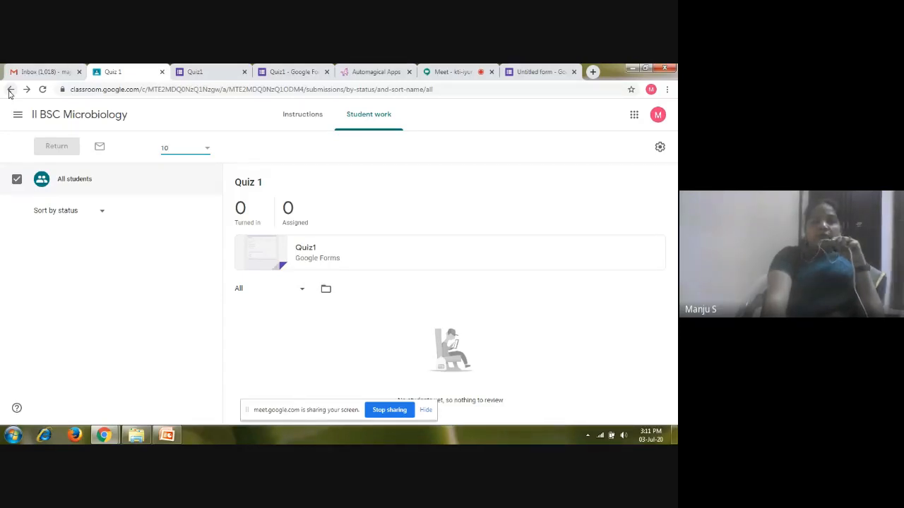
left_click(359, 121)
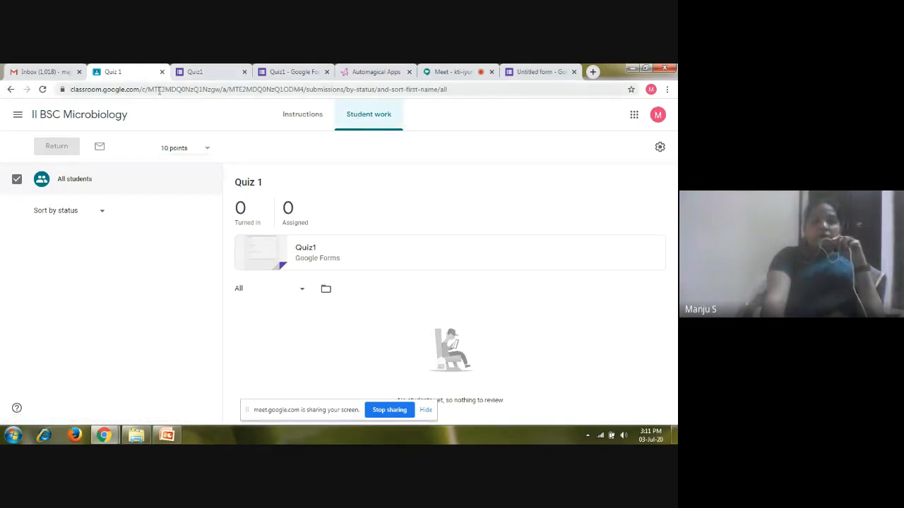
Switch to the 18BSCIT- II CA JUNE 2020 class and view the Operating Systems, CA Test topic in its classwork
left_click(19, 116)
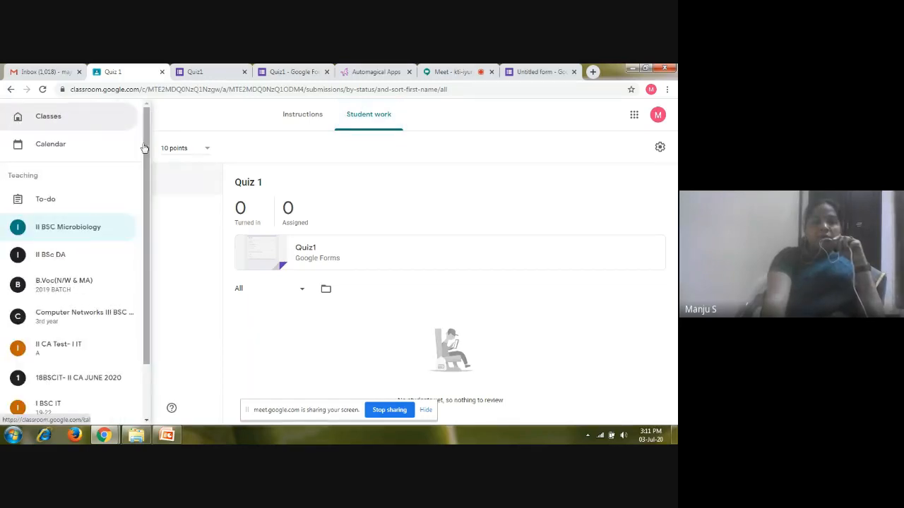
mouse_move(146, 152)
left_mouse_down()
mouse_move(144, 197)
mouse_move(148, 161)
left_mouse_up()
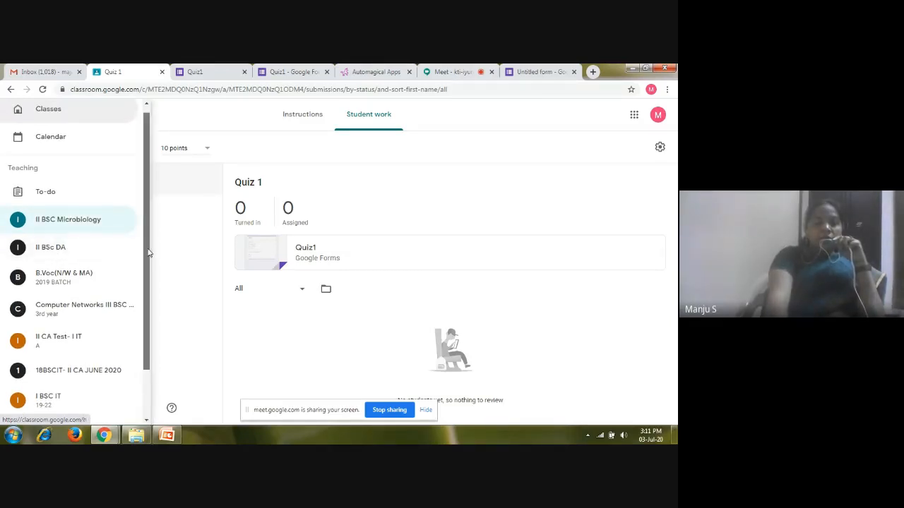
left_click_drag(146, 248, 147, 289)
left_click(82, 328)
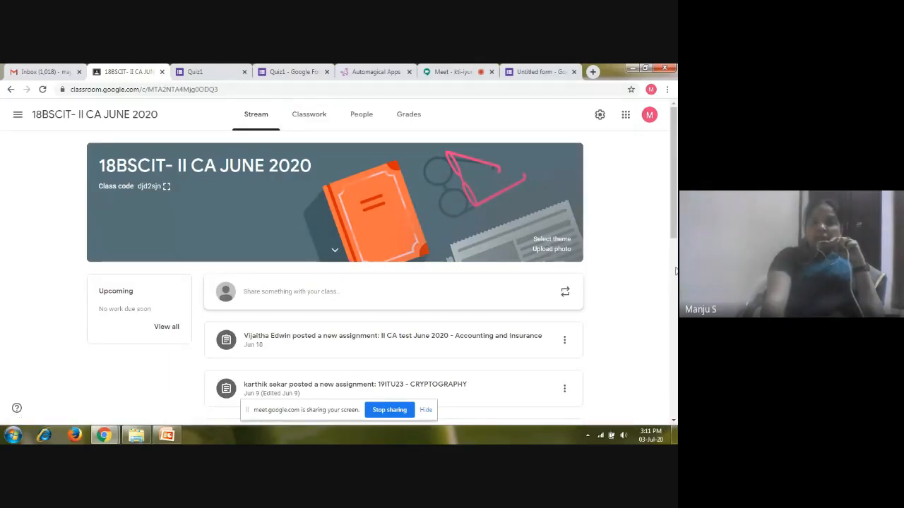
mouse_move(673, 225)
left_mouse_down()
mouse_move(672, 289)
mouse_move(672, 222)
left_mouse_up()
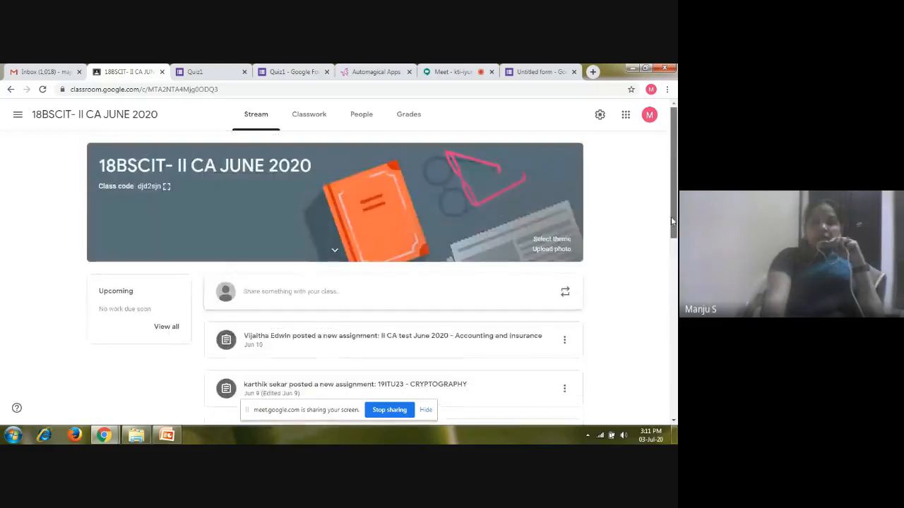
left_click(291, 115)
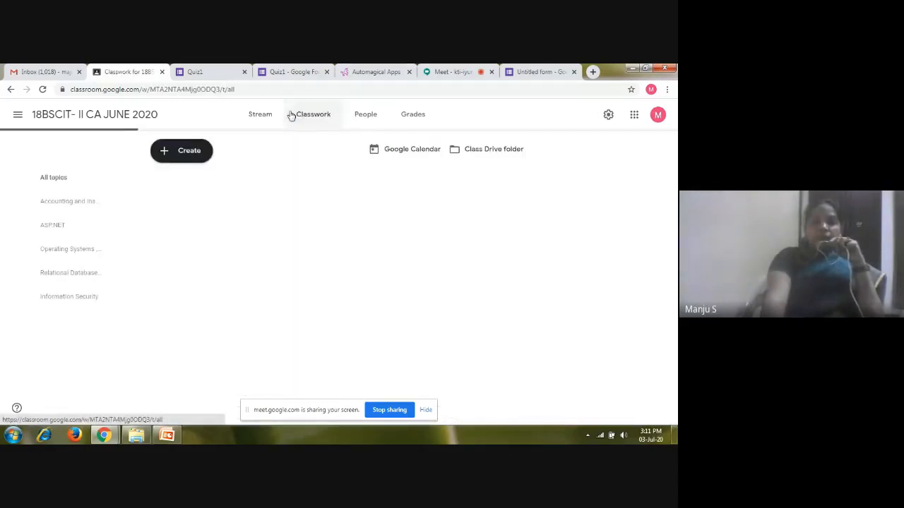
left_click(77, 251)
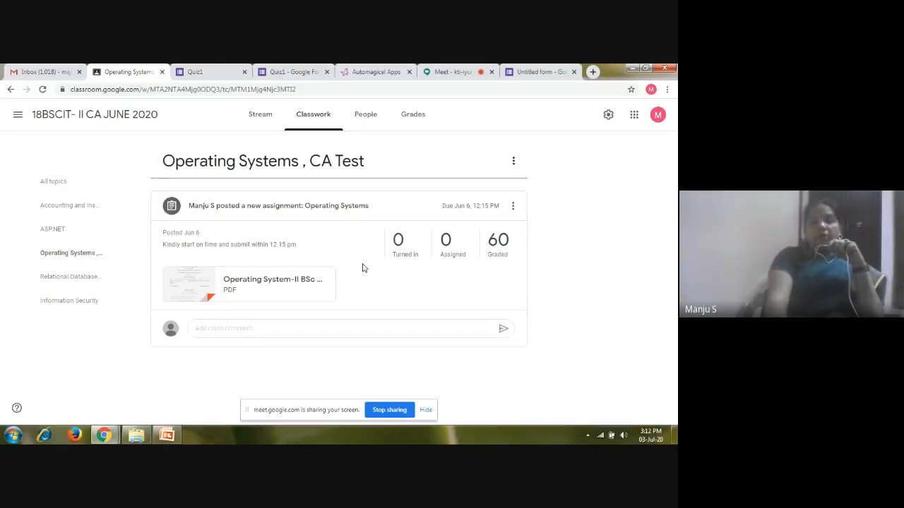
Open the graded submissions of the Operating Systems assignment and look through the student grades and submitted files
left_click(498, 250)
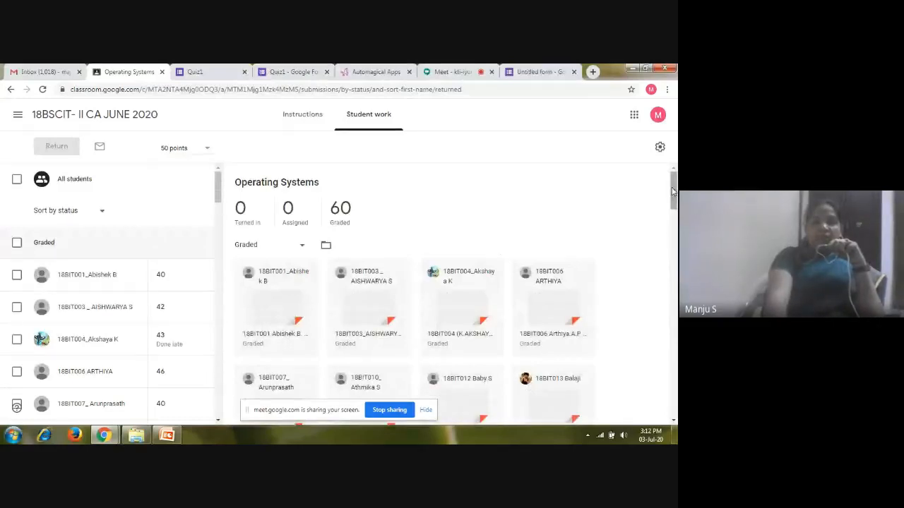
mouse_move(673, 191)
left_mouse_down()
mouse_move(674, 216)
mouse_move(675, 184)
left_mouse_up()
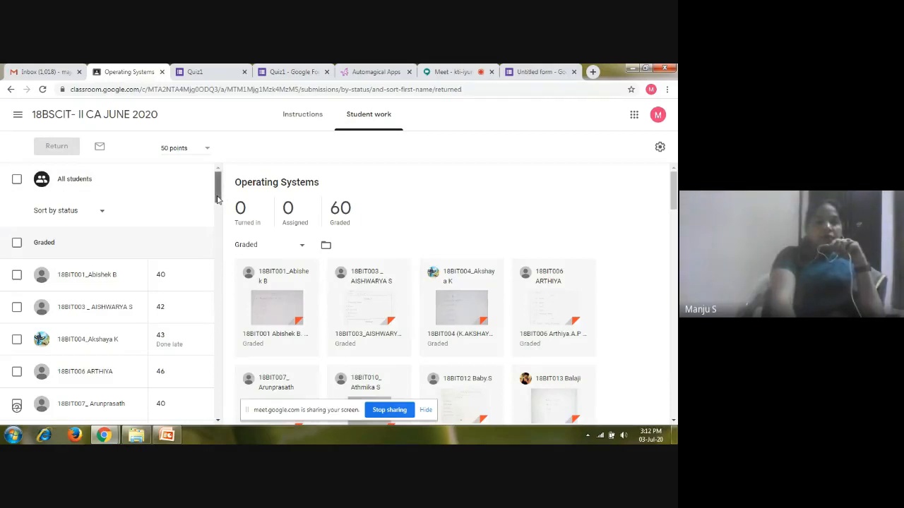
left_click_drag(216, 198, 216, 211)
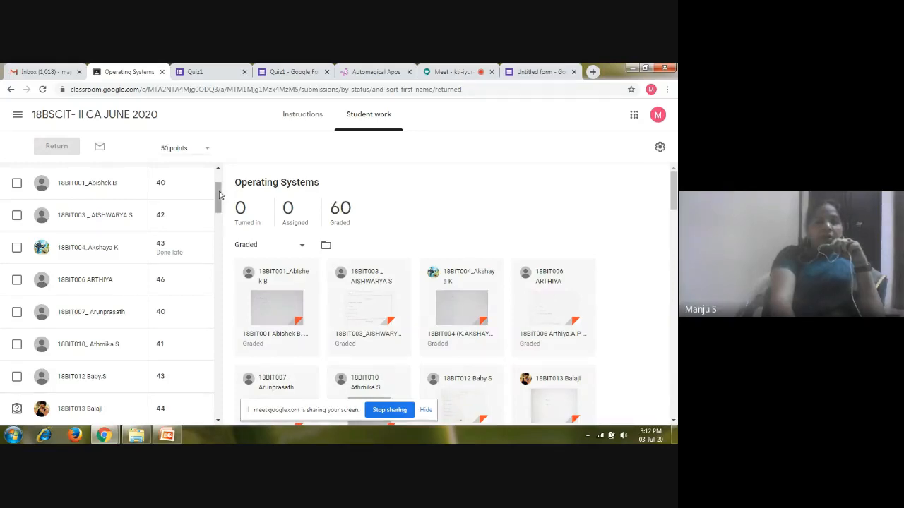
mouse_move(219, 196)
left_mouse_down()
mouse_move(218, 408)
mouse_move(219, 180)
left_mouse_up()
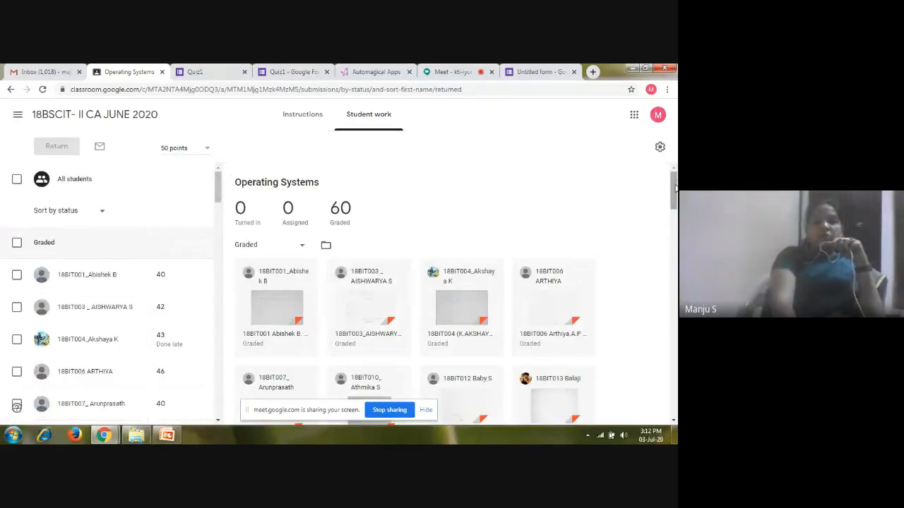
left_click_drag(675, 188, 675, 249)
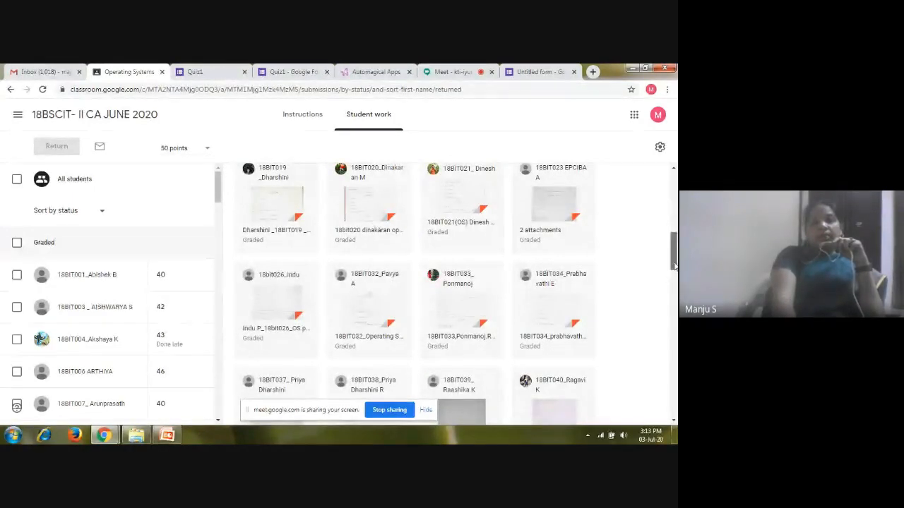
left_click_drag(674, 264, 666, 175)
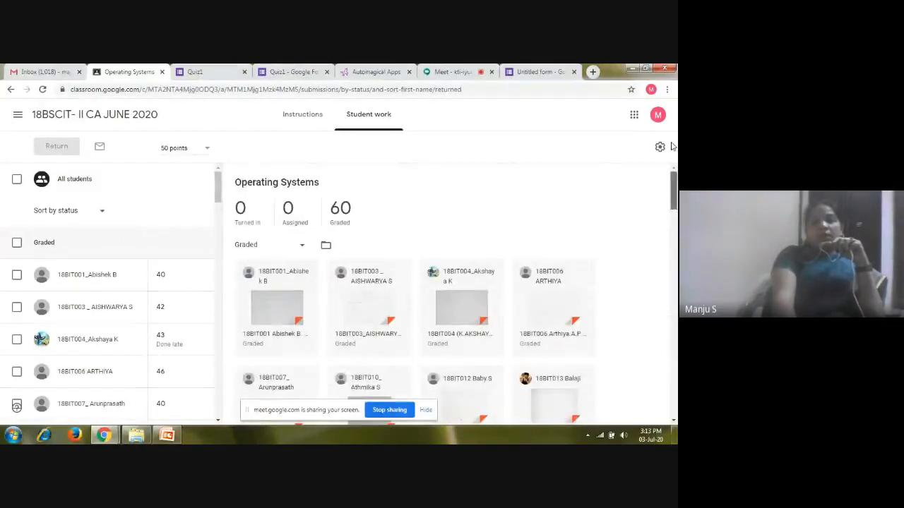
Open the first student's Operating Systems submission and check the answer sheet and its grade field
left_click(283, 303)
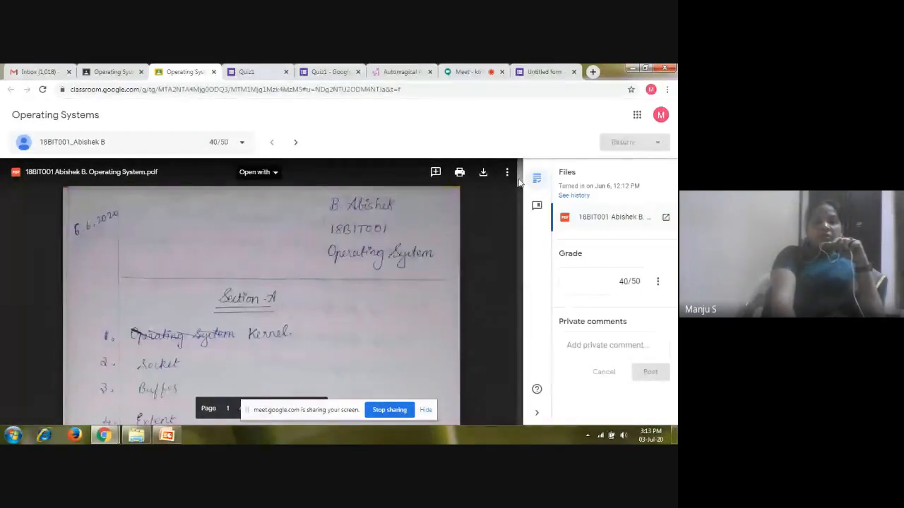
left_click_drag(519, 178, 523, 148)
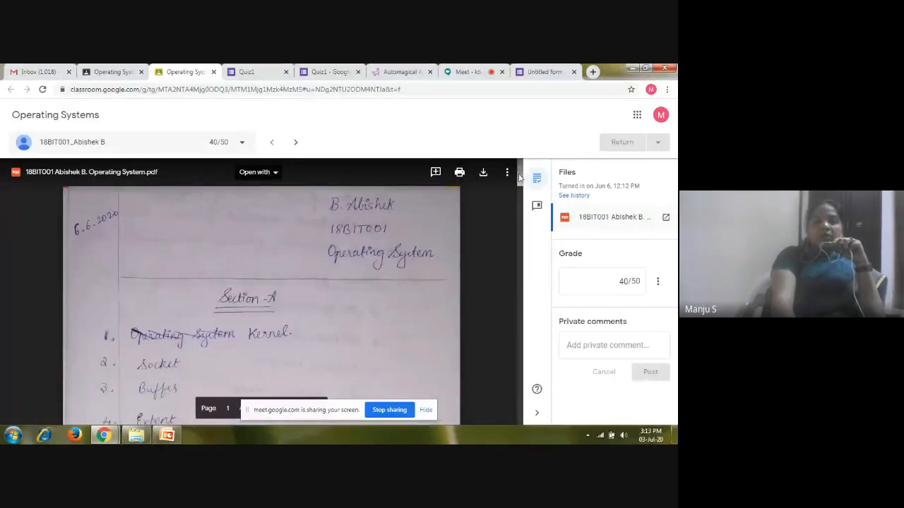
mouse_move(519, 177)
left_mouse_down()
mouse_move(521, 201)
mouse_move(522, 176)
left_mouse_up()
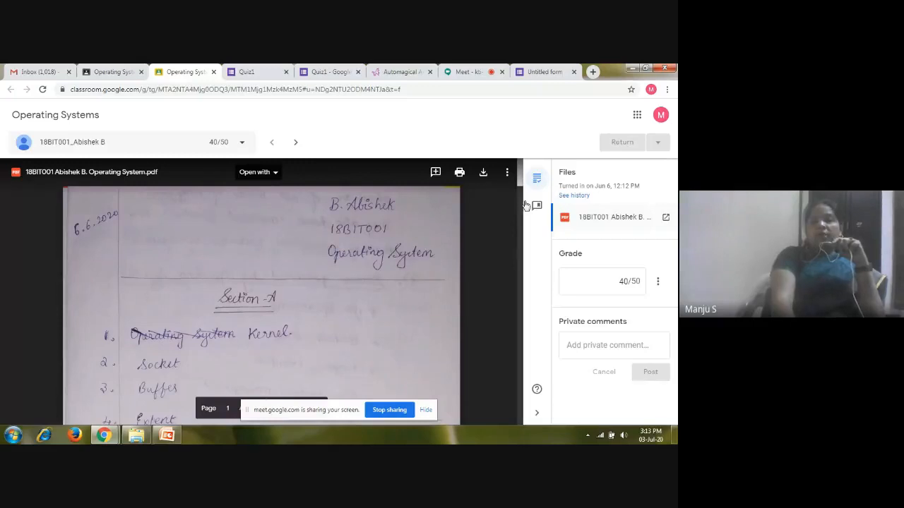
left_click(612, 284)
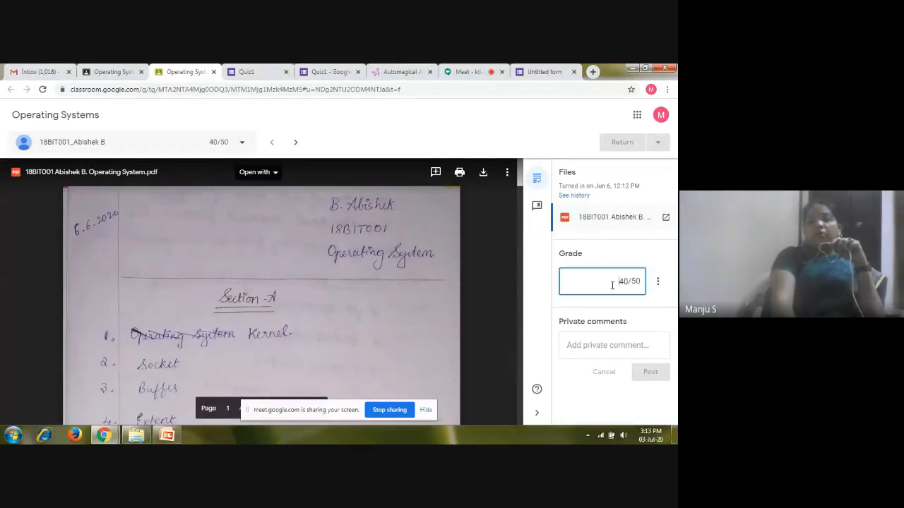
Post the private comment "Done well" on the first student's Operating Systems submission
left_click(599, 346)
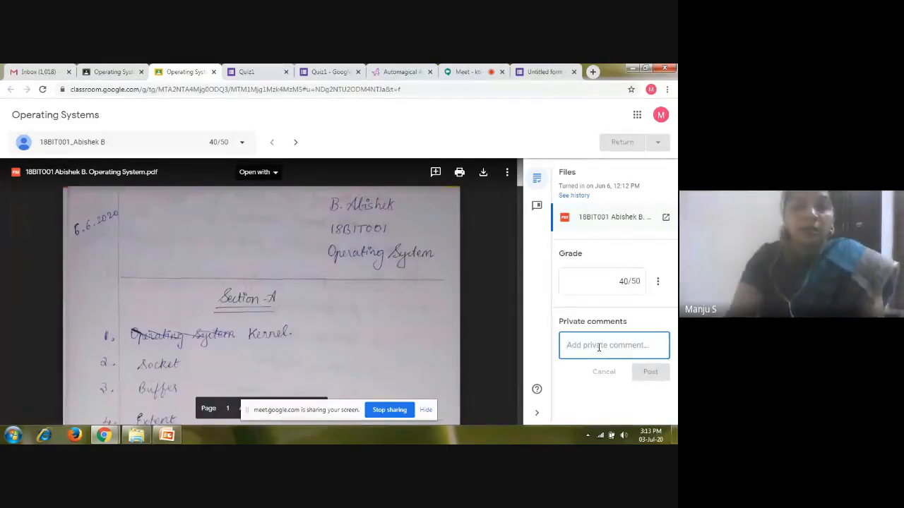
type("Done ")
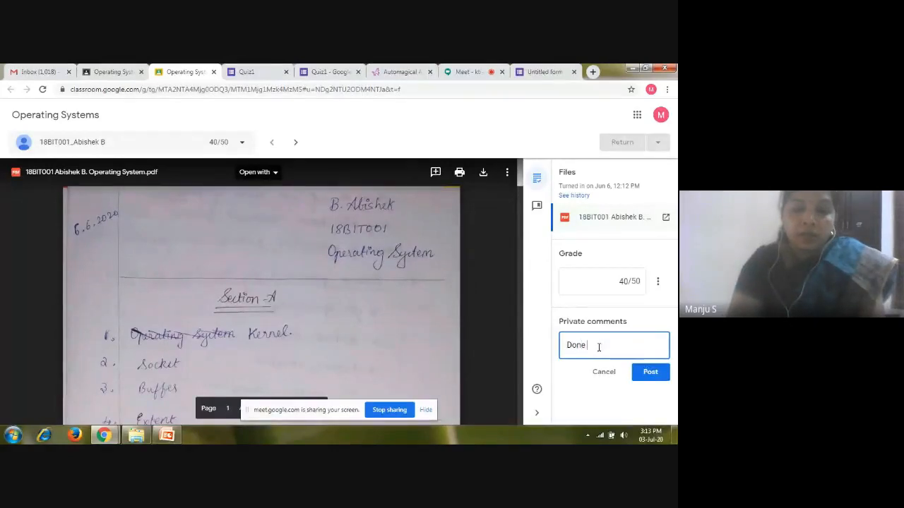
type("we")
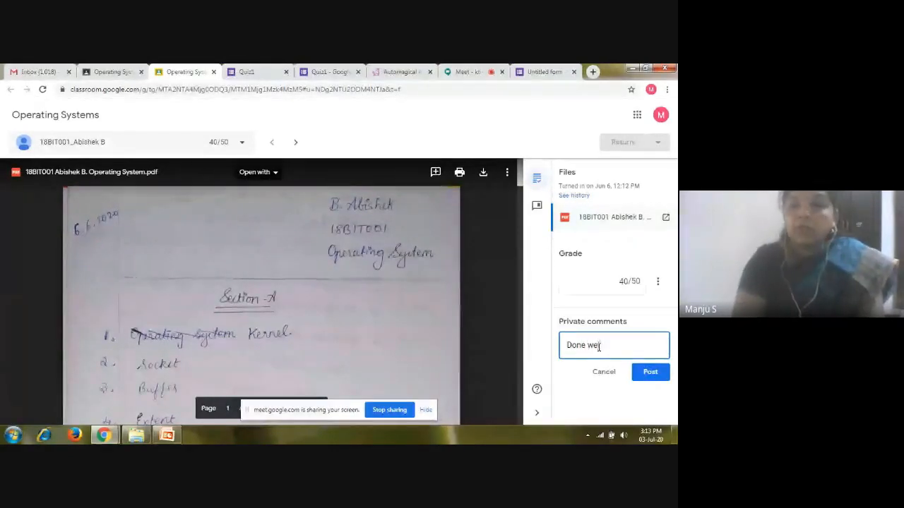
type("ll")
left_click(639, 378)
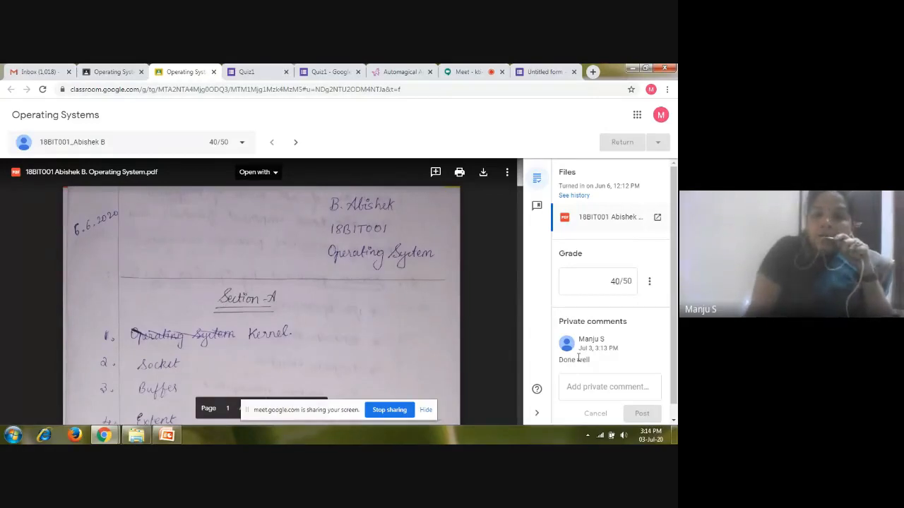
Close the student's submission, the Operating Systems class page and the submitted Quiz1 response page, leaving the Quiz1 form editor open
left_click(214, 72)
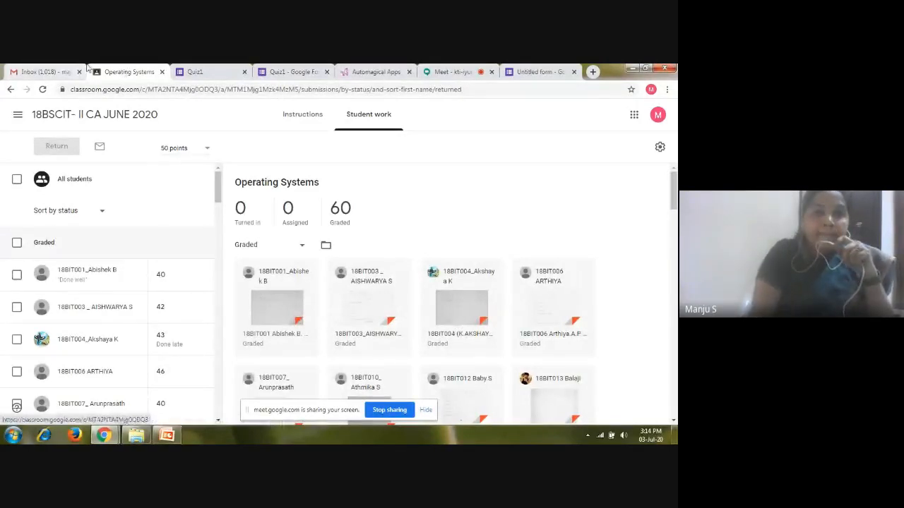
left_click(161, 72)
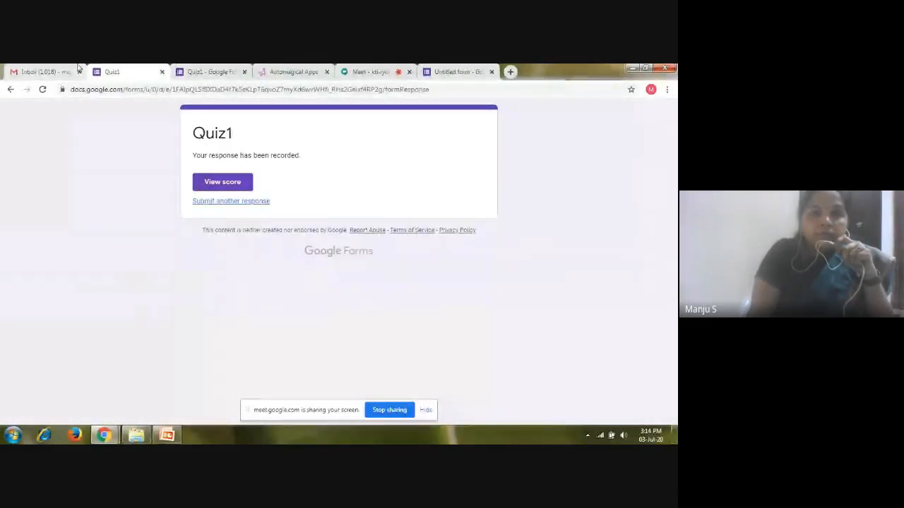
left_click(189, 72)
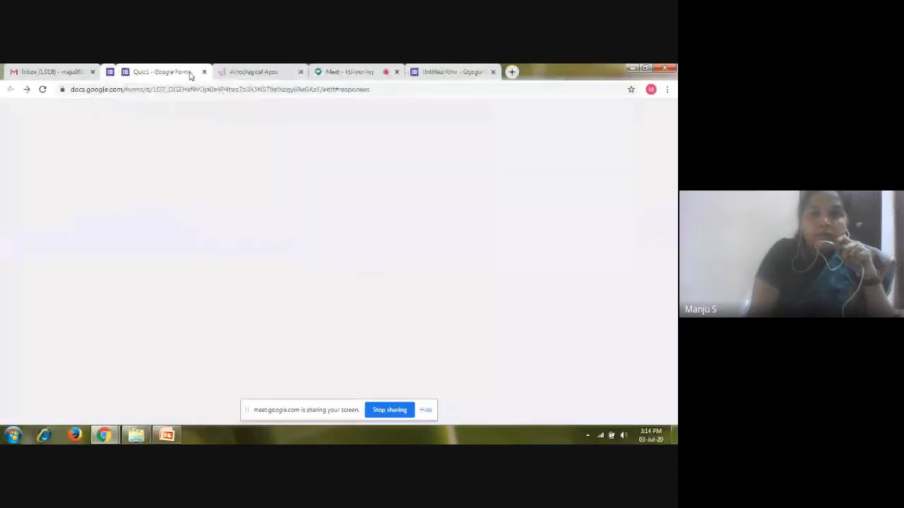
left_click(548, 260)
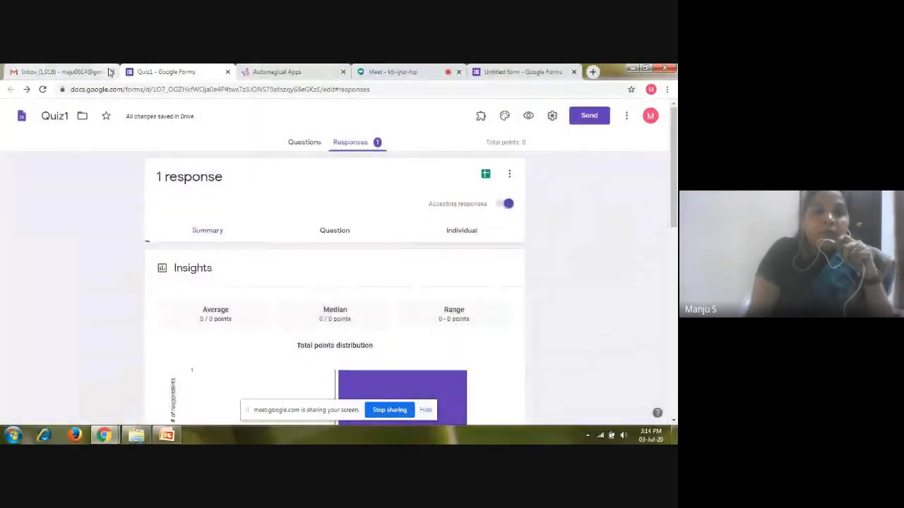
Switch to the Gmail inbox and look through the available Google apps
left_click(106, 72)
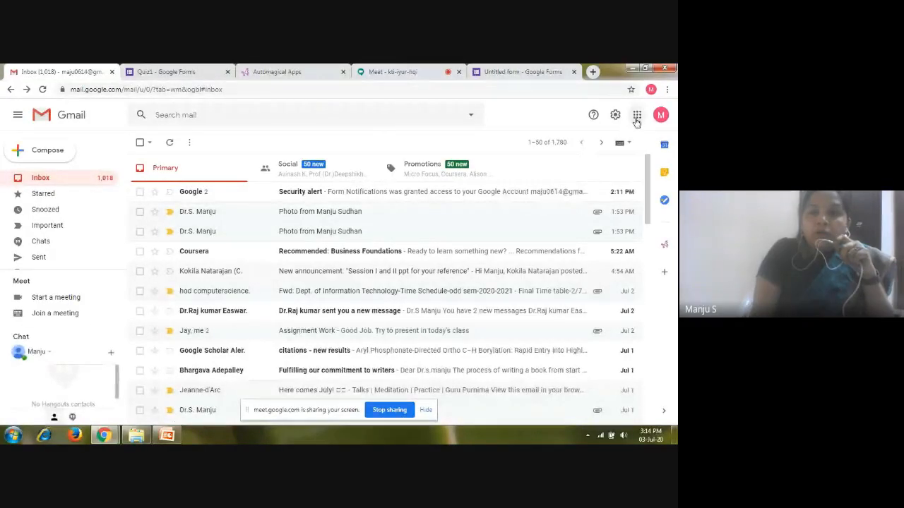
left_click(637, 117)
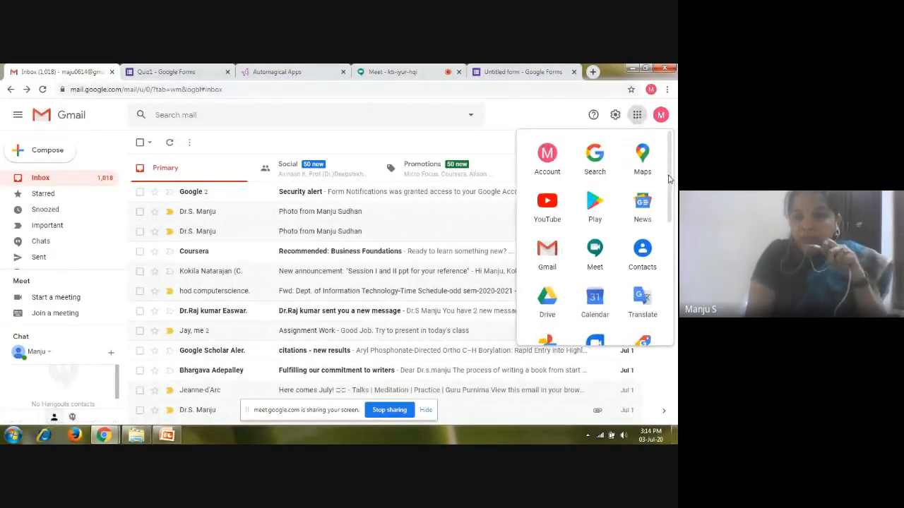
left_click_drag(669, 178, 670, 270)
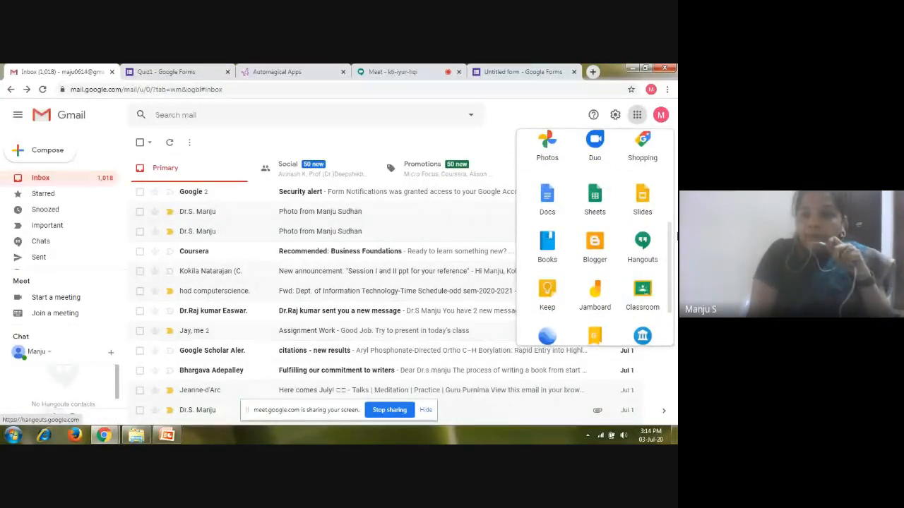
left_click_drag(670, 240, 670, 173)
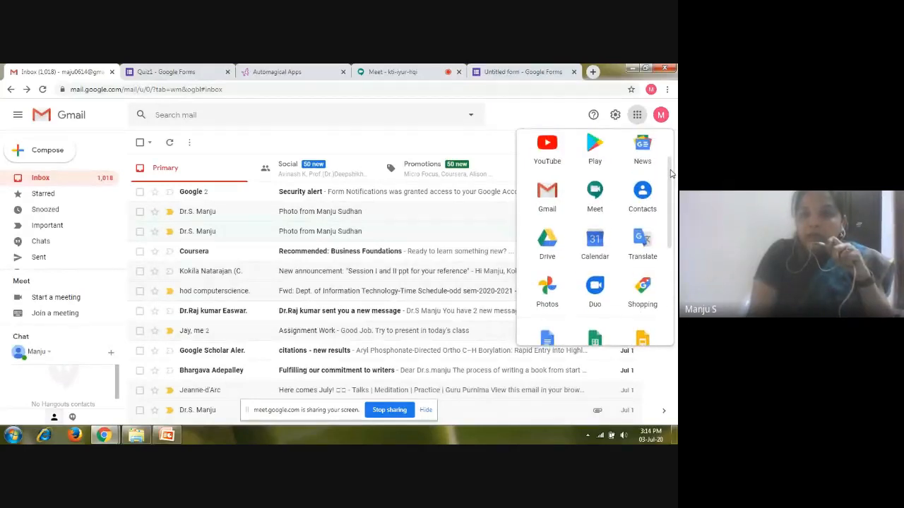
Open Google Sheets from the Google apps list in Gmail
scroll(599, 240, "down", 3)
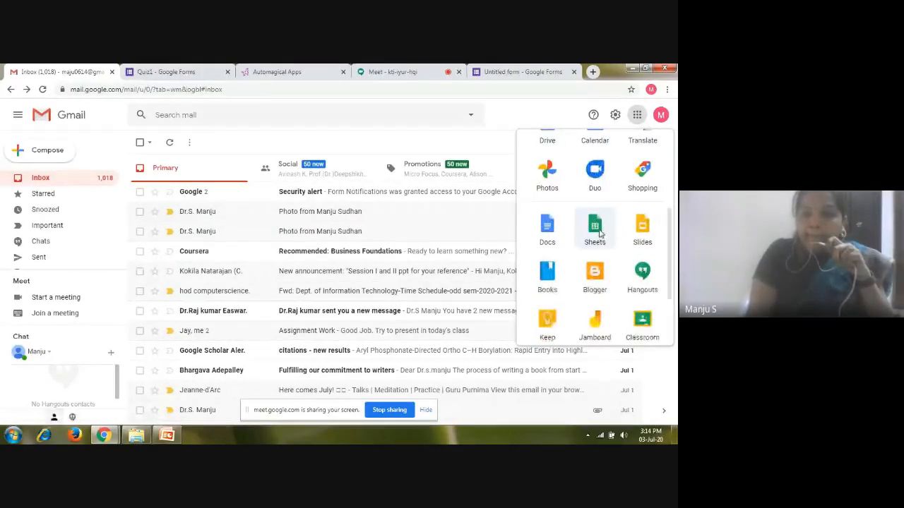
left_click(594, 228)
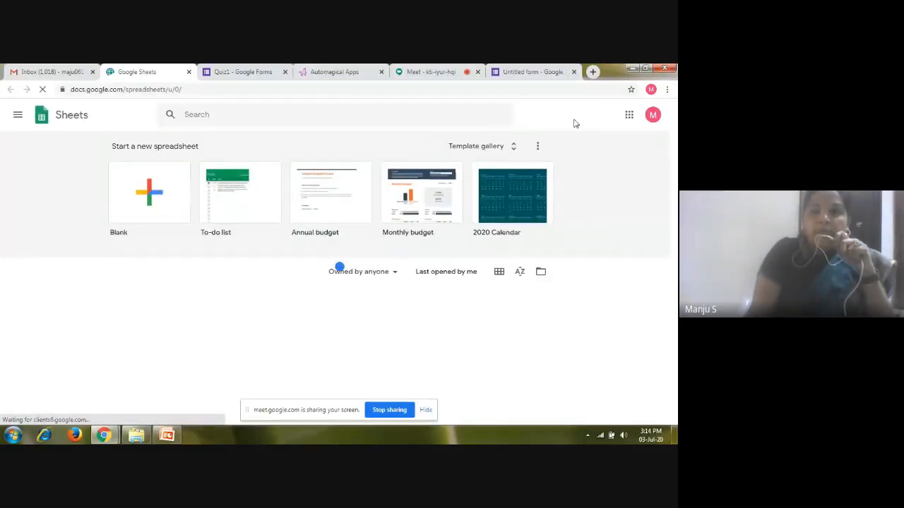
left_click(628, 116)
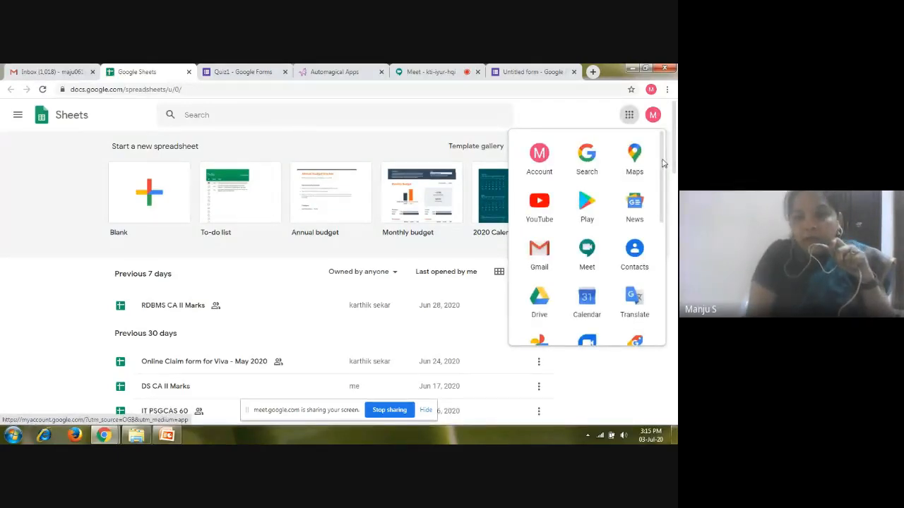
left_click_drag(662, 163, 659, 251)
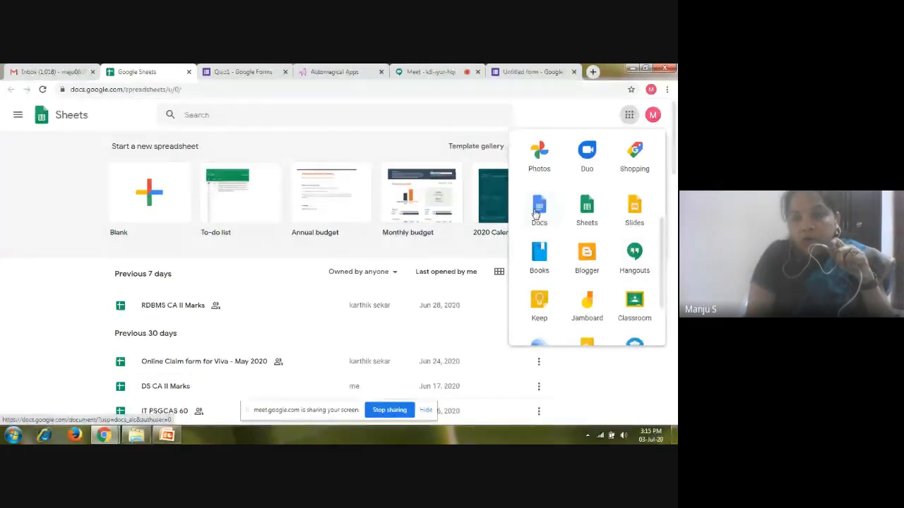
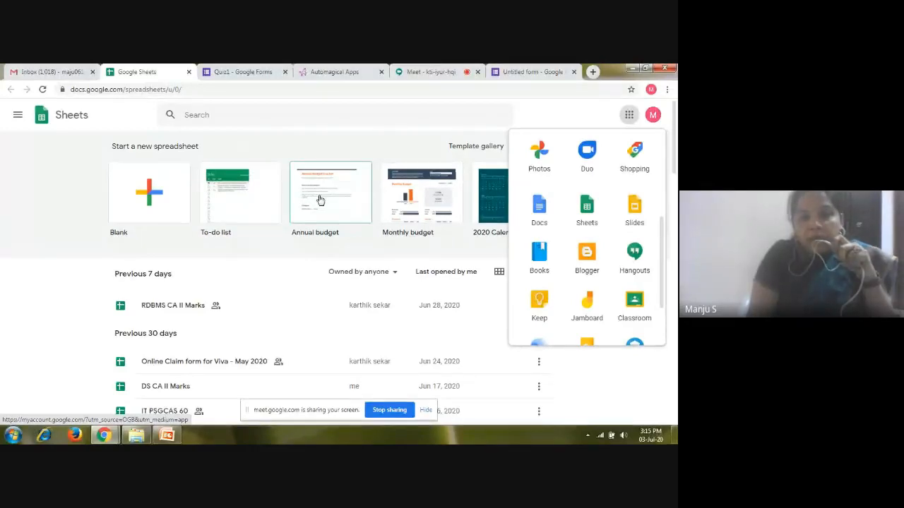
left_click(571, 121)
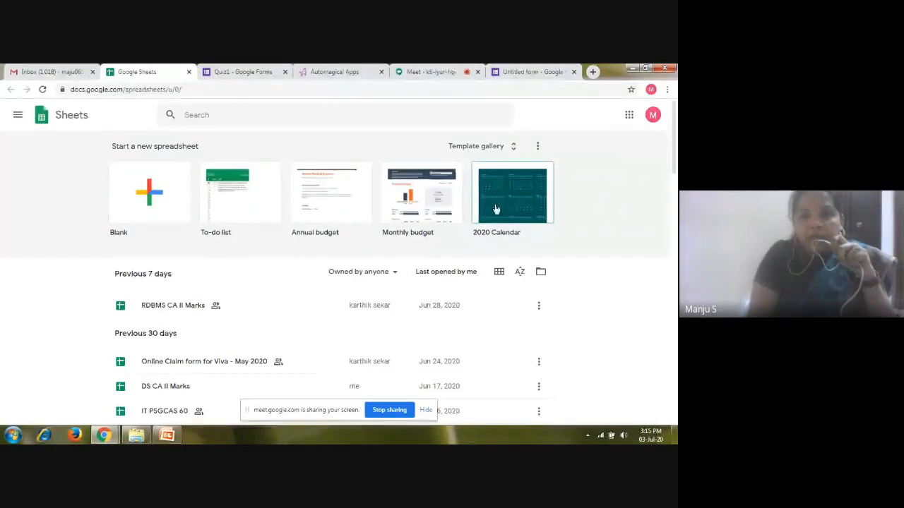
Create a new blank spreadsheet and rename it Sample 1
left_click(149, 190)
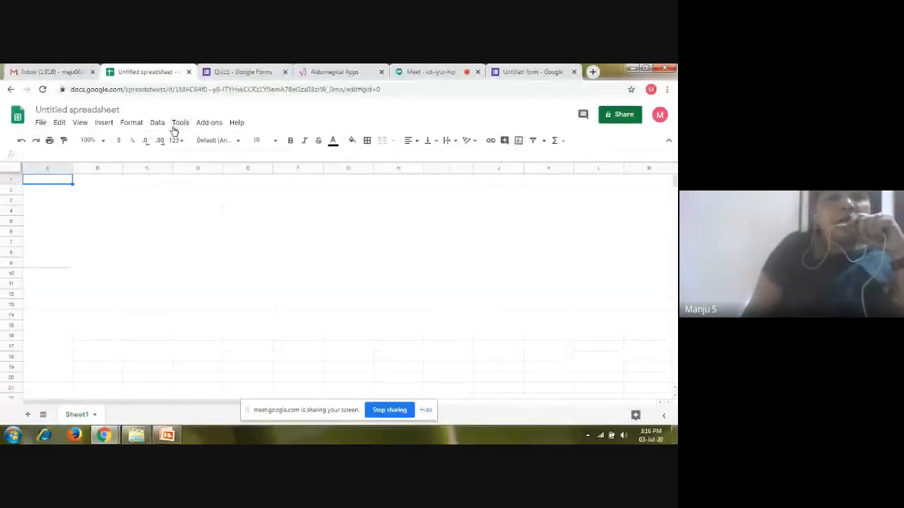
left_click(41, 124)
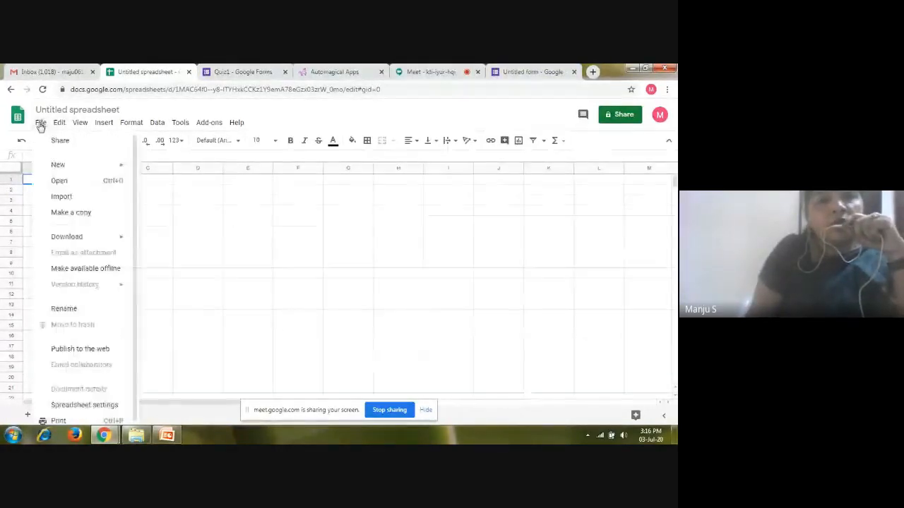
left_click(254, 211)
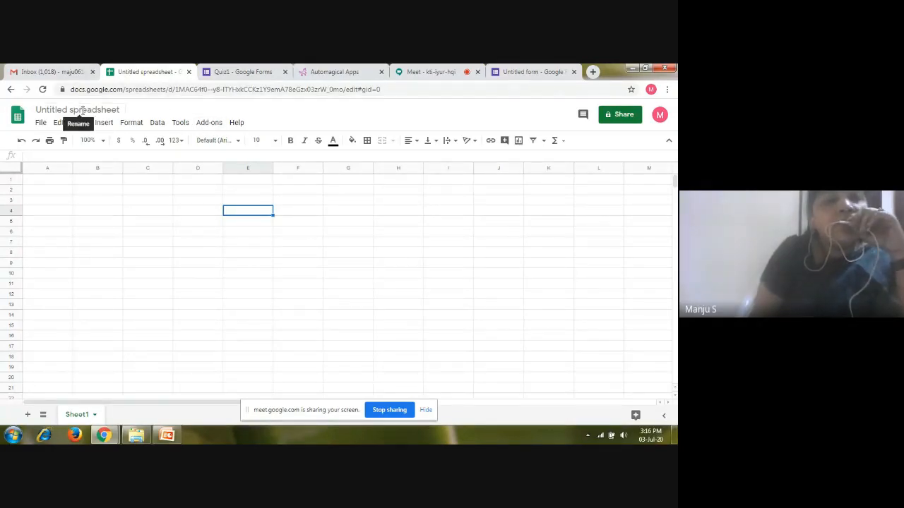
left_click(118, 110)
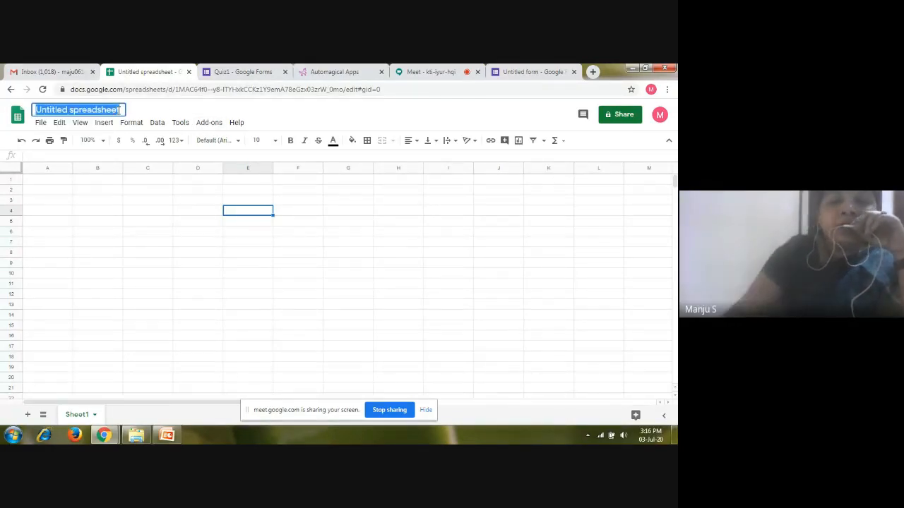
key("BackSpace")
type("Sam")
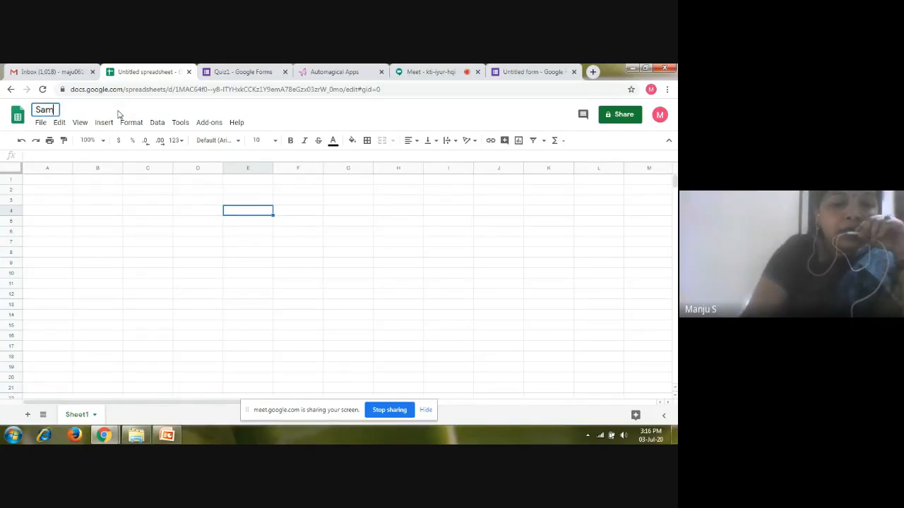
type("ple 1")
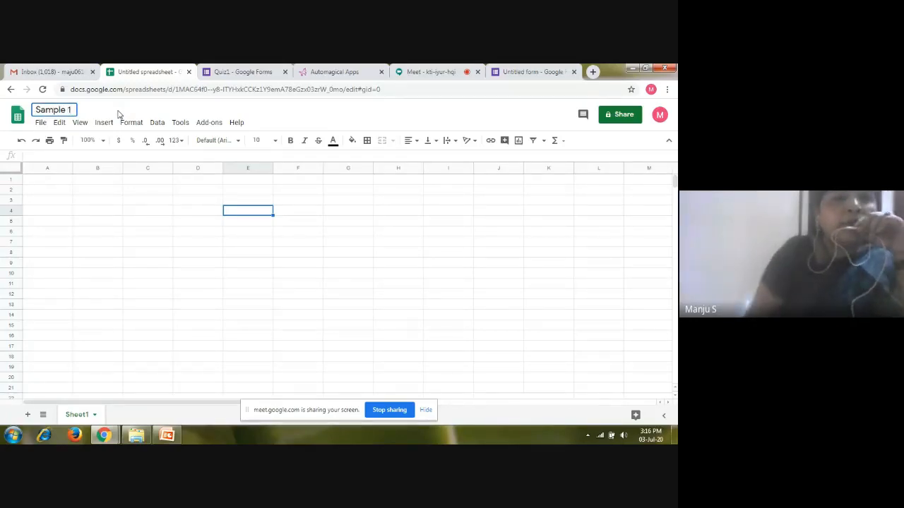
key("Return")
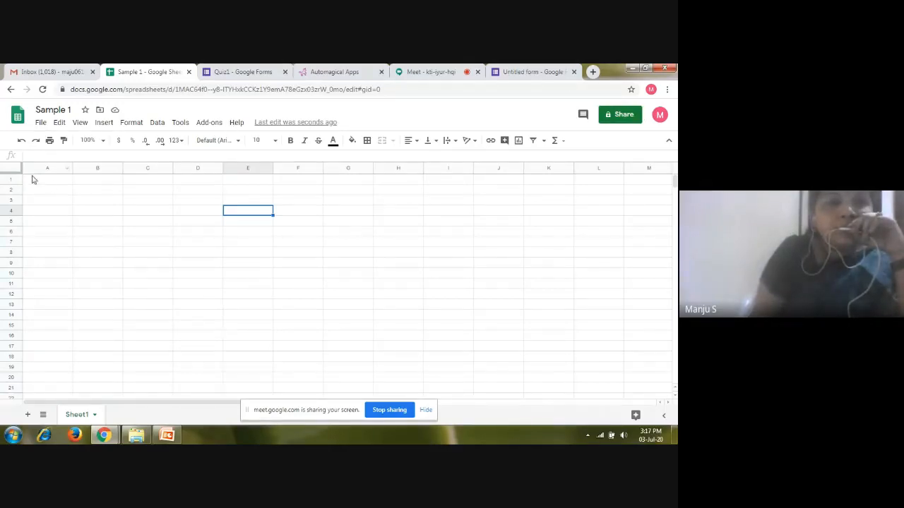
Enter the column heading Name in cell A1 of the sheet
left_click(66, 173)
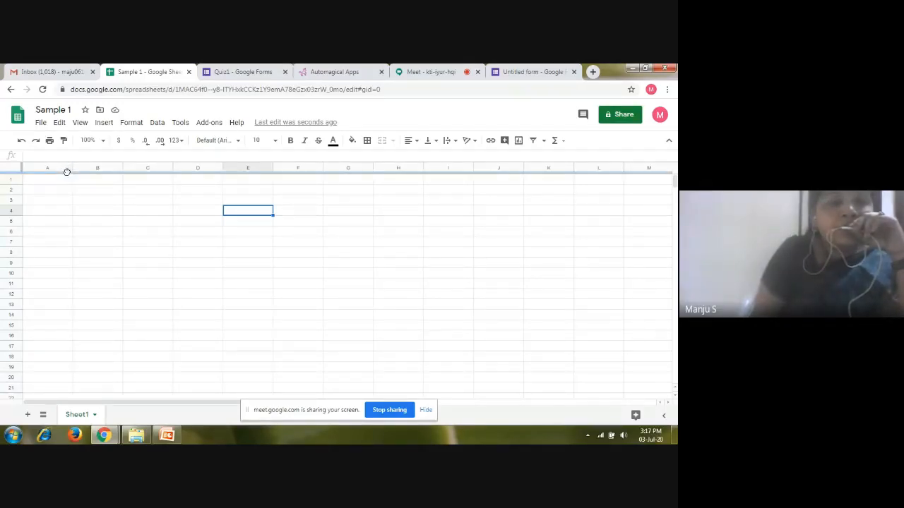
left_click(56, 181)
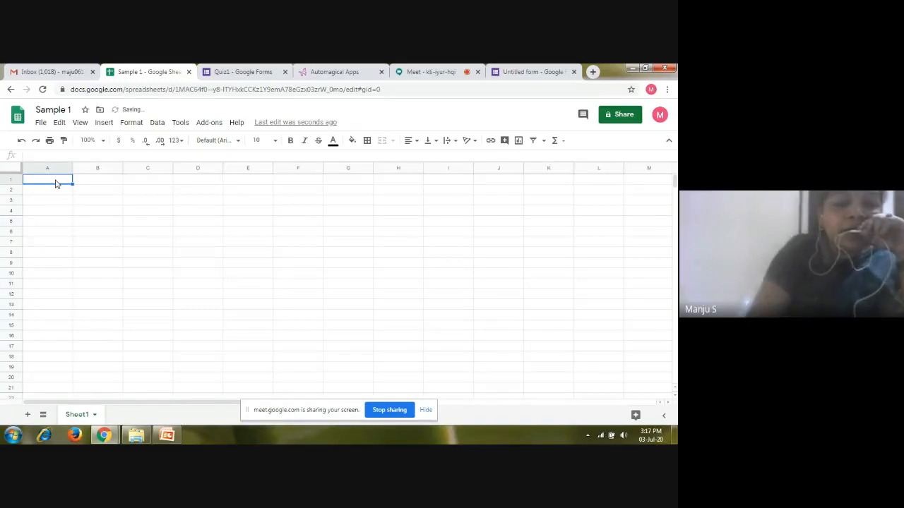
type("B")
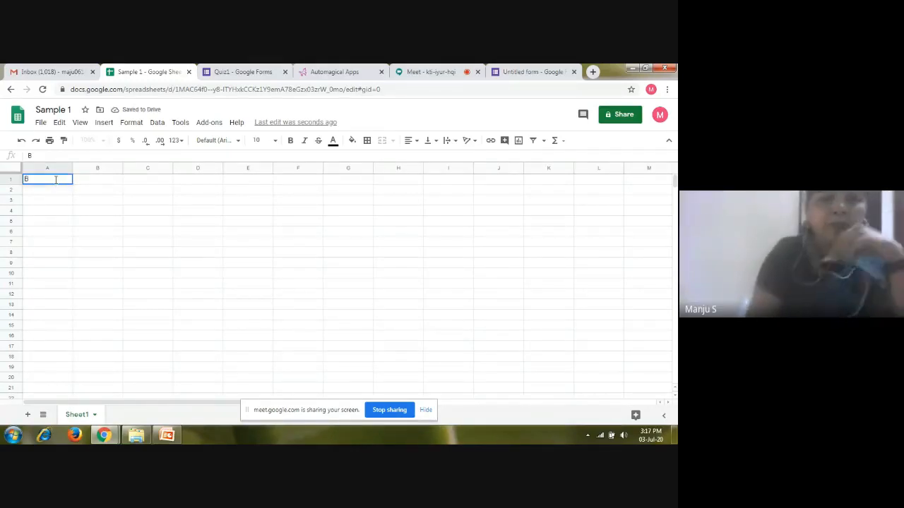
key("BackSpace")
type("nAM")
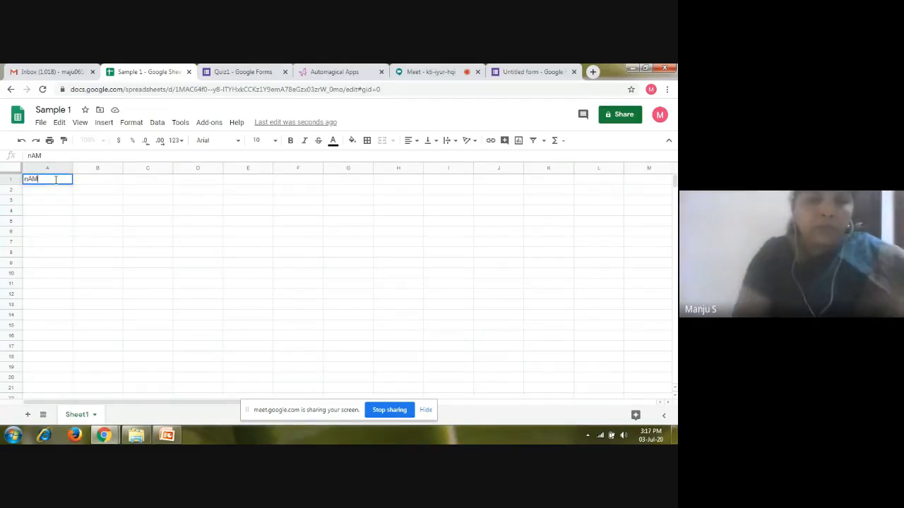
key("BackSpace")
key("BackSpace")
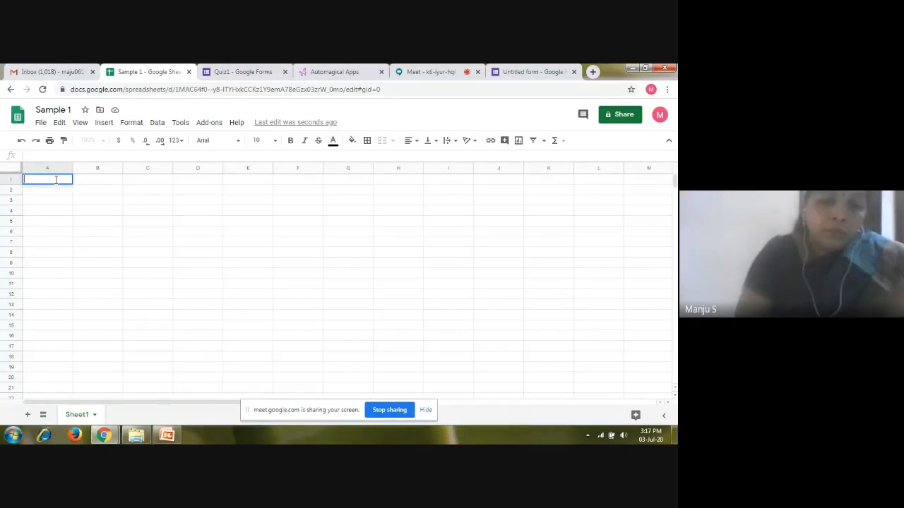
key("BackSpace")
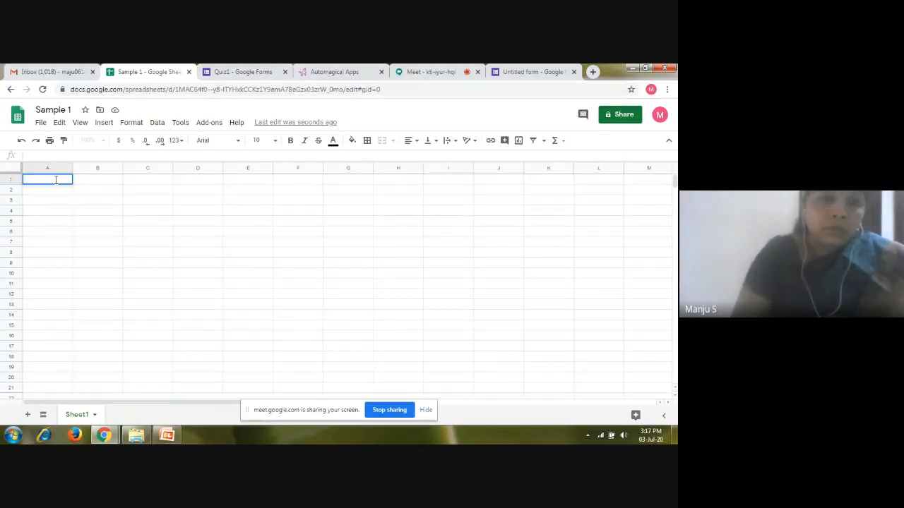
type("Name")
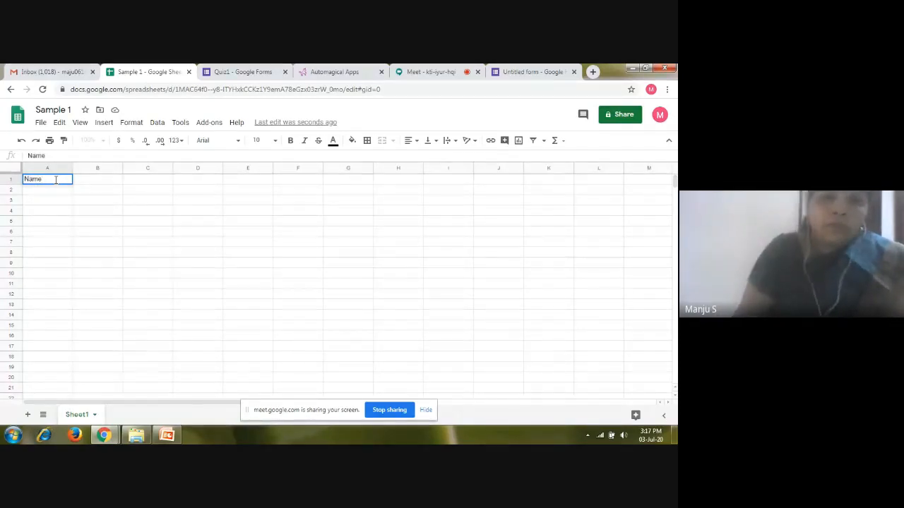
key("Tab")
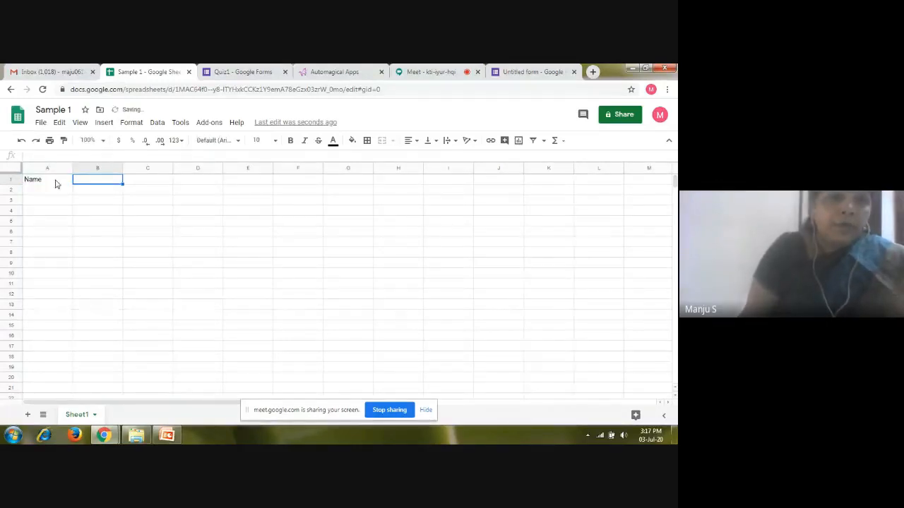
Enter the headings Roll No in cell B1 and Mark 1 in cell C1
type("Roll No")
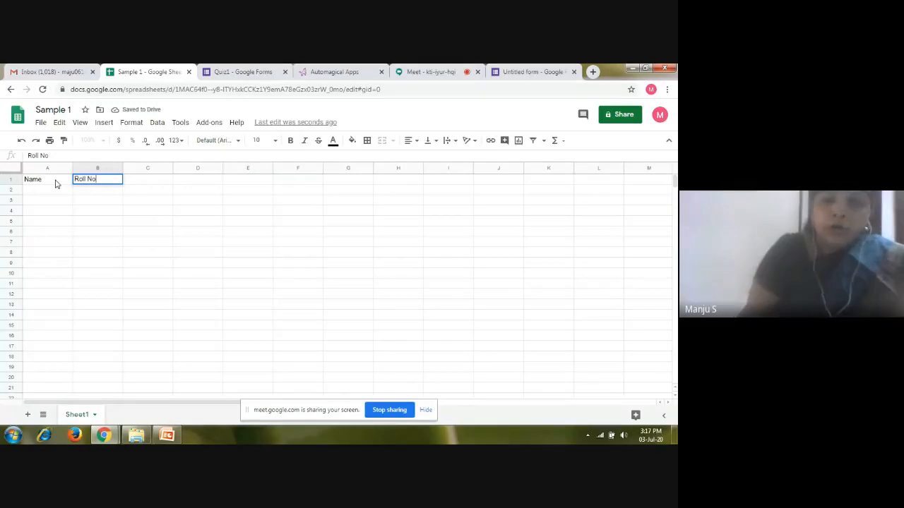
key("Tab")
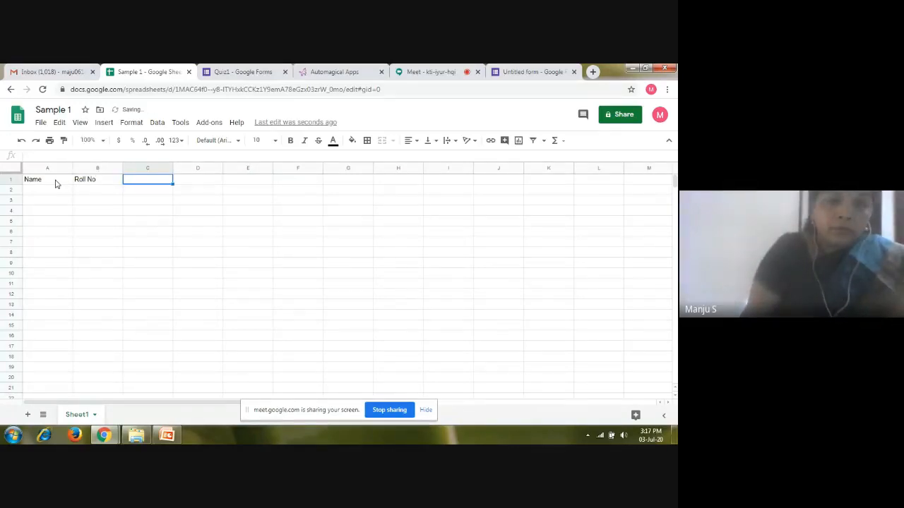
type("Mar")
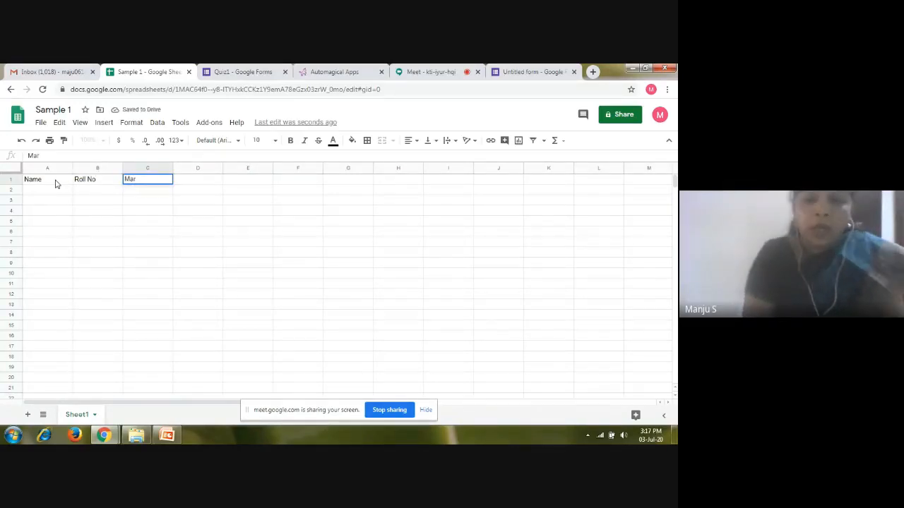
type("k 1")
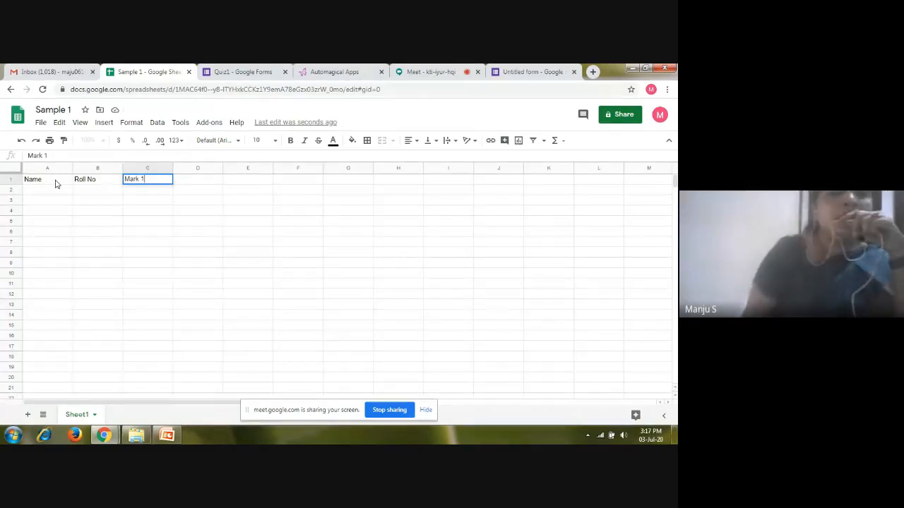
Add the mark headings Mark 2, Mark 4 and Mark 5 in cells D1, E1 and F1
left_click(203, 184)
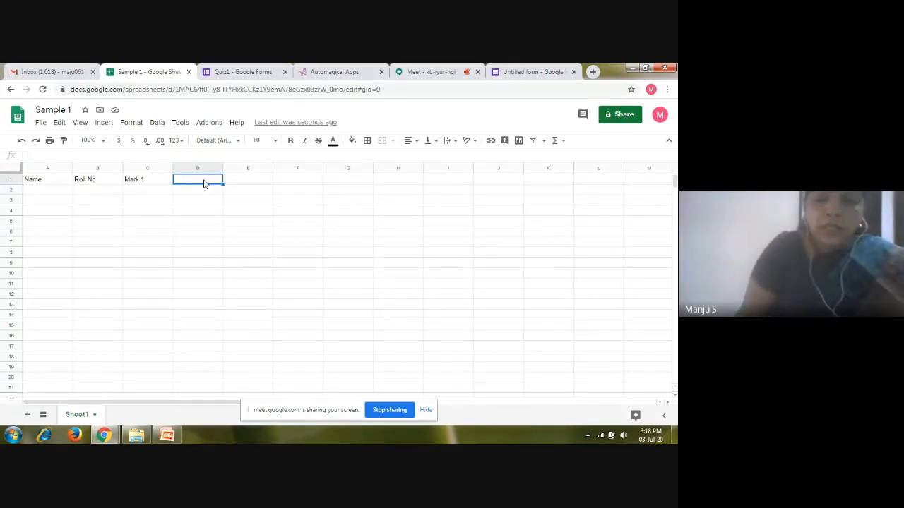
type("Mark 2")
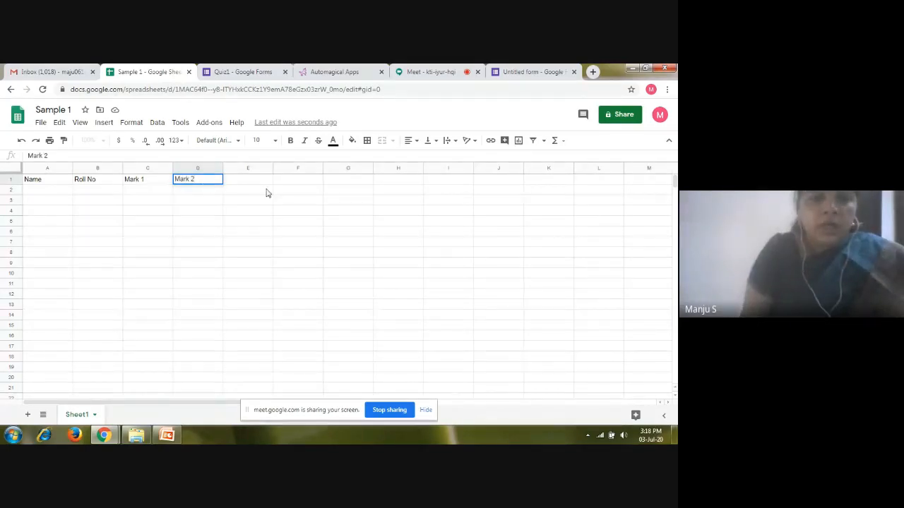
left_click(252, 181)
type("M")
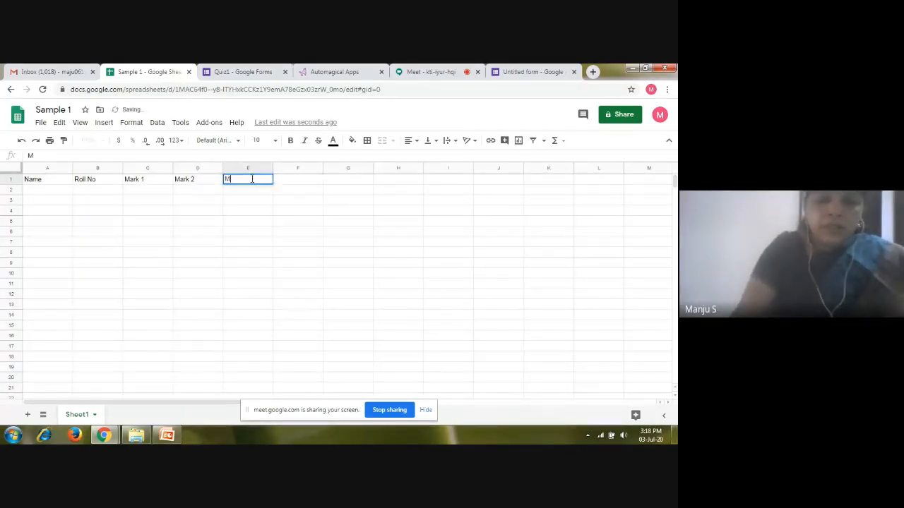
type("ark 4")
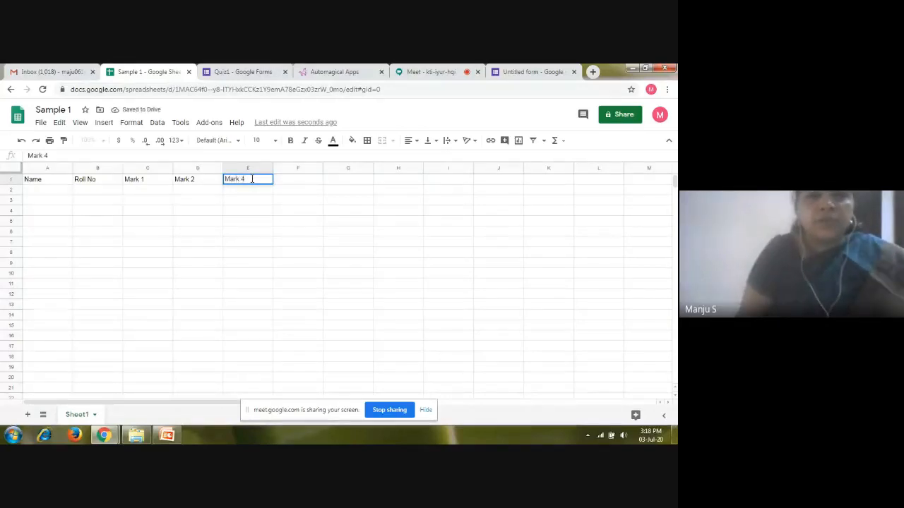
left_click(290, 184)
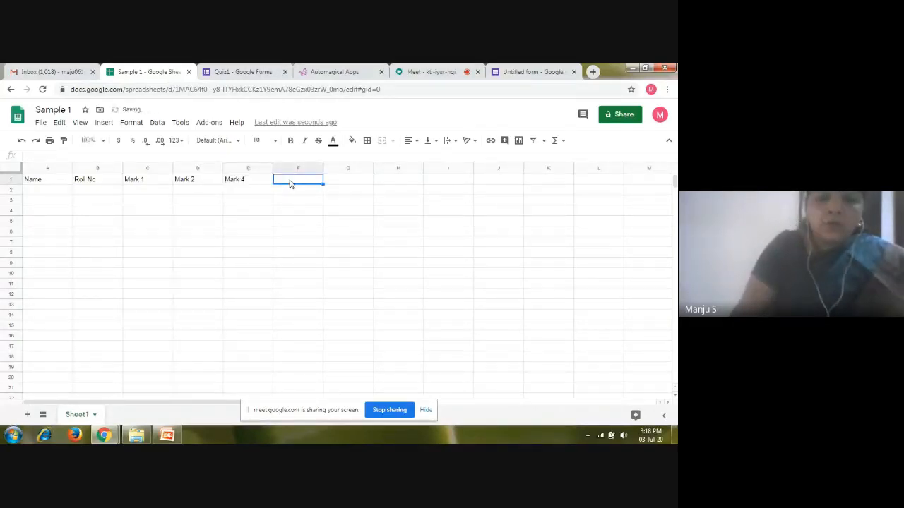
type("Mark 5")
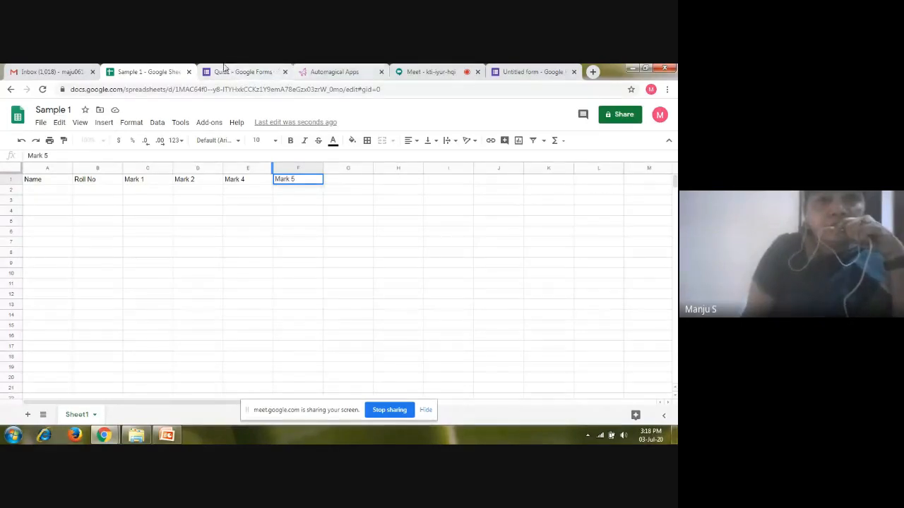
Switch back to the Gmail inbox and open the Google Sheets home page from its Google apps list
left_click(43, 71)
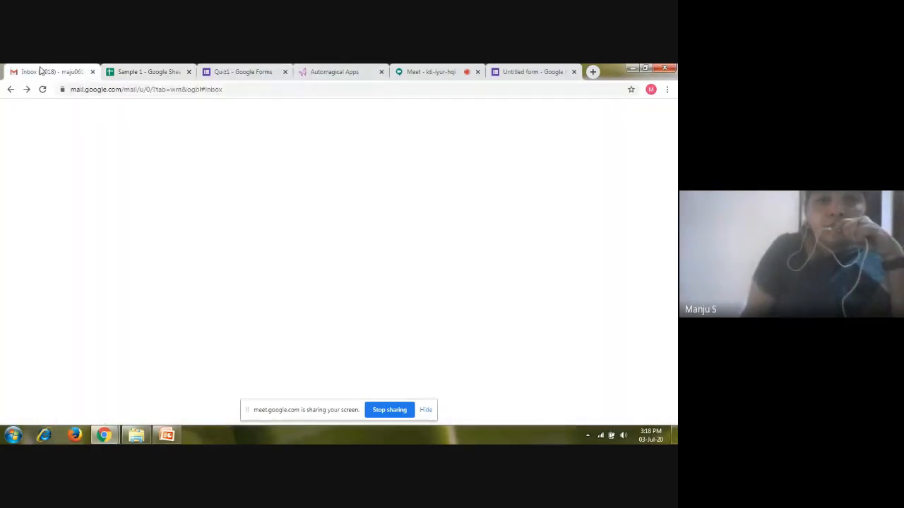
left_click(637, 114)
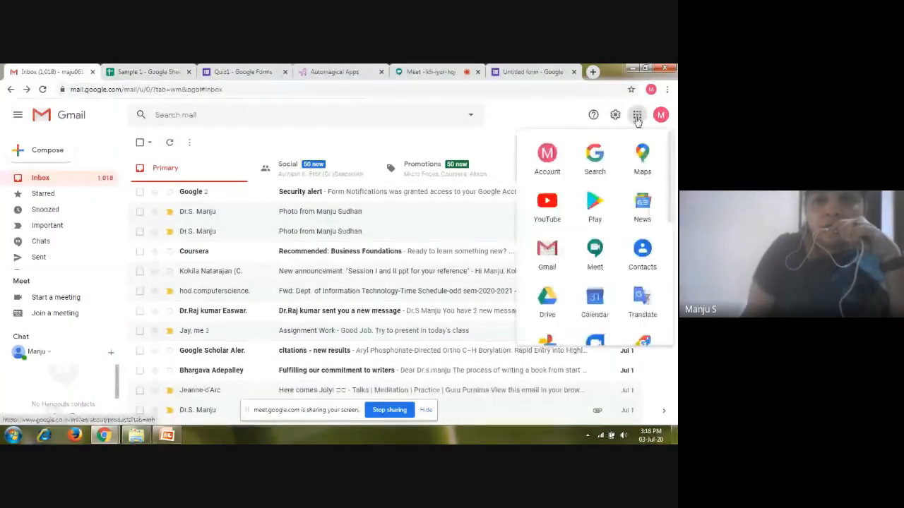
left_click_drag(670, 206, 668, 262)
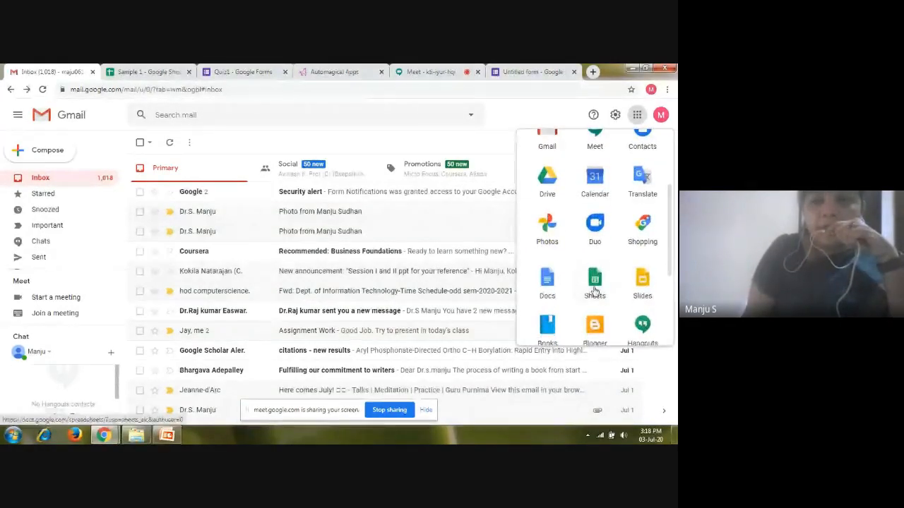
left_click(594, 283)
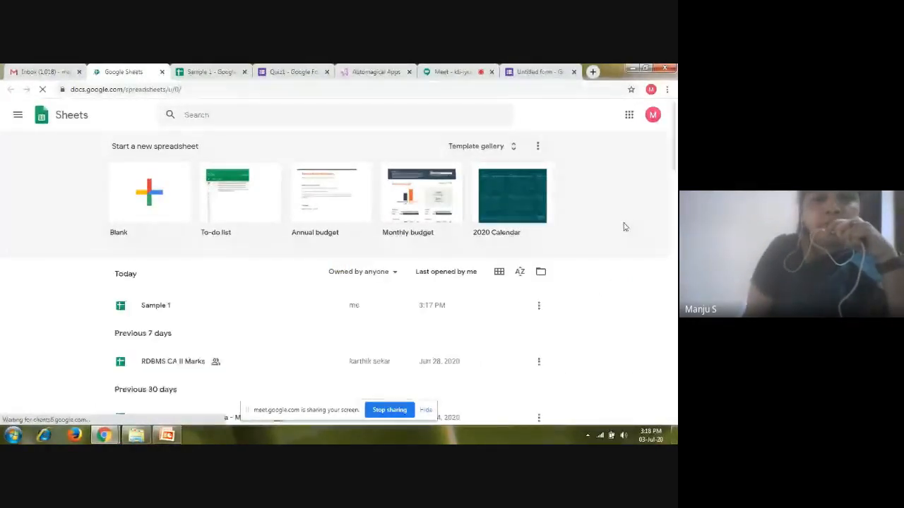
Open the DS CA II Marks spreadsheet from the recent files and look through its student rows, question marks and section totals
left_click_drag(672, 161, 672, 214)
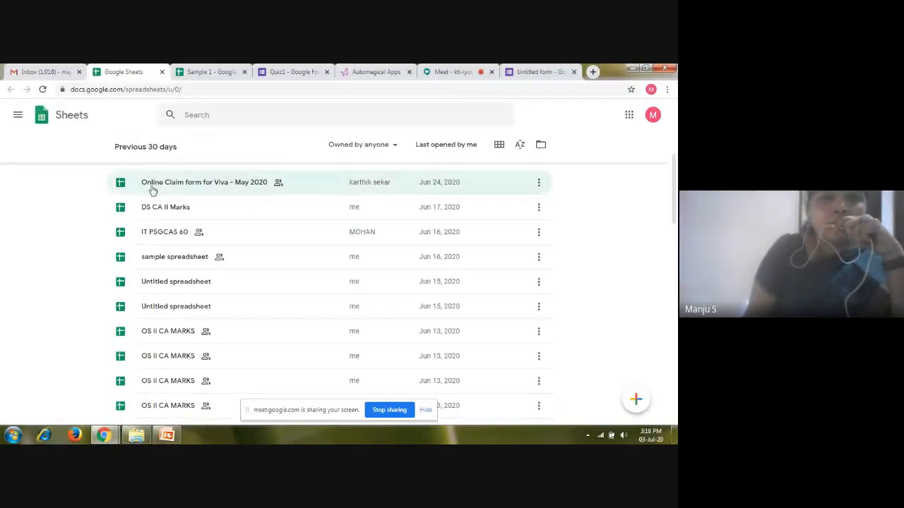
left_click(170, 209)
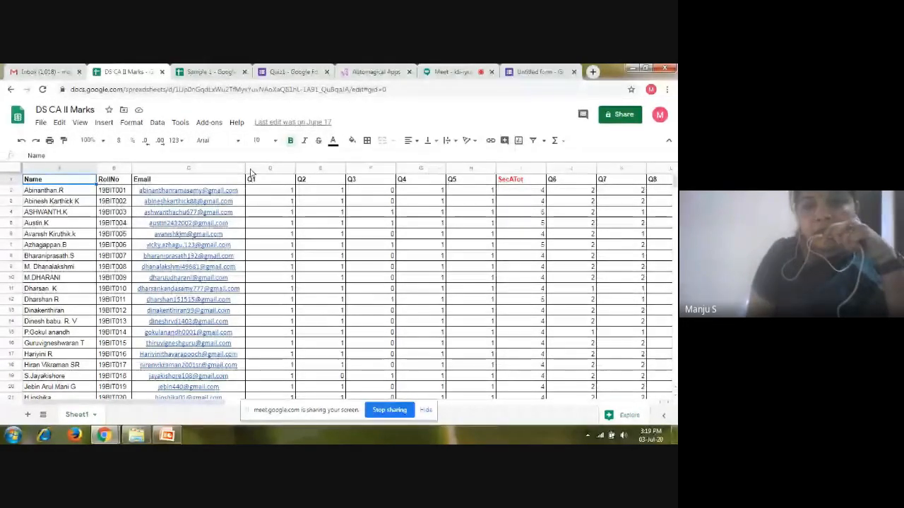
left_click(669, 403)
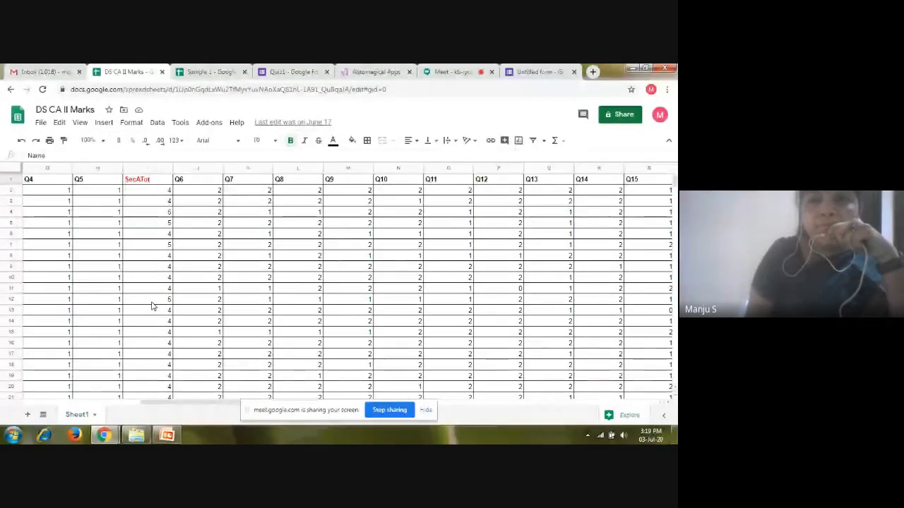
left_click(669, 404)
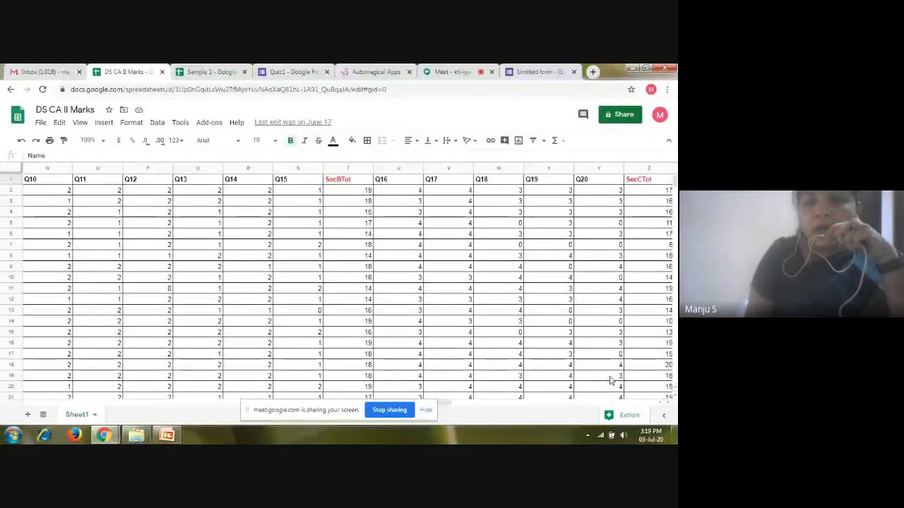
left_click(669, 404)
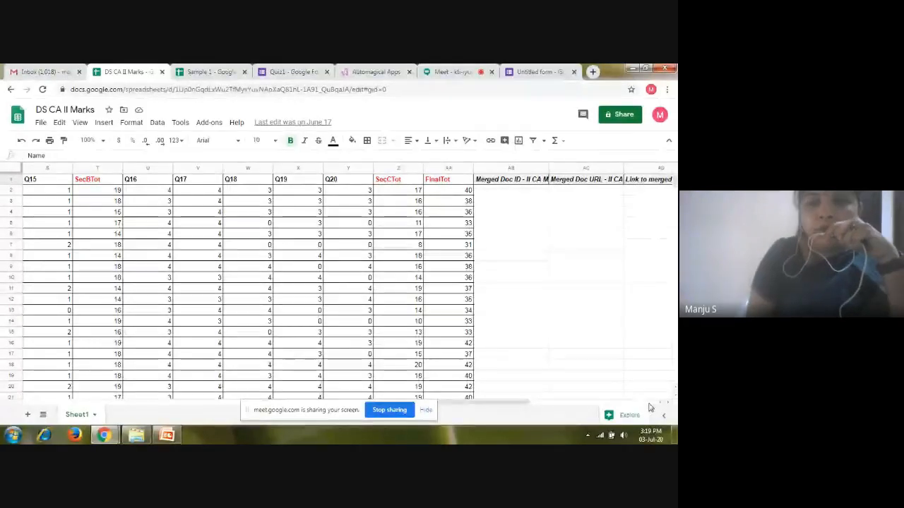
scroll(660, 406, "left", 10)
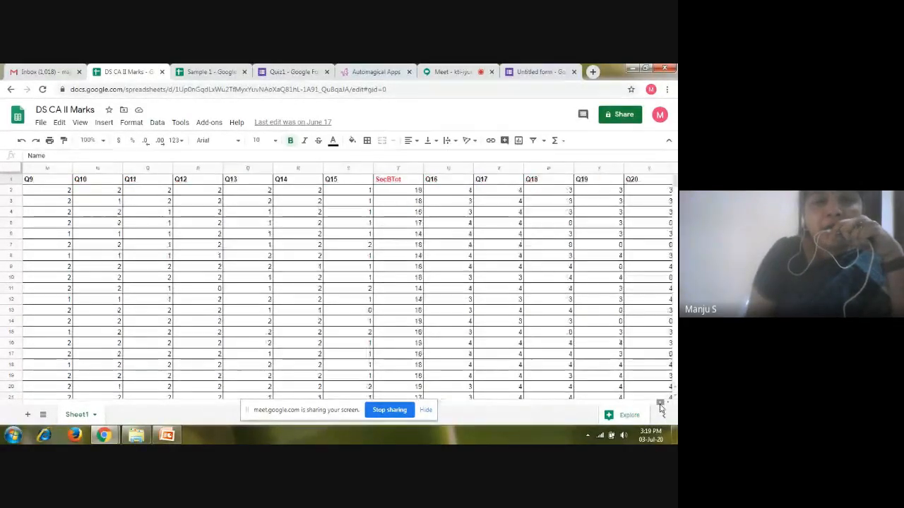
scroll(660, 407, "left", 6)
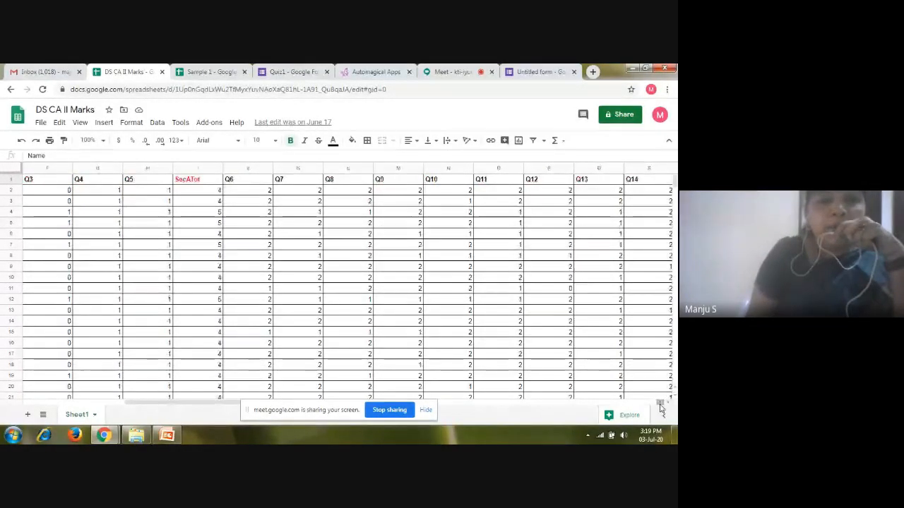
scroll(660, 407, "left", 4)
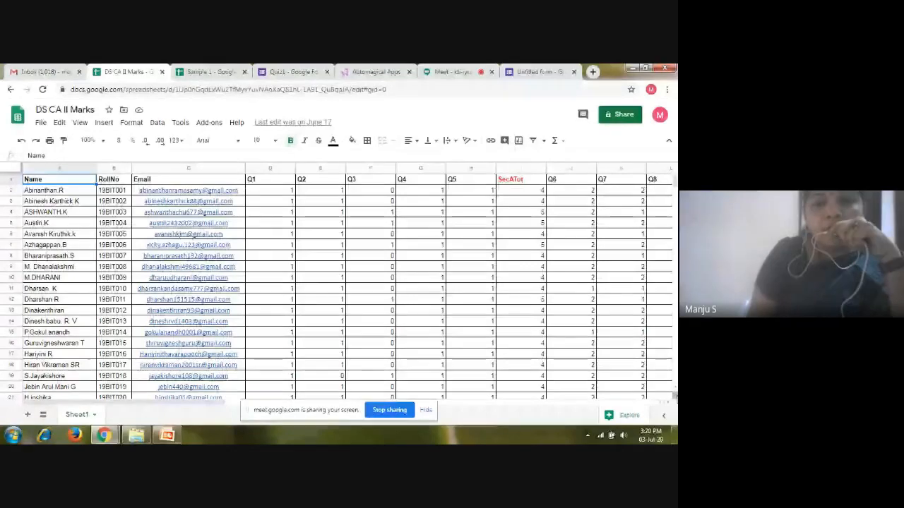
scroll(336, 282, "down", 1)
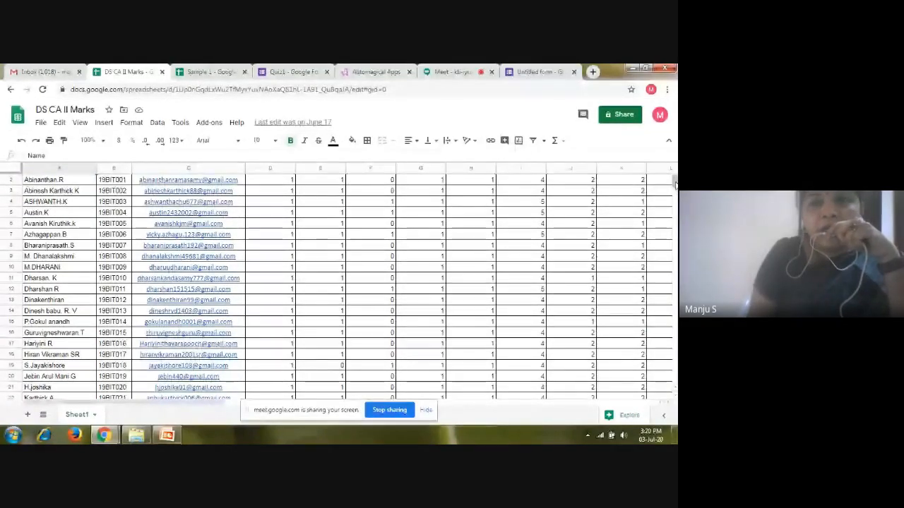
scroll(675, 183, "up", 1)
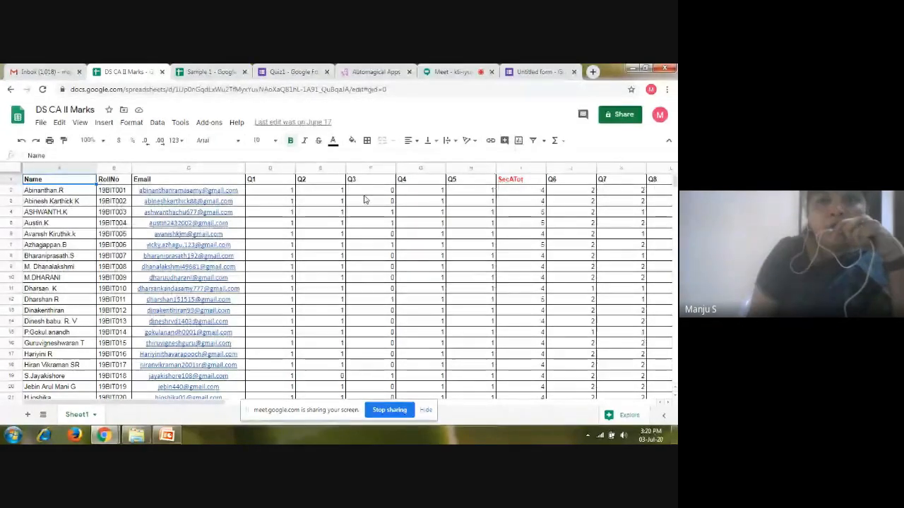
Close the Automagical Apps page, switch to Gmail and open the Google Slides home page from its Google apps list
left_click(408, 72)
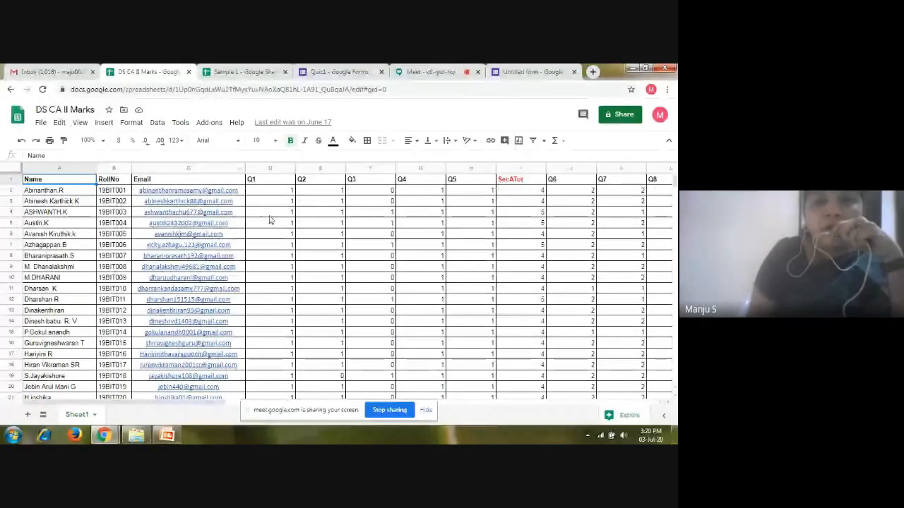
left_click_drag(270, 211, 424, 223)
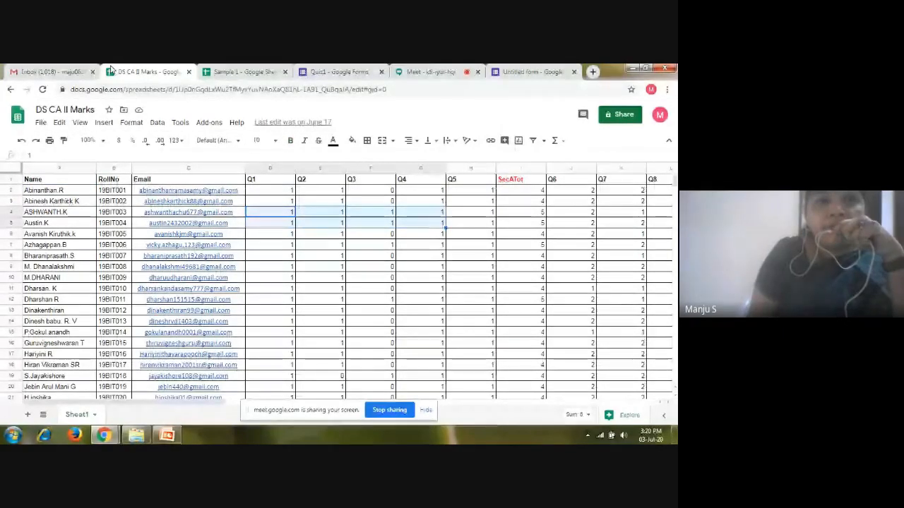
left_click(71, 71)
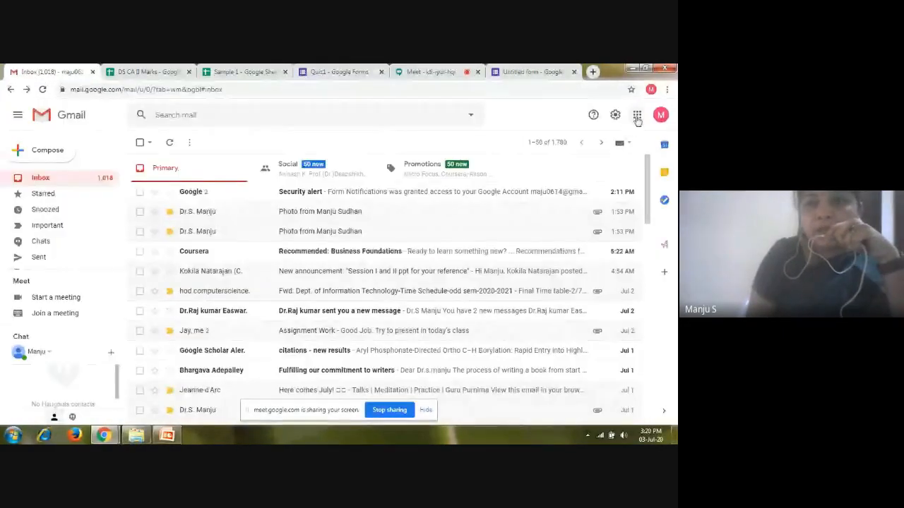
left_click(637, 114)
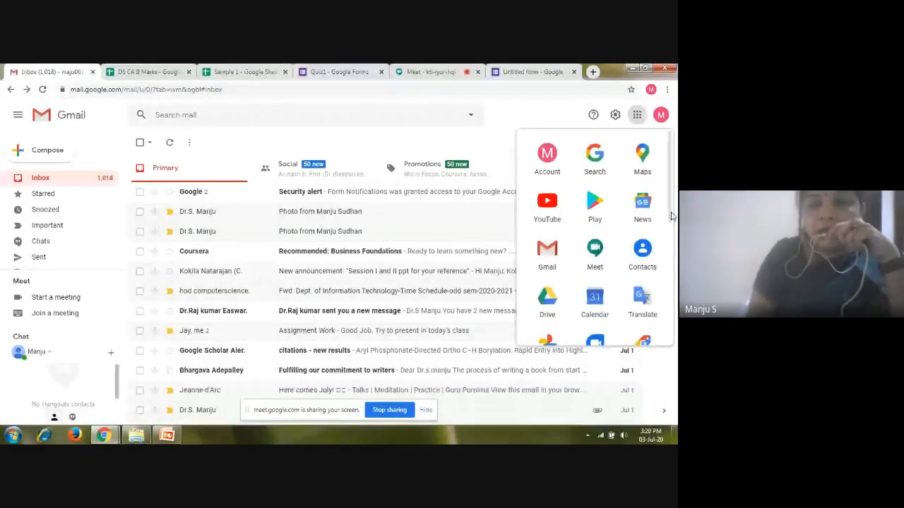
left_click_drag(674, 224, 674, 266)
scroll(675, 266, "down", 1)
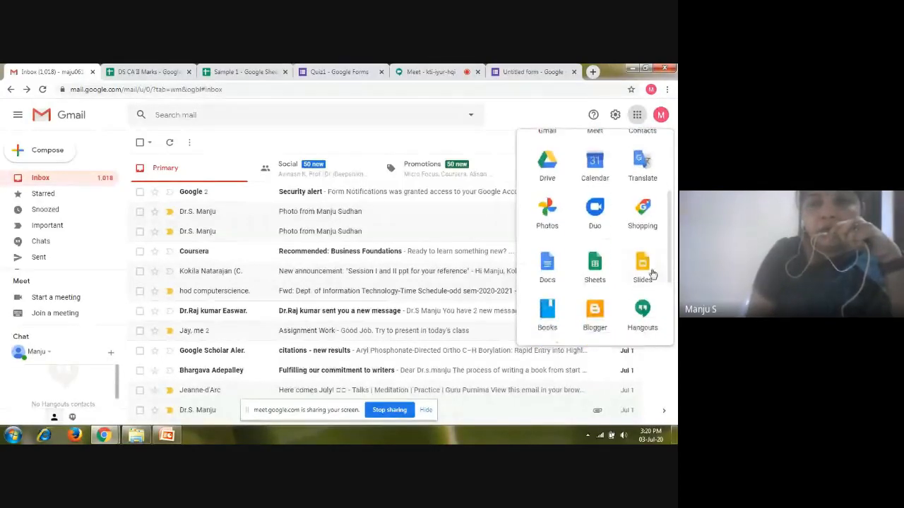
left_click(643, 268)
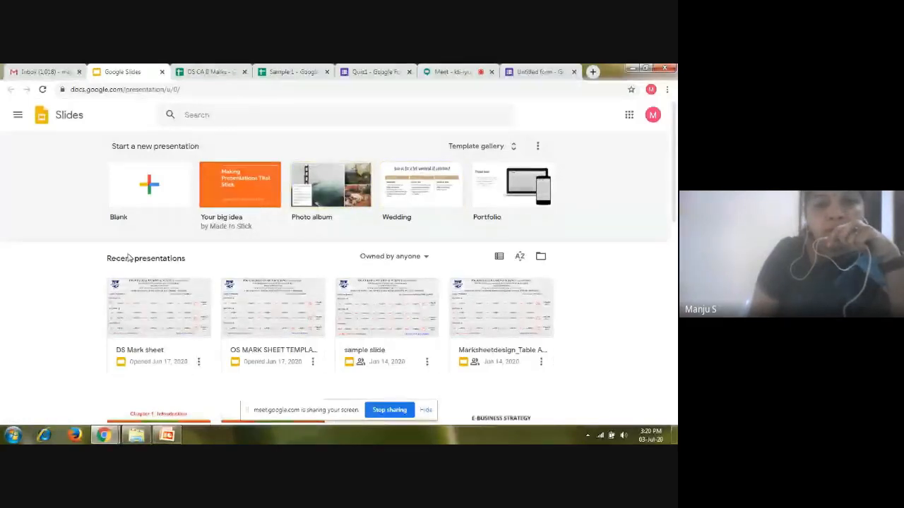
Open the DS Mark sheet presentation and paste a copy of its mark statement slide below the original
left_click(170, 308)
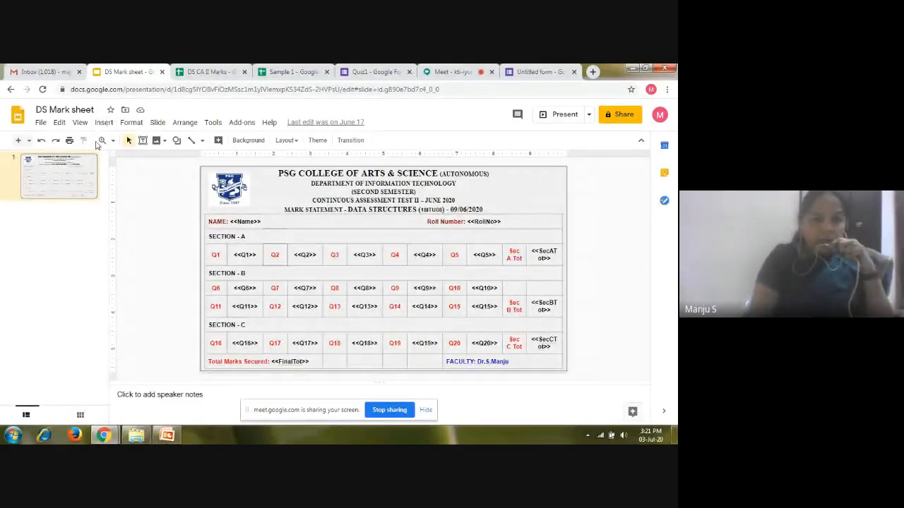
right_click(80, 190)
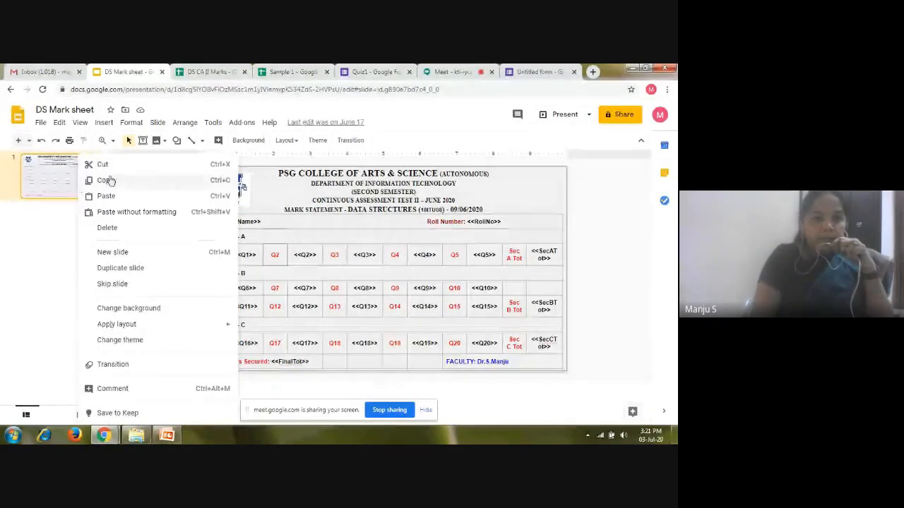
left_click(53, 213)
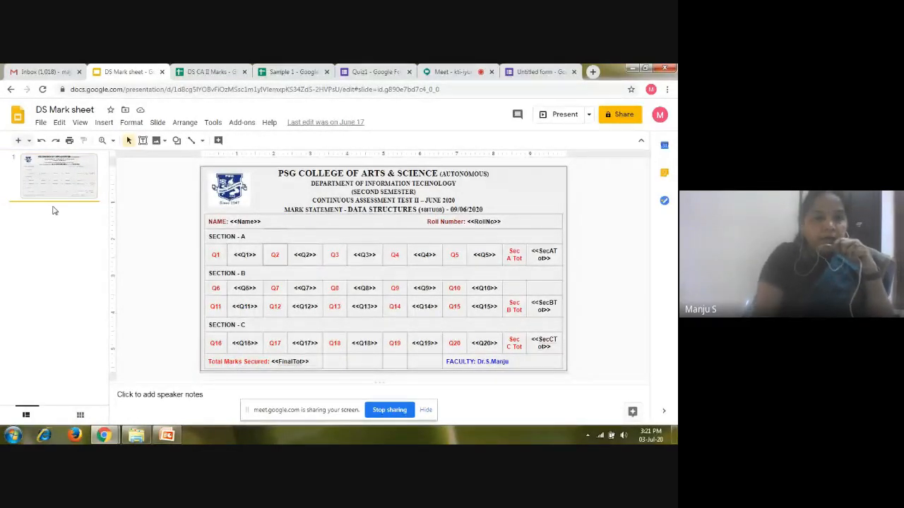
key("ctrl+v")
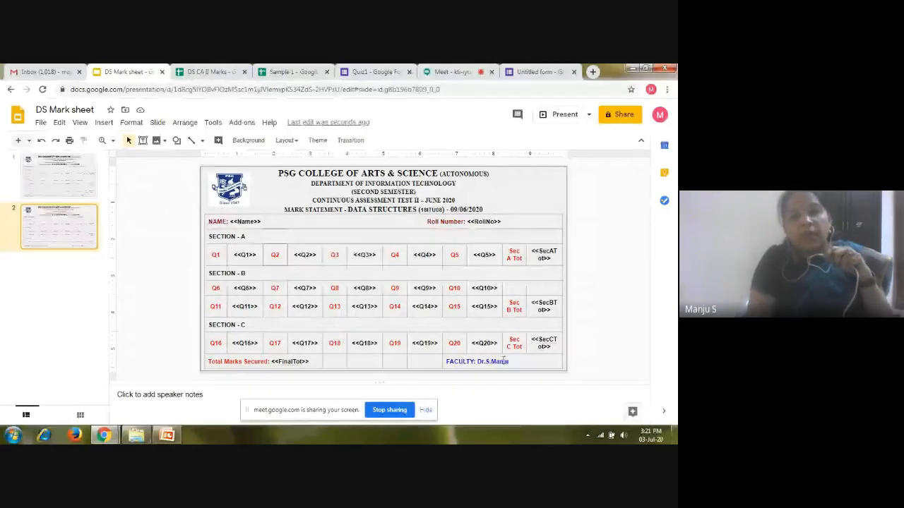
left_click_drag(508, 361, 477, 361)
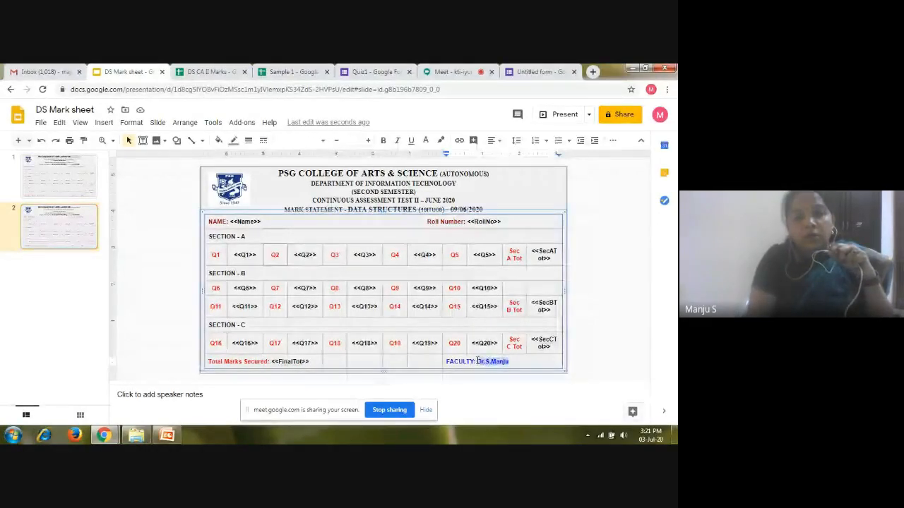
left_click(530, 362)
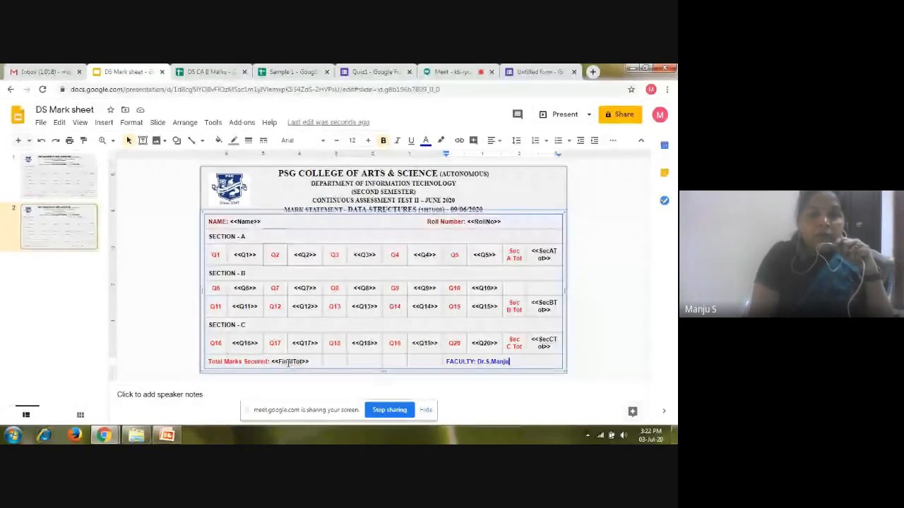
Switch back to the DS CA II Marks spreadsheet and view its available add-ons
left_click(197, 68)
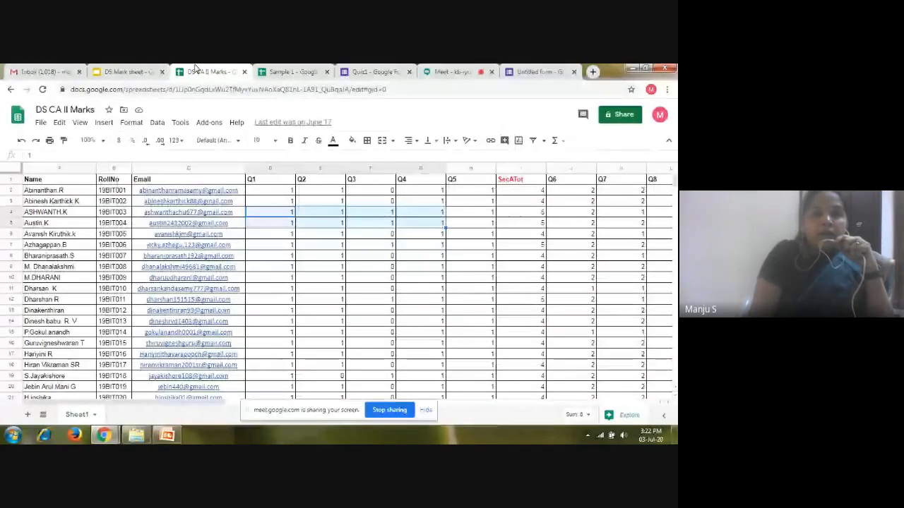
left_click(180, 124)
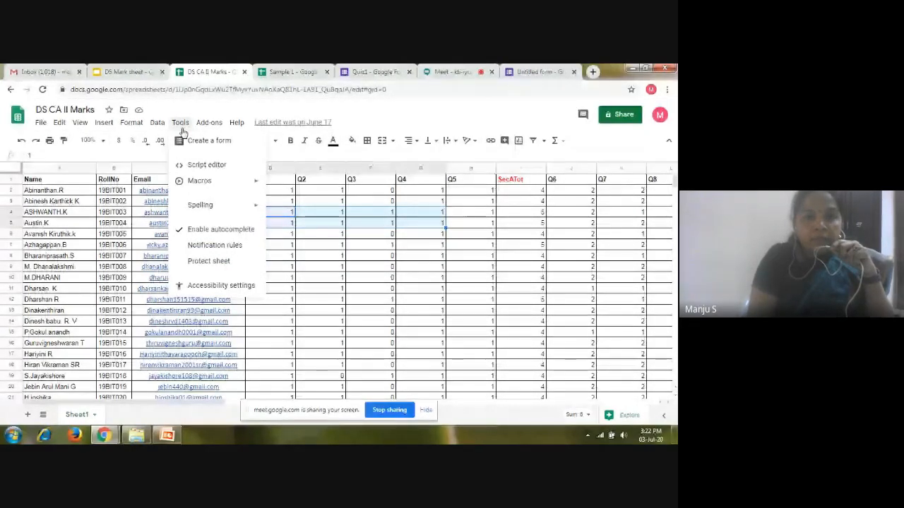
mouse_move(204, 128)
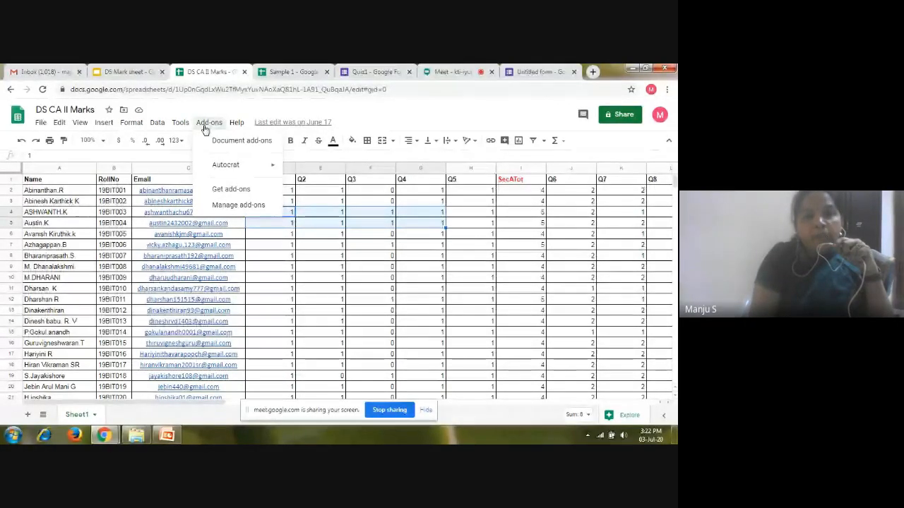
Switch to the Sample 1 spreadsheet and enter the name xyz in cell A2 and roll number 11 in B2
left_click(288, 70)
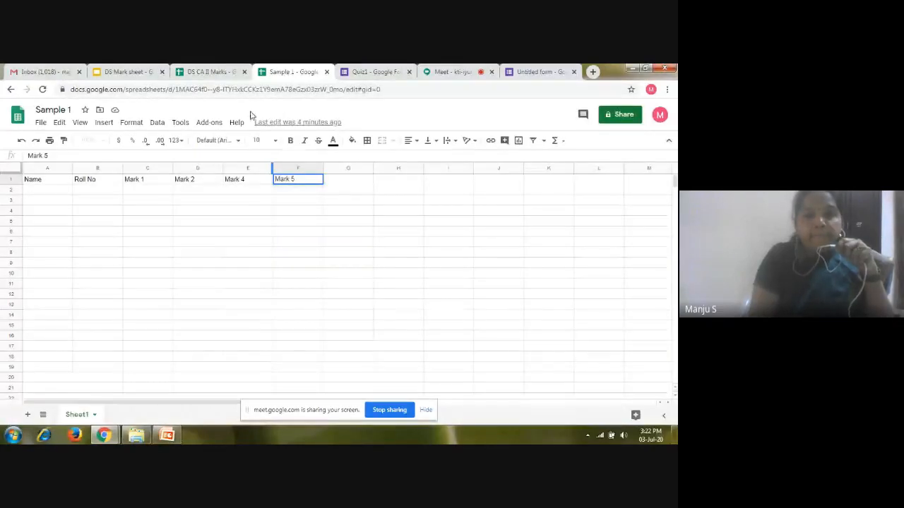
left_click(46, 192)
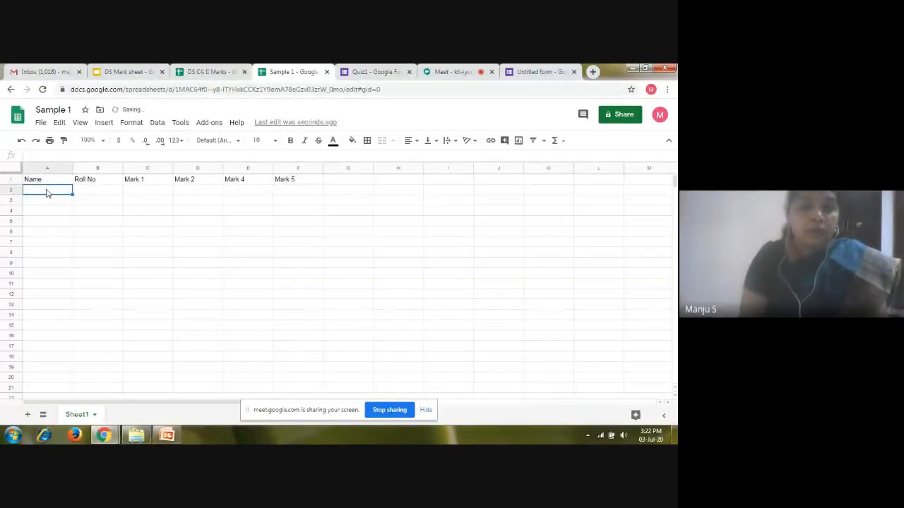
type("xy")
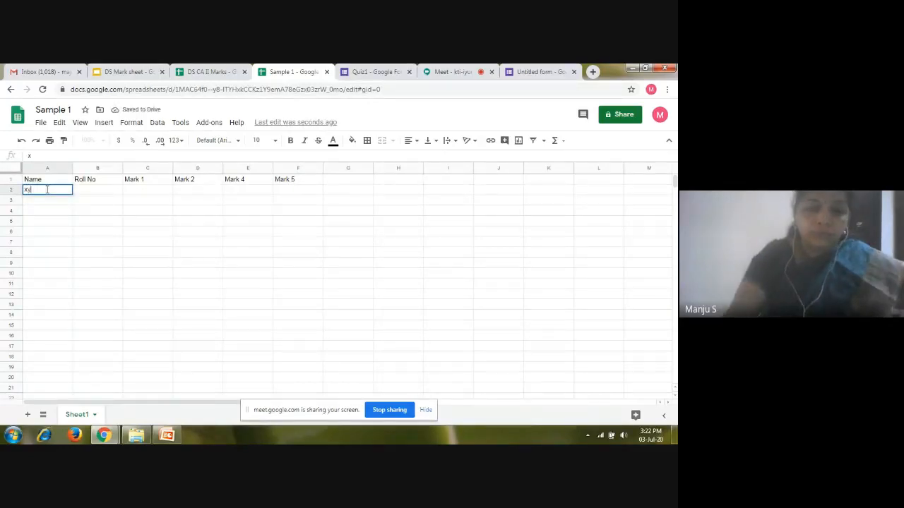
type("z")
key("Tab")
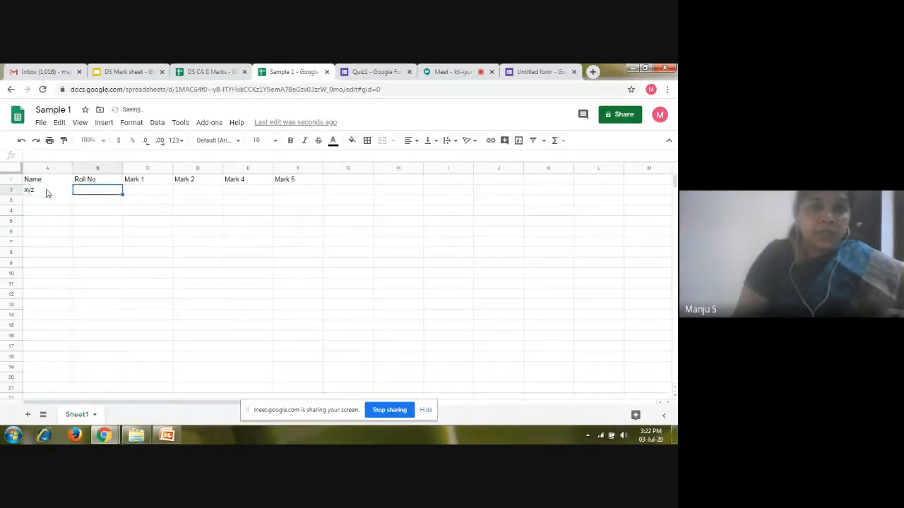
type("1")
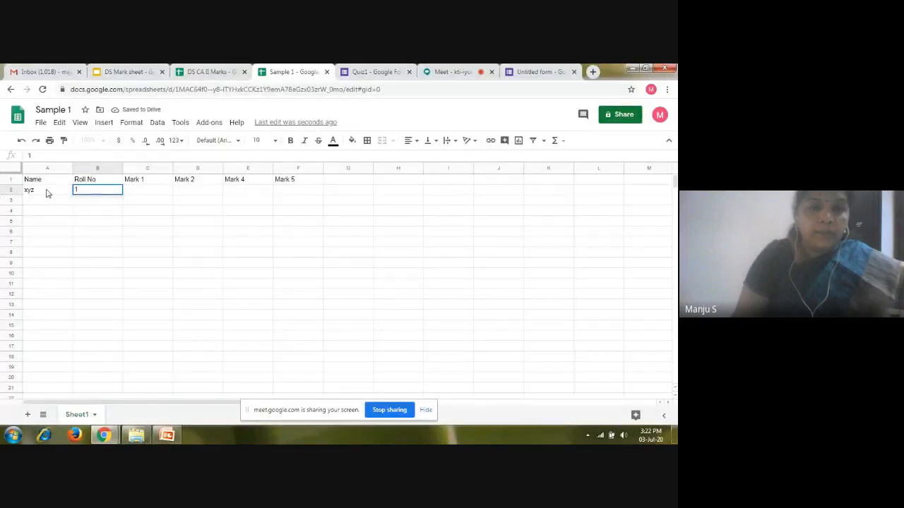
type("1")
key("Tab")
Fill in the student's marks 44, 56, 67 and 88 in cells C2 to F2
type("4")
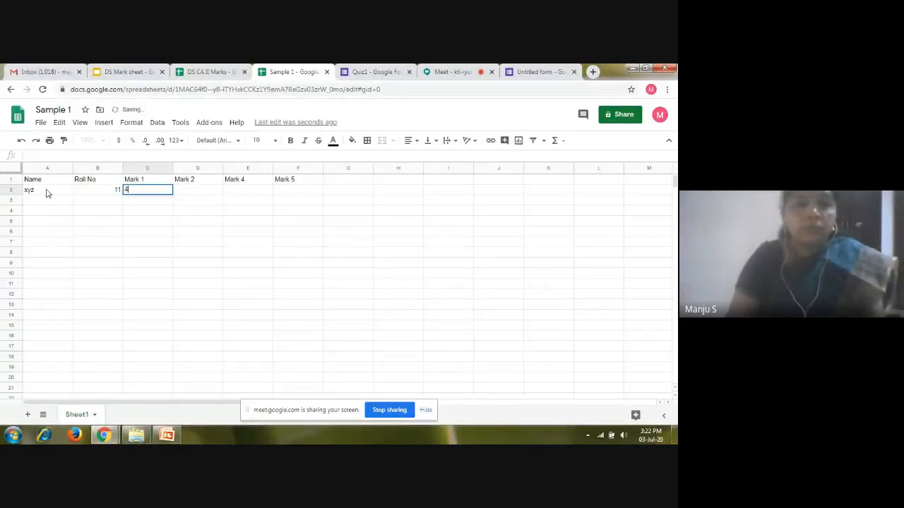
type("4")
key("Tab")
type("56")
key("Tab")
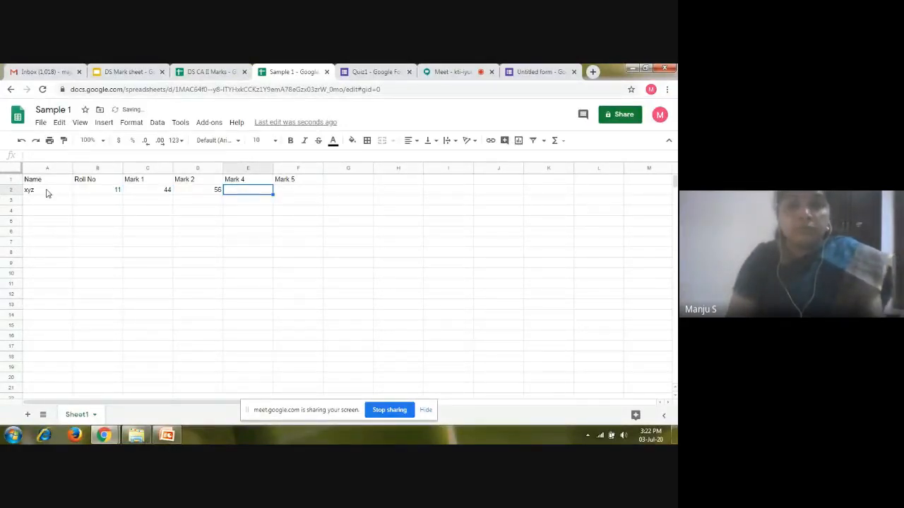
type("67")
key("Tab")
type("88")
key("Tab")
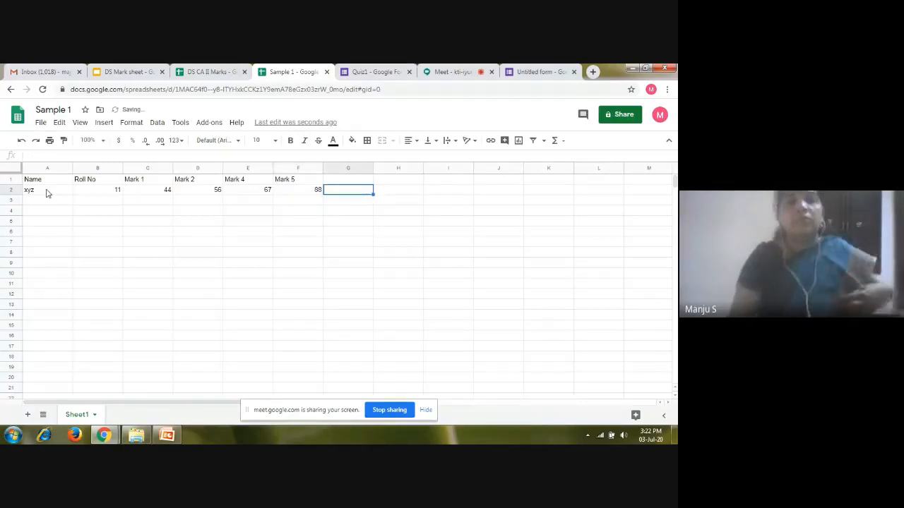
Browse the add-ons marketplace from Sample 1, look for Autocrat with the search text Aut, and close the marketplace
left_click(209, 123)
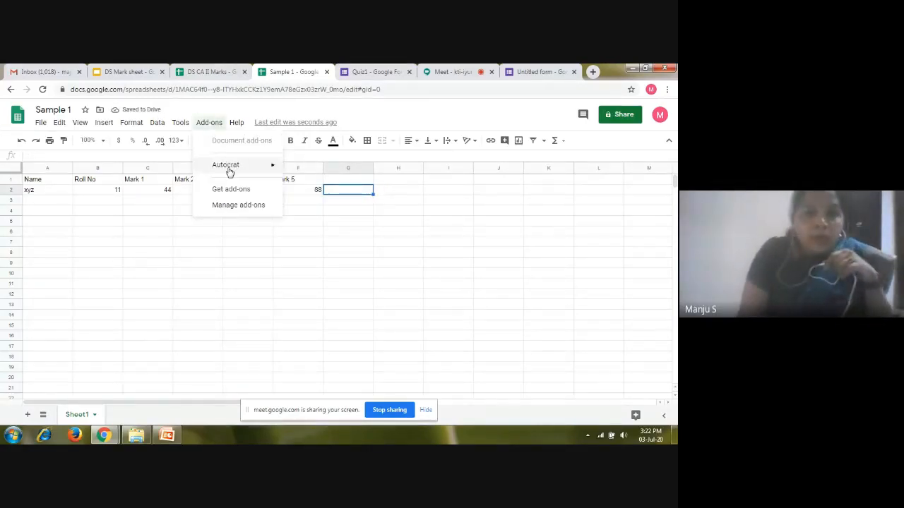
mouse_move(229, 172)
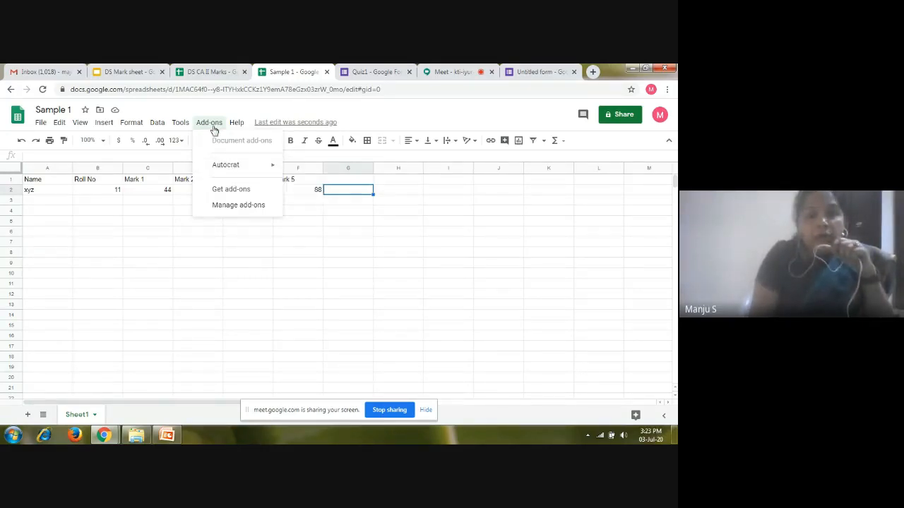
left_click(225, 191)
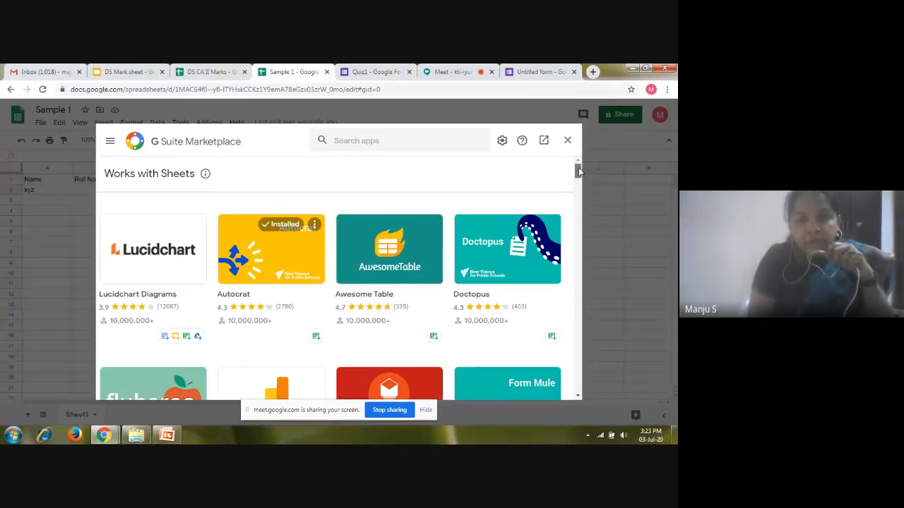
left_click_drag(577, 170, 577, 152)
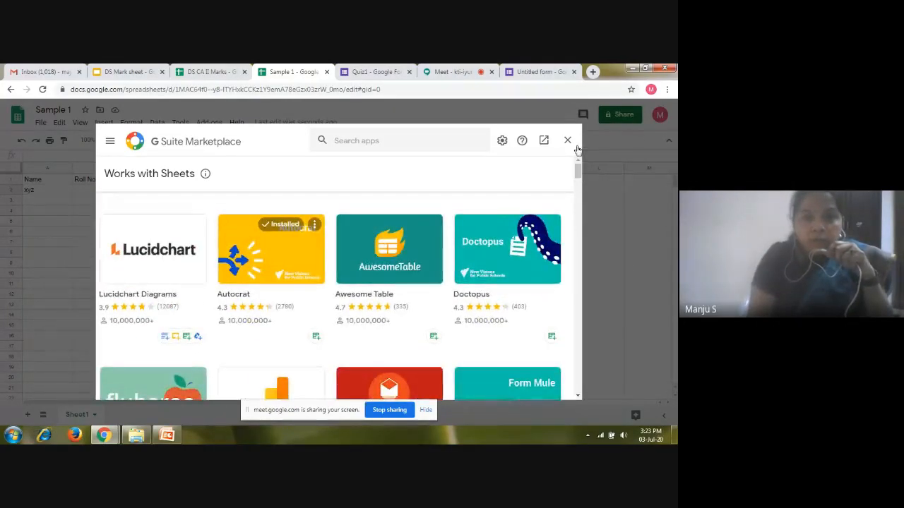
left_click(388, 146)
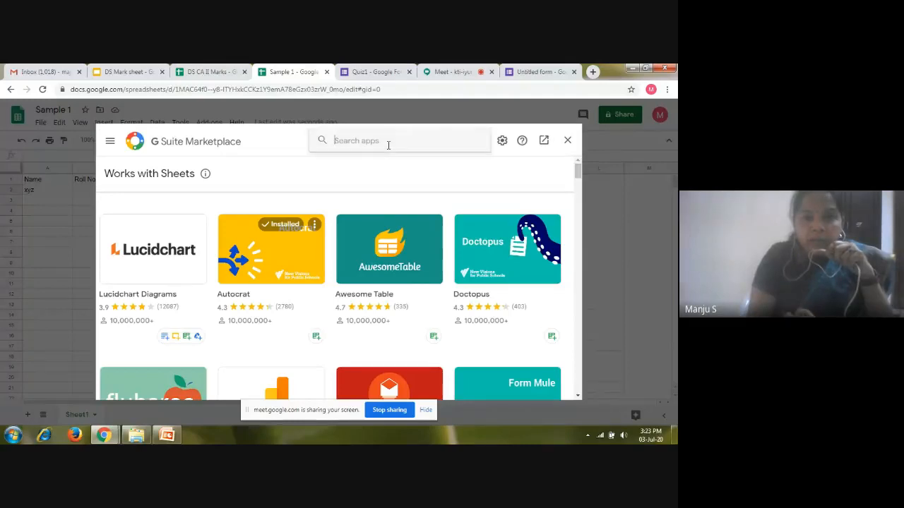
type("A")
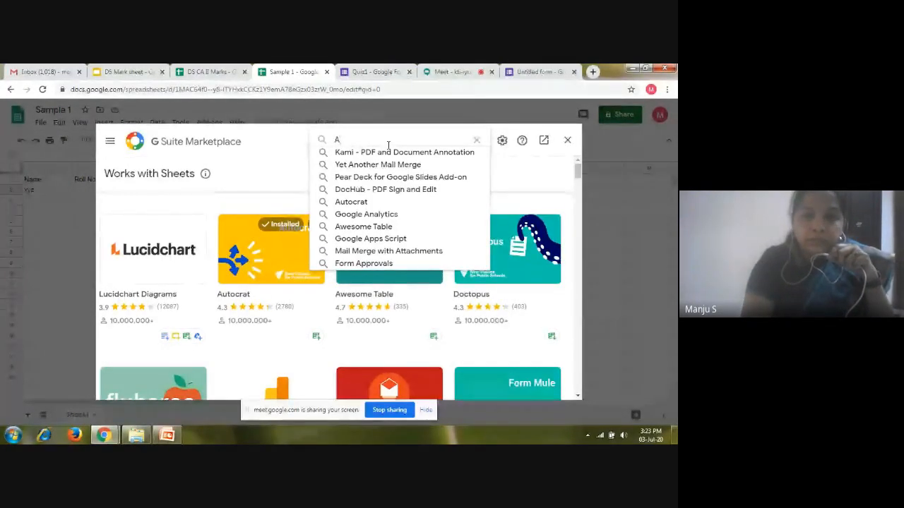
type("ut")
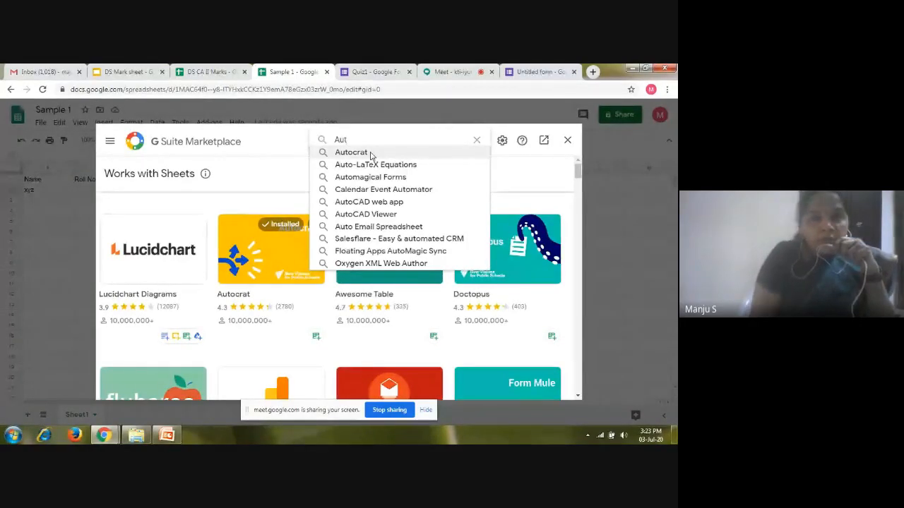
left_click(228, 205)
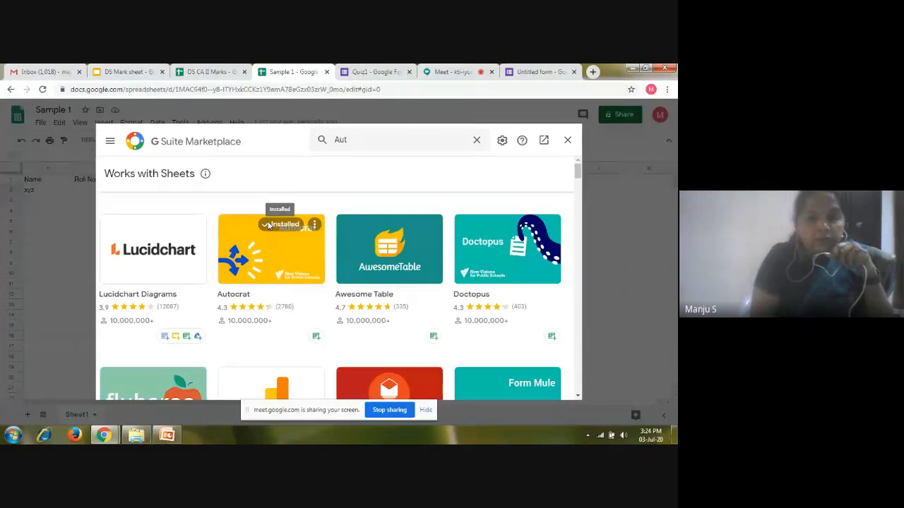
left_click(568, 141)
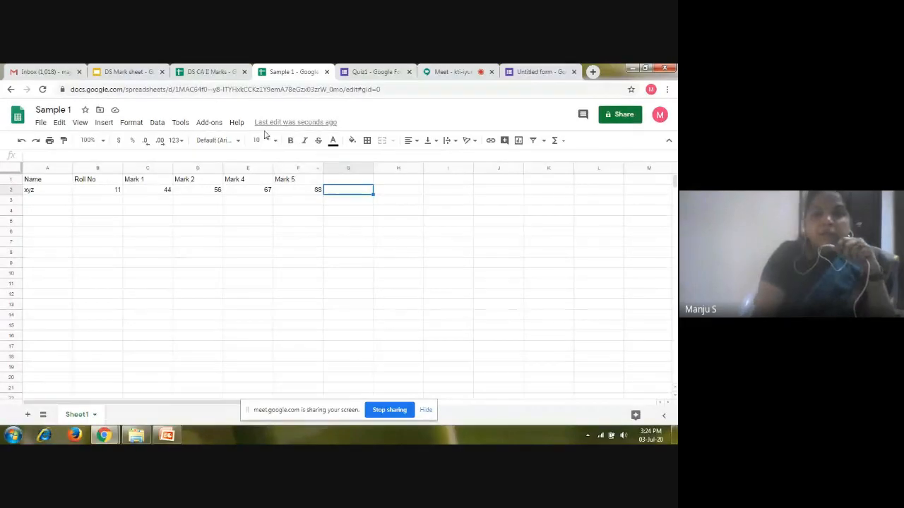
Open Autocrat in the Sample 1 spreadsheet, create a merge job named Internal Marks and continue to template selection
left_click(210, 125)
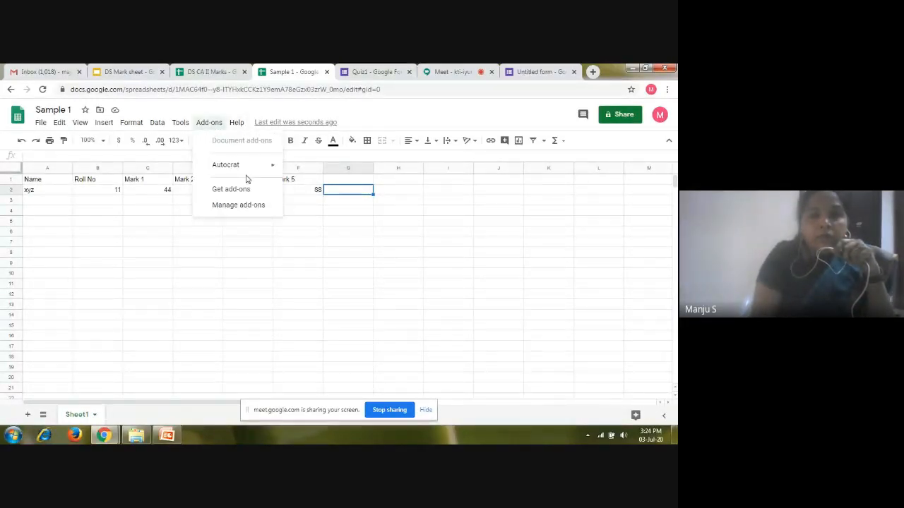
mouse_move(241, 171)
left_click(313, 169)
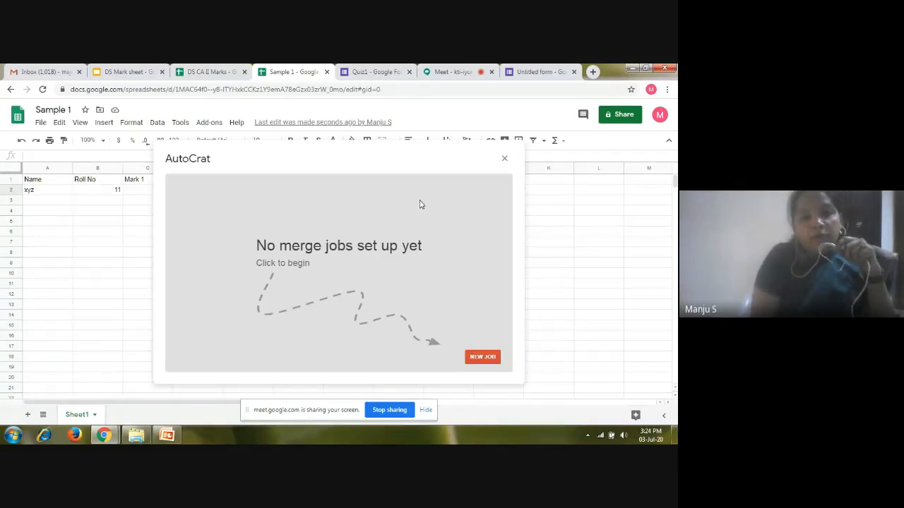
left_click(483, 357)
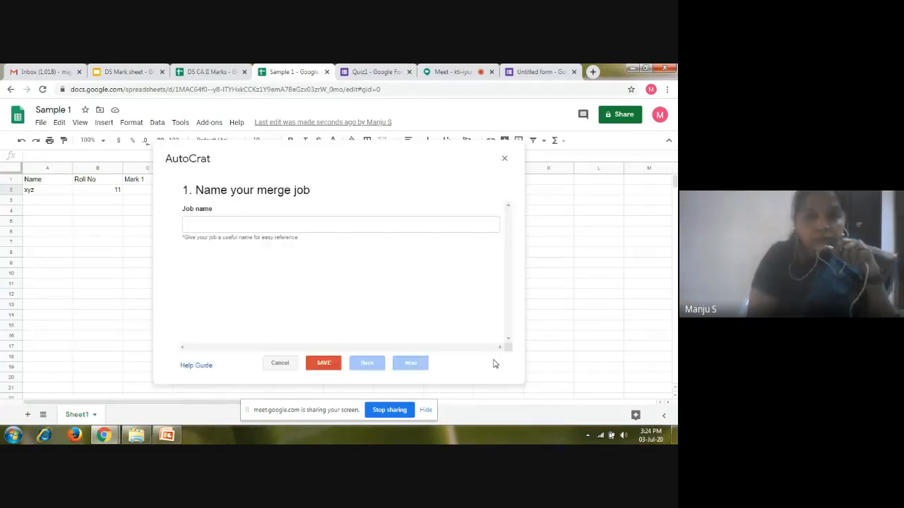
left_click(242, 223)
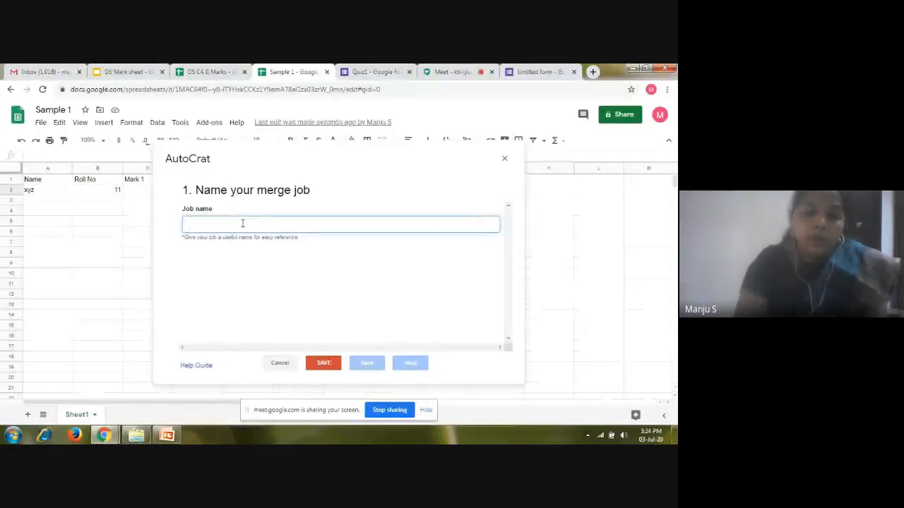
type("m")
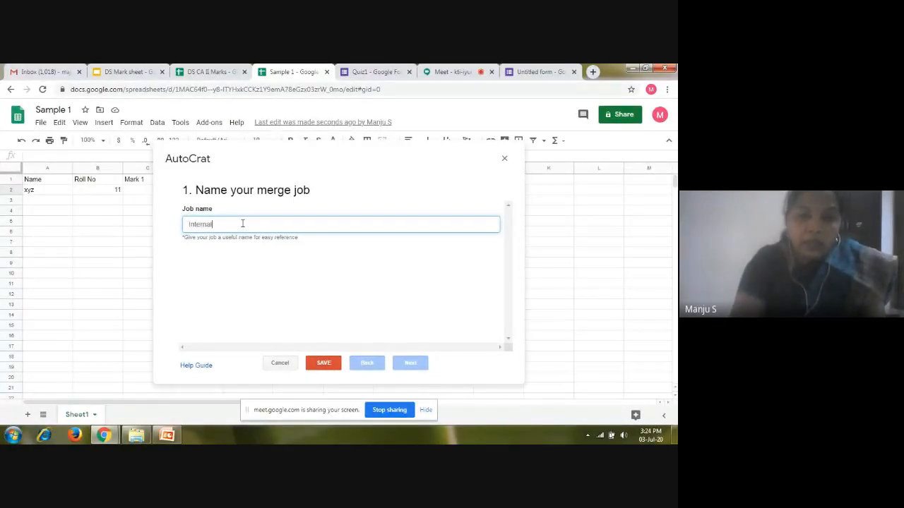
type("nternal Mar")
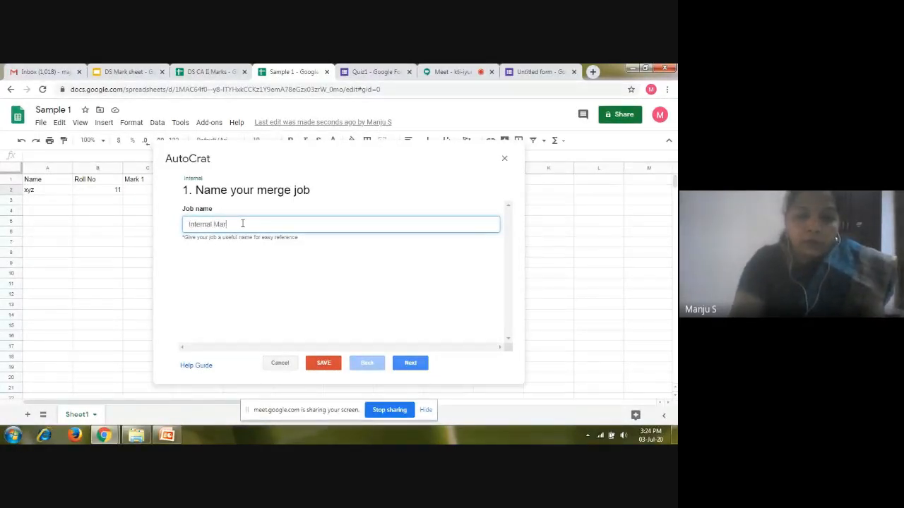
type("ks")
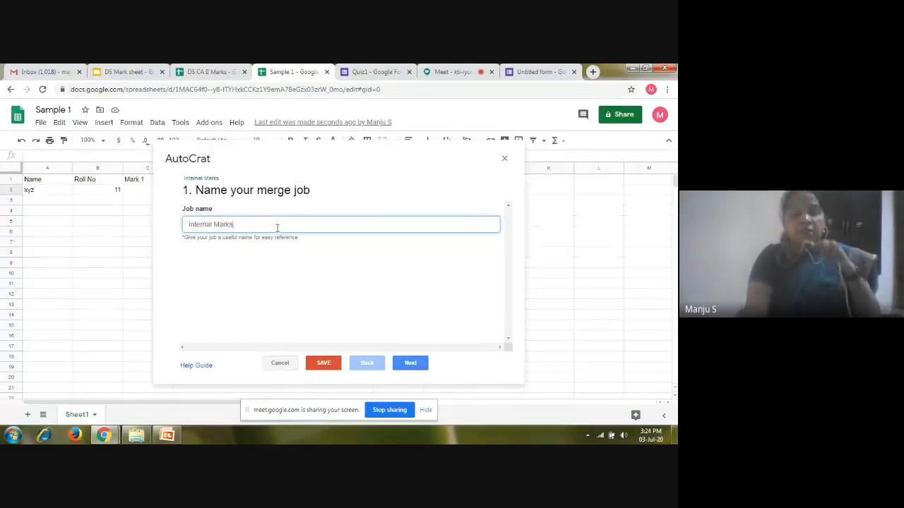
left_click(410, 362)
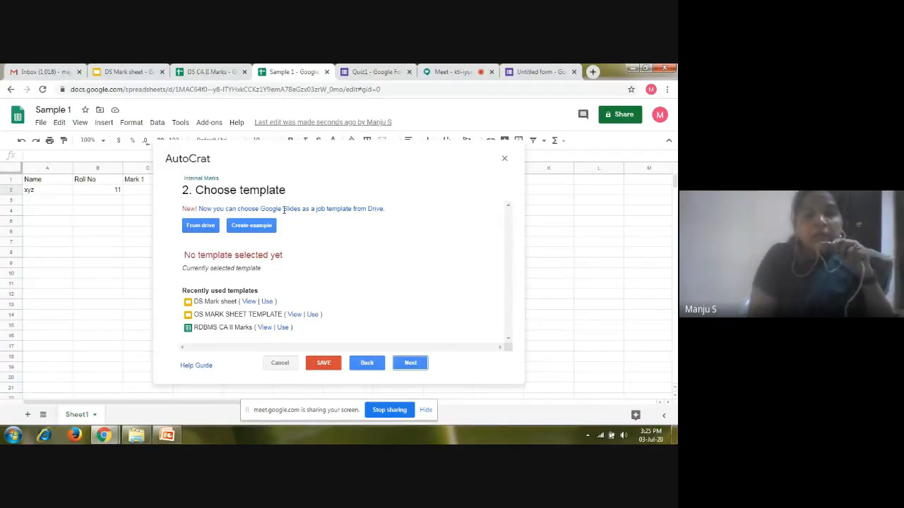
Choose the DS Mark sheet presentation from Drive as the job's template and proceed to source data mapping
left_click_drag(261, 208, 293, 206)
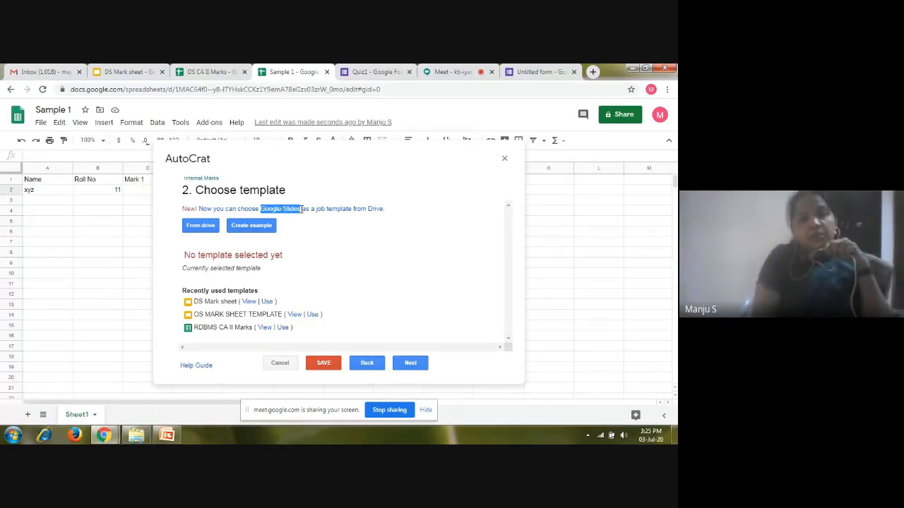
left_click(322, 246)
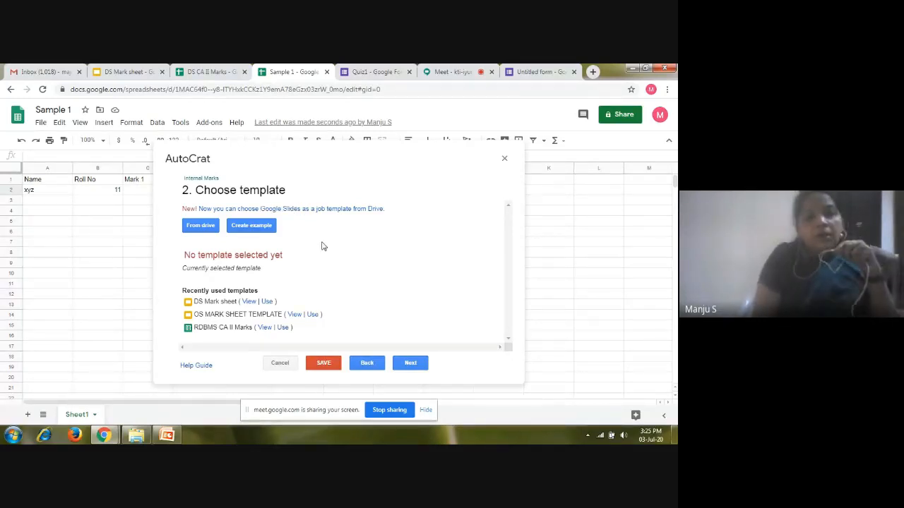
left_click(191, 227)
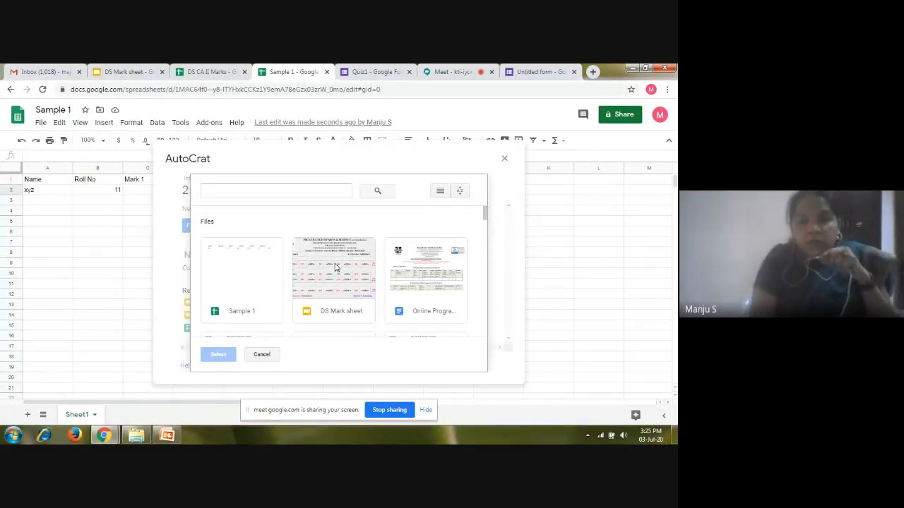
left_click(336, 267)
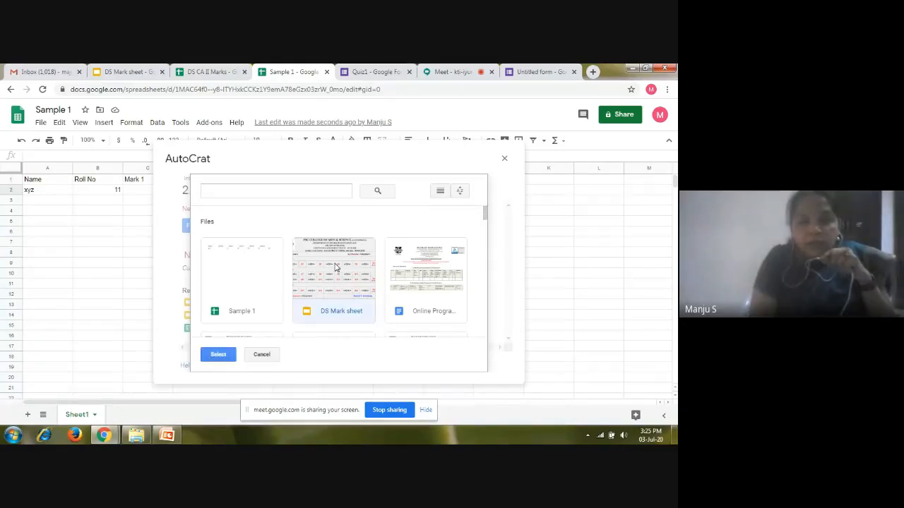
left_click(216, 356)
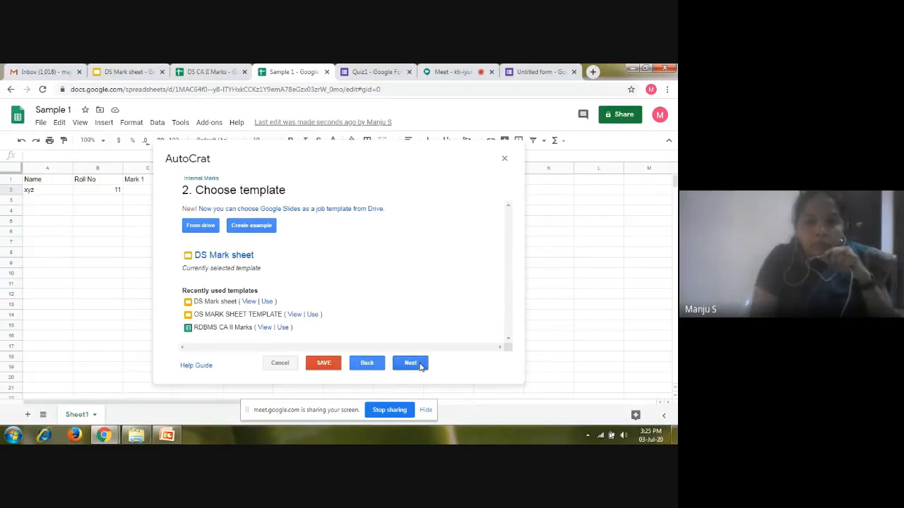
left_click(411, 363)
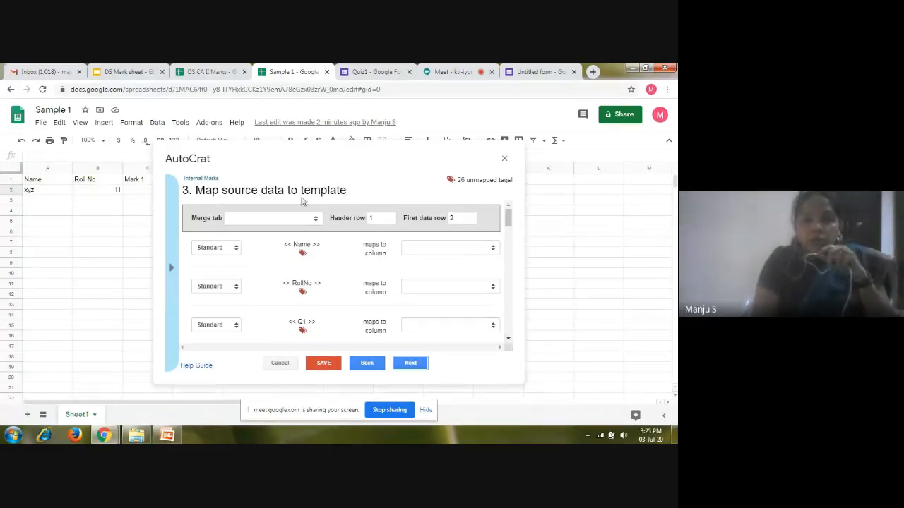
Set the merge tab to Sheet1 for the Internal Marks job and close Autocrat without saving
left_click(315, 221)
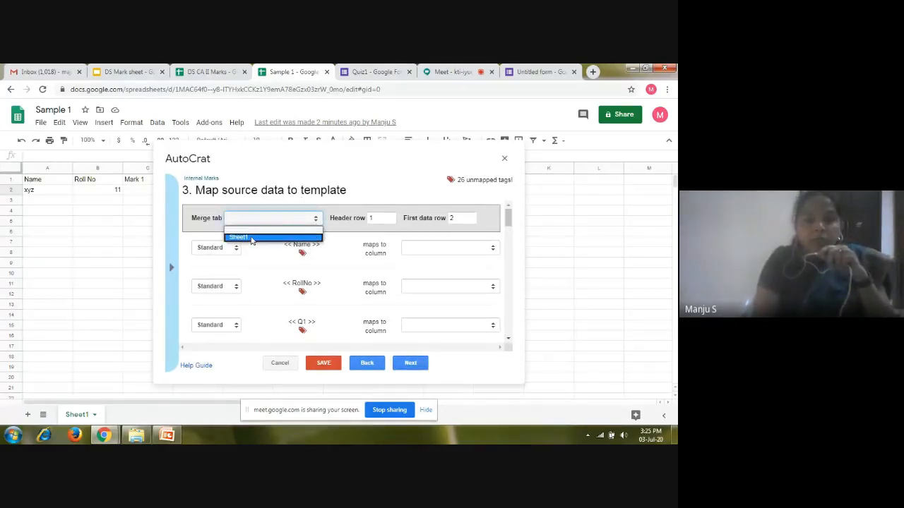
left_click(249, 238)
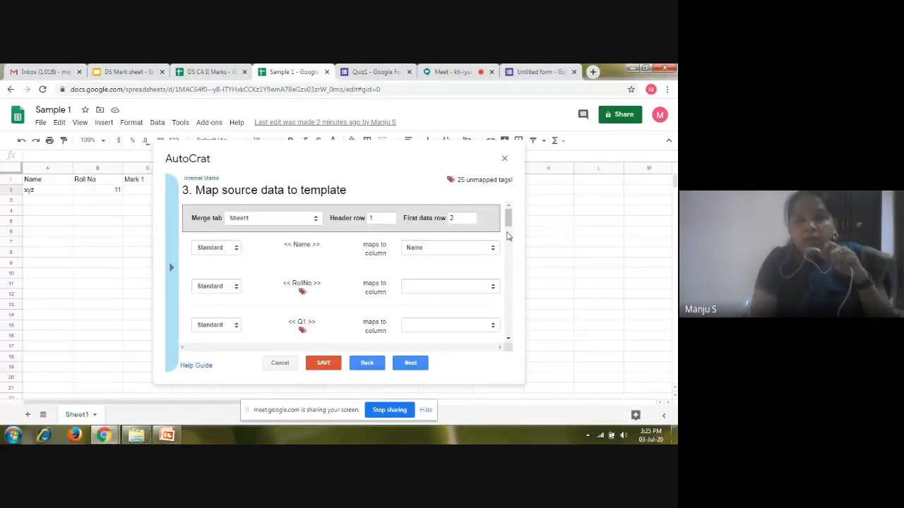
mouse_move(509, 217)
left_mouse_down()
mouse_move(509, 235)
mouse_move(510, 218)
left_mouse_up()
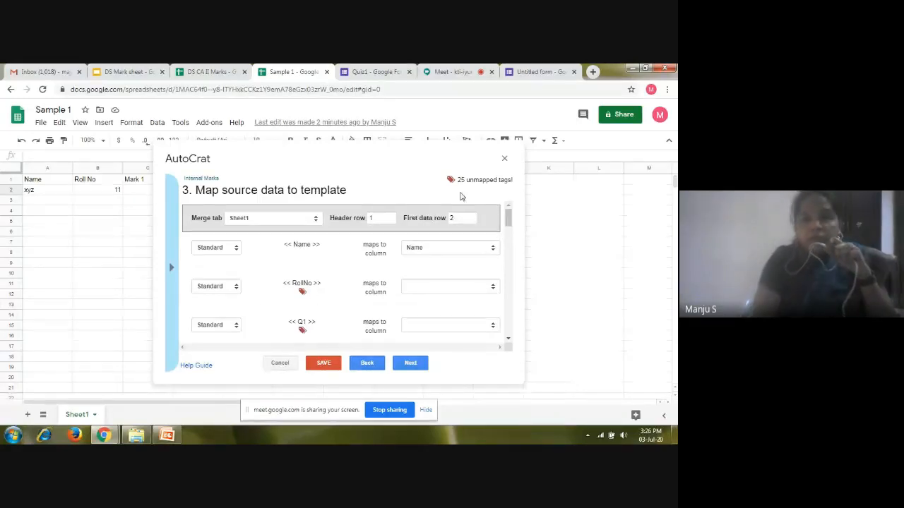
left_click(504, 159)
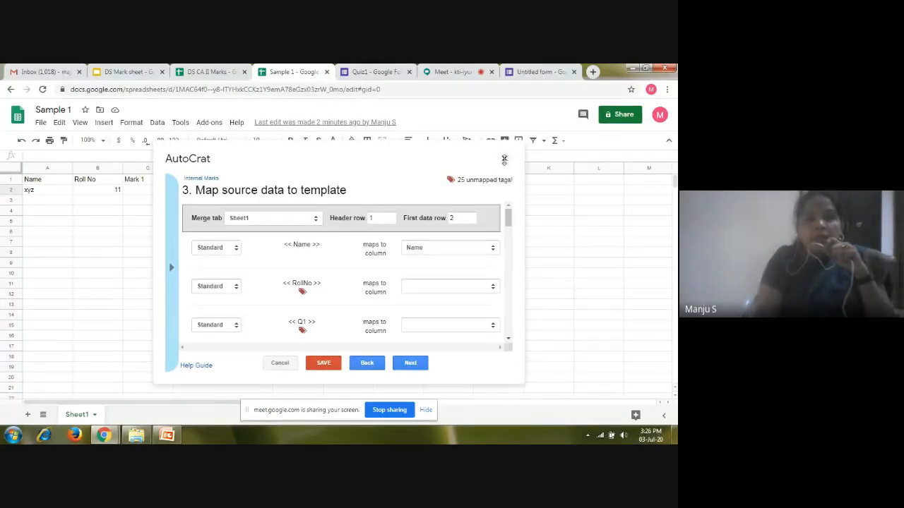
Switch to the DS CA II Marks spreadsheet and open Autocrat's list of existing jobs
left_click(203, 73)
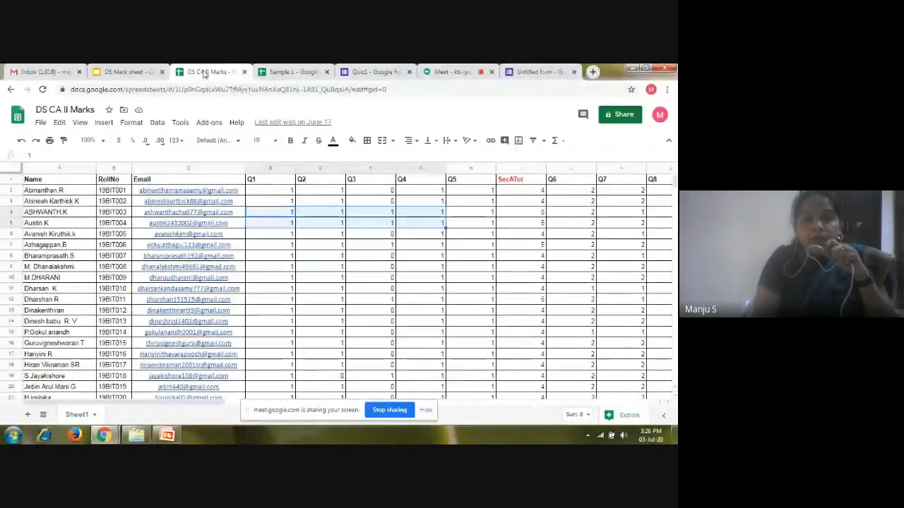
left_click(211, 122)
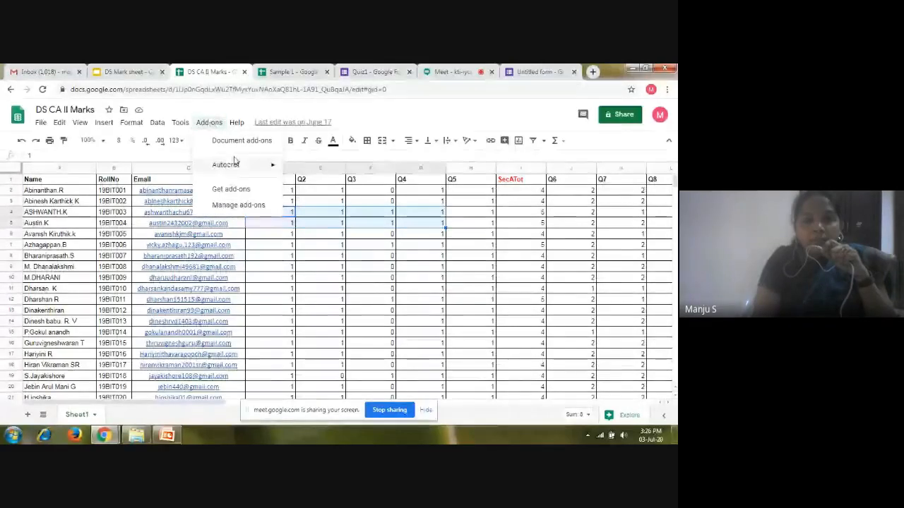
mouse_move(234, 166)
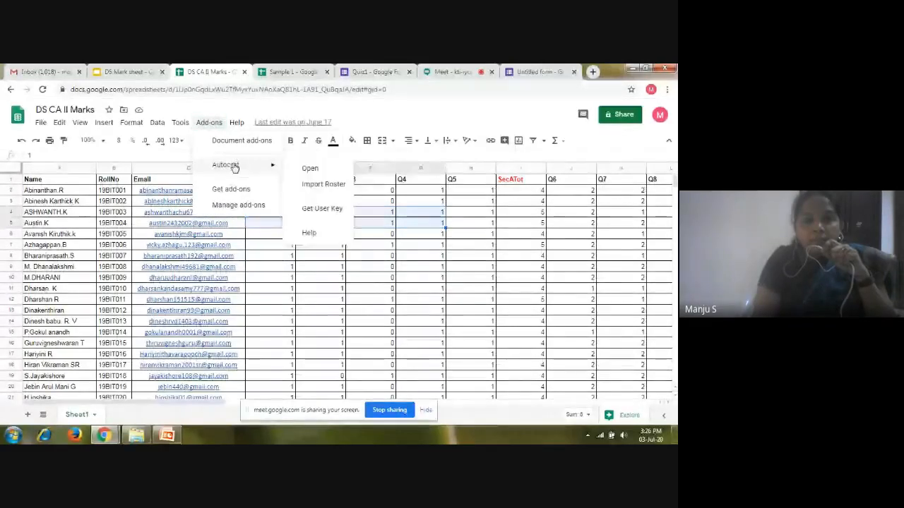
left_click(305, 169)
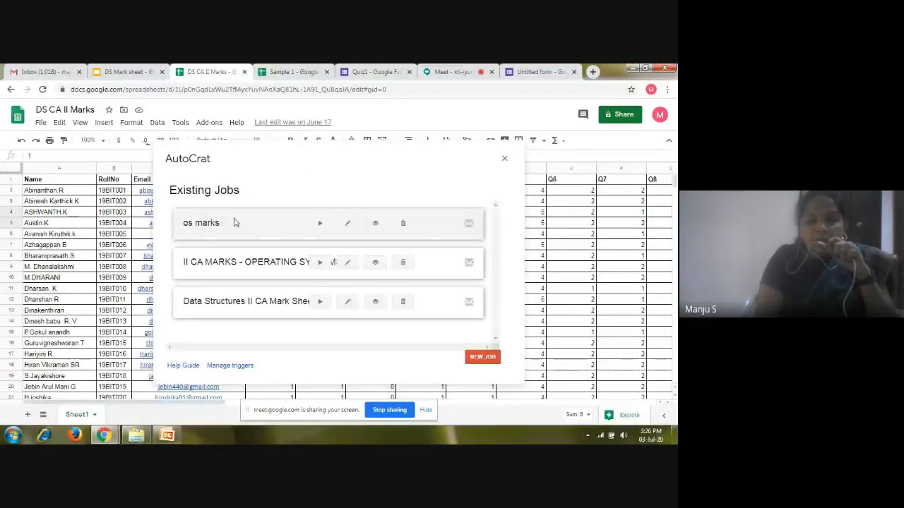
Create a merge job named New and continue past the naming stage
left_click(483, 357)
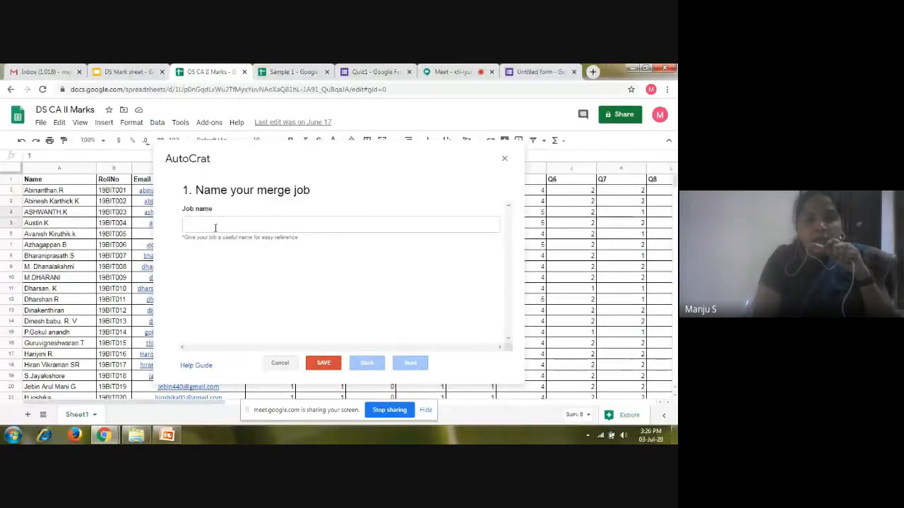
left_click(216, 227)
type("Ne")
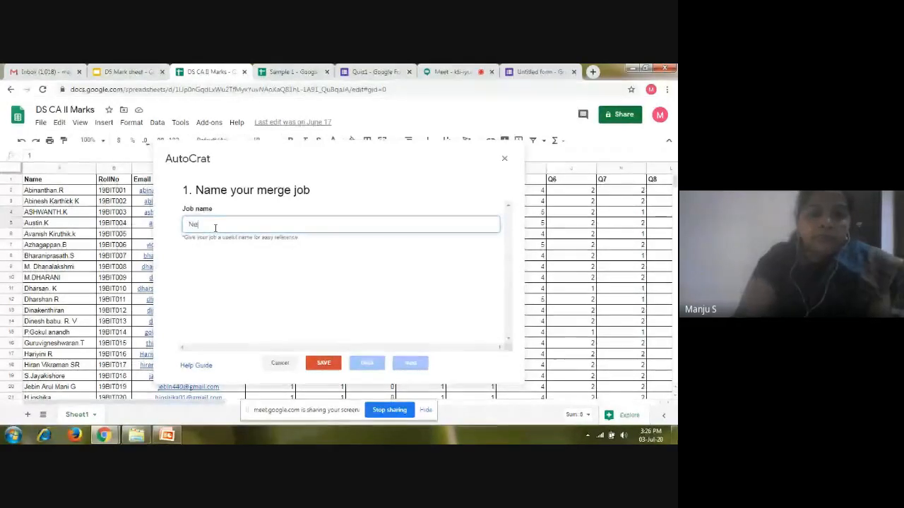
type("w")
left_click(415, 365)
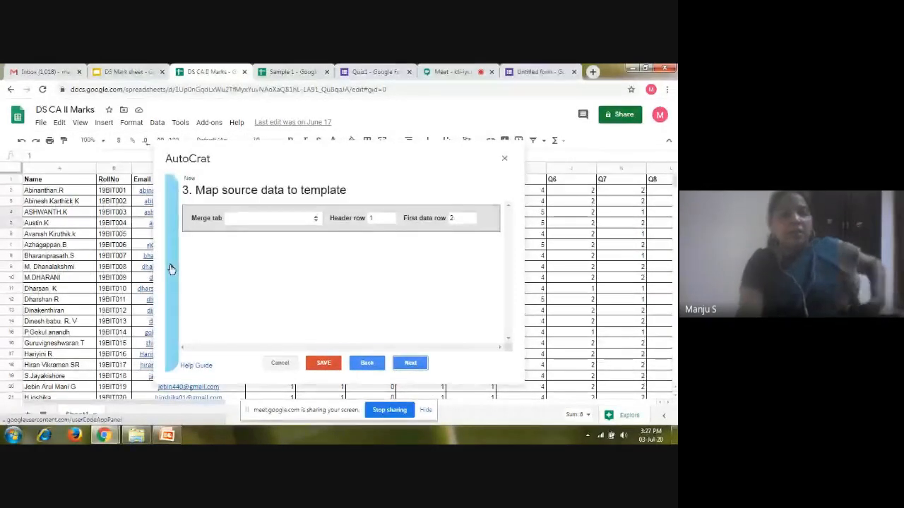
Set the merge tab to Sheet1 for the New job and view the available merge tags
left_click(315, 222)
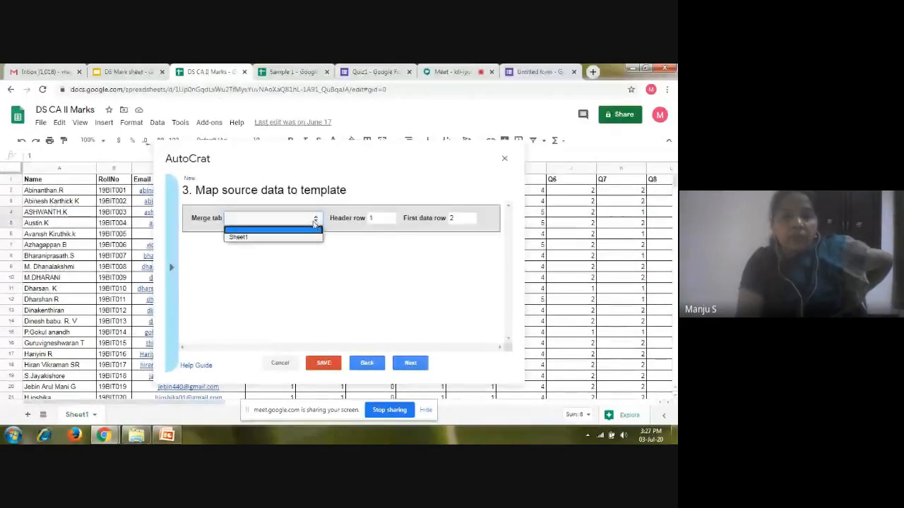
left_click(264, 240)
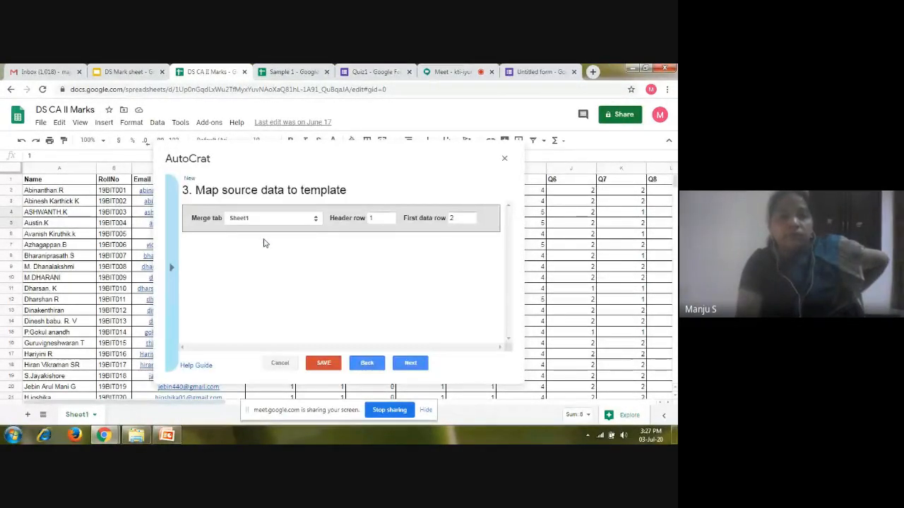
left_click(170, 267)
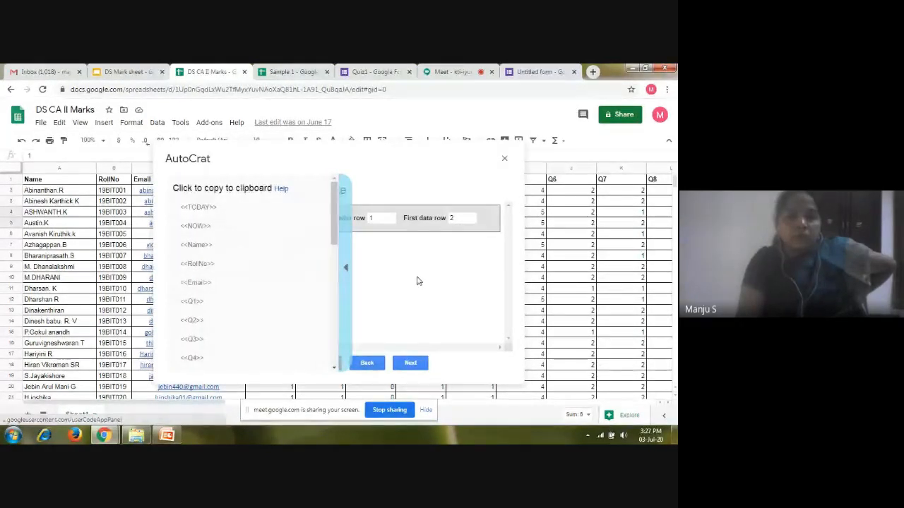
left_click(349, 278)
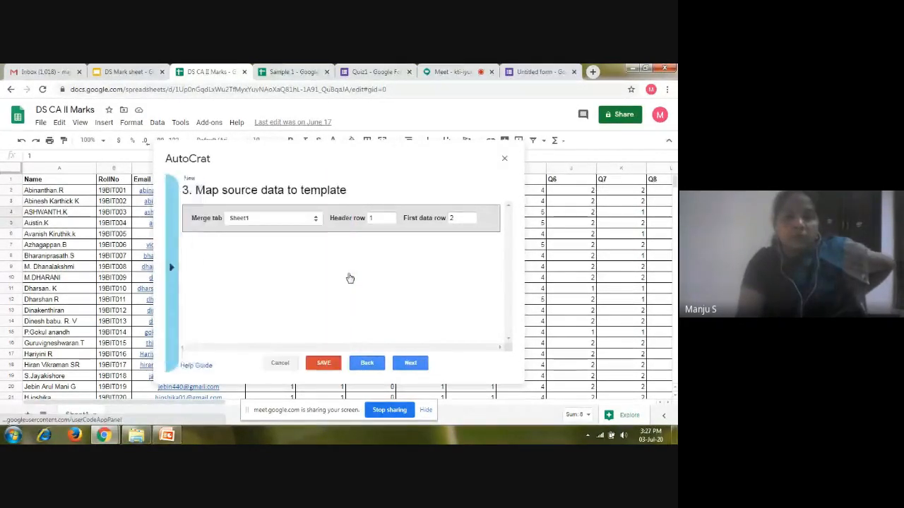
Return to template selection, choose the DS Mark sheet presentation from Drive and continue to source data mapping
left_click(366, 363)
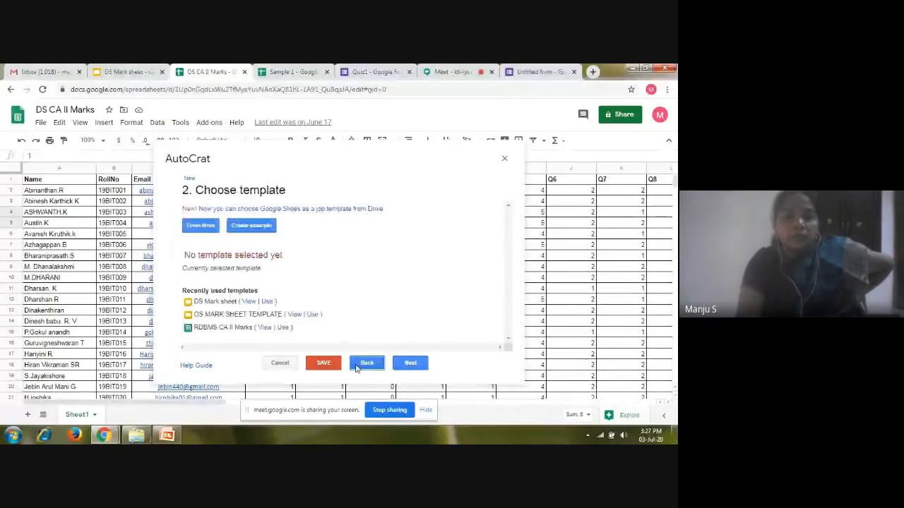
left_click(198, 226)
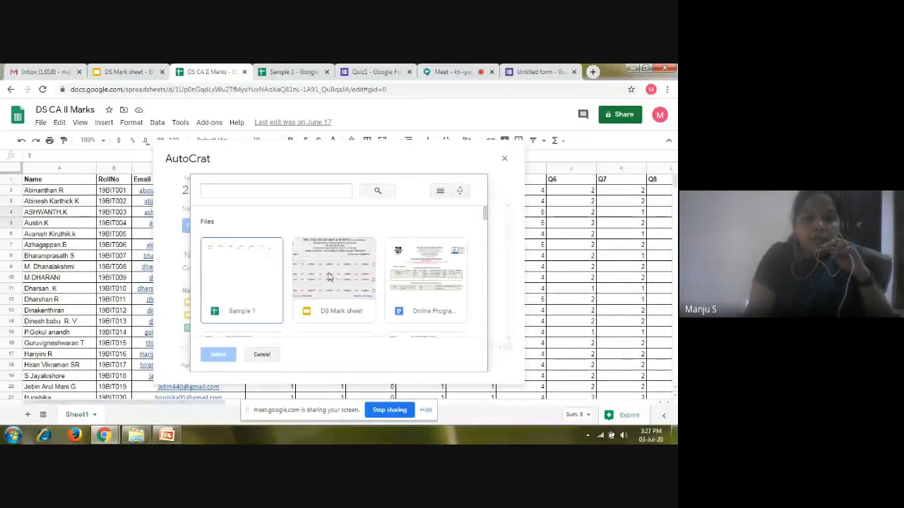
left_click(327, 277)
left_click(217, 356)
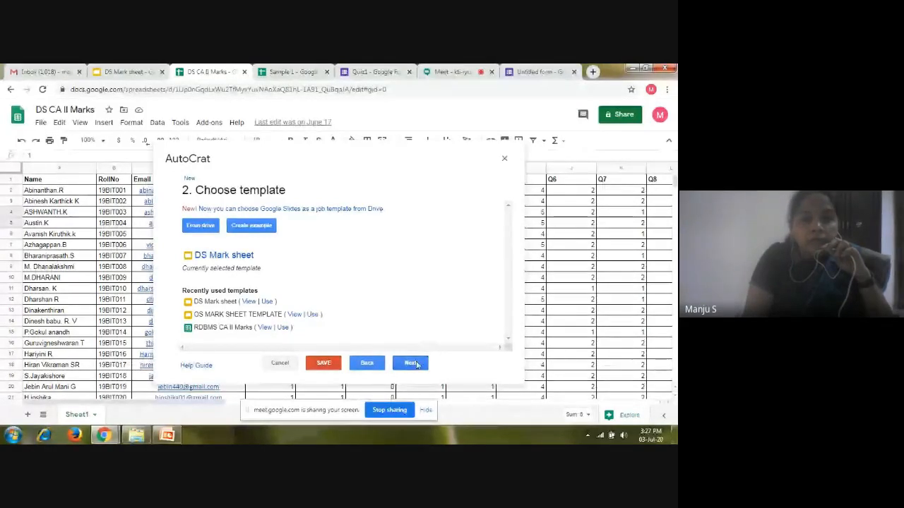
left_click(412, 364)
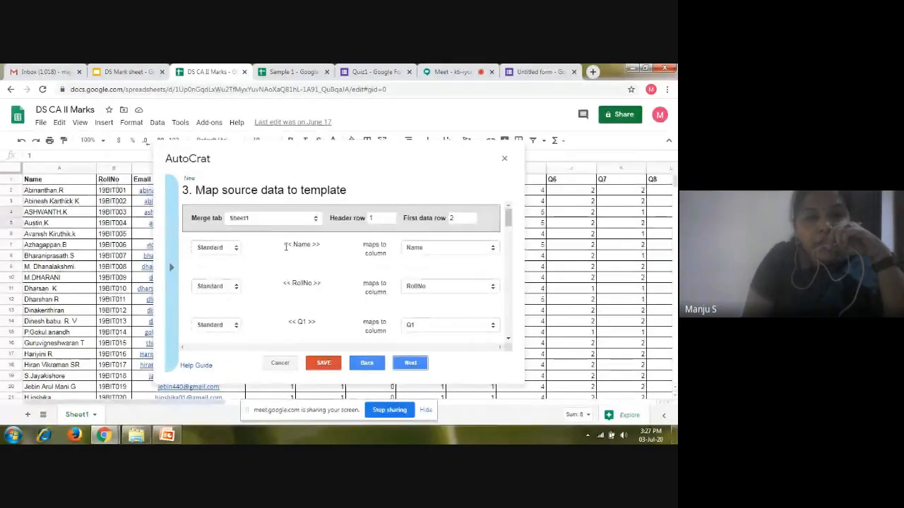
Look over the list of copyable merge tags for Sheet1 and collapse it again
left_click(173, 263)
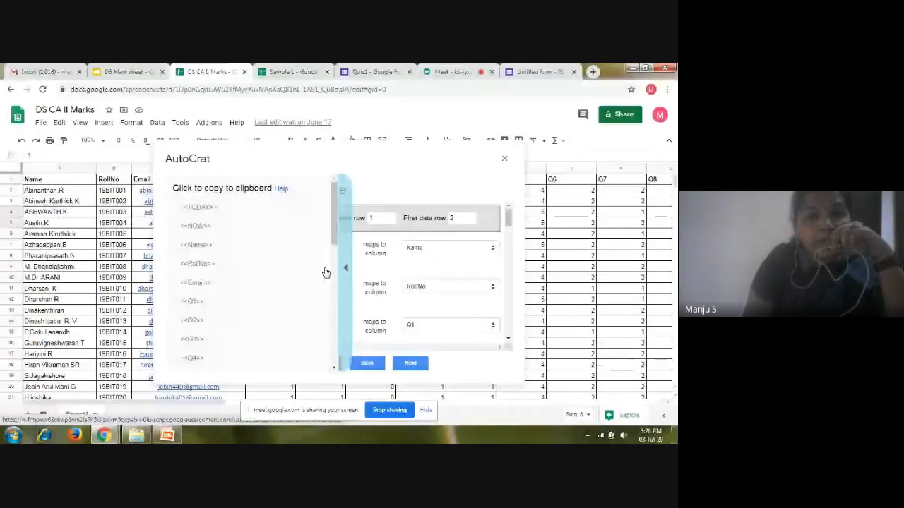
left_click(346, 281)
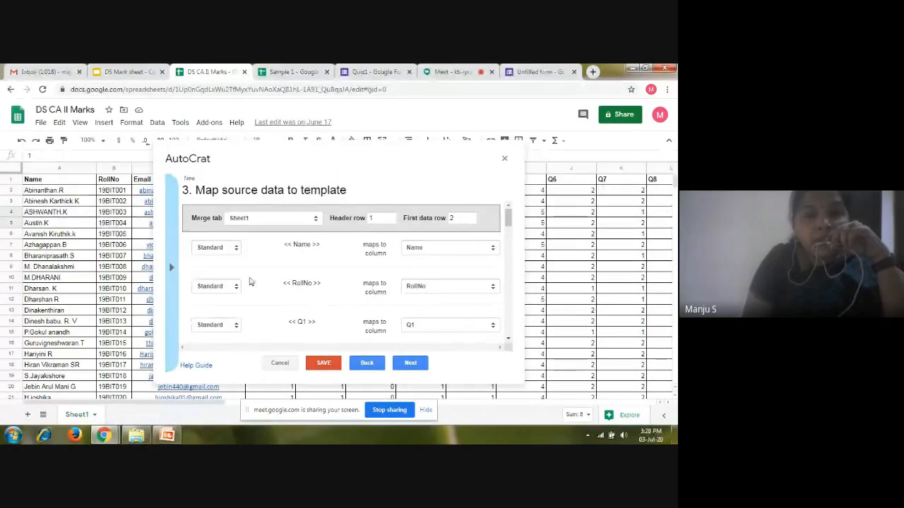
left_click(175, 284)
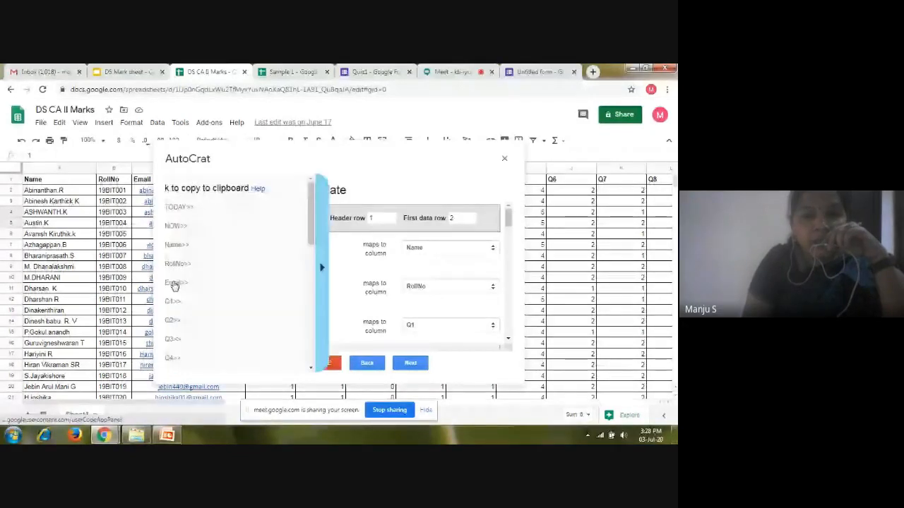
left_click(345, 276)
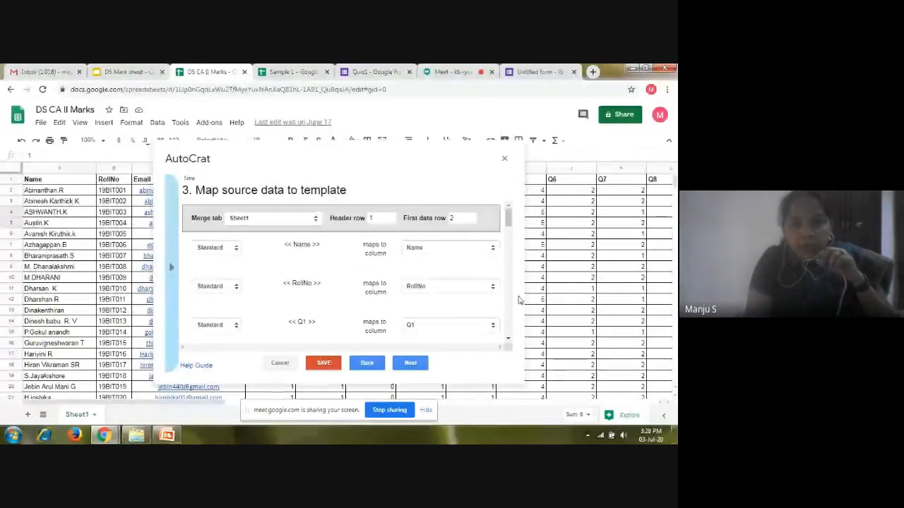
Review the mapping of each template tag to its sheet column, from Name through to FinalTot
left_click(507, 338)
left_click(508, 338)
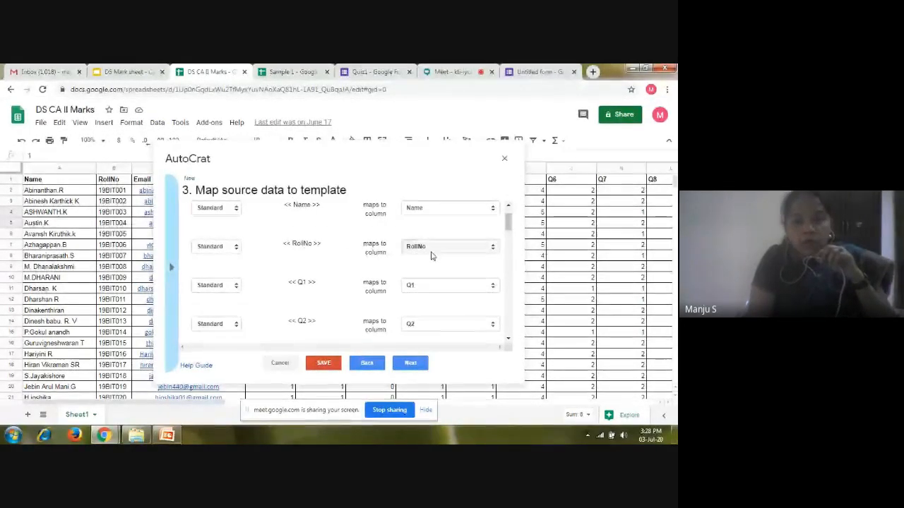
left_click(508, 341)
left_click(508, 340)
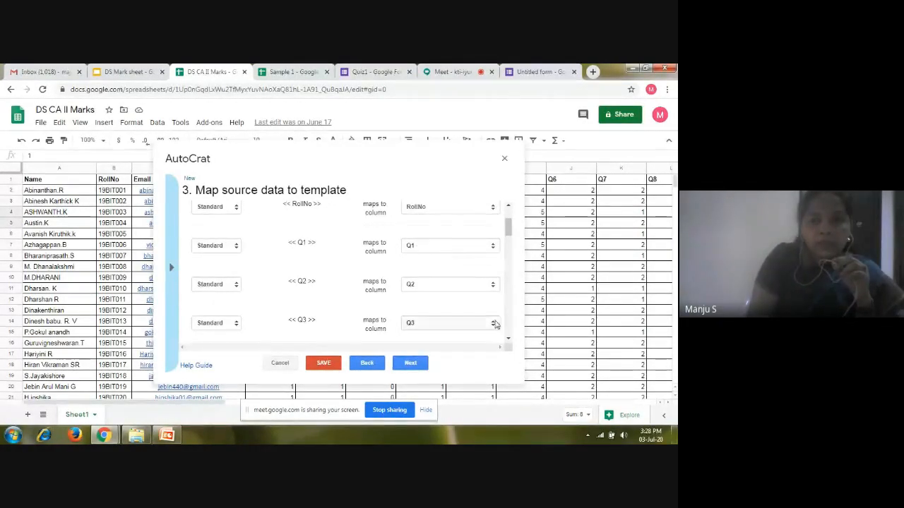
left_click(508, 340)
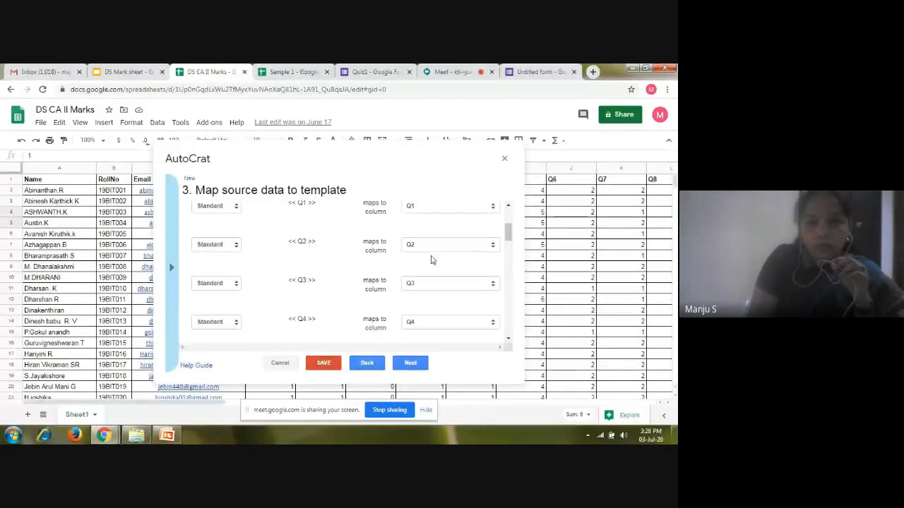
left_click(508, 341)
left_click(508, 341)
left_click(509, 342)
left_click(508, 341)
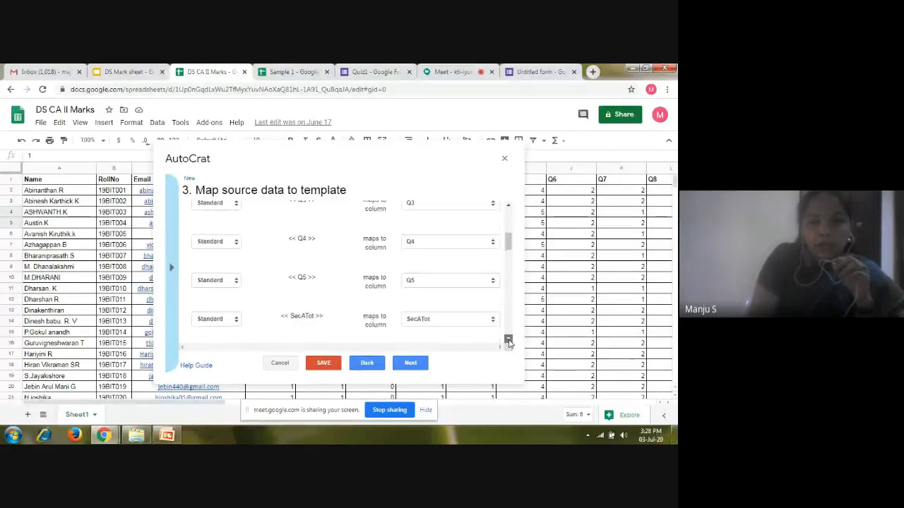
left_click(508, 341)
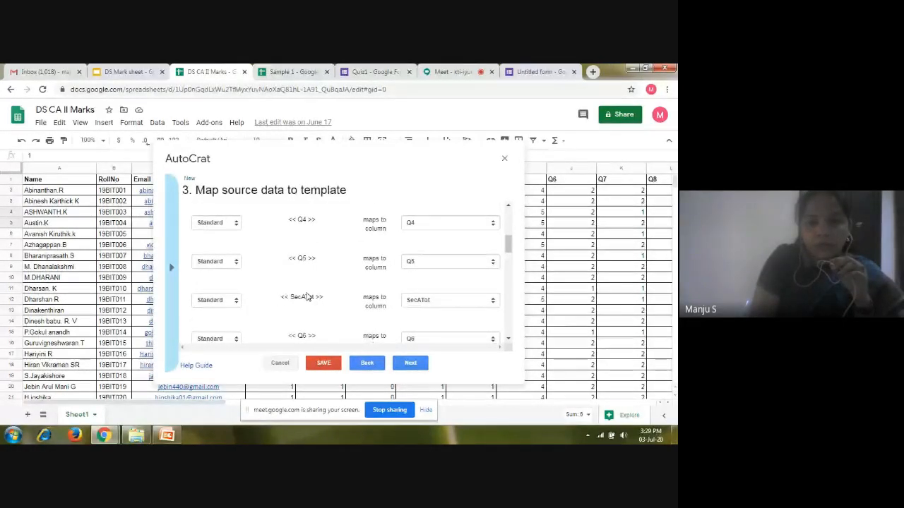
left_click(508, 342)
left_click(508, 342)
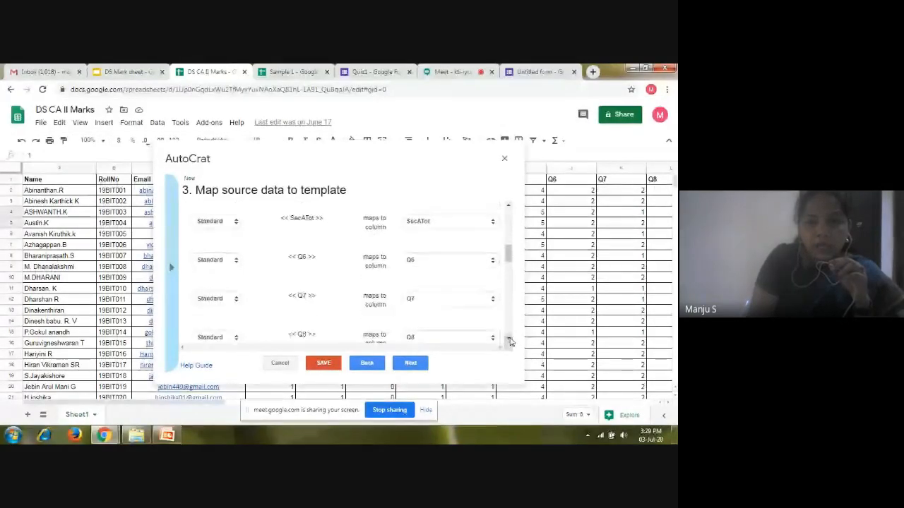
left_click(508, 341)
left_click(508, 341)
left_click(508, 342)
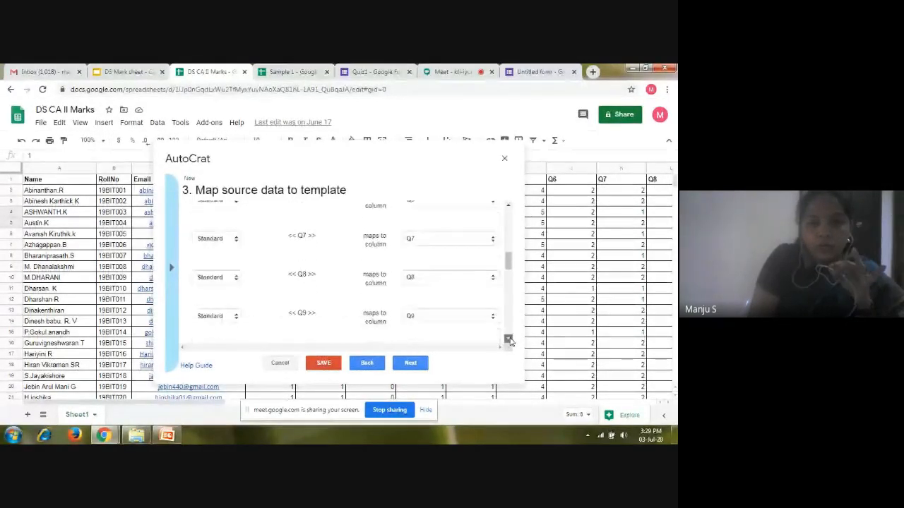
left_click(508, 342)
left_click(508, 341)
left_click(509, 341)
left_click(509, 342)
left_click(508, 341)
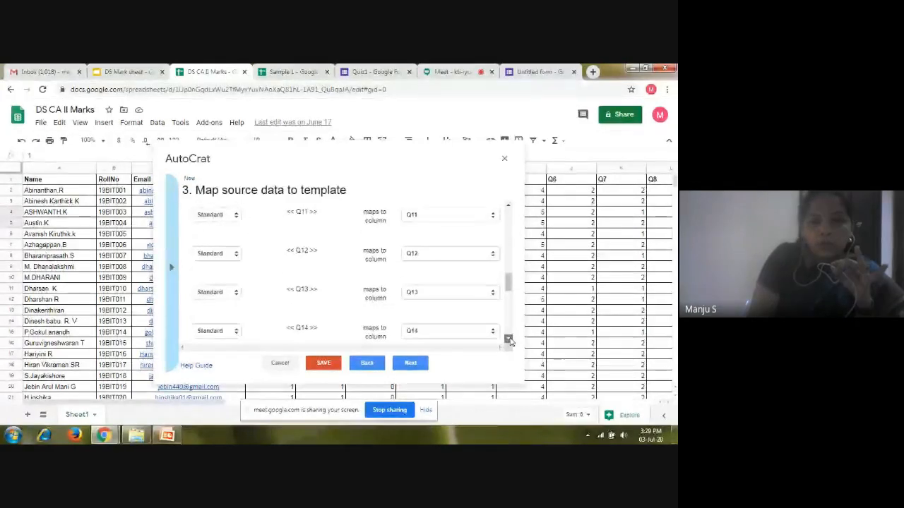
left_click(508, 341)
left_click(508, 342)
left_click(508, 341)
left_click(508, 342)
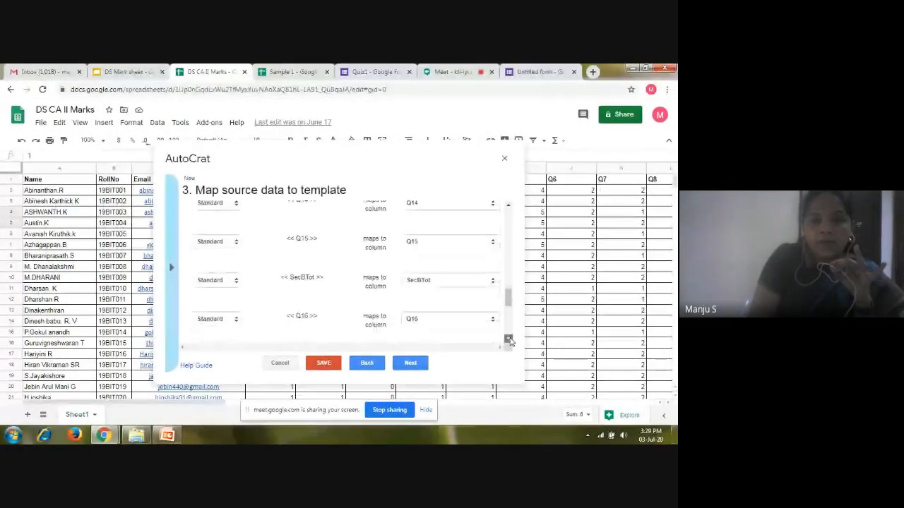
left_click(508, 342)
left_click(508, 341)
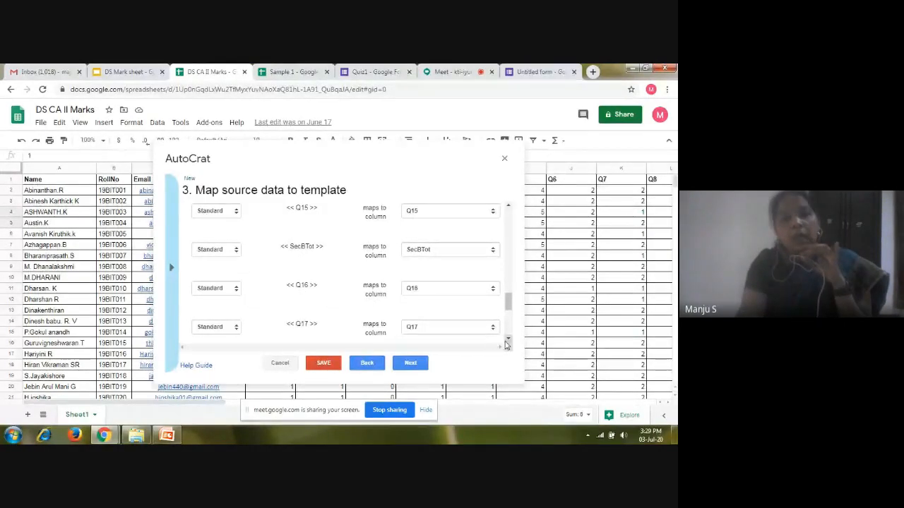
left_click(507, 342)
scroll(329, 302, "down", 2)
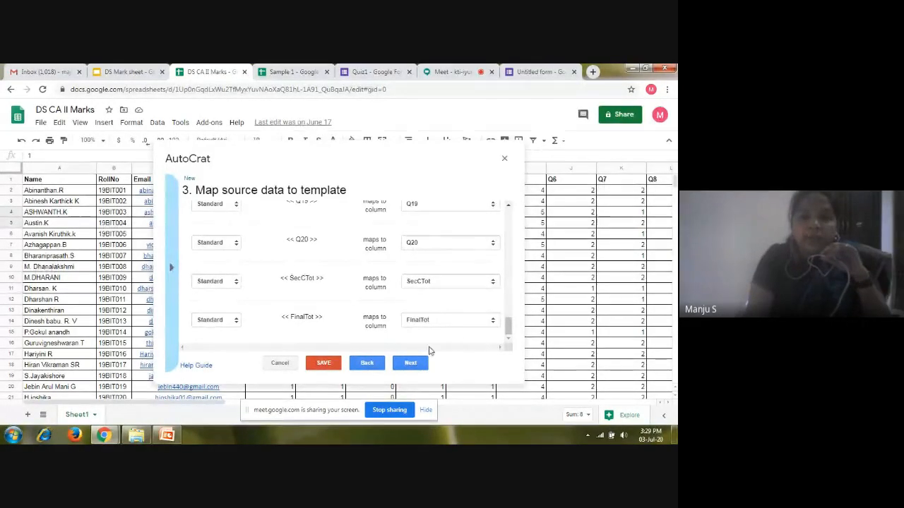
Accept the mapping, set the output file name to Marks with Google Slides type and multiple output mode, and continue to destination folders
left_click(411, 364)
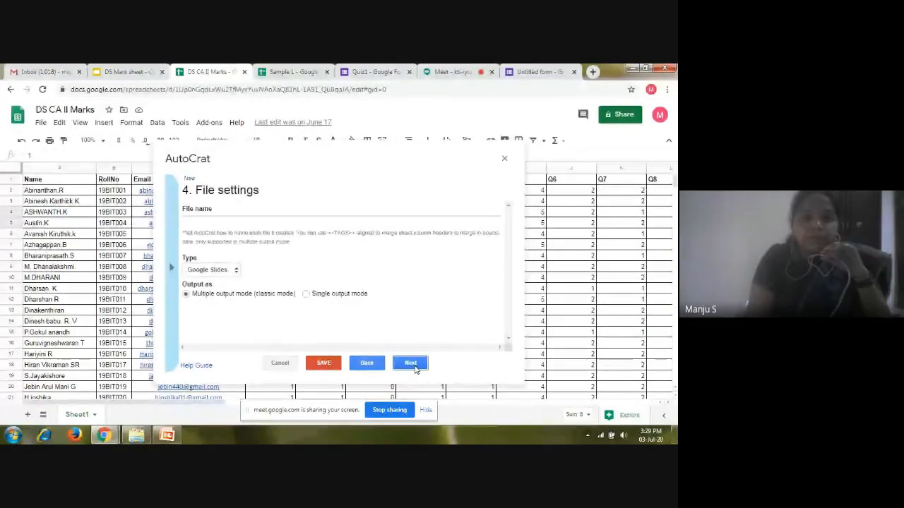
left_click(216, 224)
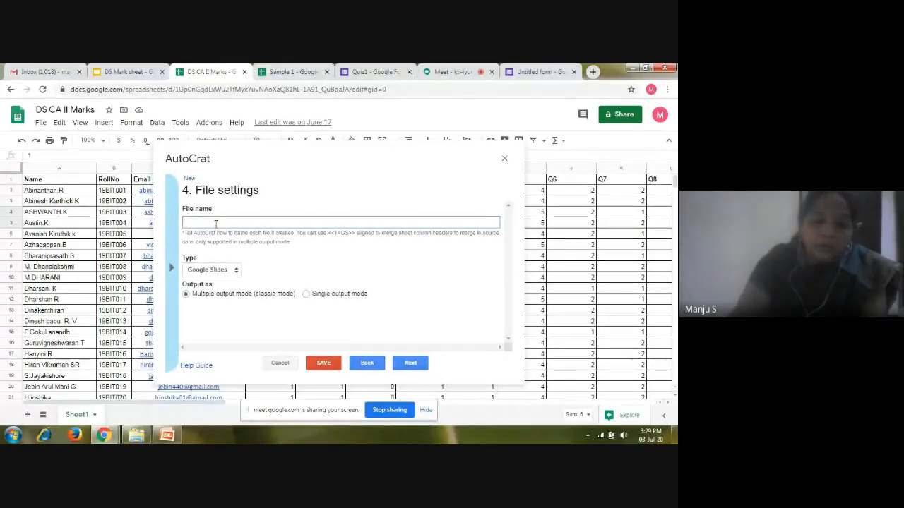
type("Mark")
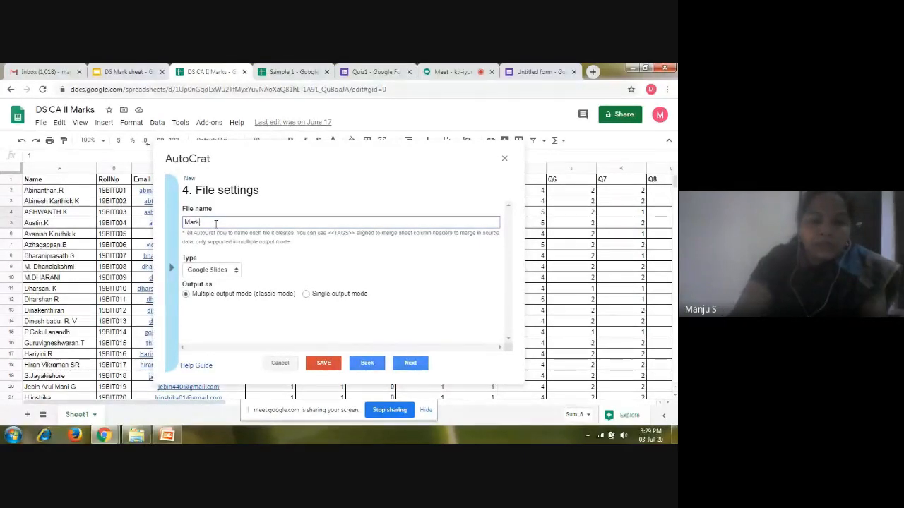
type("s")
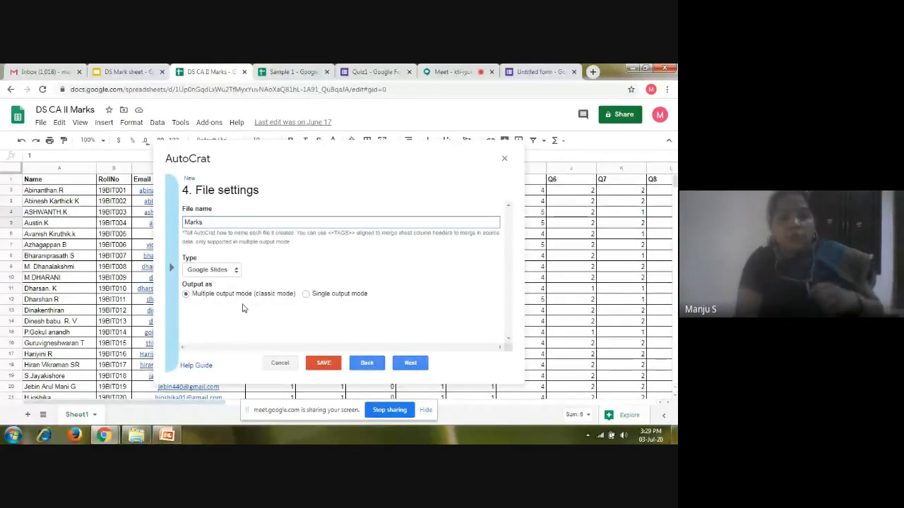
left_click(408, 364)
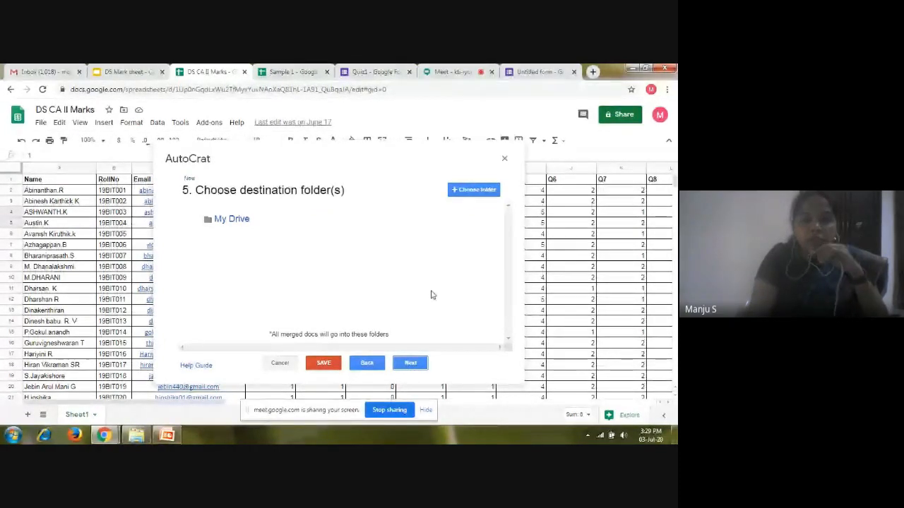
Keep My Drive as the destination folder and skip the dynamic folder reference to reach the merge condition stage
left_click(411, 364)
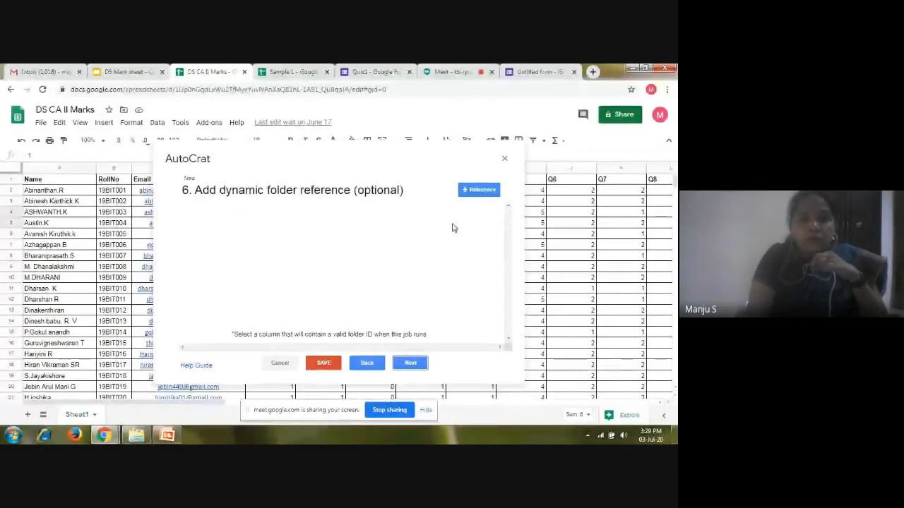
left_click(410, 364)
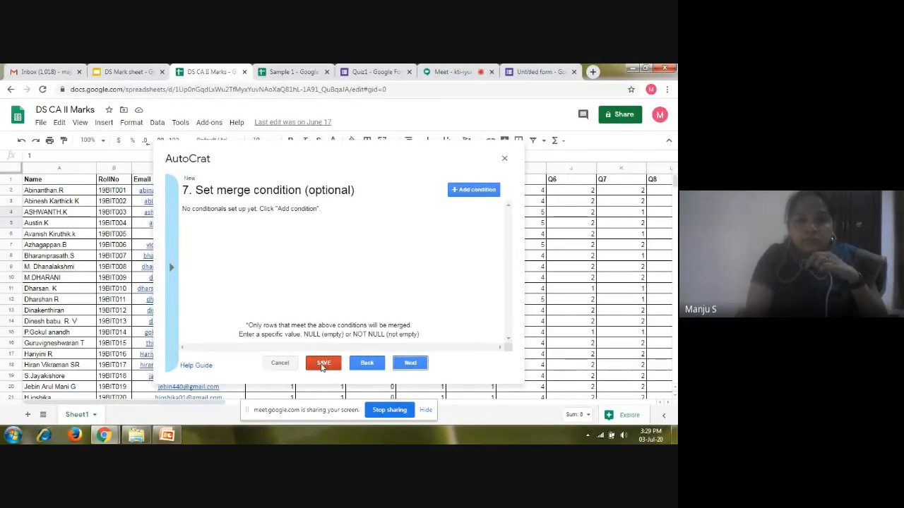
left_click(367, 364)
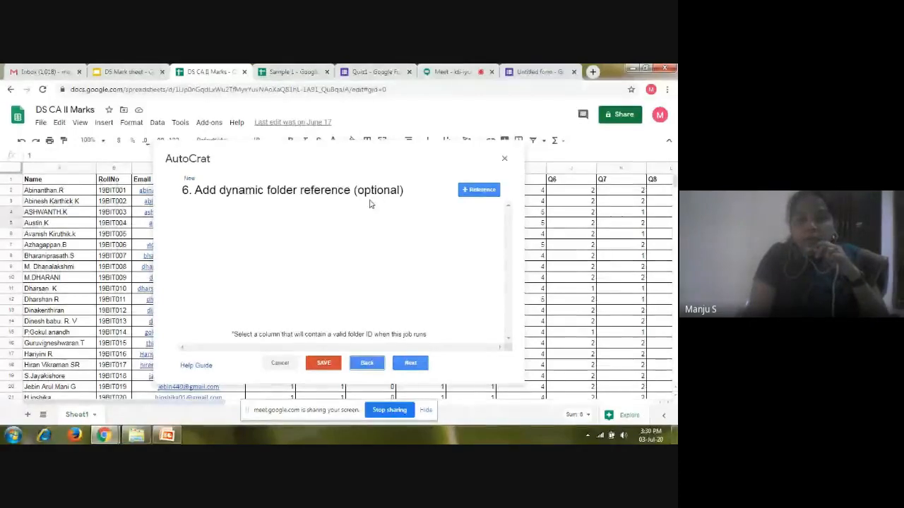
left_click(409, 363)
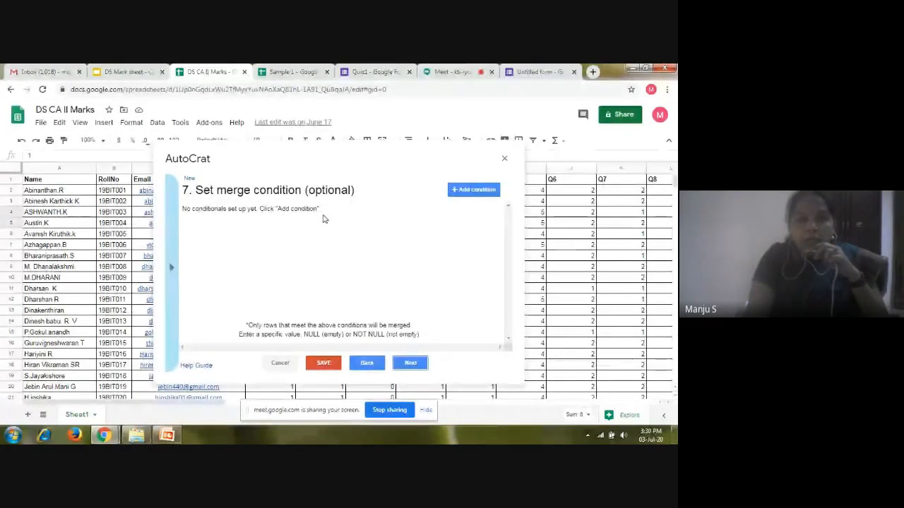
Add a merge condition requiring the RollNo column to equal NOT NULL, and continue to the document sharing stage
left_click(453, 192)
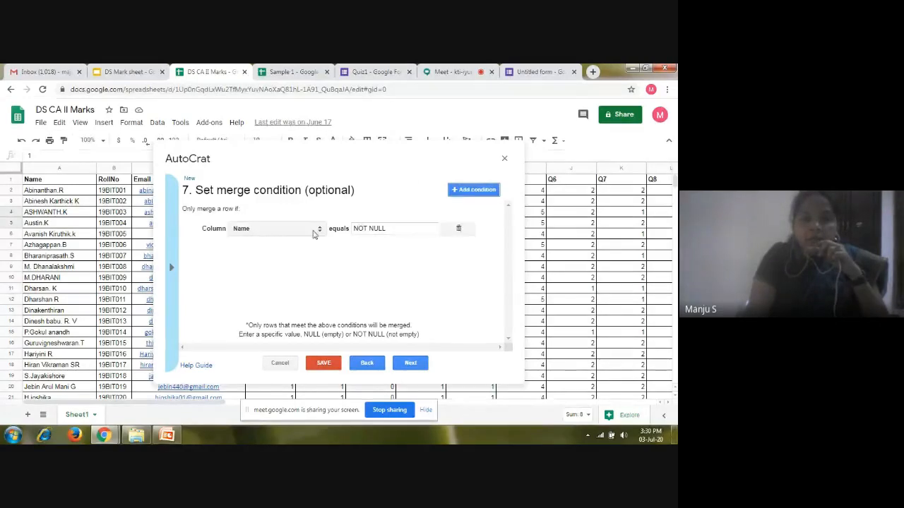
left_click(319, 229)
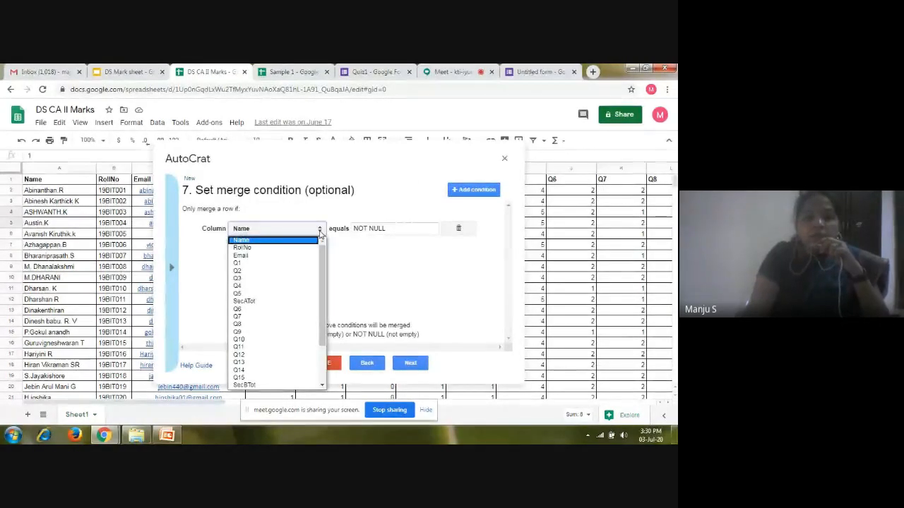
left_click(248, 248)
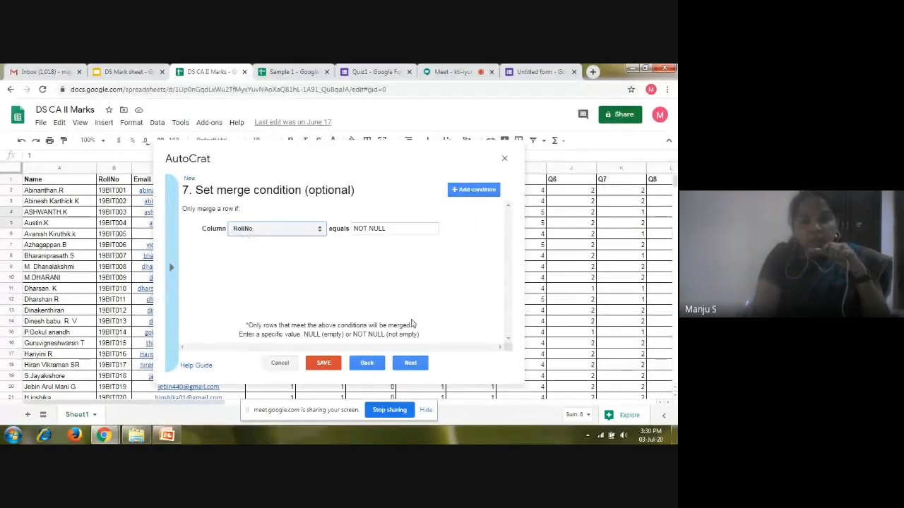
left_click(410, 364)
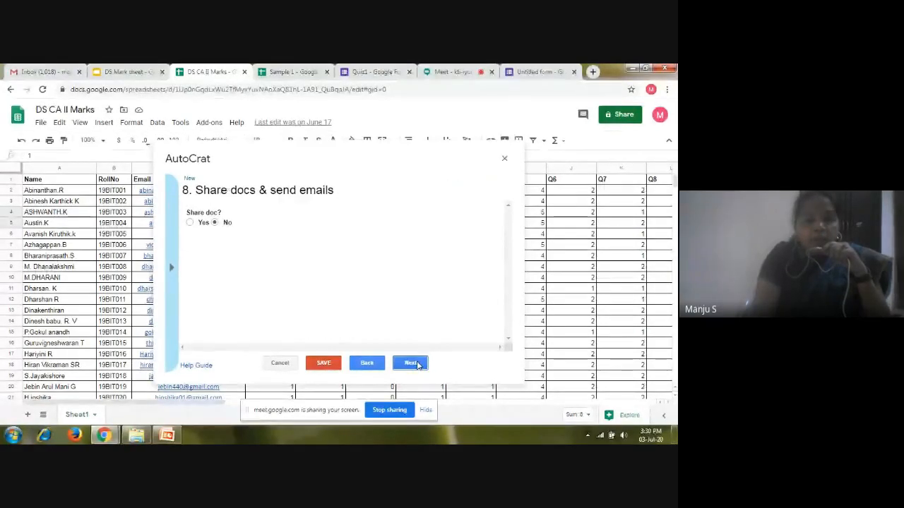
Turn on document sharing as an editable doc, disallow collaborators from re-sharing, and enable sending from the generic no-reply address
left_click(189, 223)
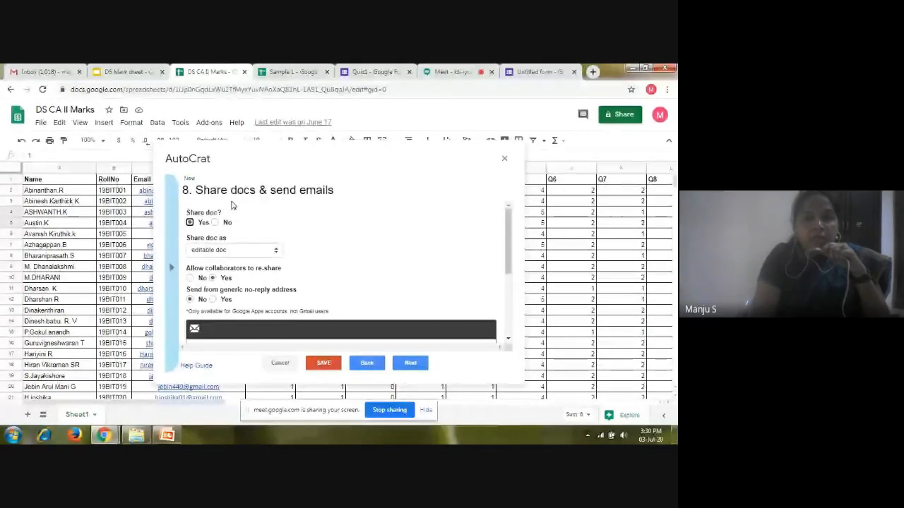
mouse_move(507, 256)
left_mouse_down()
mouse_move(508, 292)
mouse_move(498, 252)
left_mouse_up()
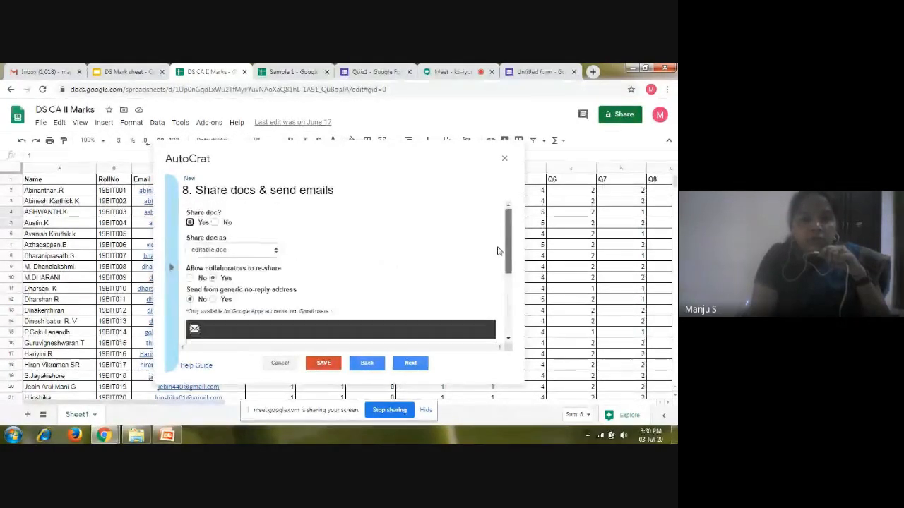
left_click(190, 278)
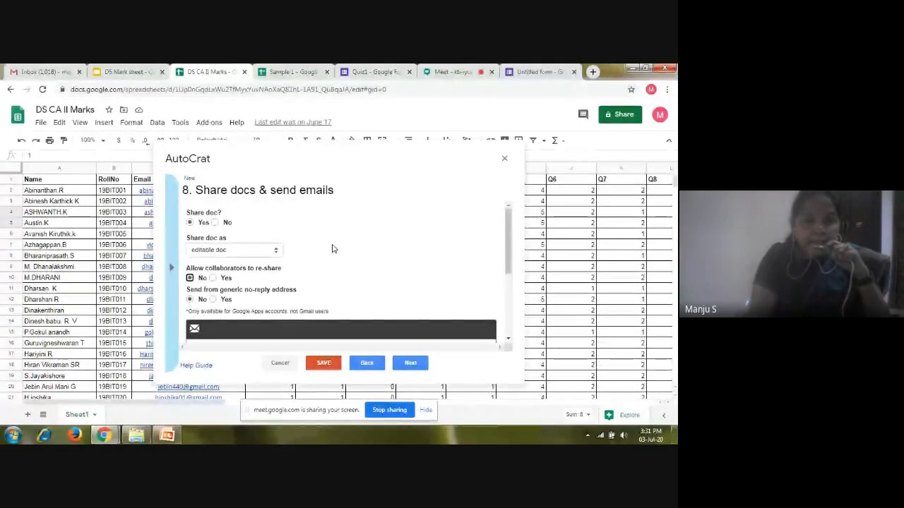
left_click(215, 222)
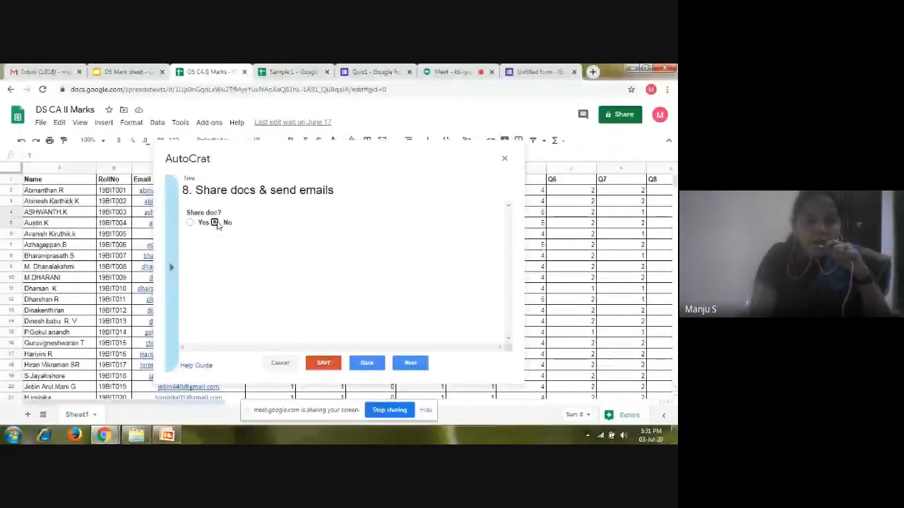
left_click(189, 222)
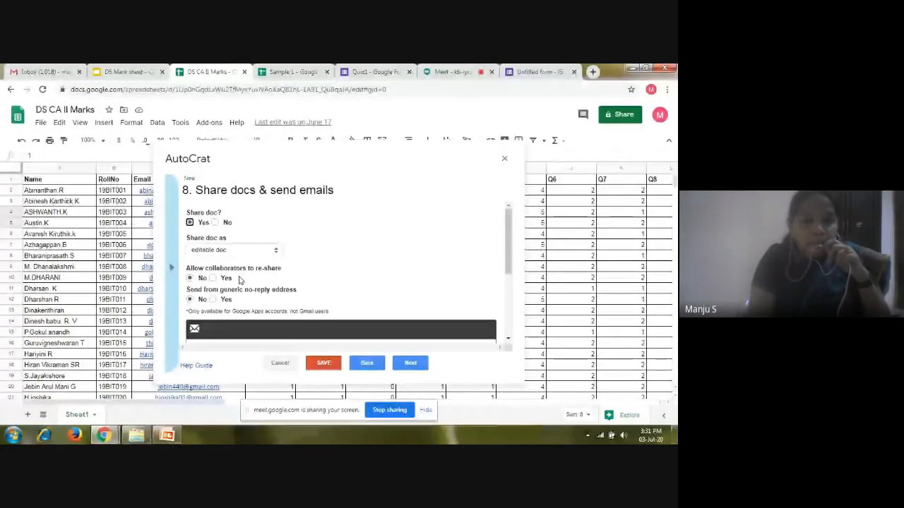
scroll(225, 269, "down", 1)
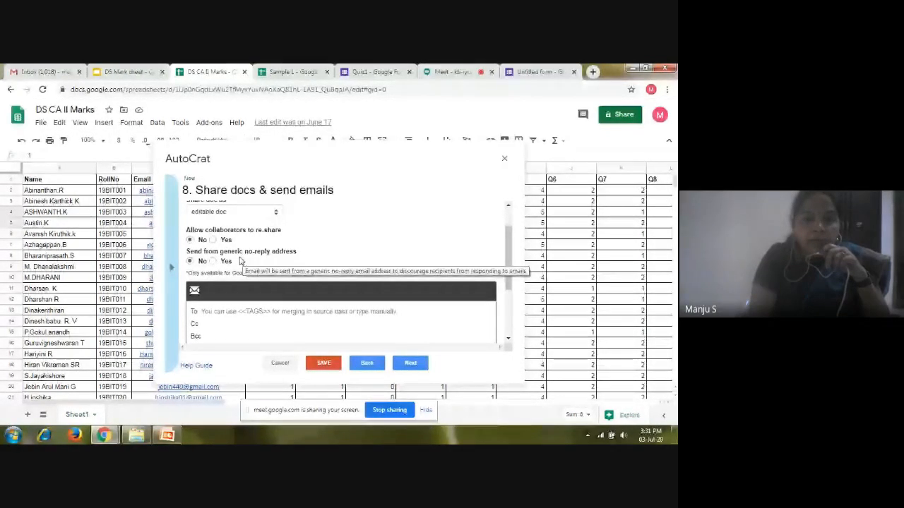
left_click(212, 262)
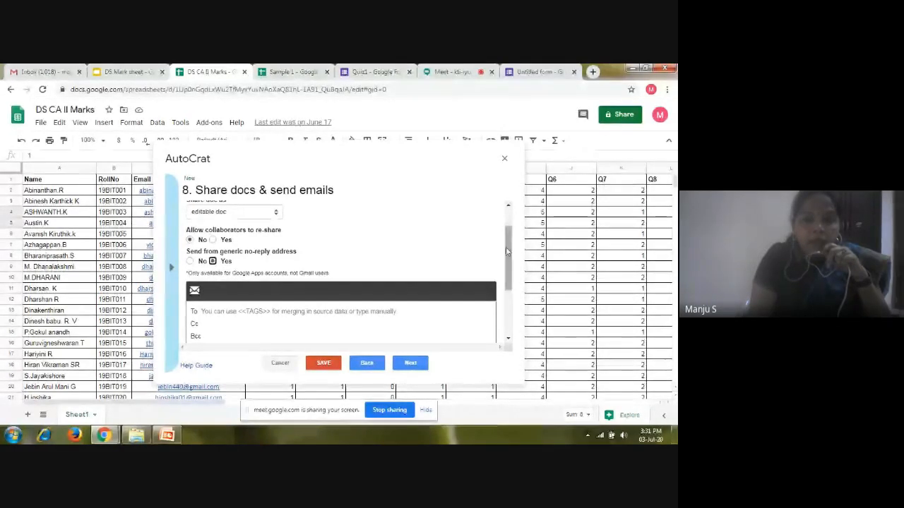
Set the sharing email's recipient to the <<Email>> merge tag
left_click_drag(515, 249, 511, 286)
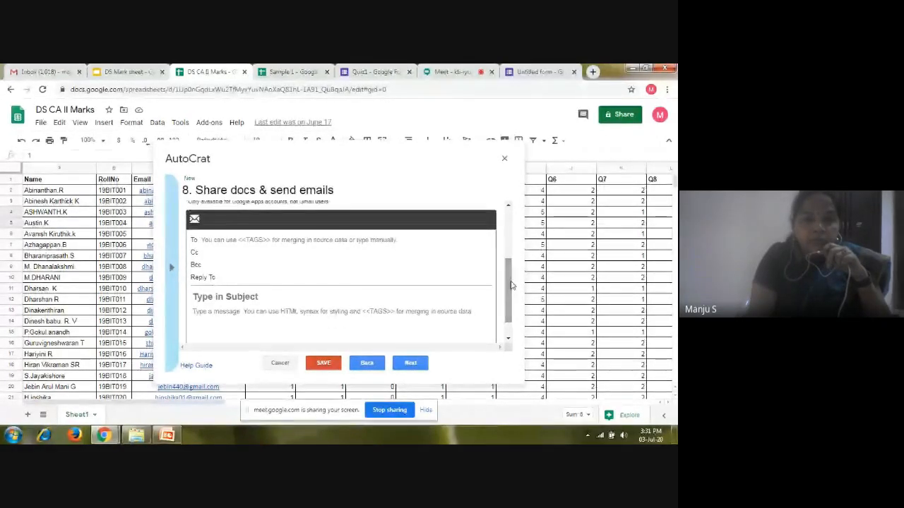
left_click(225, 239)
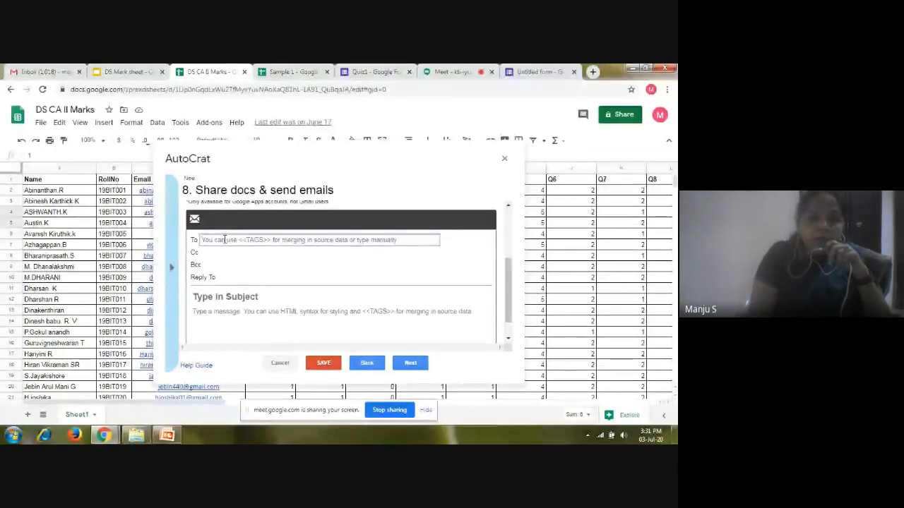
left_click(171, 265)
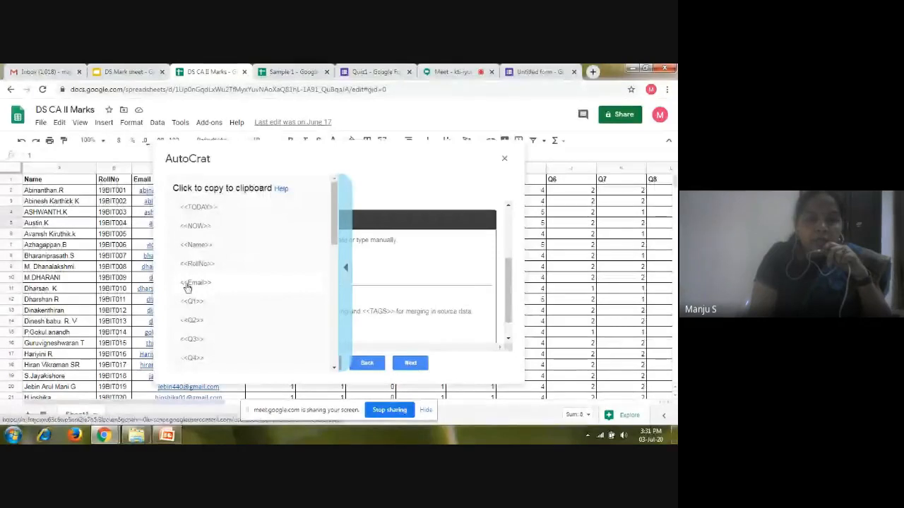
left_click(389, 239)
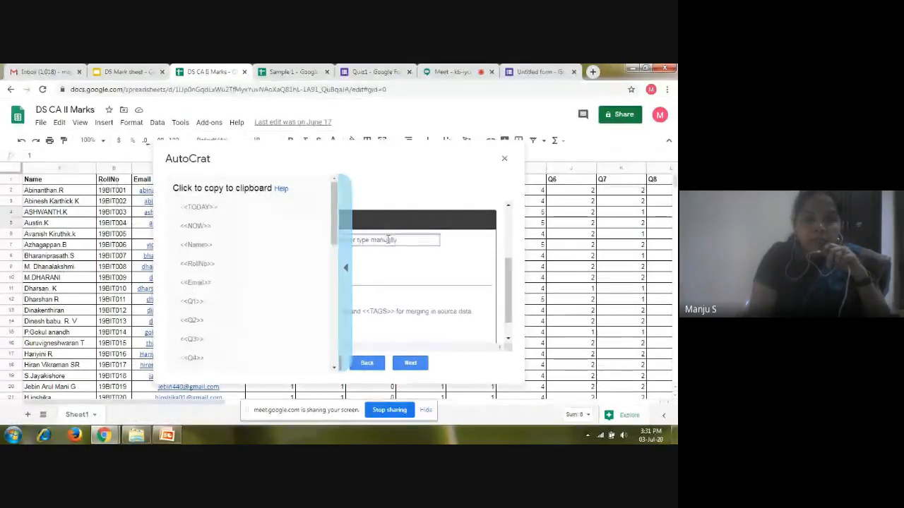
left_click(346, 267)
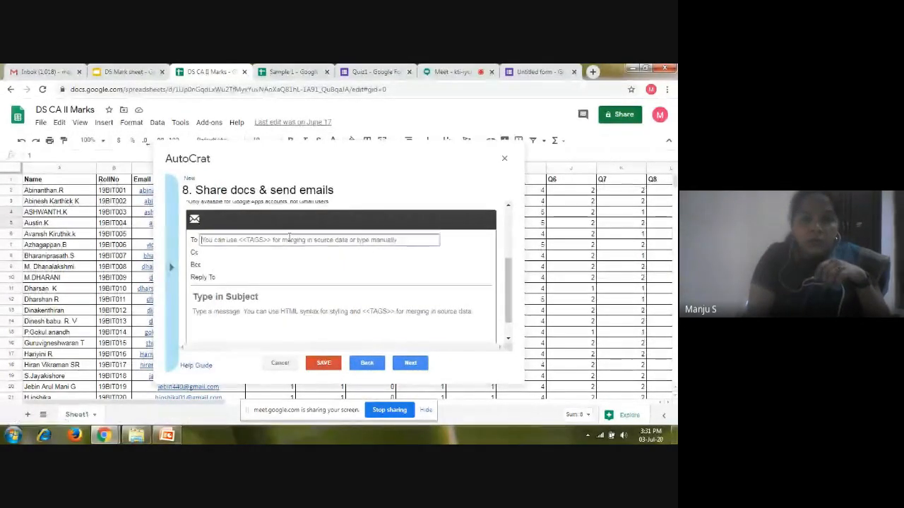
left_click(289, 238)
type("<<")
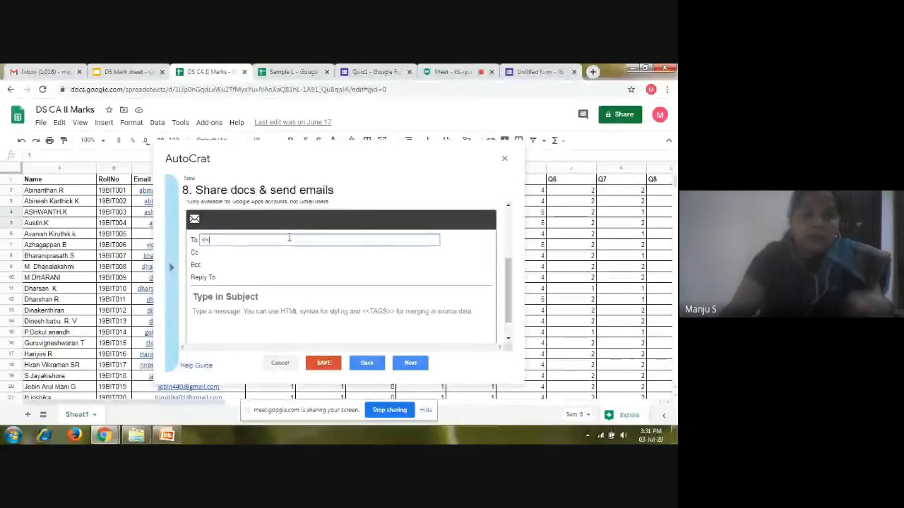
type("Email")
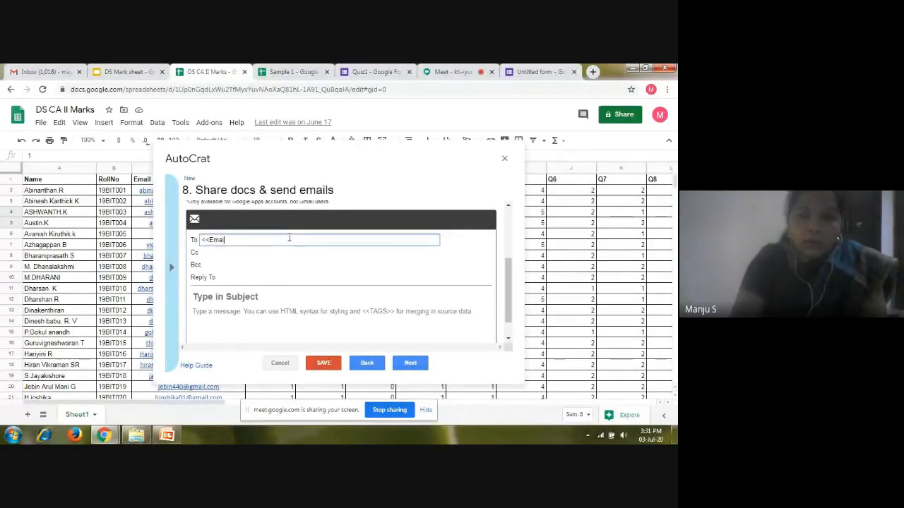
type(">>")
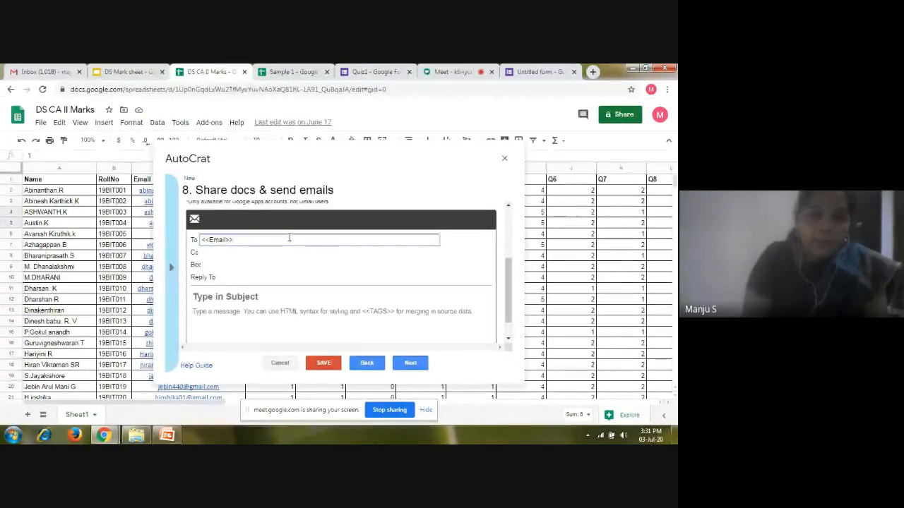
Enter Mark Sheet as the subject of the sharing email
left_click(221, 304)
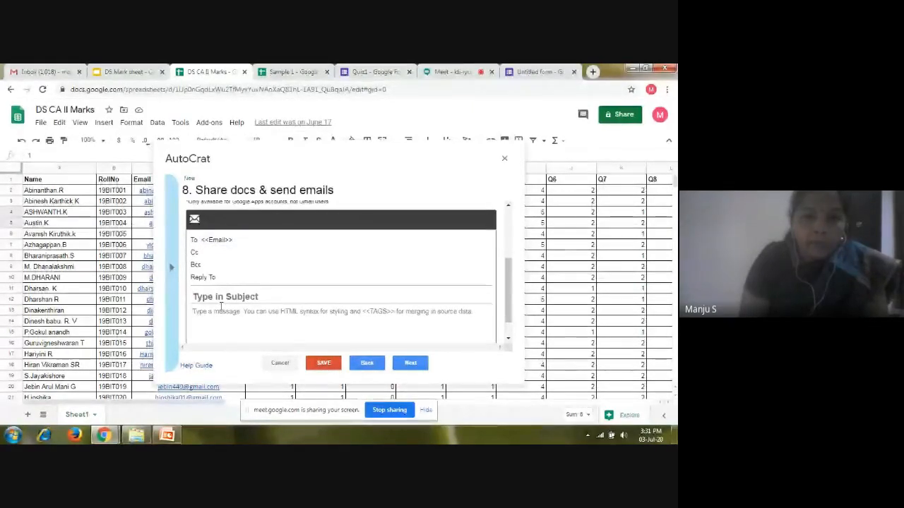
left_click(217, 297)
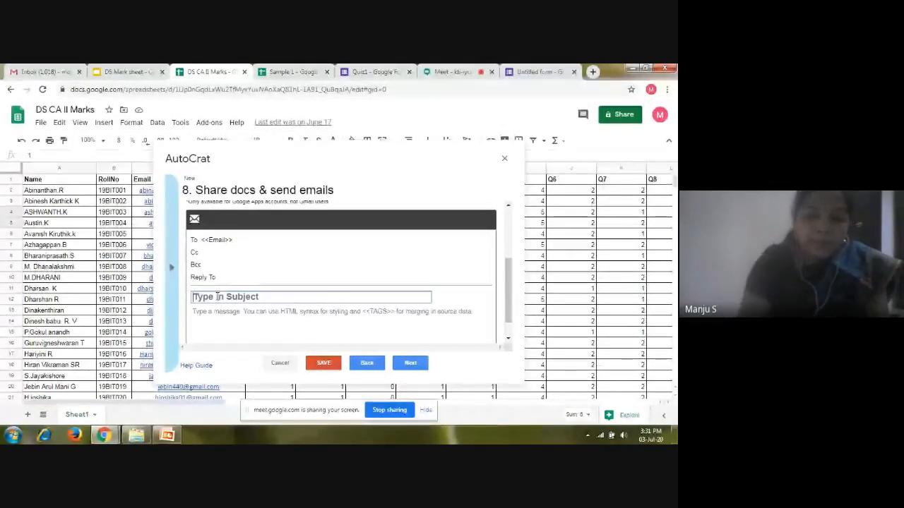
type("Ma")
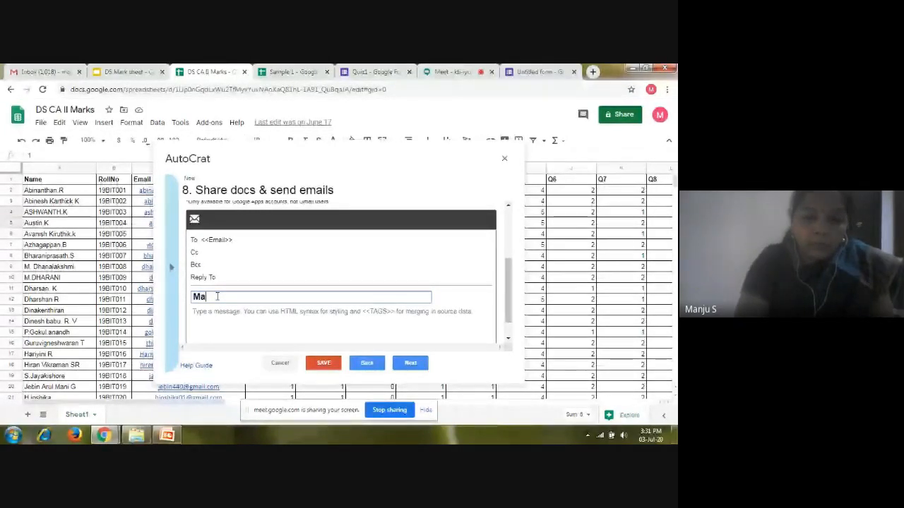
type("rk Sh")
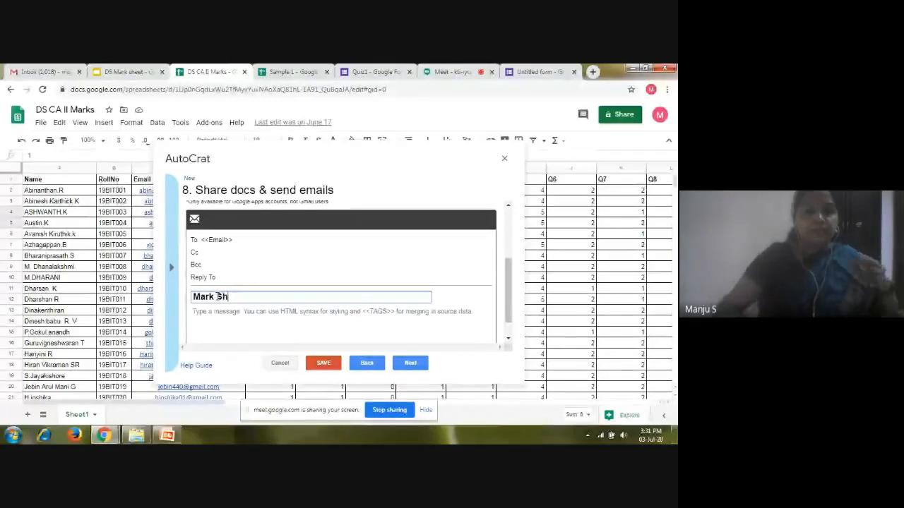
type("eet")
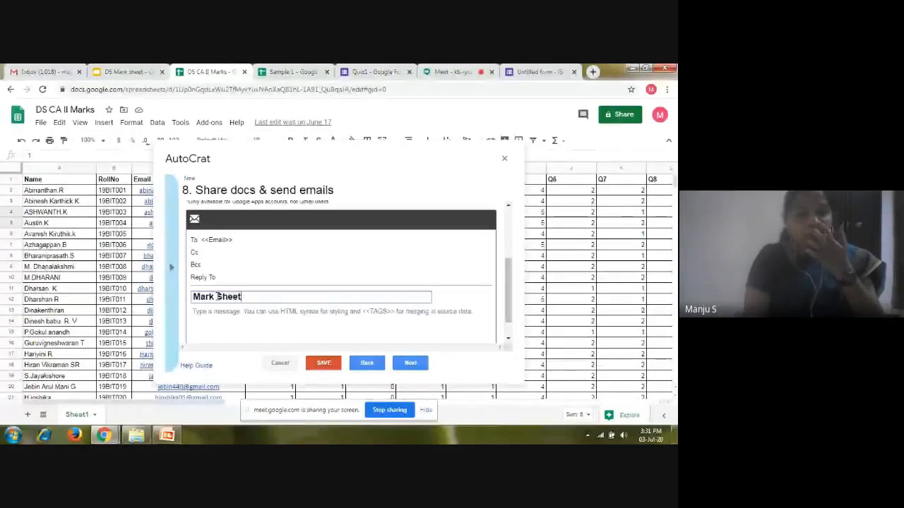
Write the email message as "Hi <<Name>>" followed on a new line by "Kindly find the attachment"
left_click(240, 332)
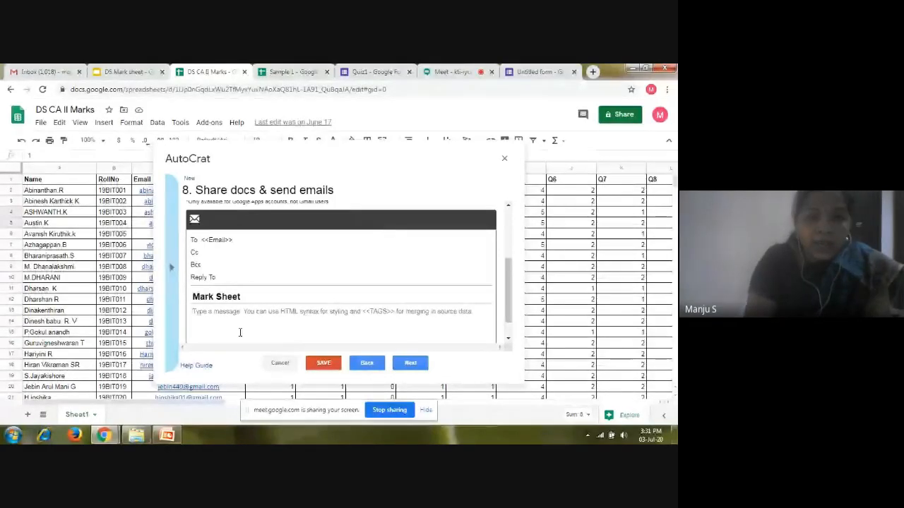
type("Hi")
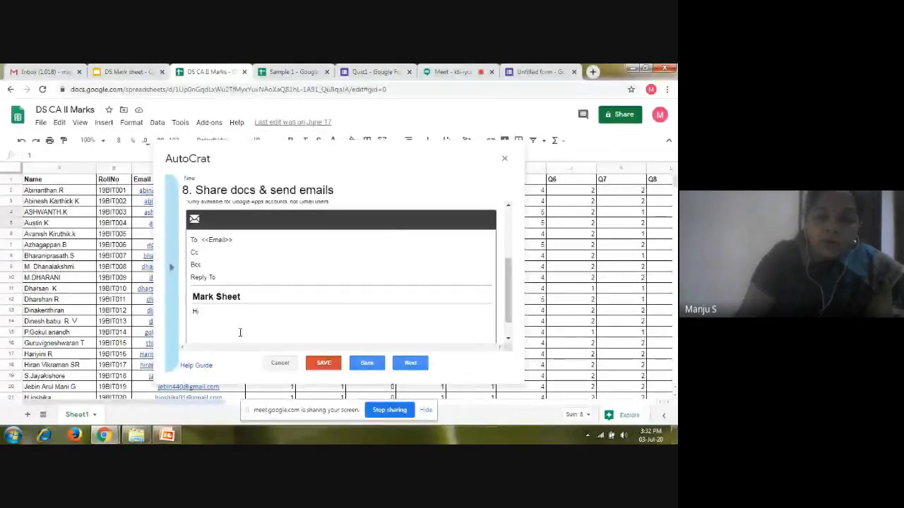
type(" <")
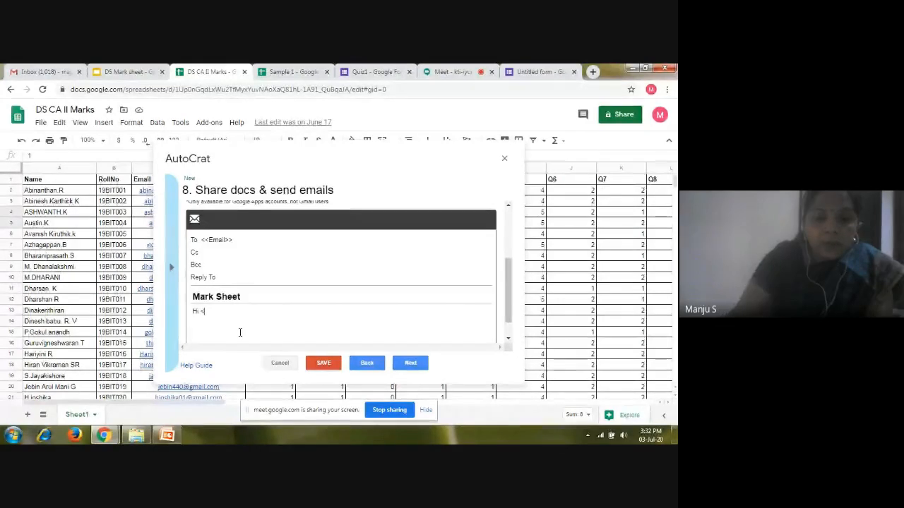
type("<N")
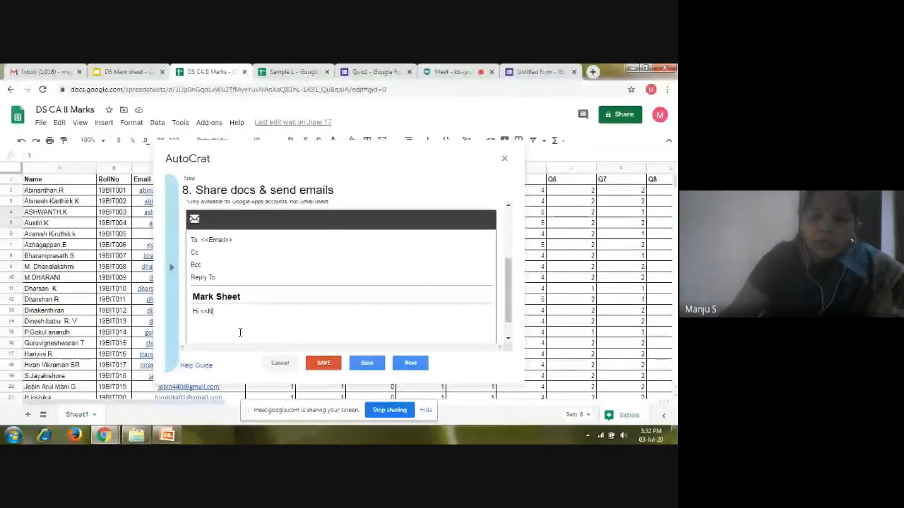
type("ame>> ")
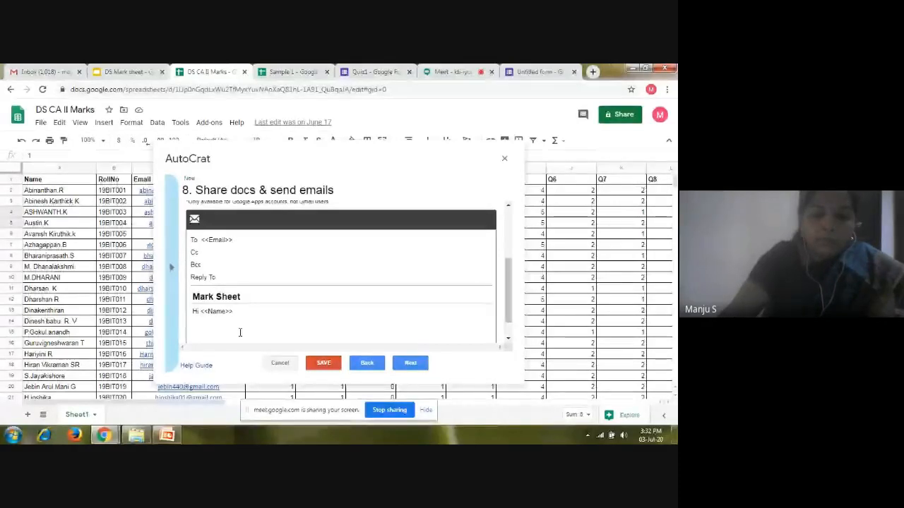
type("Kindly")
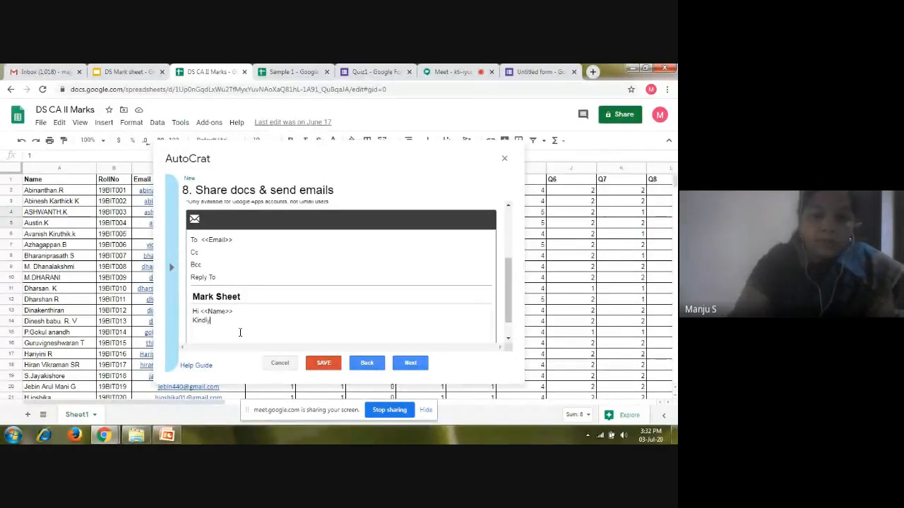
type(" find th")
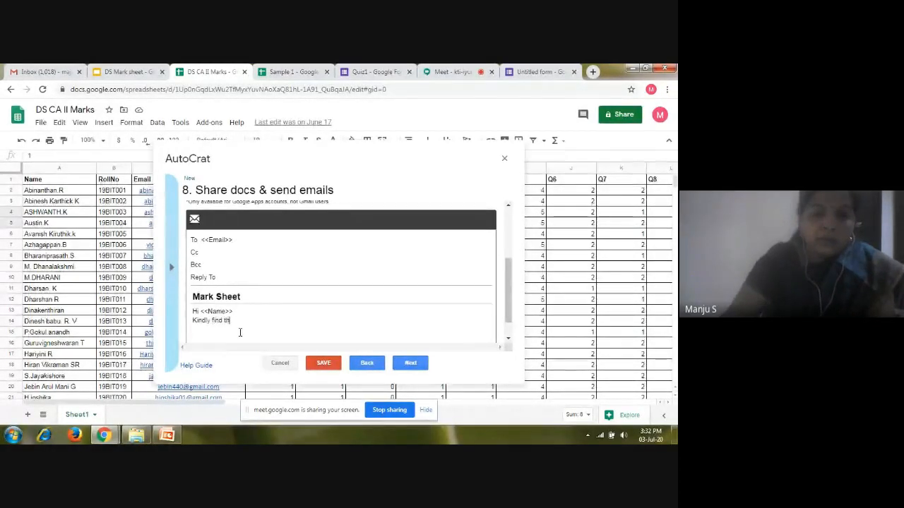
type("e attachment")
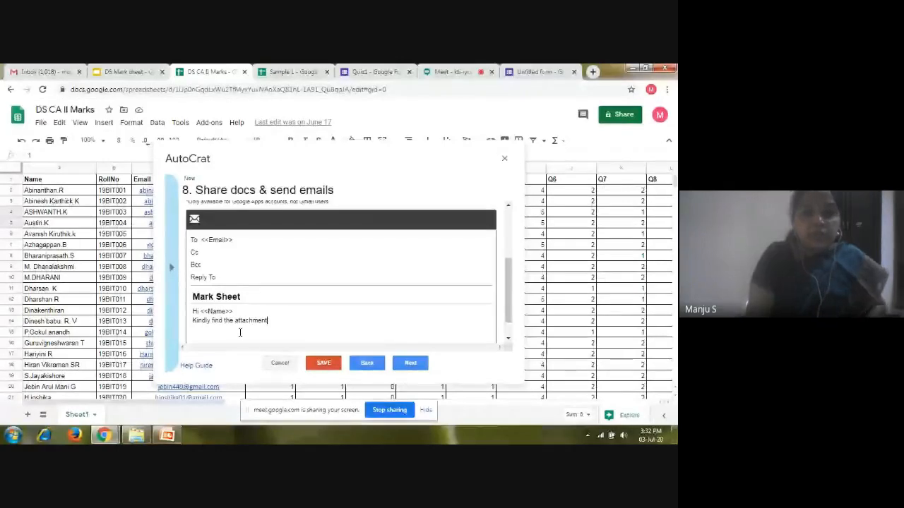
Continue to the job triggers, keep the form and time triggers set to No, and save the merge job
scroll(510, 310, "down", 1)
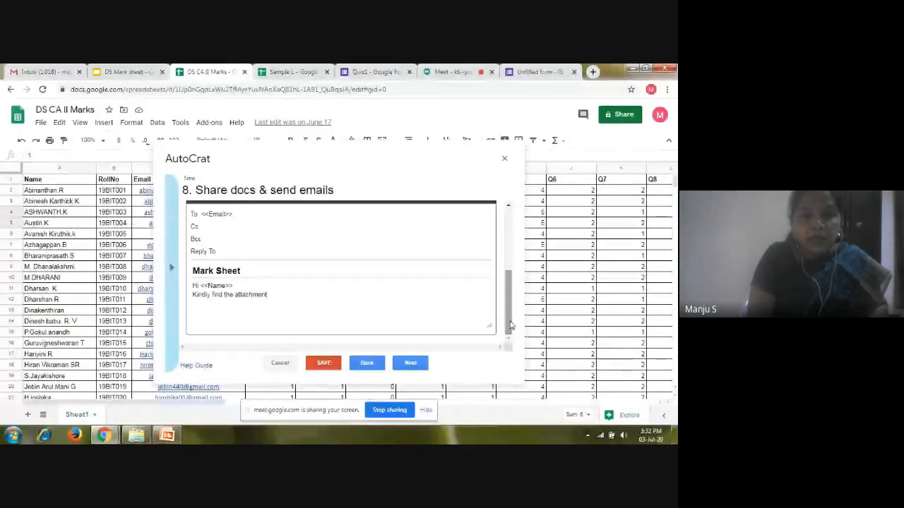
left_click(404, 365)
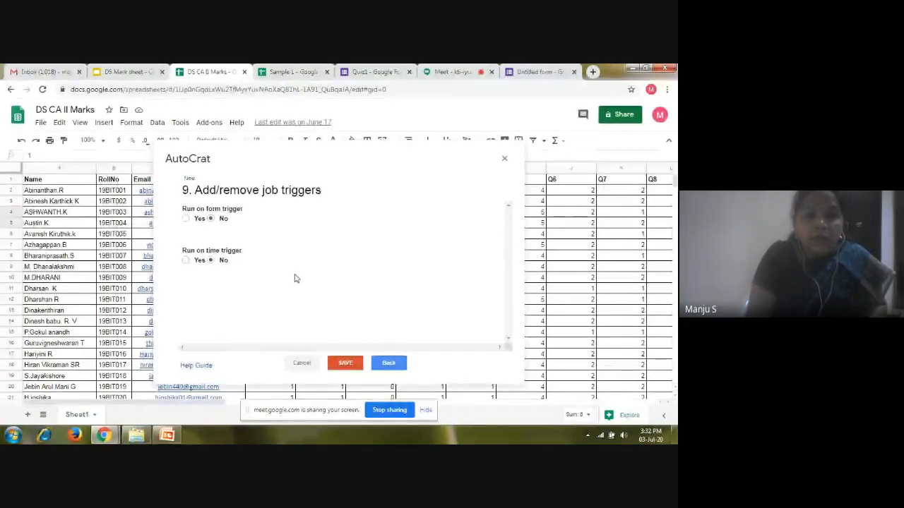
left_click(343, 363)
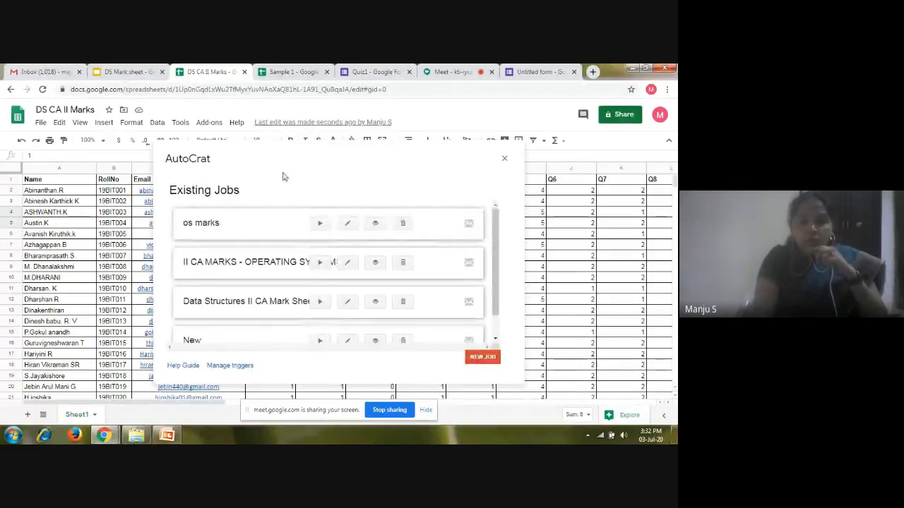
Run the New merge job from the existing Autocrat jobs
scroll(497, 247, "down", 2)
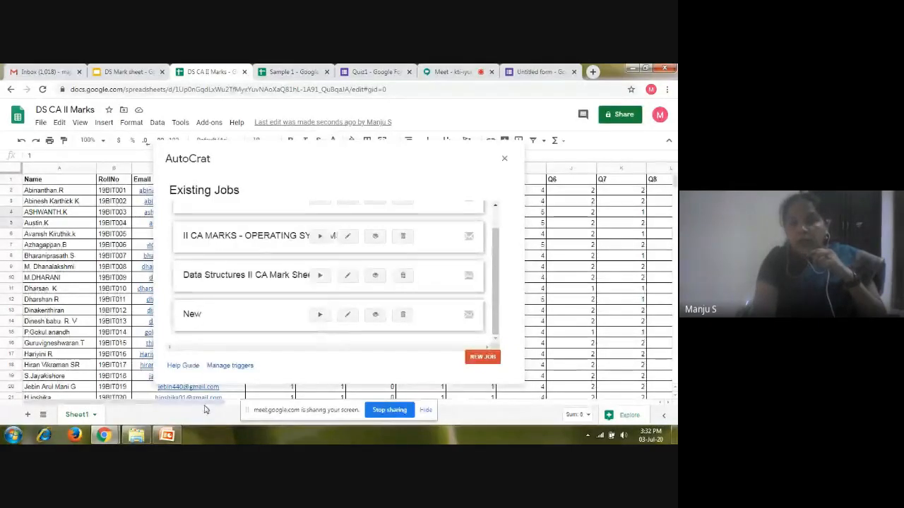
left_click_drag(238, 405, 541, 407)
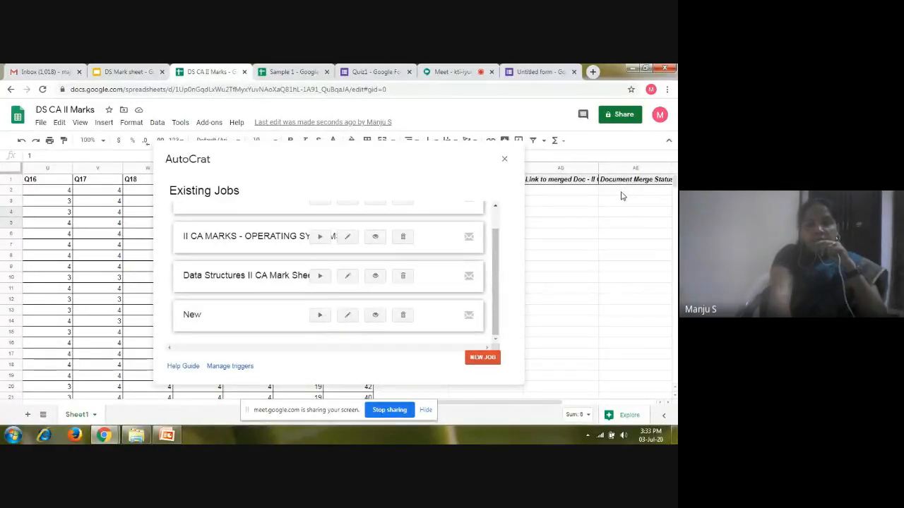
left_click(317, 319)
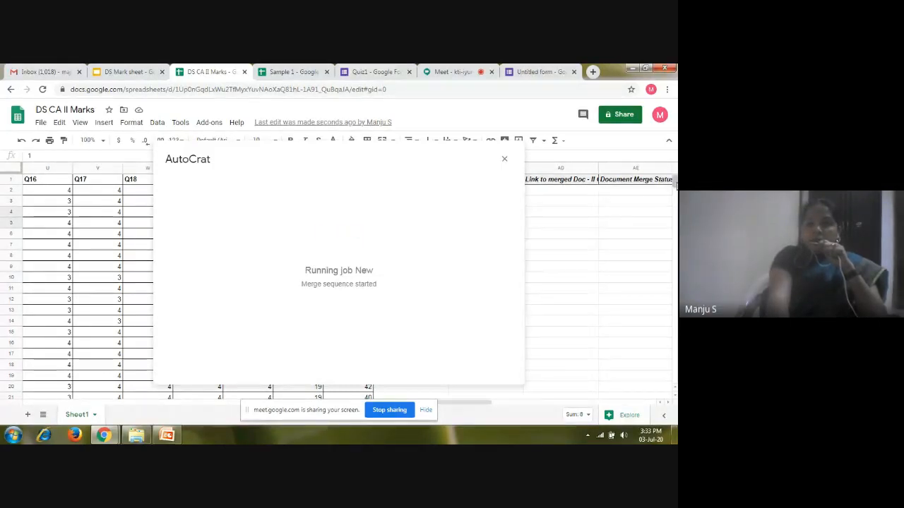
Review the merged document ID, URL, link and status columns beyond FinalTot, and close the Autocrat dialog
left_click(668, 405)
left_click(668, 404)
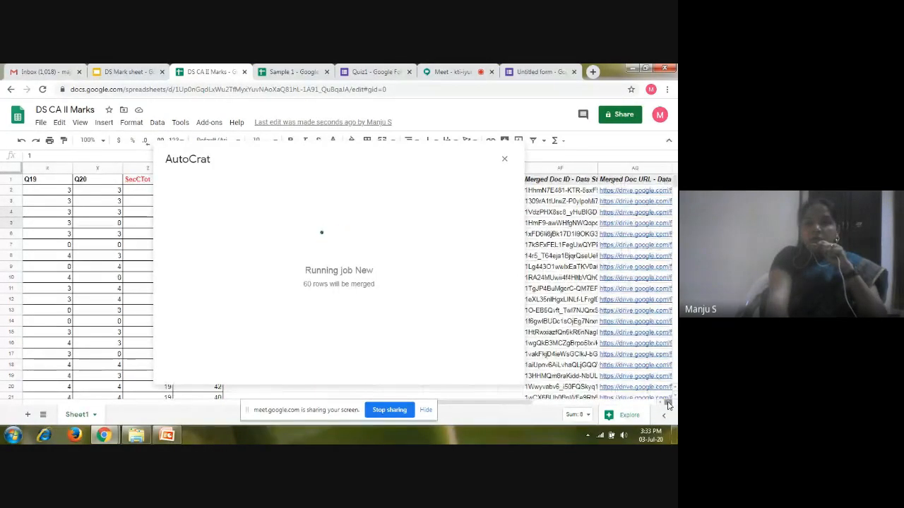
left_click(667, 405)
left_click(668, 405)
left_click(668, 404)
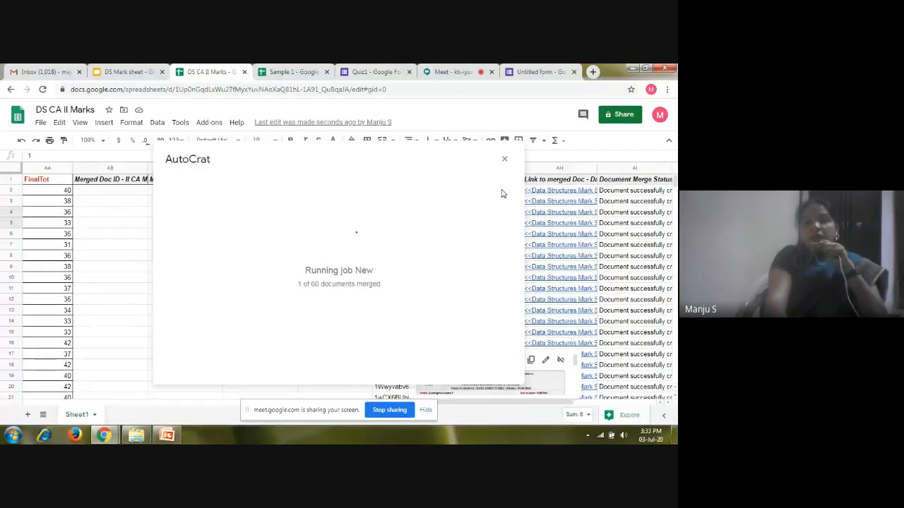
left_click(504, 161)
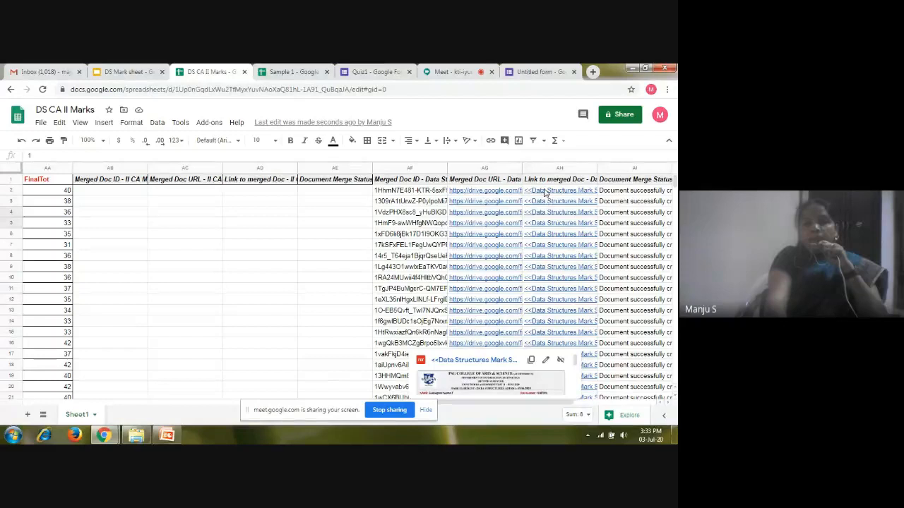
Open the first student's merged mark sheet PDF from the Merged Doc URL column, view it and close it
left_click(497, 191)
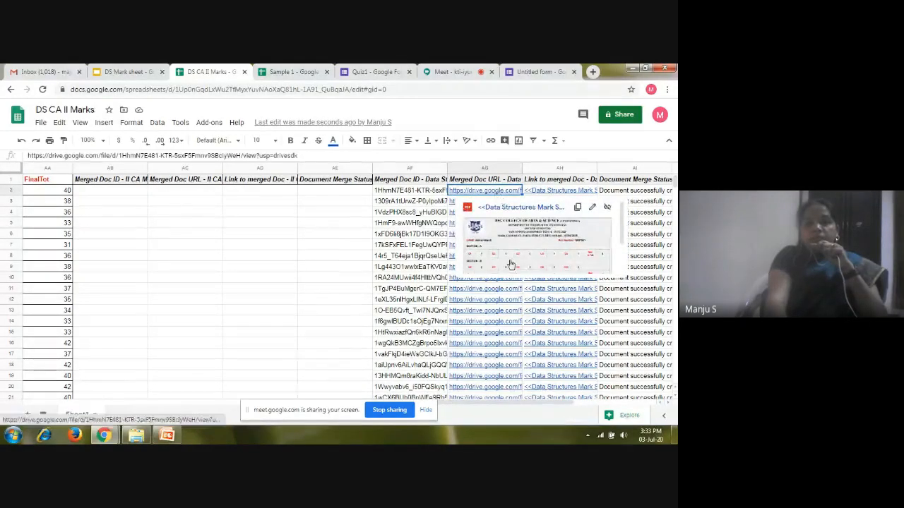
left_click(510, 263)
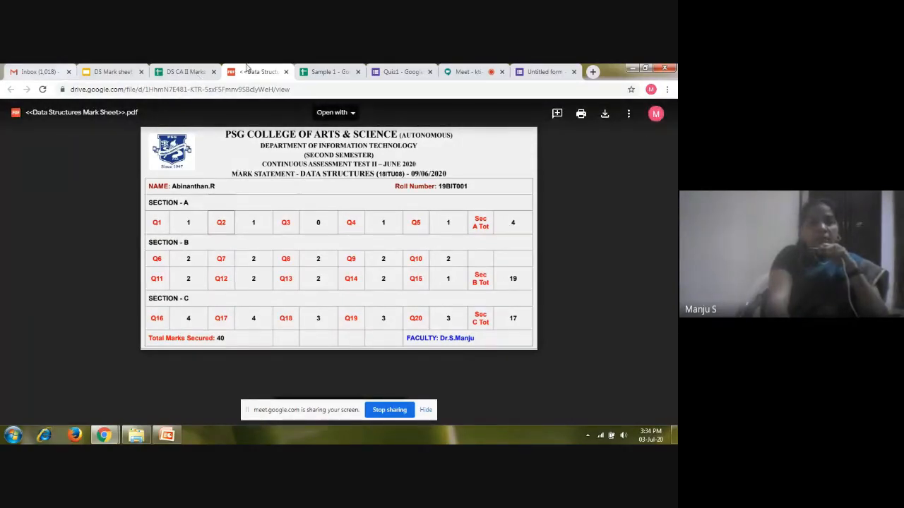
left_click(286, 72)
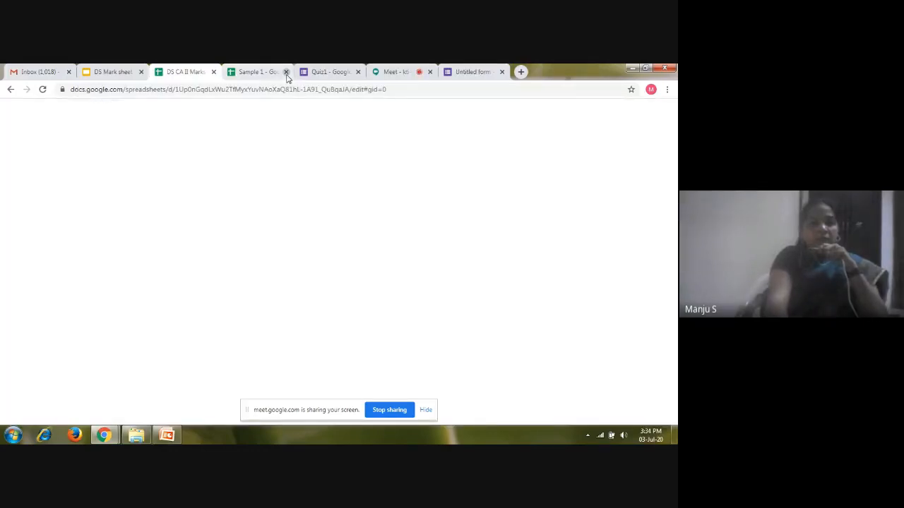
Switch to Gmail and open one of the newly sent Mark Sheet emails from the sent mail
left_click(29, 71)
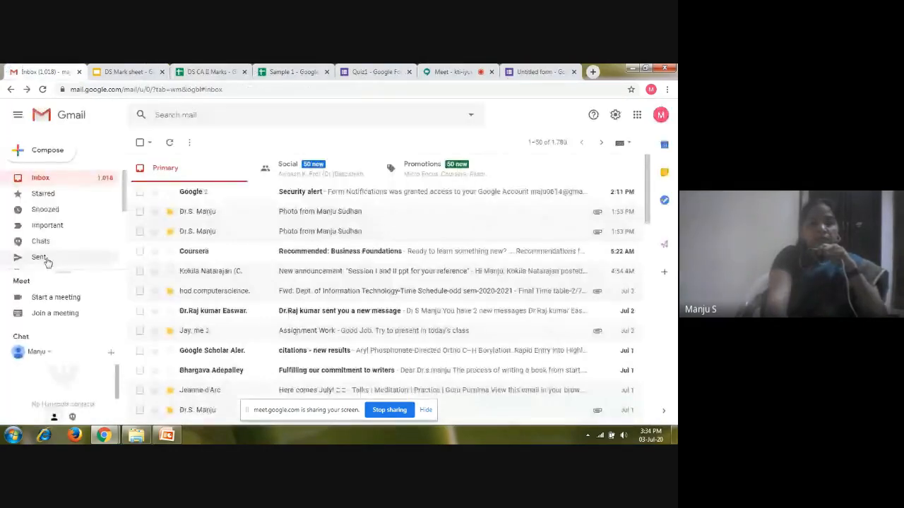
left_click(40, 258)
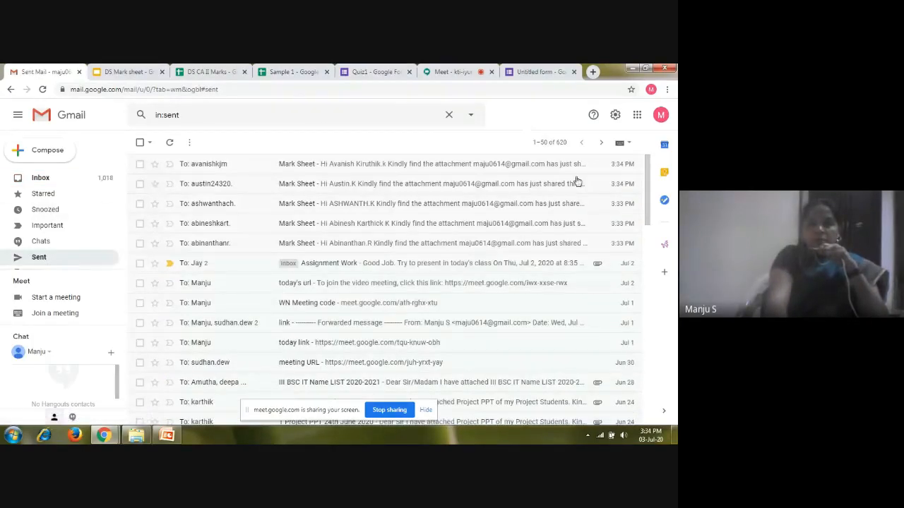
scroll(459, 163, "down", 1)
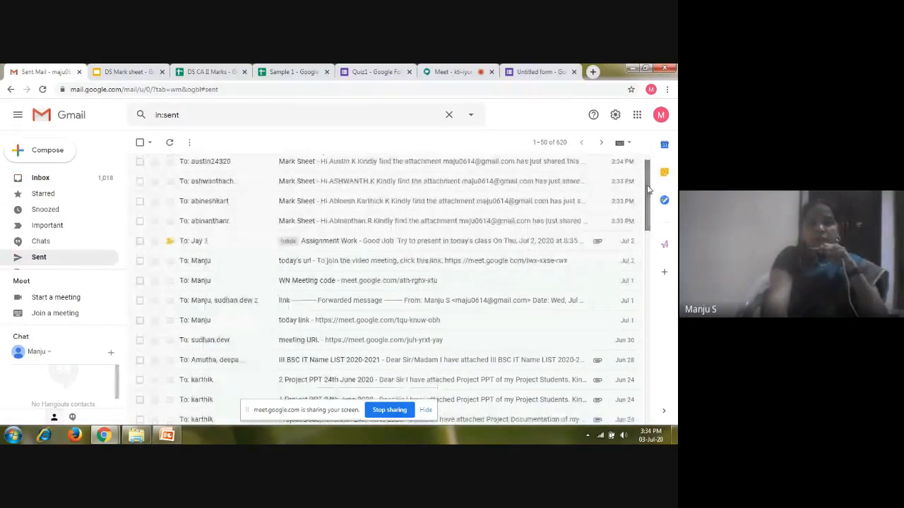
left_click(307, 182)
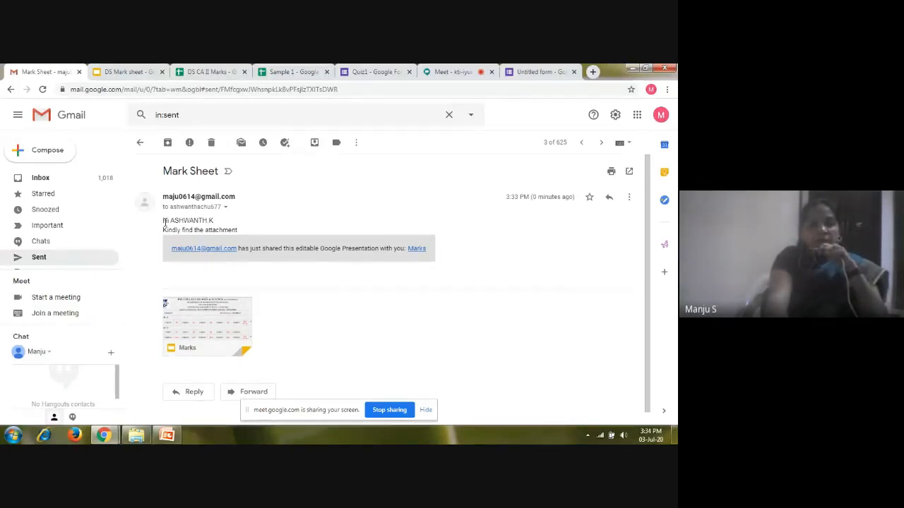
Check the greeting and message text of the Mark Sheet email and open its attached Marks presentation
left_click_drag(164, 221, 248, 231)
left_click(261, 224)
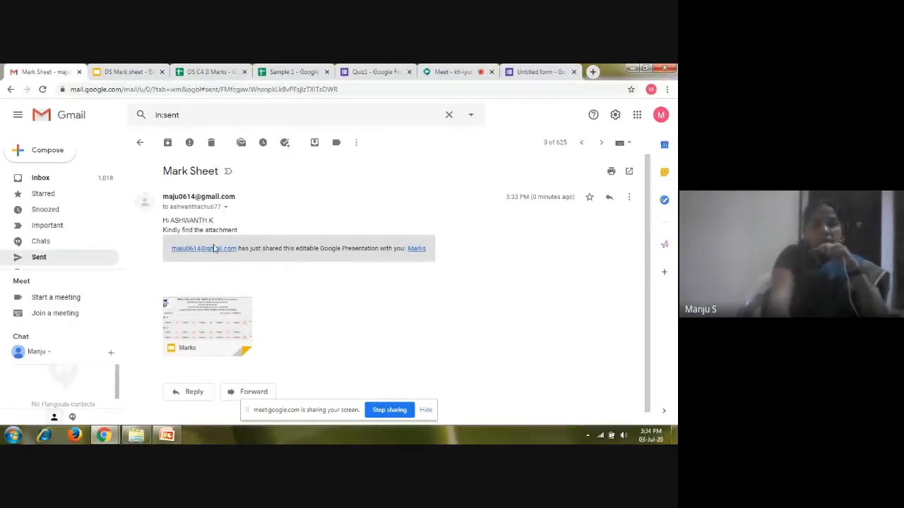
left_click(209, 327)
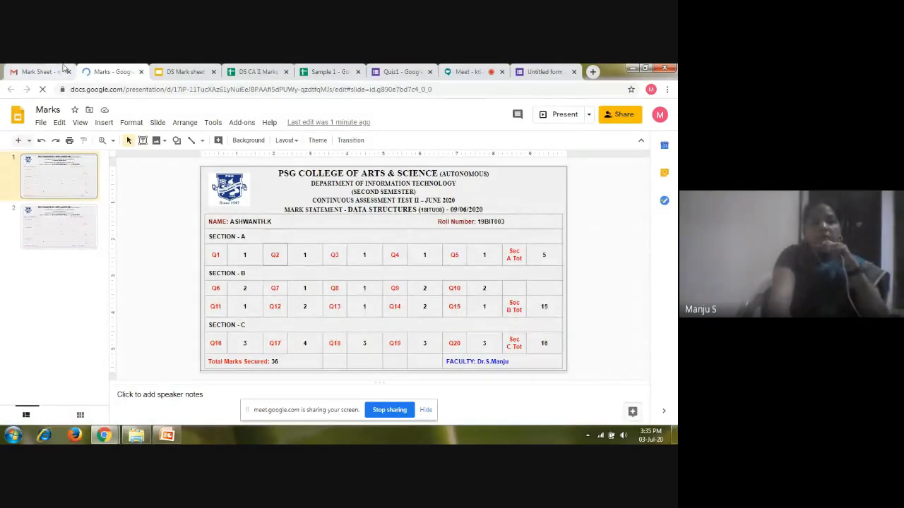
Open an older Data Structures II CA Mark Sheet email from Gmail's sent mail, check its addressed name and view the attached PDF
left_click(36, 71)
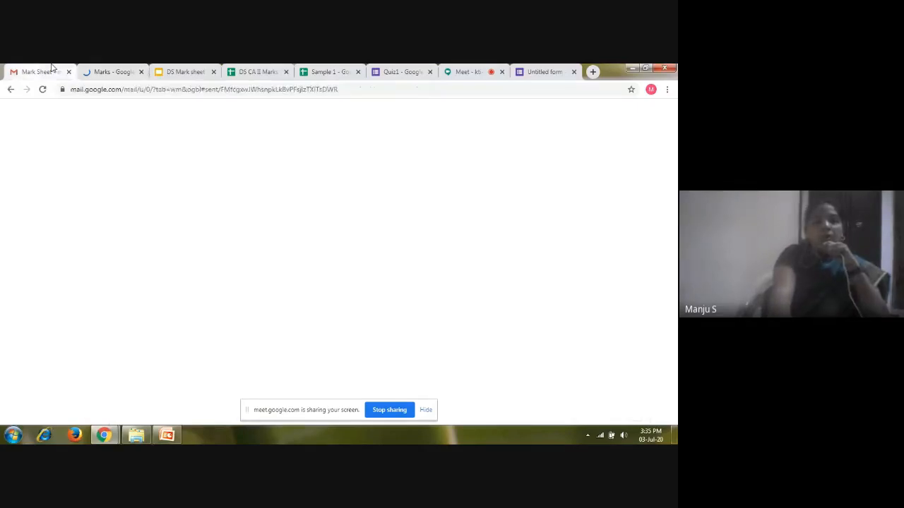
left_click(49, 257)
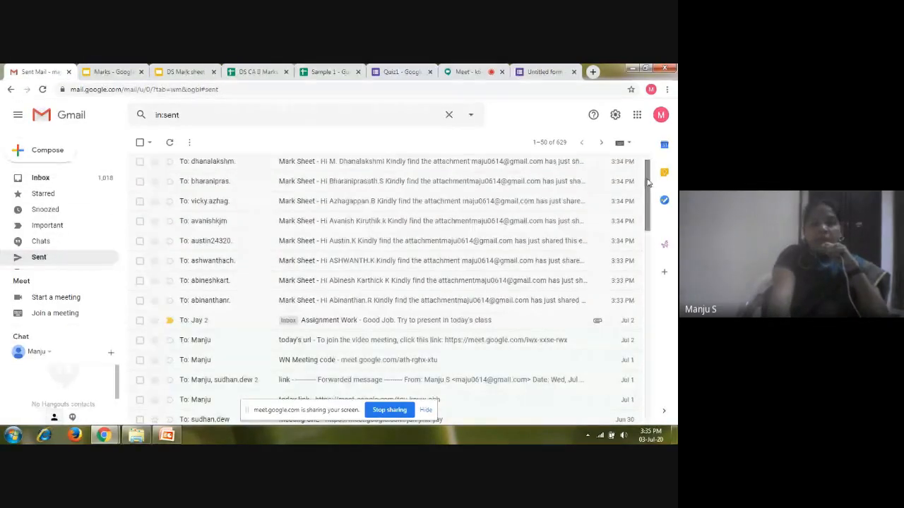
left_click_drag(648, 185, 646, 330)
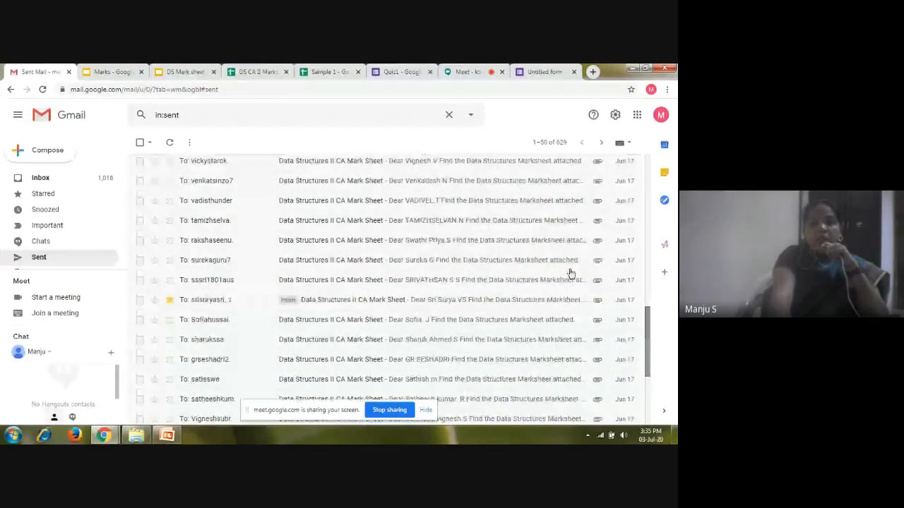
left_click(289, 224)
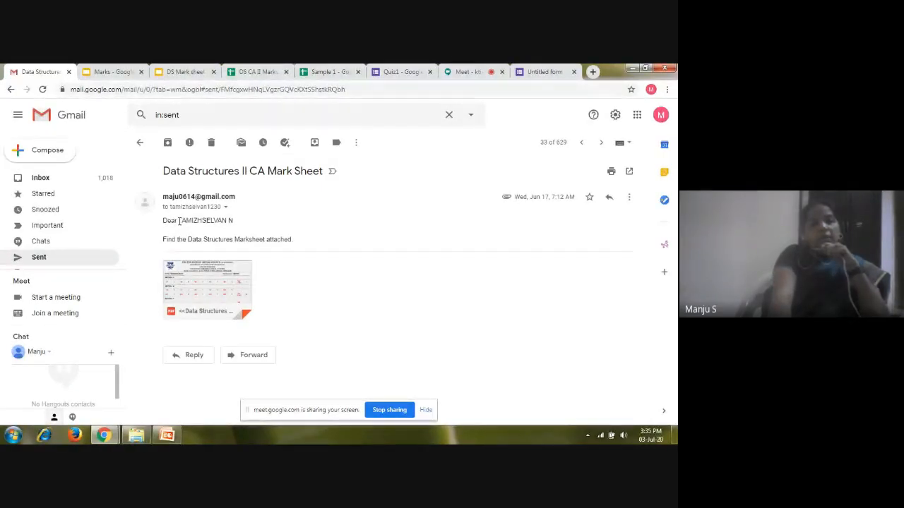
left_click_drag(179, 220, 237, 223)
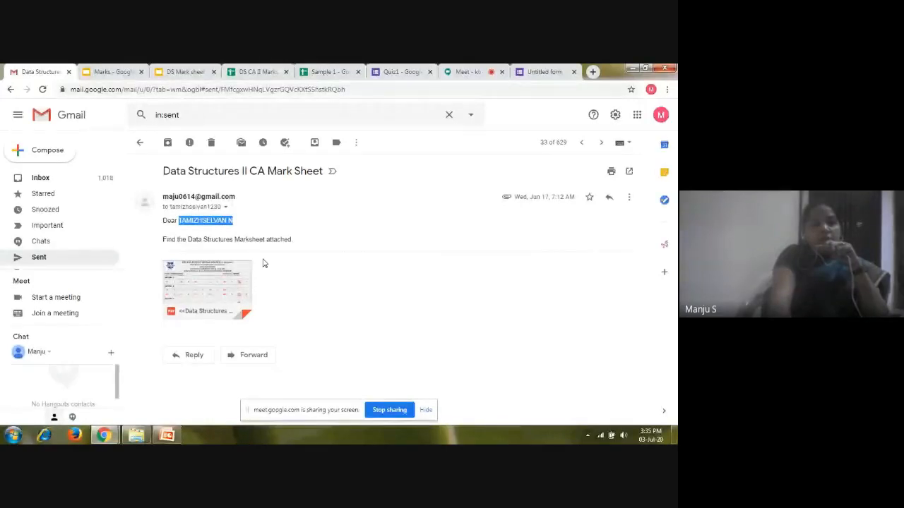
left_click(218, 283)
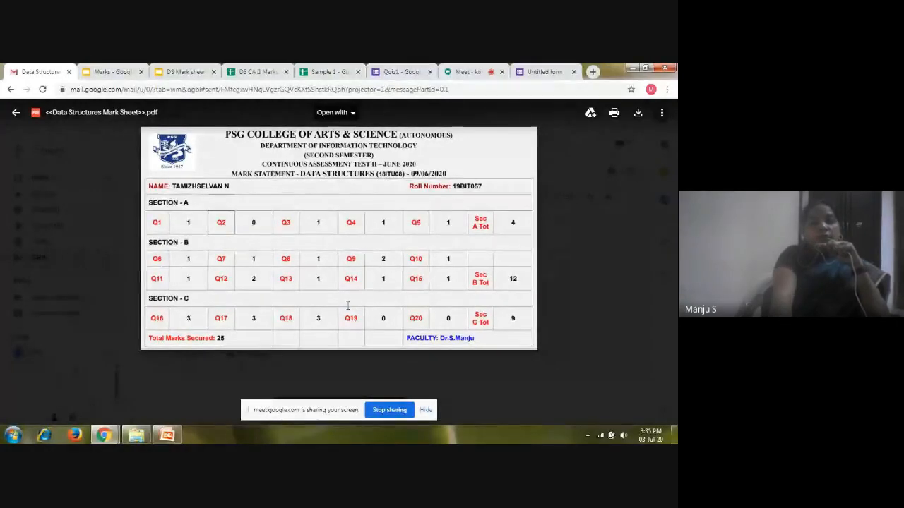
Return to the DS CA II Marks spreadsheet and review the student names, roll numbers and emails from the first row
left_click(266, 69)
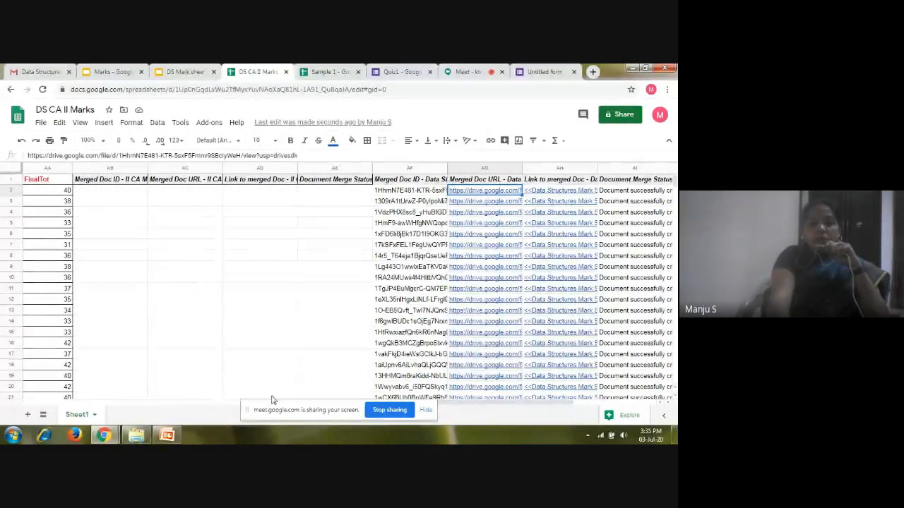
left_click(469, 399)
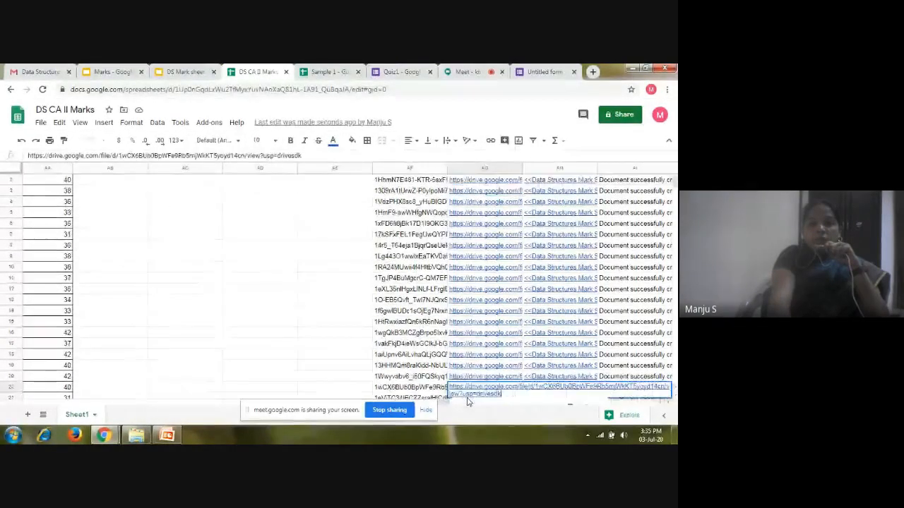
left_click_drag(458, 405, 42, 399)
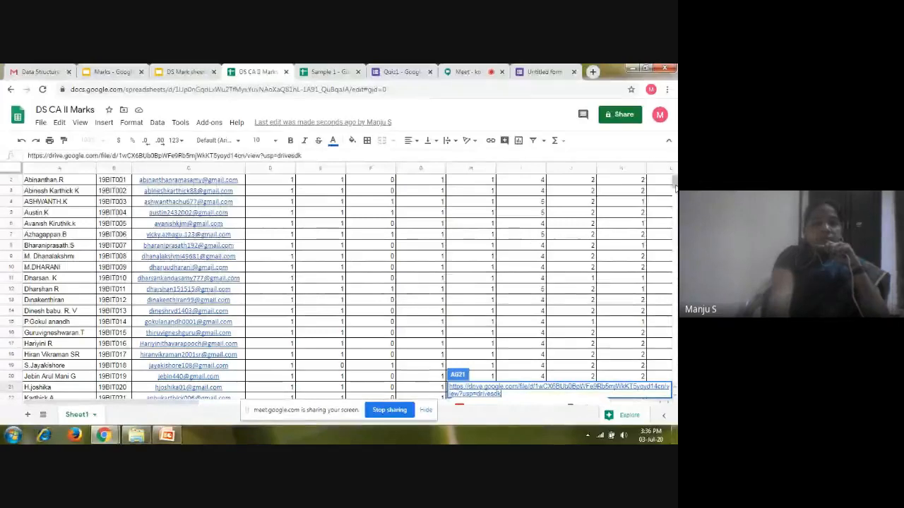
mouse_move(675, 183)
left_mouse_down()
mouse_move(674, 200)
mouse_move(674, 180)
left_mouse_up()
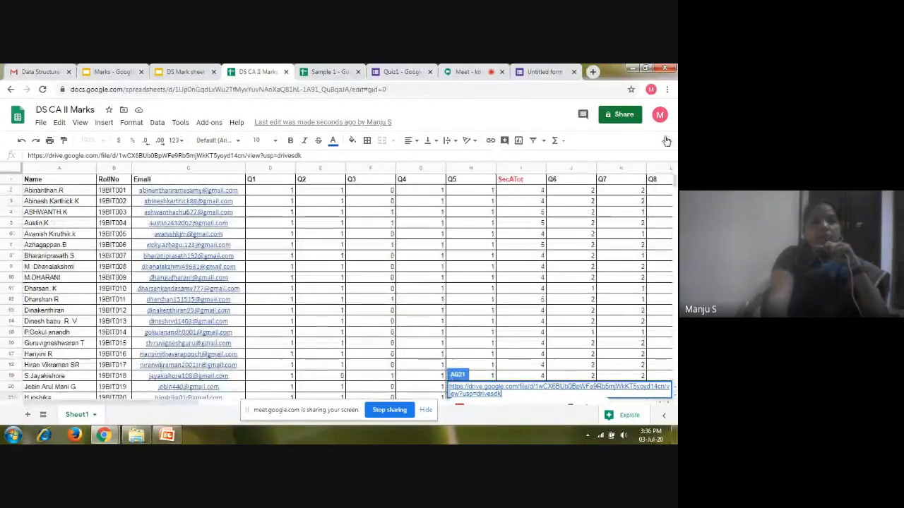
Return to Gmail, close the PDF preview and look through the older Data Structures II CA Mark Sheet emails in the sent mail
left_click(43, 69)
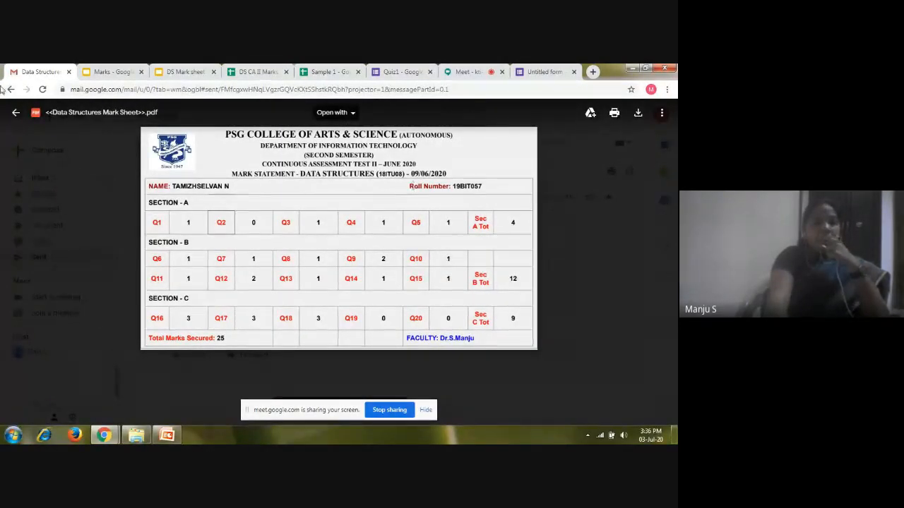
left_click(16, 113)
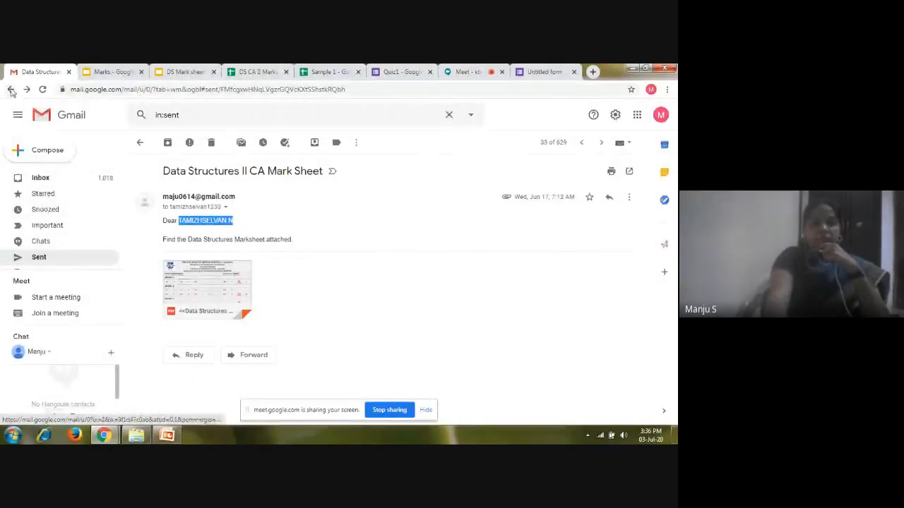
left_click(10, 90)
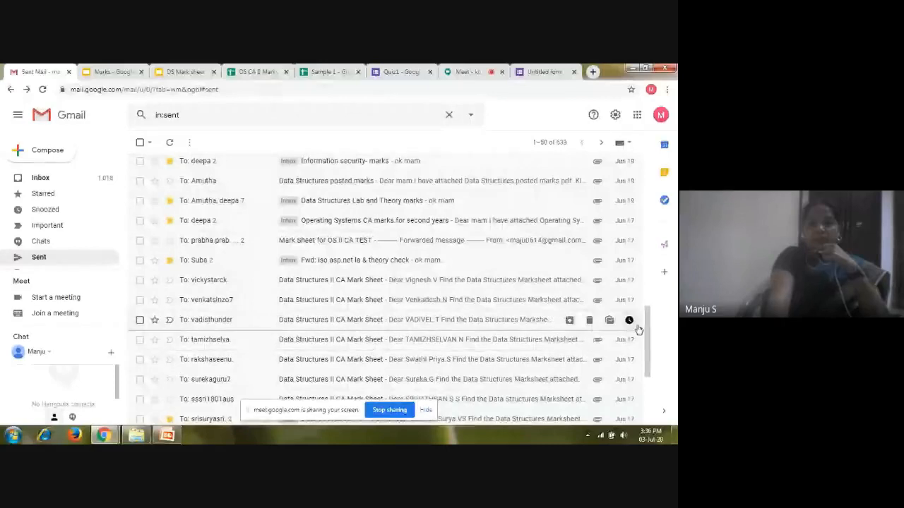
left_click_drag(647, 332, 647, 366)
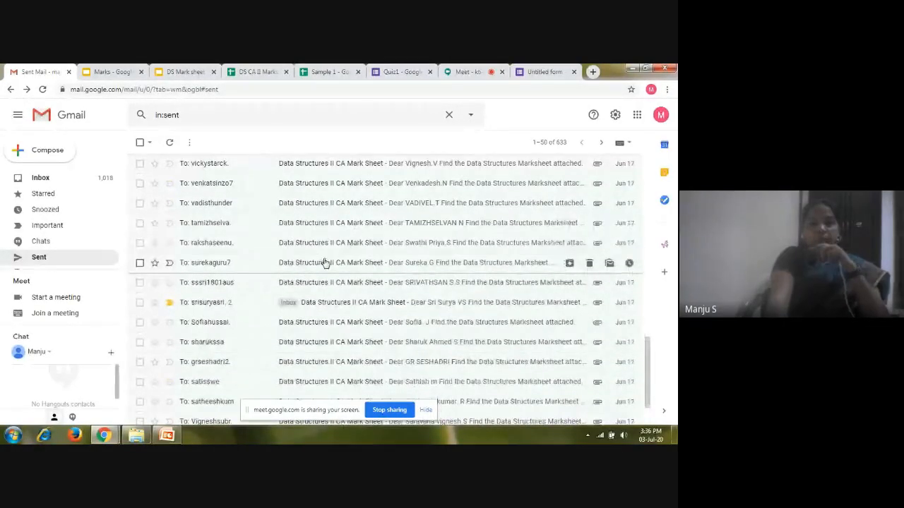
Return to the DS CA II Marks spreadsheet, leave the open link cell unedited, and view the Autocrat add-on's commands
left_click(257, 70)
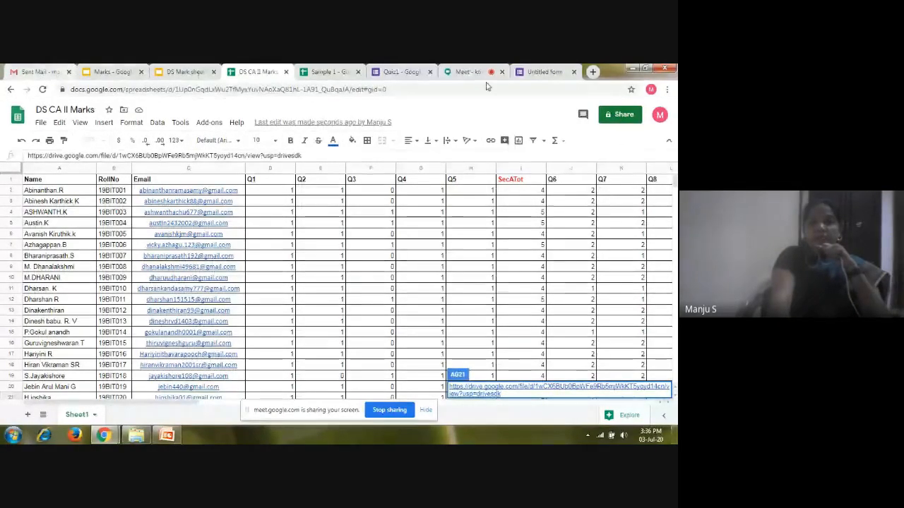
key("Return")
left_click(211, 122)
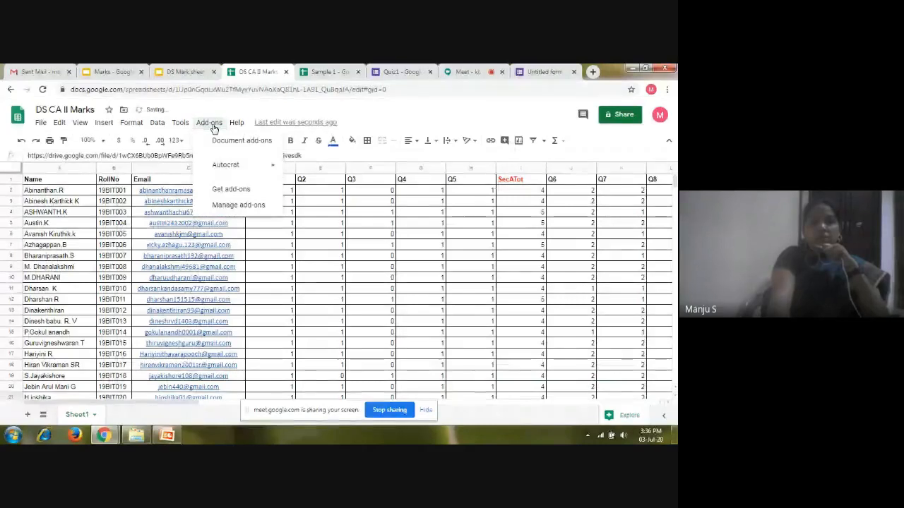
mouse_move(237, 165)
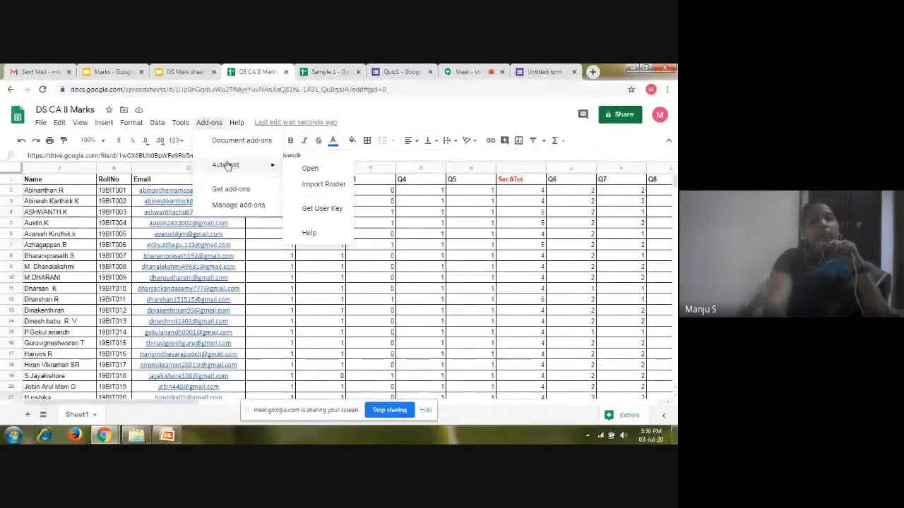
left_click(137, 202)
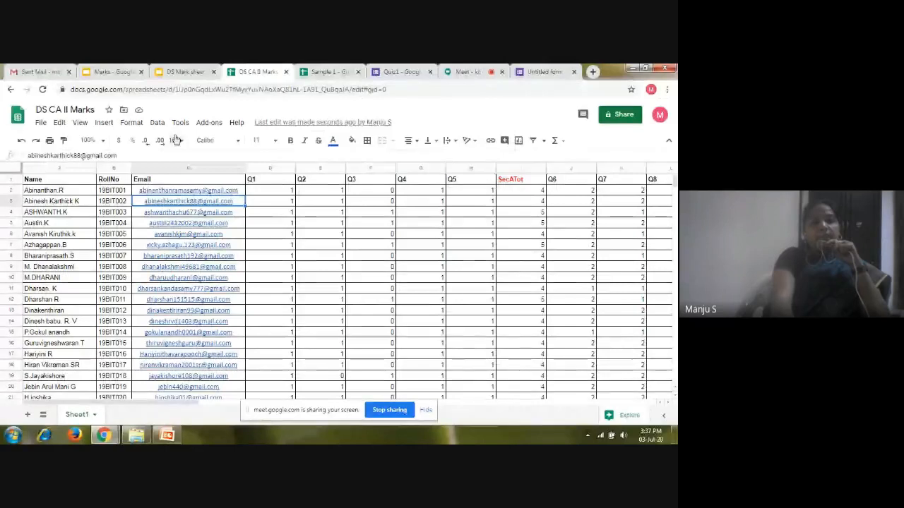
Switch to Gmail, open Google Docs from its Google apps list, and close the Sample 1 spreadsheet
left_click(42, 72)
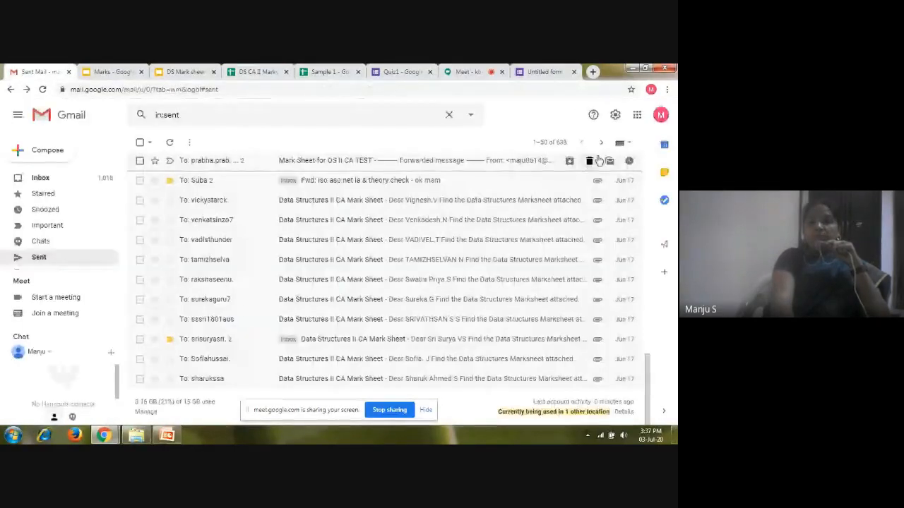
left_click(636, 116)
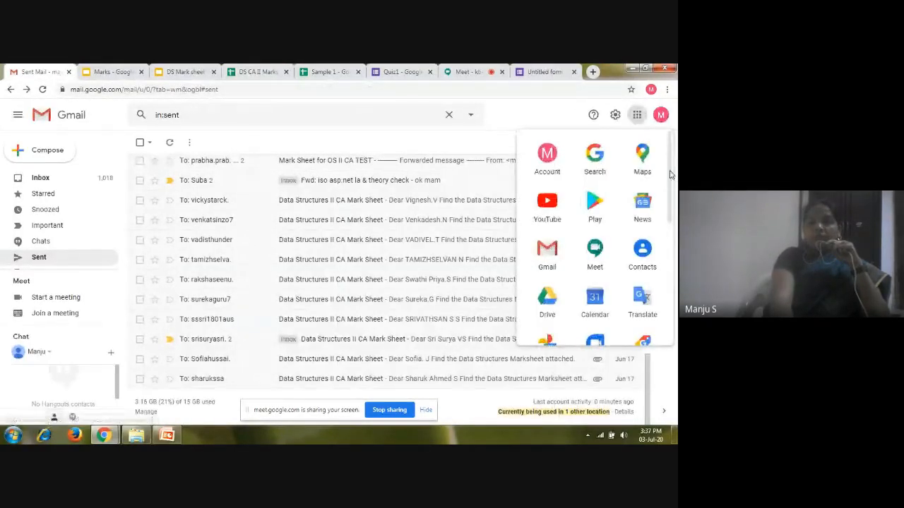
scroll(671, 186, "down", 1)
left_click_drag(670, 186, 675, 231)
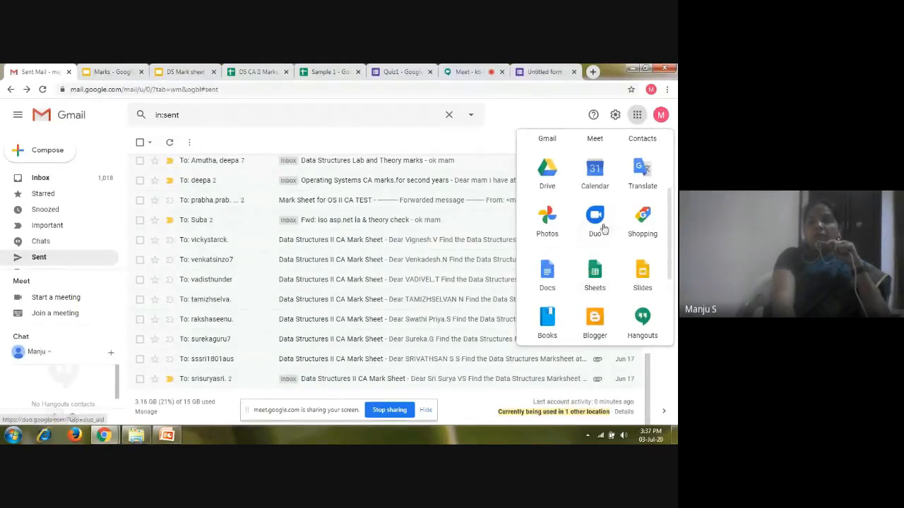
left_click(547, 283)
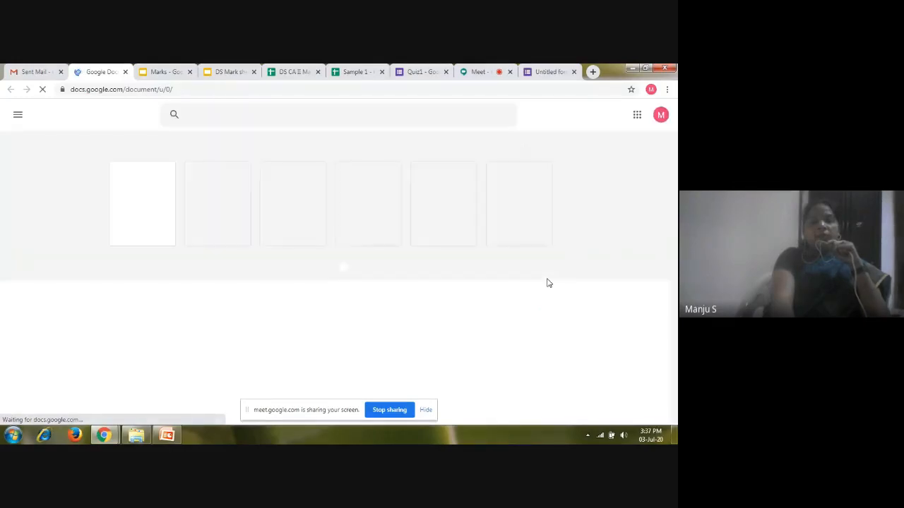
left_click(381, 72)
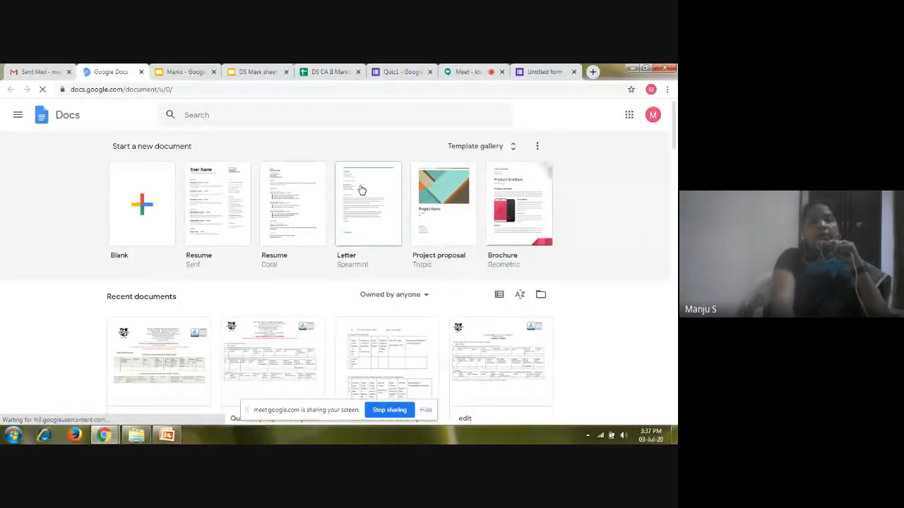
Create a blank document and name it IQAC DATA
left_click(149, 195)
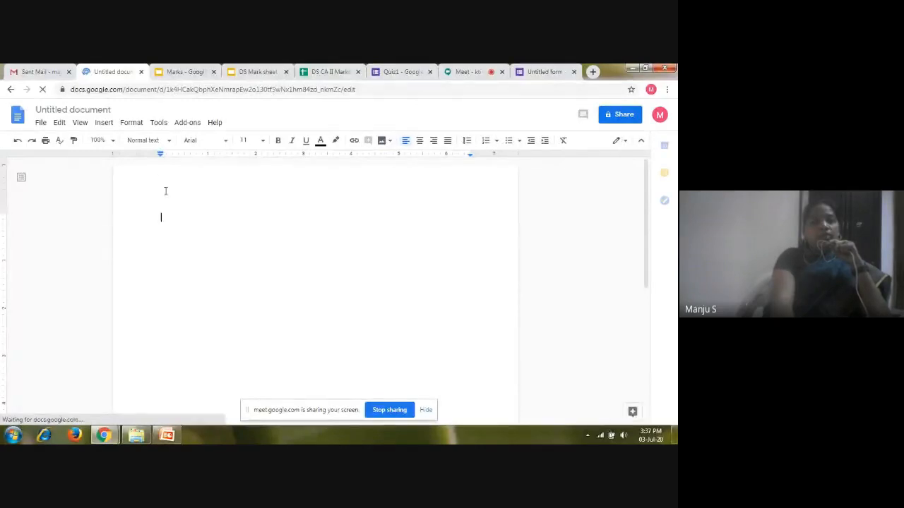
left_click(51, 109)
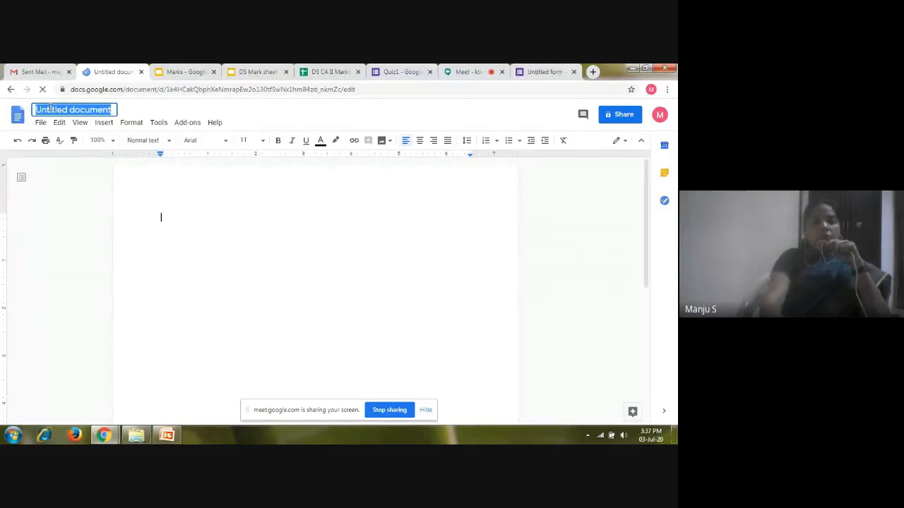
key("BackSpace")
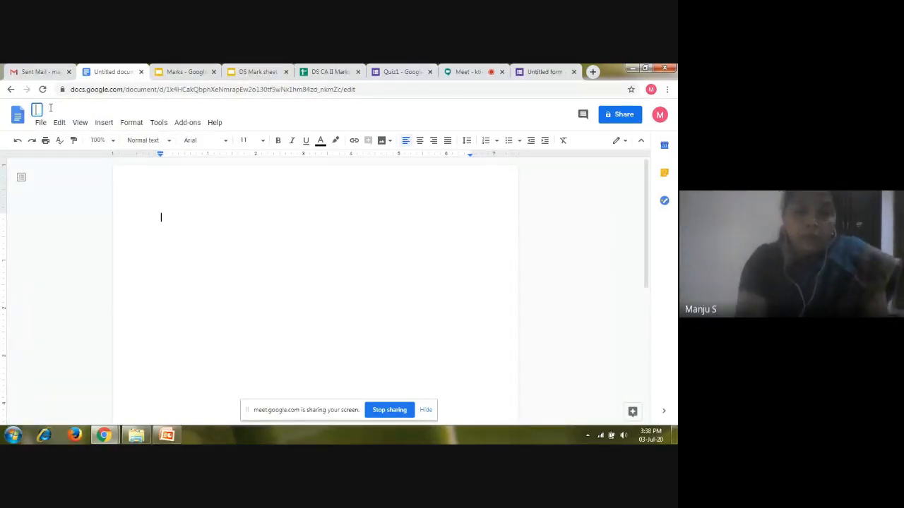
type("IQAC")
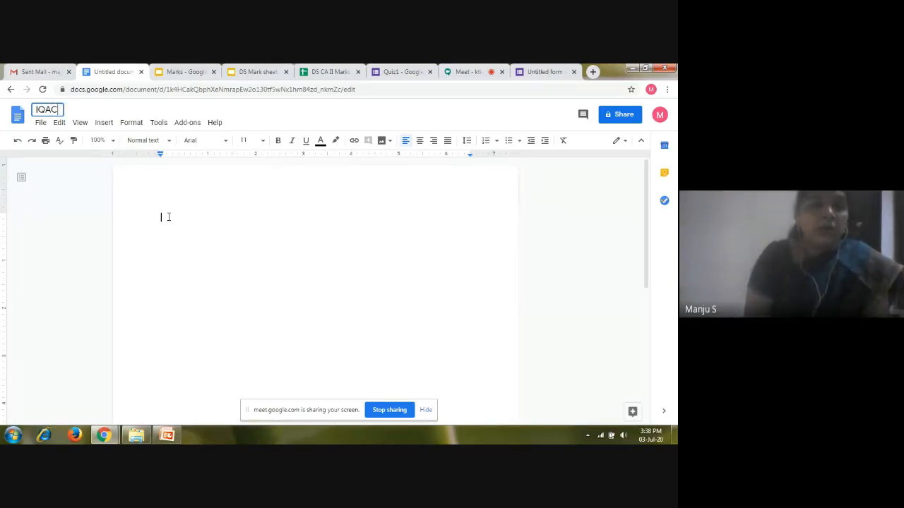
type(" DATA")
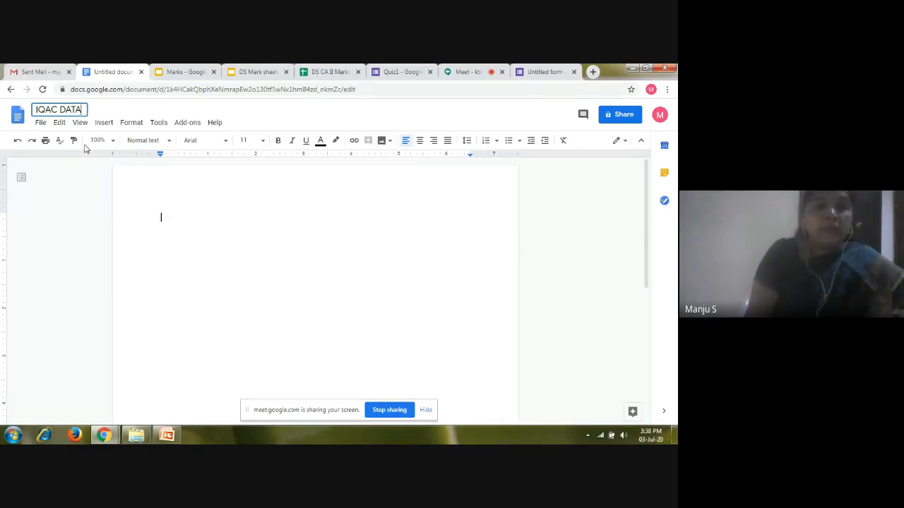
Insert a table with five columns and two rows into the document
left_click(103, 124)
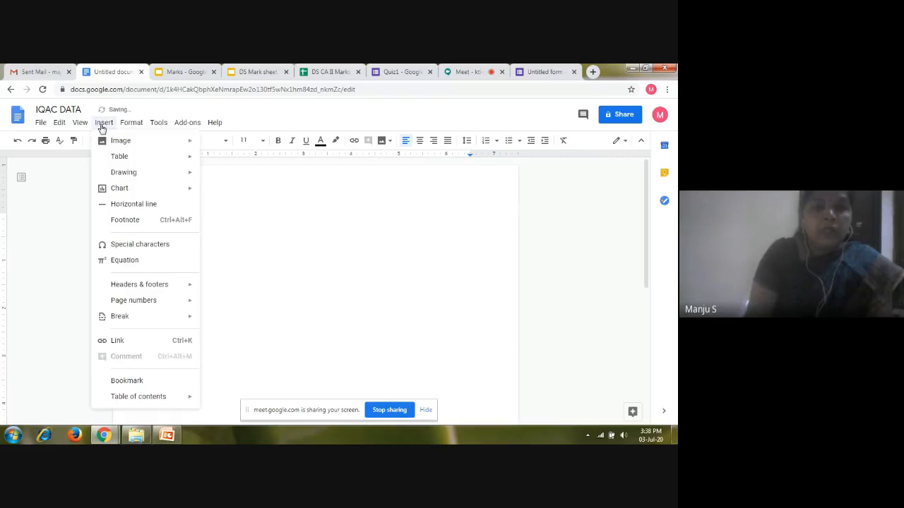
mouse_move(137, 159)
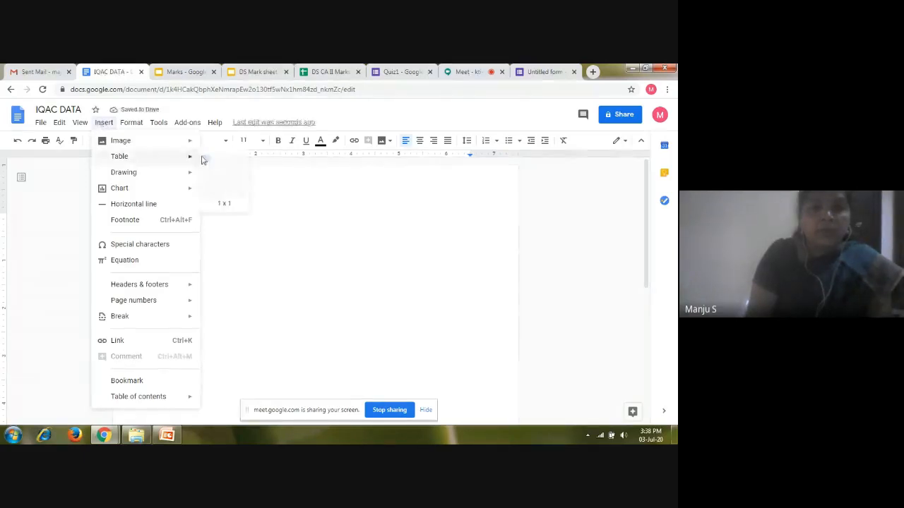
left_click(240, 174)
left_click(299, 255)
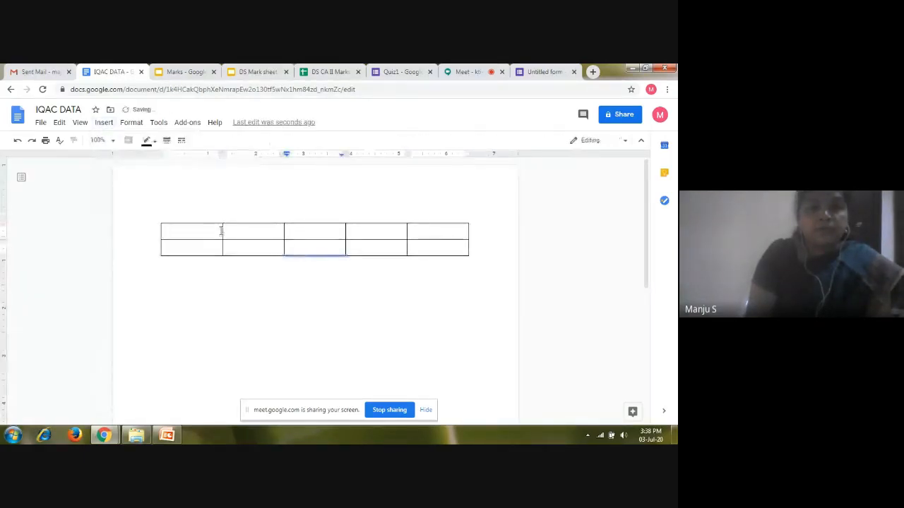
type("S")
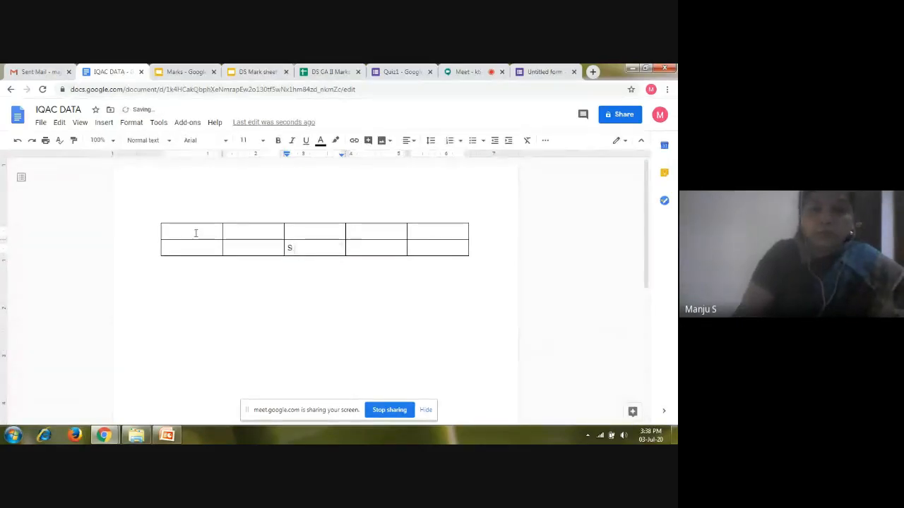
type(".NO")
key("BackSpace")
key("BackSpace")
key("BackSpace")
key("BackSpace")
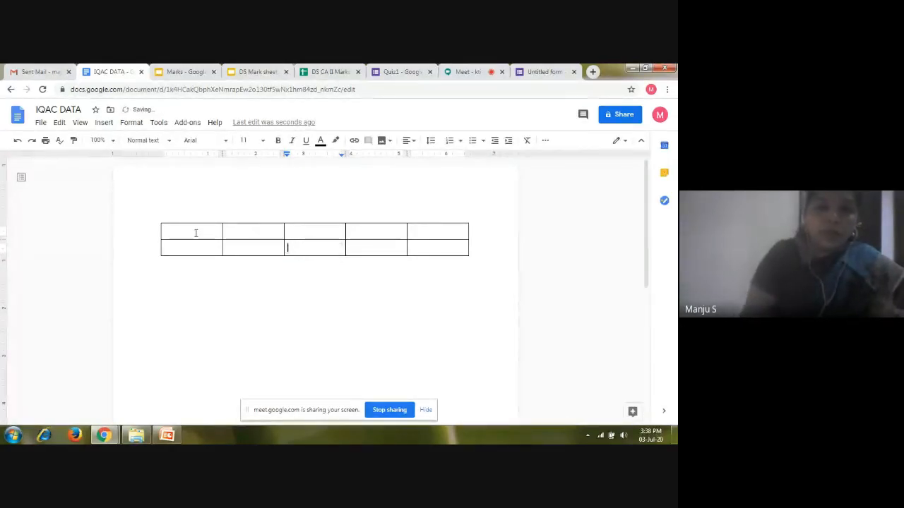
Enter the headings S.No and Name in the first two cells of the table's header row
type("S")
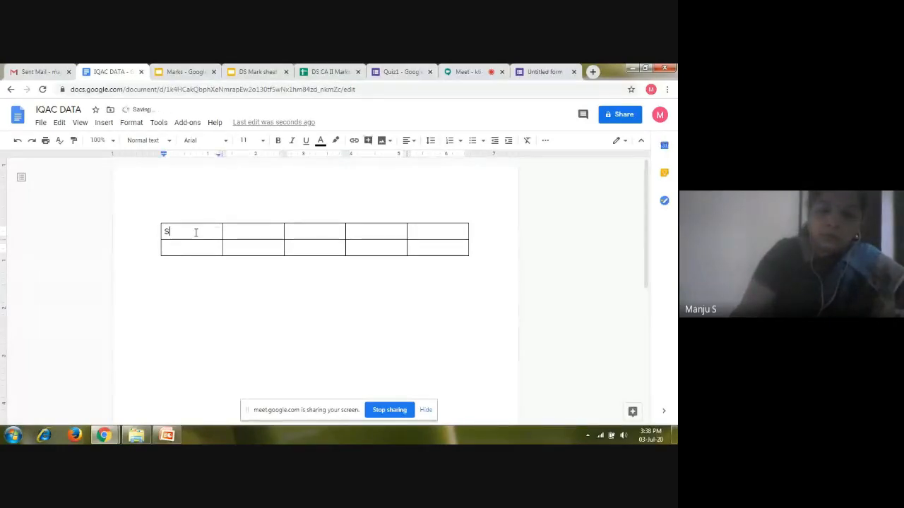
type(".No")
key("Tab")
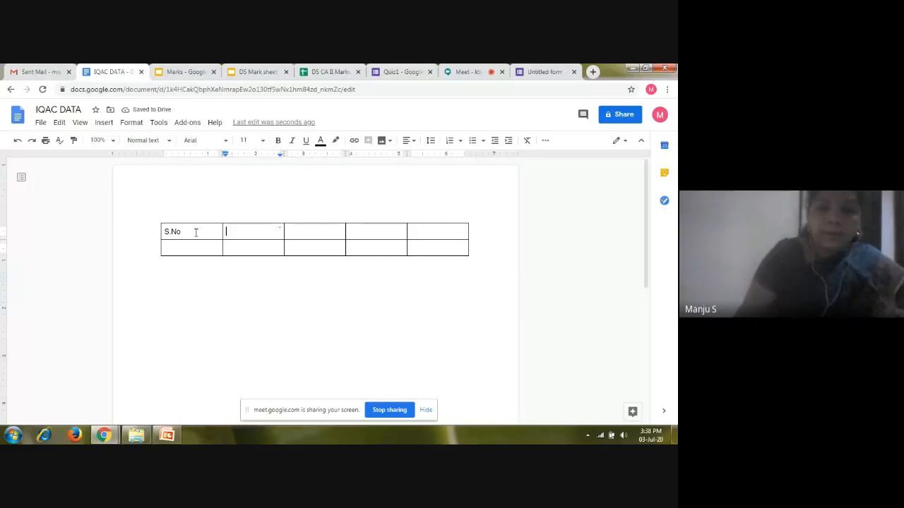
type("Name")
key("Tab")
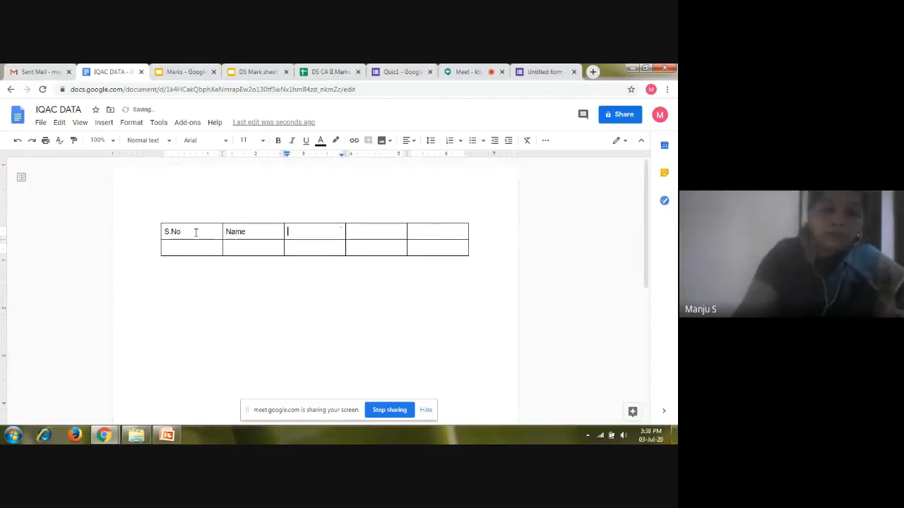
Enter Event Organized, Presented and Total as the headings of the remaining three columns, with Presented spelled correctly
type("Event ")
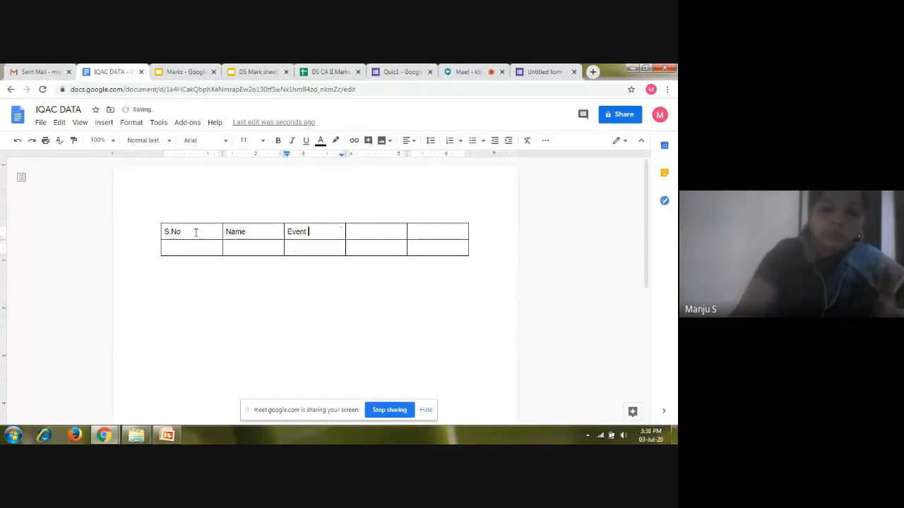
type("Organ")
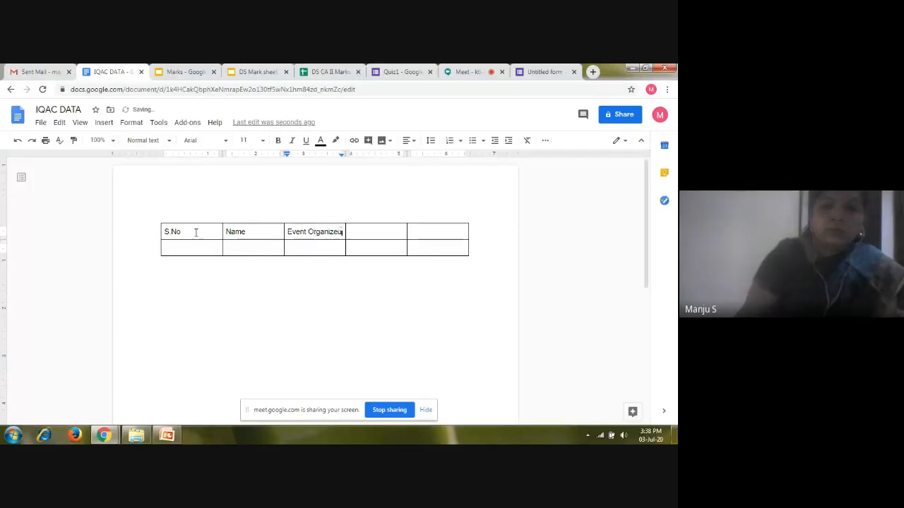
type("izer")
key("BackSpace")
type("d")
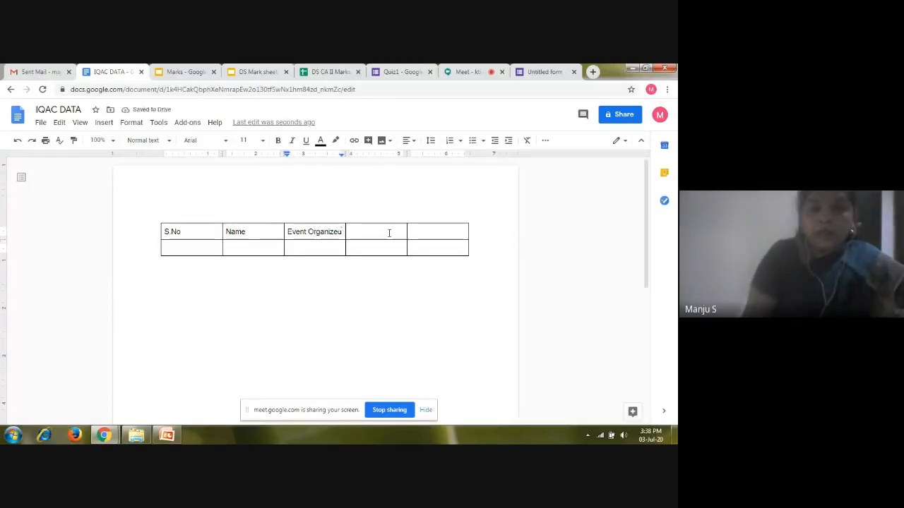
left_click(388, 233)
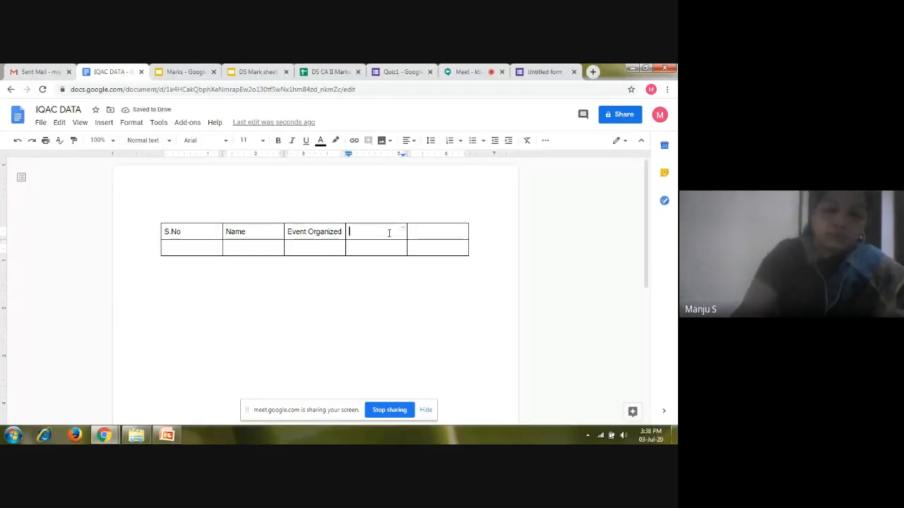
type("F")
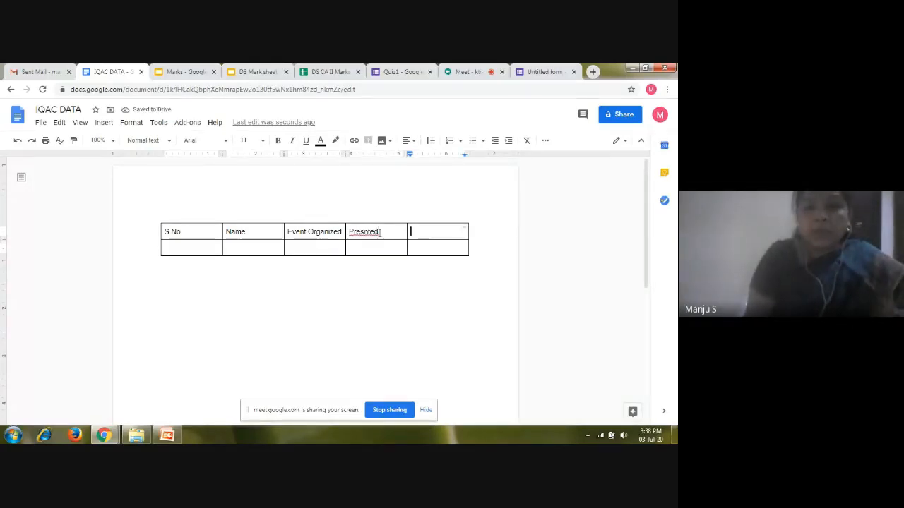
left_click(365, 235)
type("e")
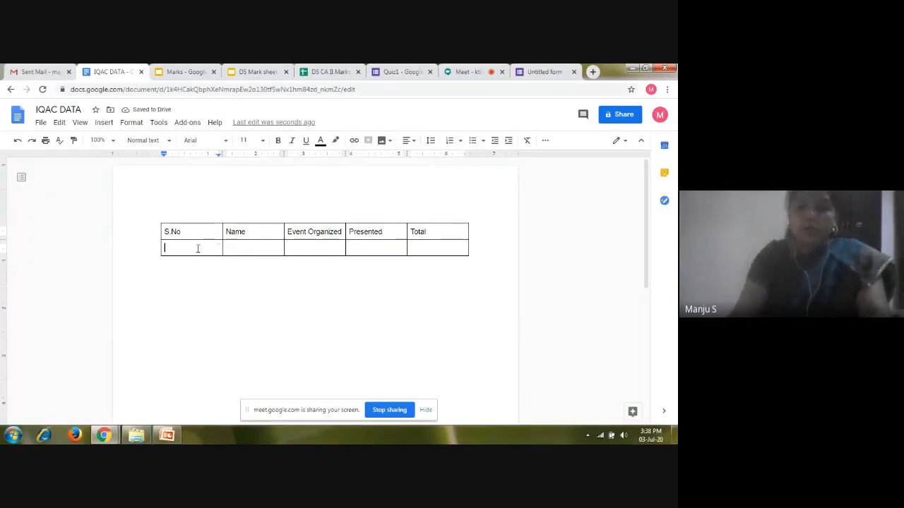
Fill the row under the headings with 1, xy, 3, 5 and a total of 8
type("1")
key("Tab")
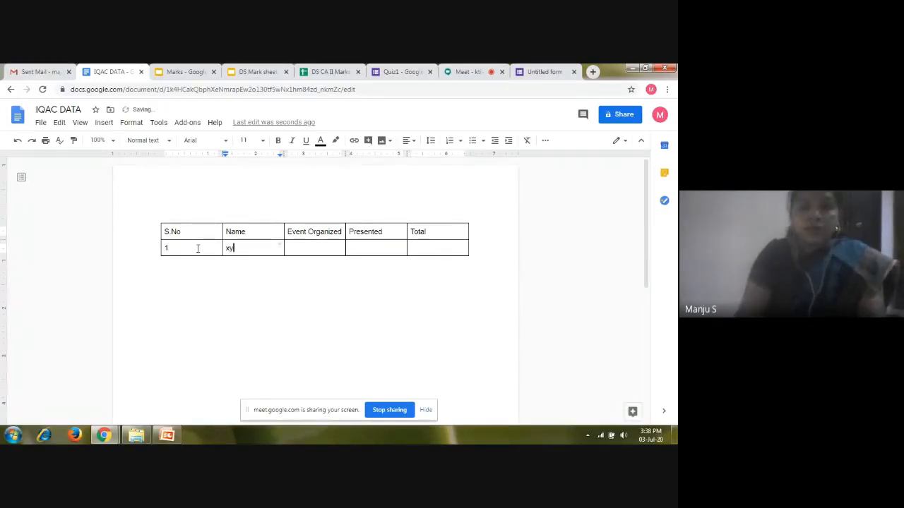
key("Tab")
type("3")
key("Tab")
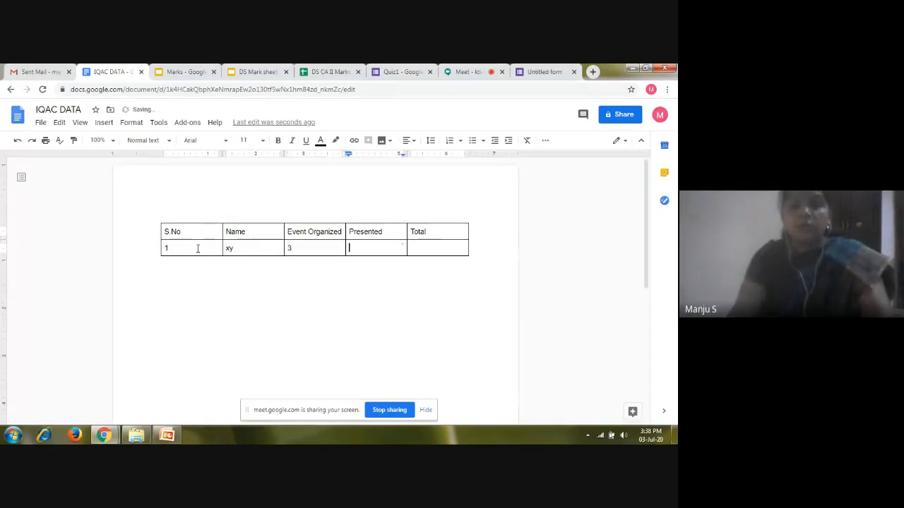
key("Tab")
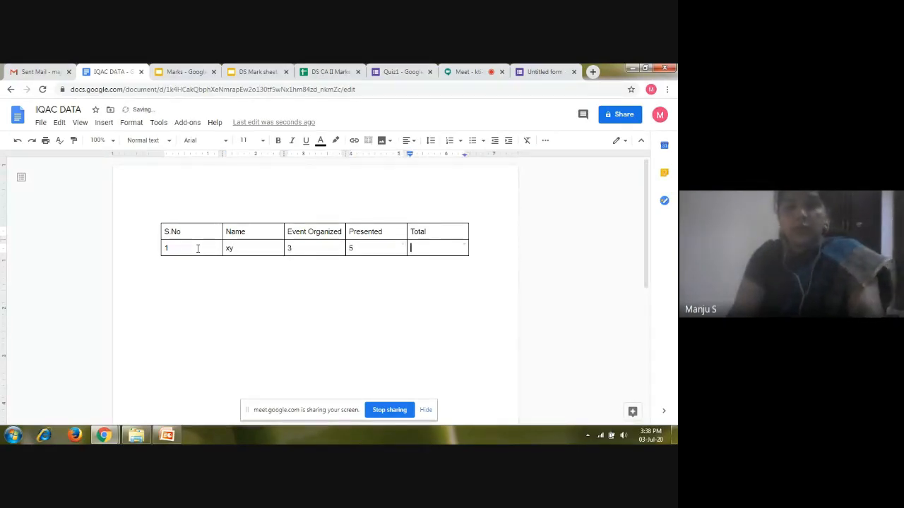
Add two empty rows at the end of the table, below the filled data row
right_click(473, 251)
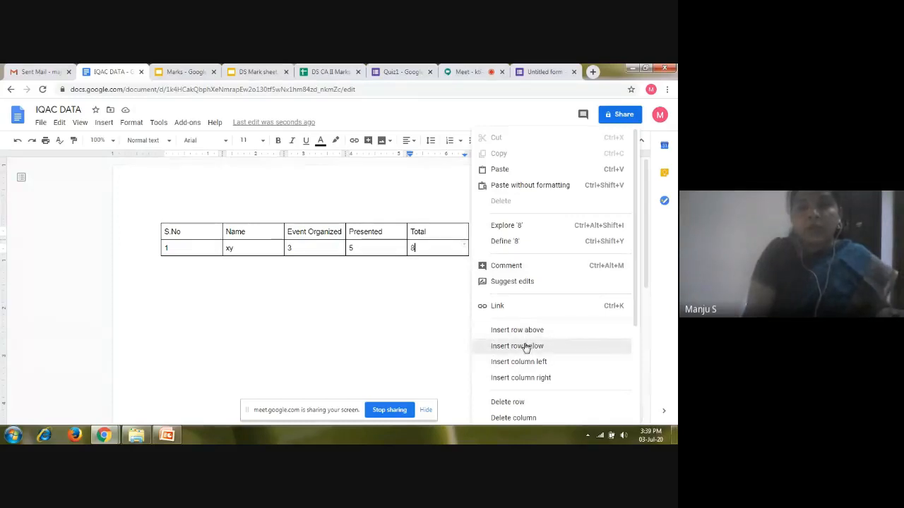
left_click(525, 345)
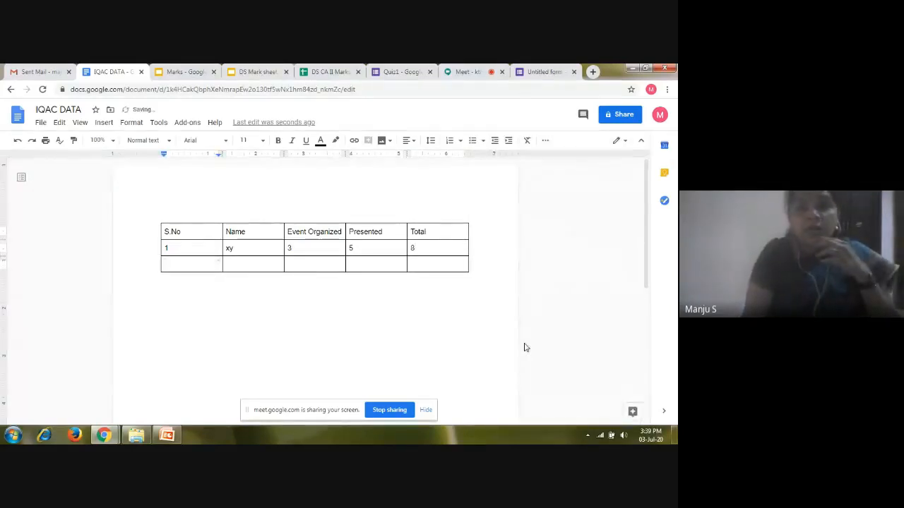
left_click(476, 266)
right_click(477, 265)
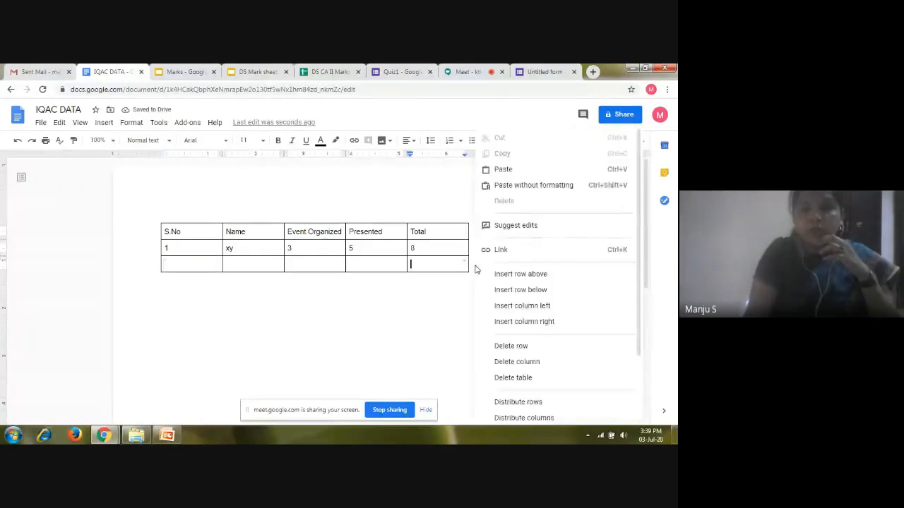
left_click(520, 290)
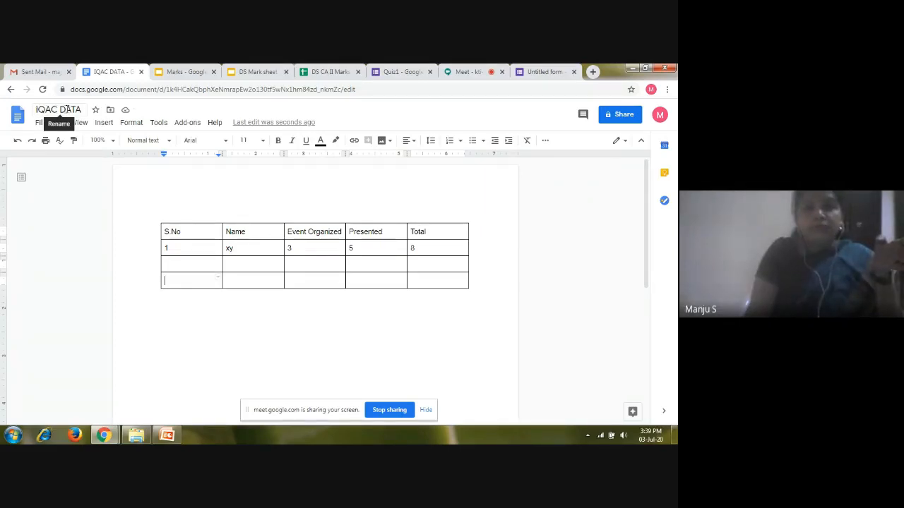
Open the sharing settings of IQAC DATA and add the fifth suggested contact as a recipient
left_click(624, 116)
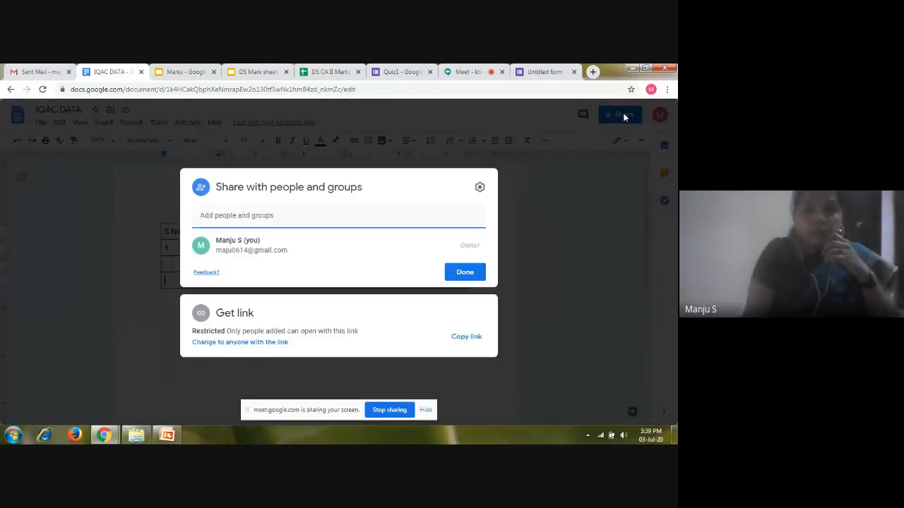
left_click(218, 215)
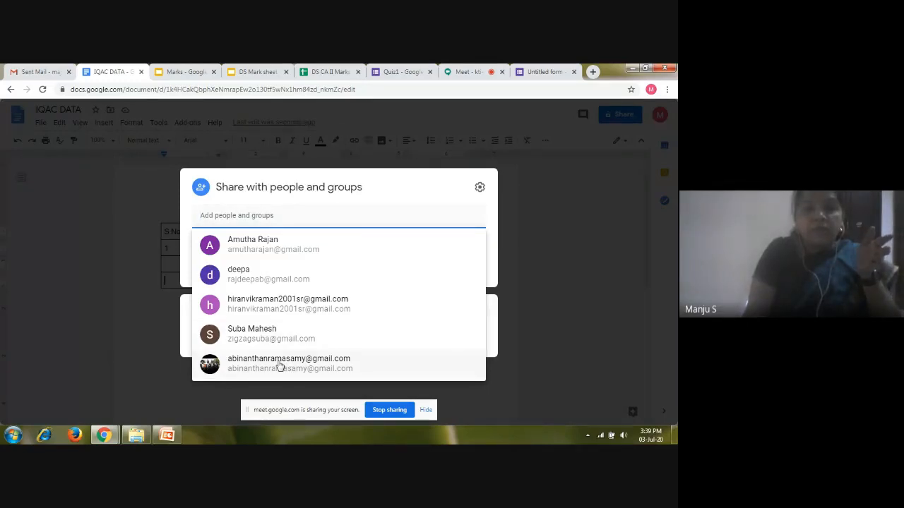
mouse_move(280, 366)
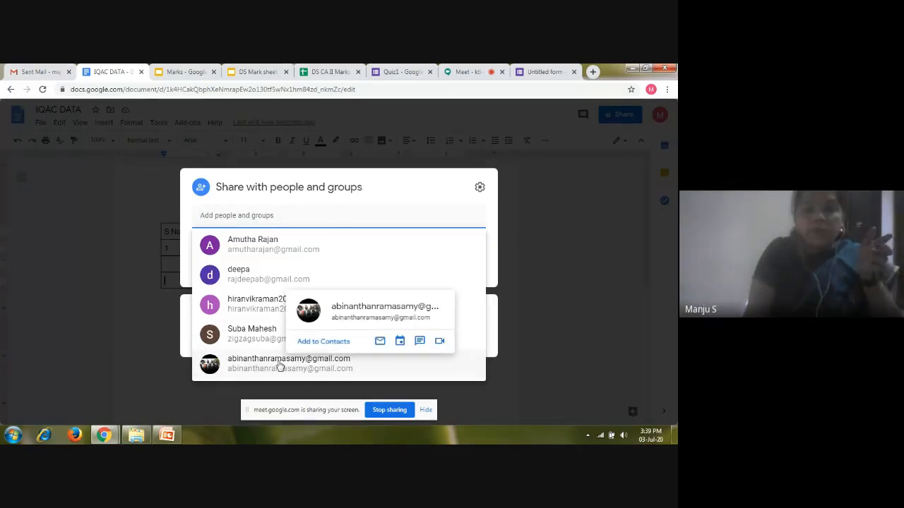
left_click(280, 366)
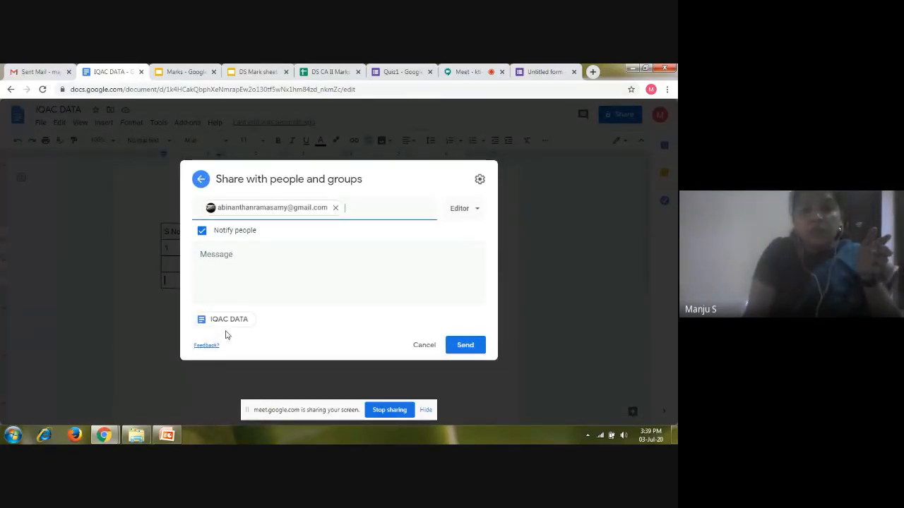
Send the IQAC DATA invitation with Editor access, then review the access levels available for the added person
left_click(459, 345)
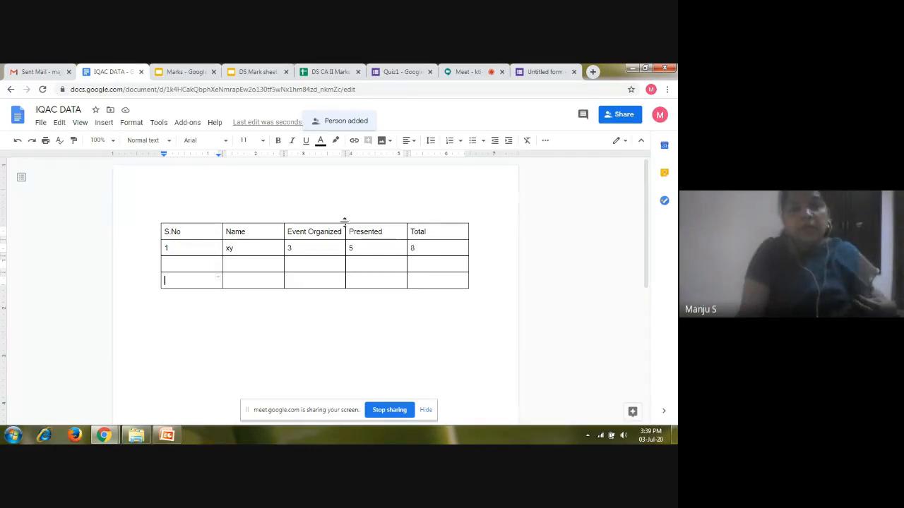
left_click(612, 119)
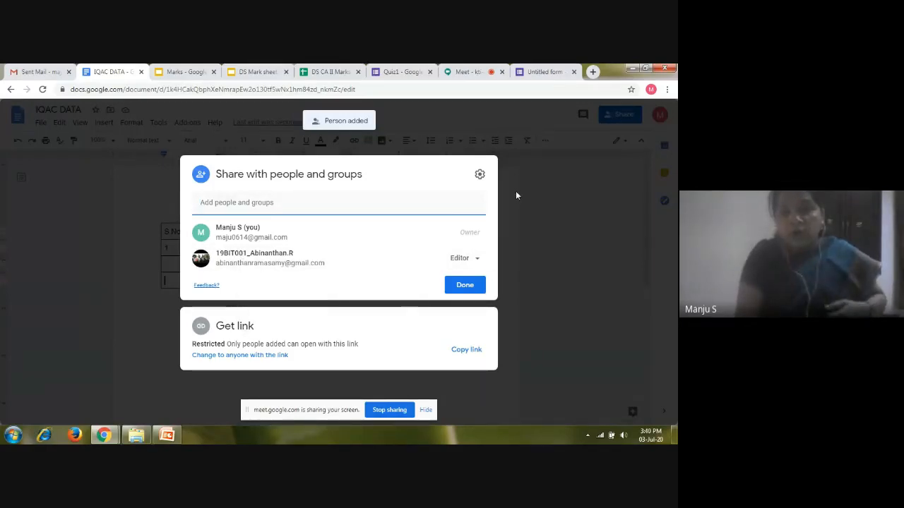
left_click(463, 286)
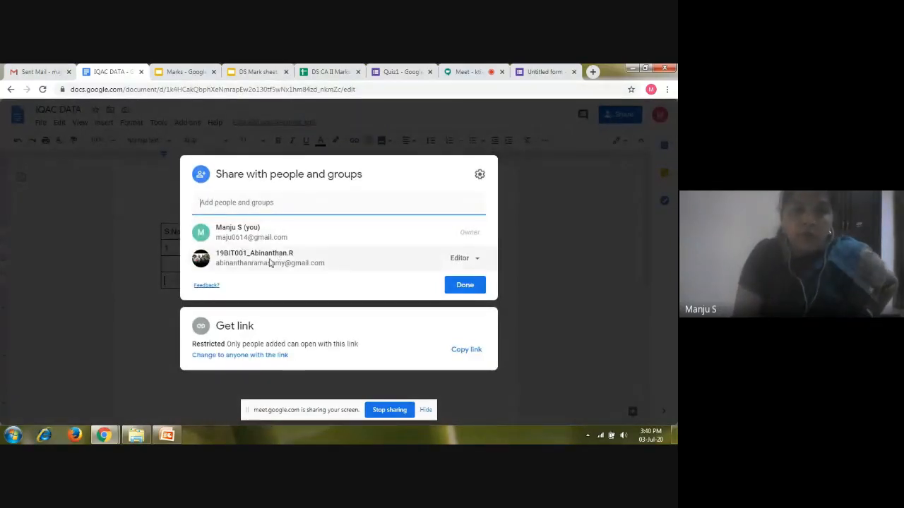
mouse_move(269, 263)
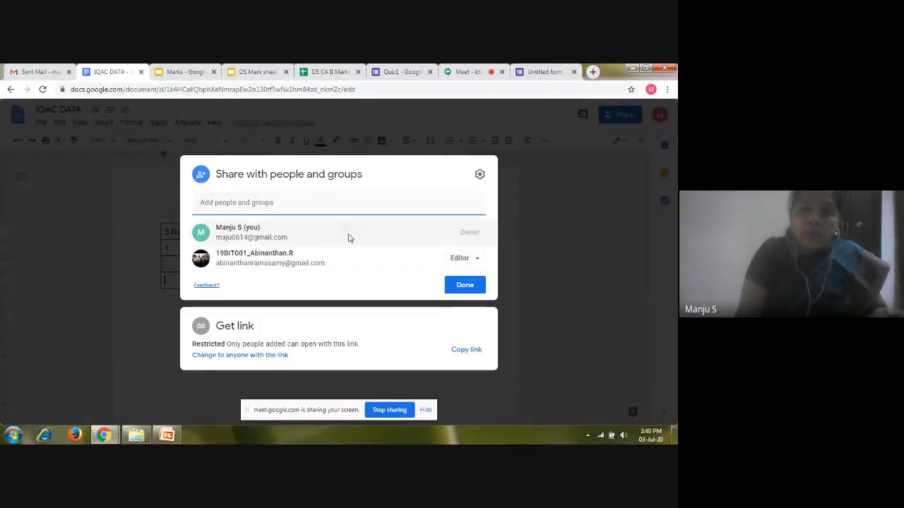
left_click(477, 260)
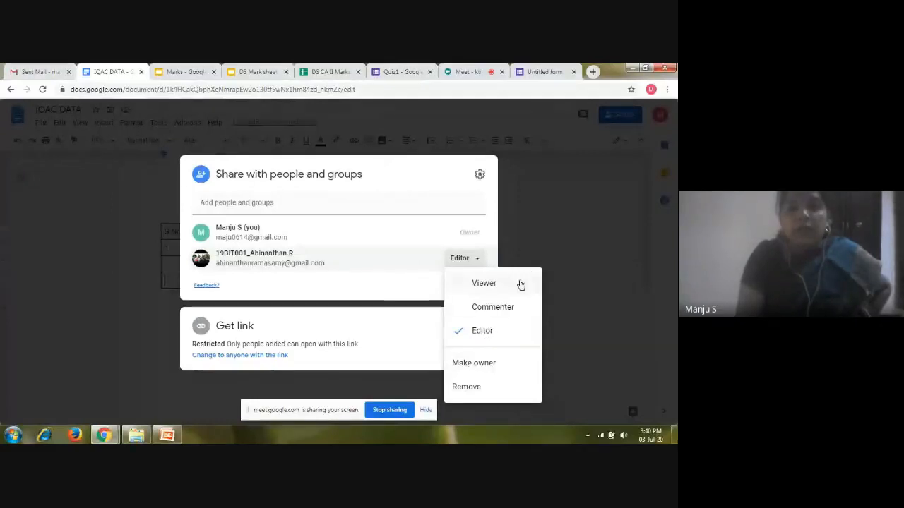
left_click(526, 245)
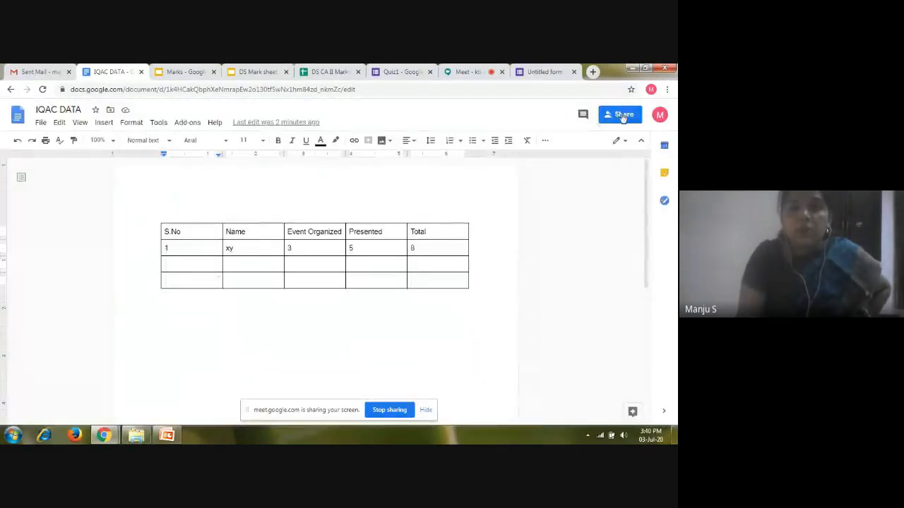
left_click(625, 117)
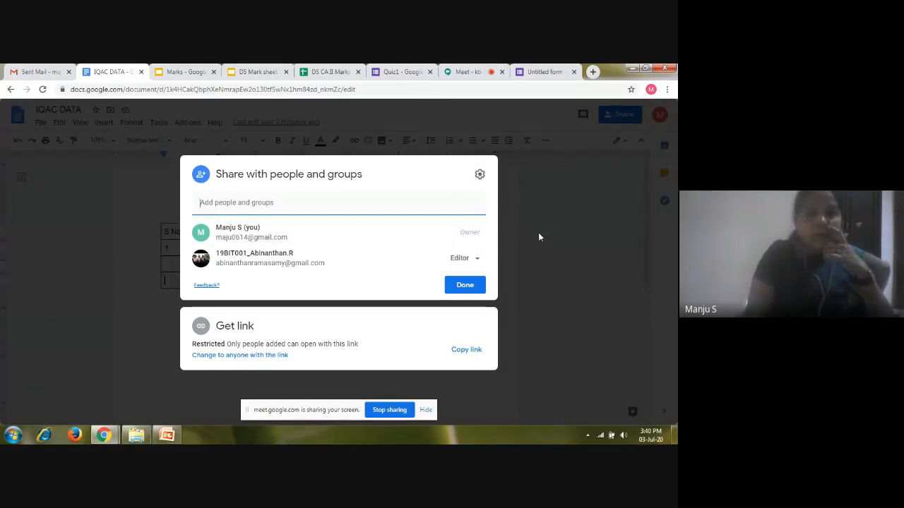
left_click(466, 286)
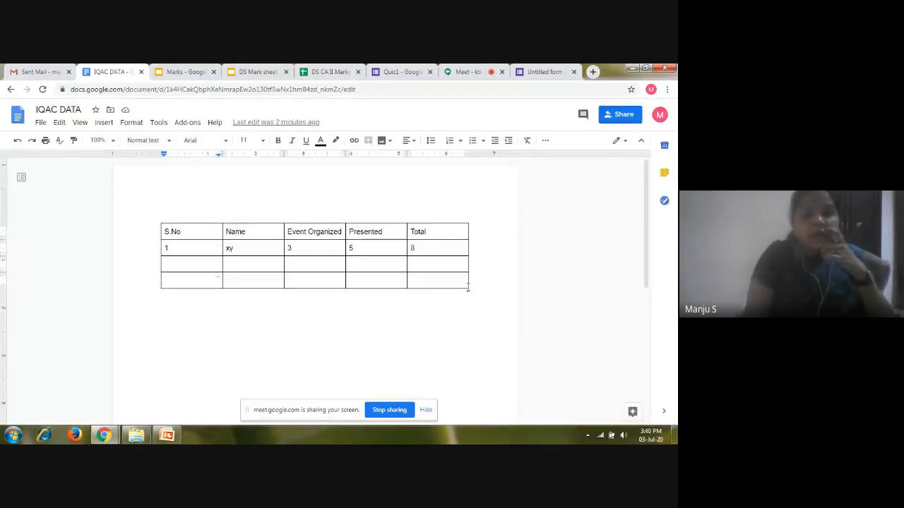
Add an empty line below the table in the document
left_click(413, 317)
key("Return")
key("Return")
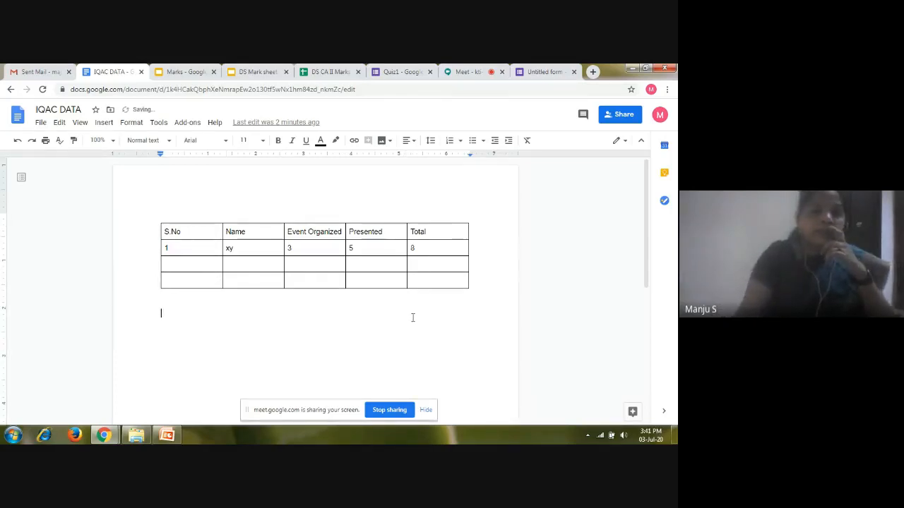
left_click(40, 123)
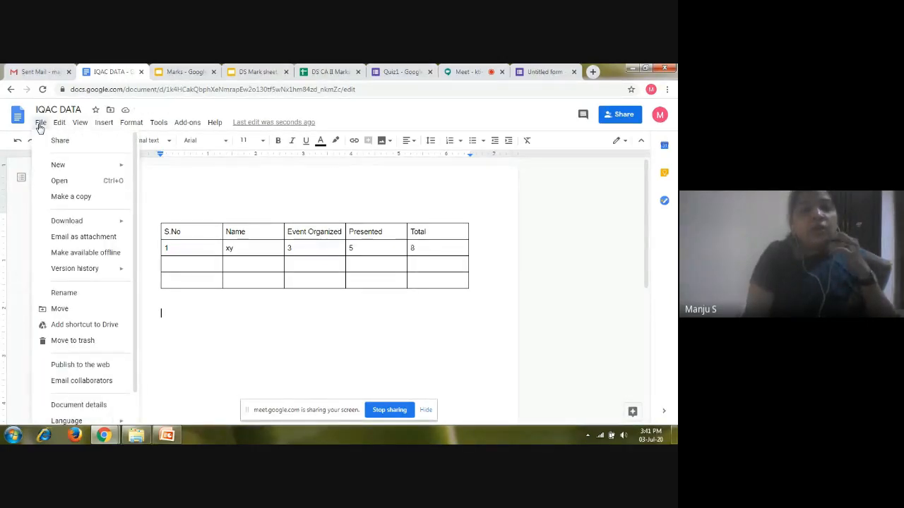
left_click(61, 127)
left_click(61, 127)
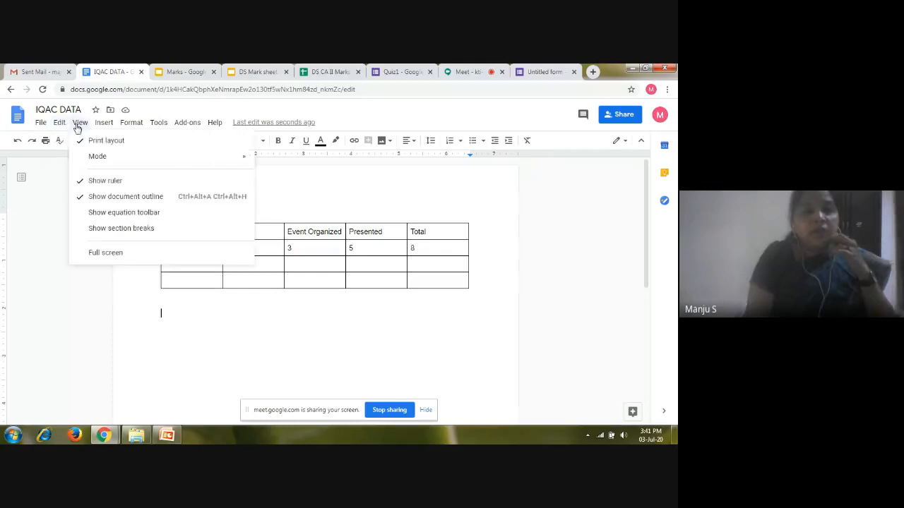
left_click(77, 127)
left_click(78, 128)
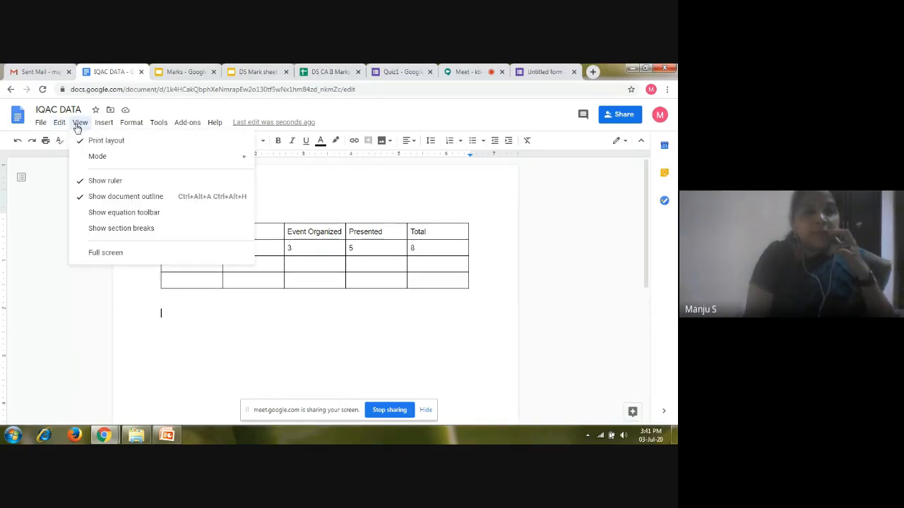
left_click(103, 127)
left_click(102, 127)
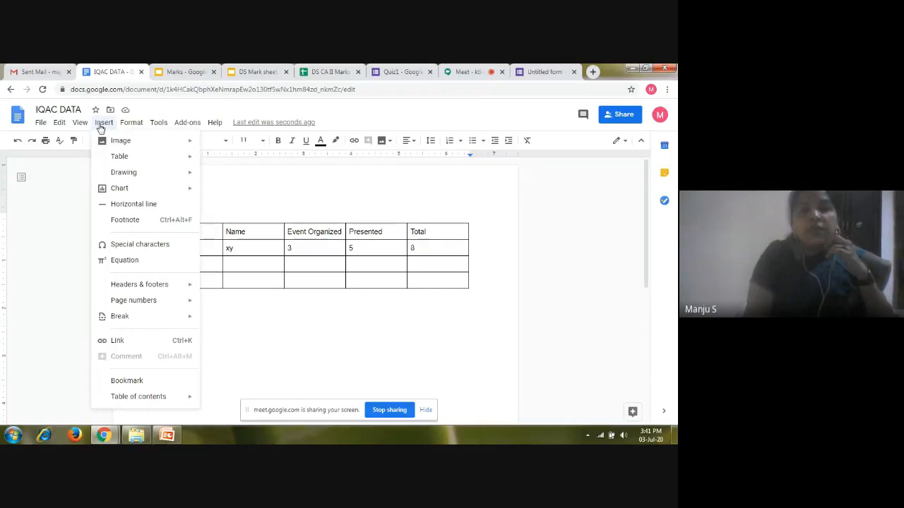
mouse_move(124, 164)
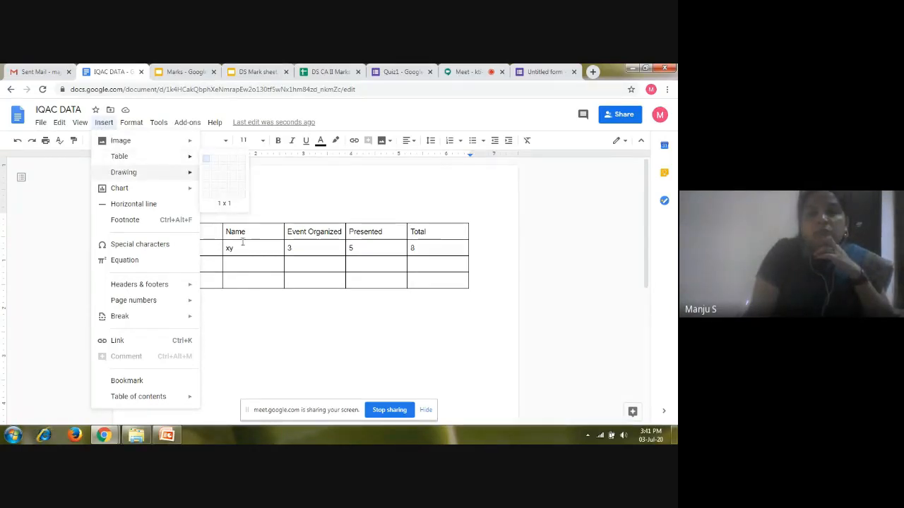
left_click(267, 315)
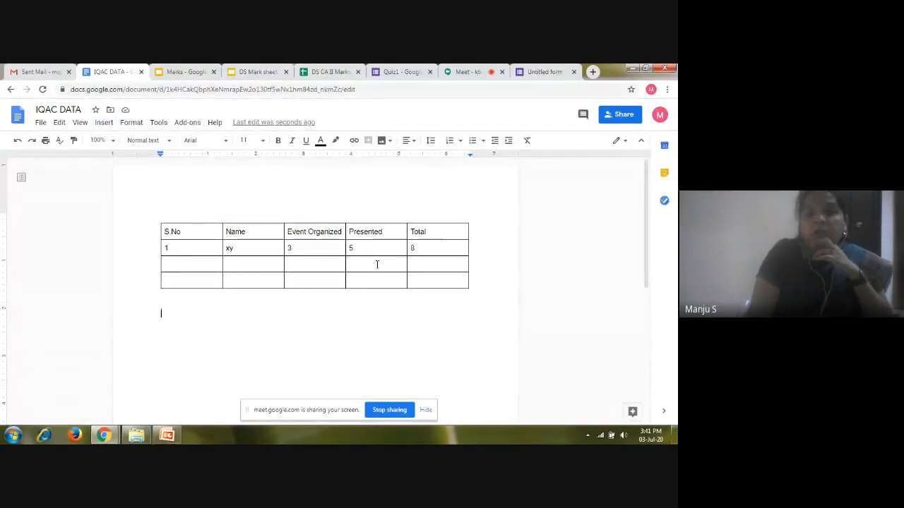
Switch to Gmail and open Google Calendar from the list of Google apps
left_click(40, 71)
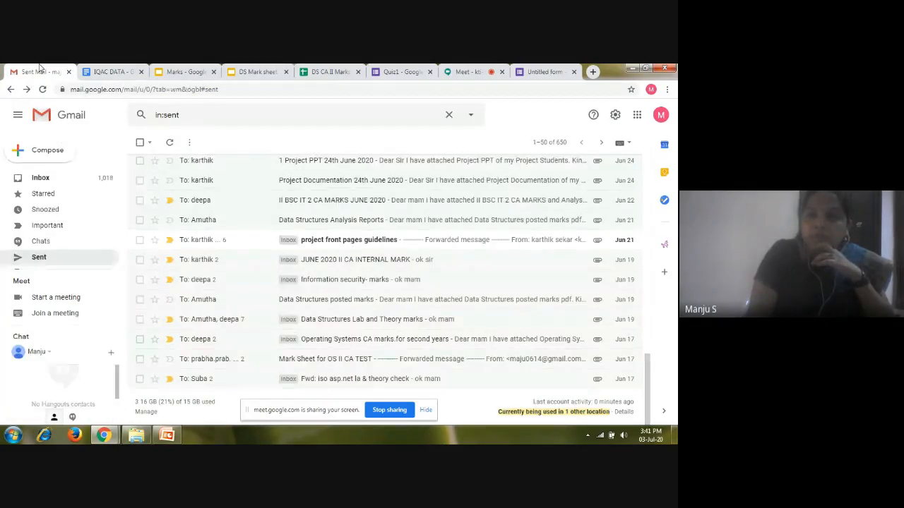
left_click(636, 116)
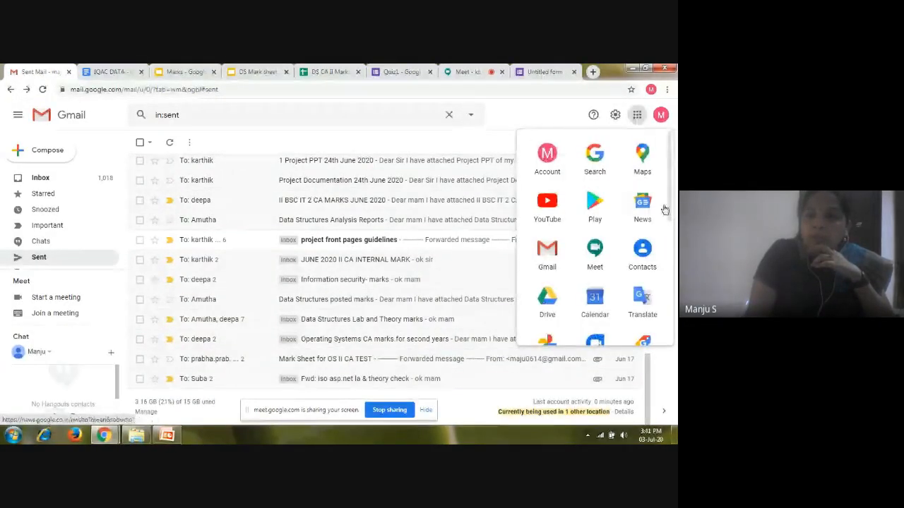
scroll(667, 219, "down", 2)
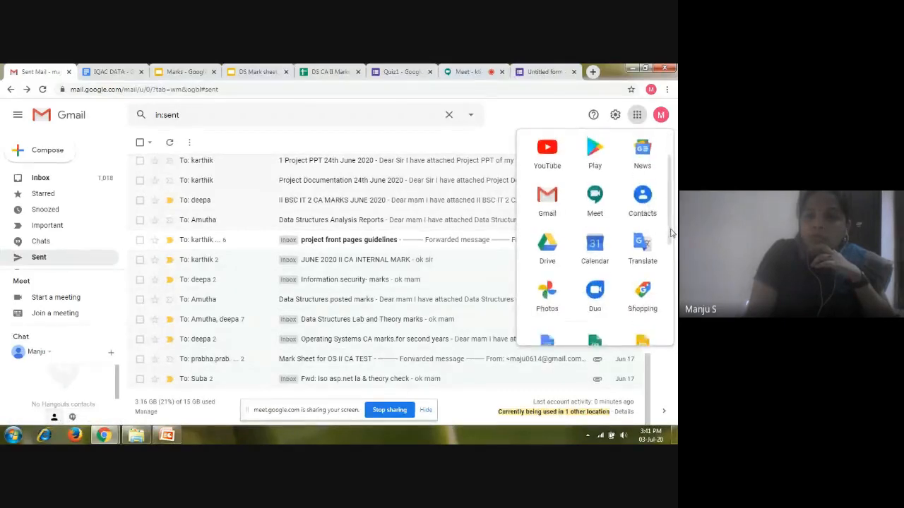
left_click_drag(671, 233, 675, 269)
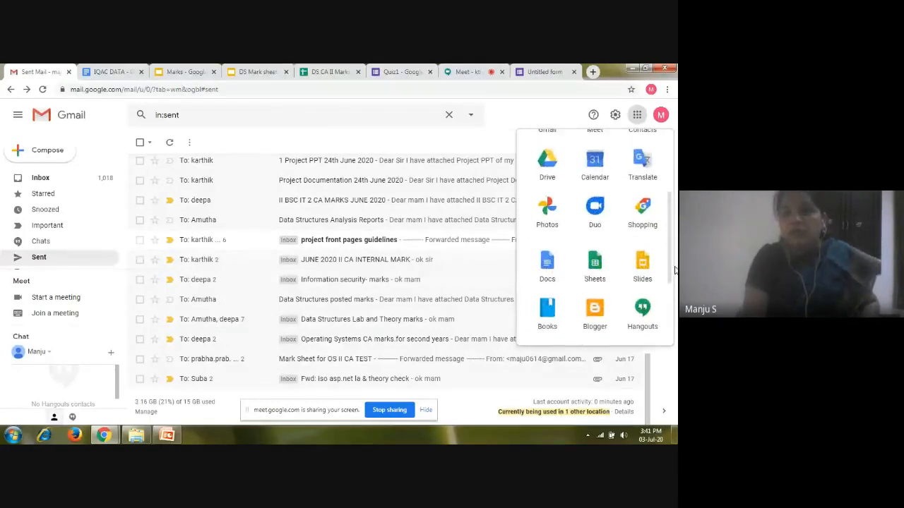
double_click(595, 170)
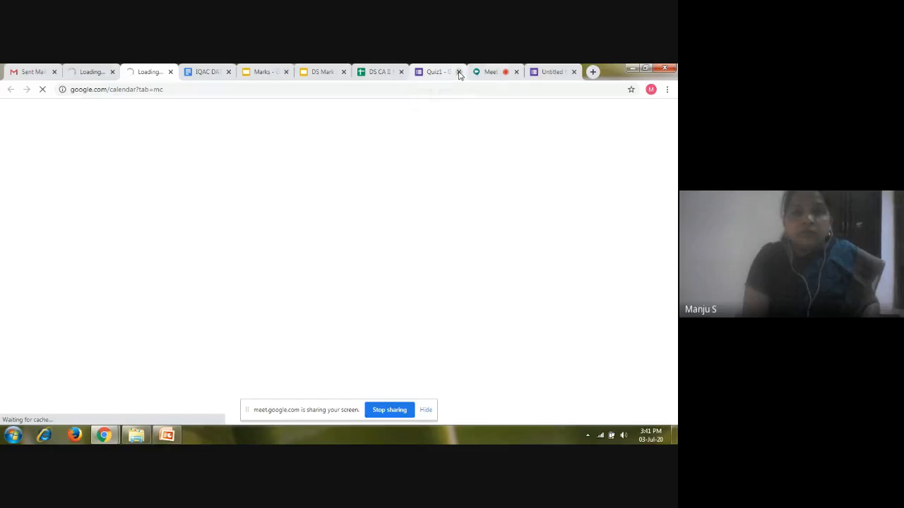
Close the Quiz1 form and the IQAC DATA document
left_click(458, 72)
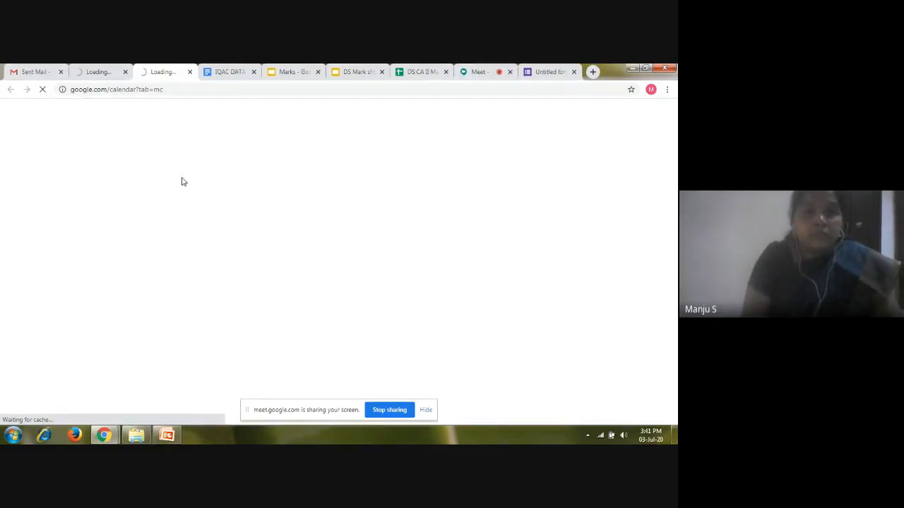
left_click(253, 72)
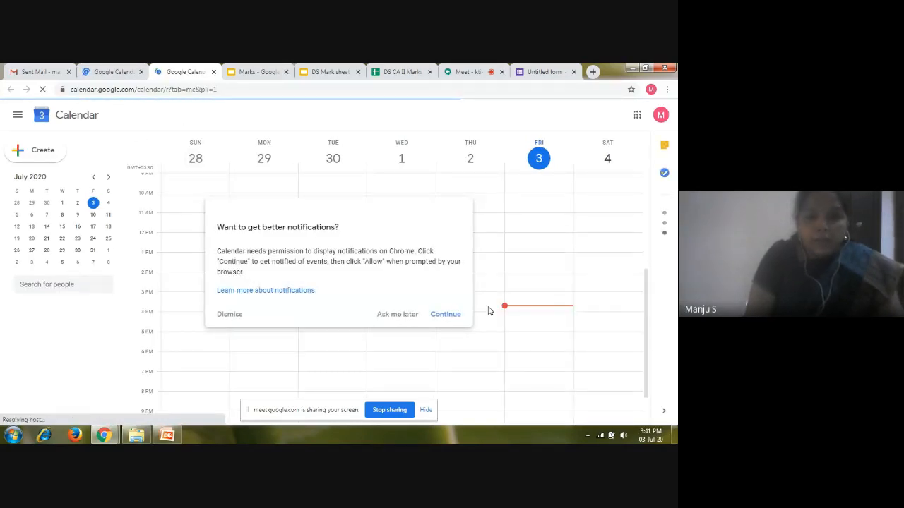
Postpone the calendar notification request and display the calendar by month
left_click(397, 315)
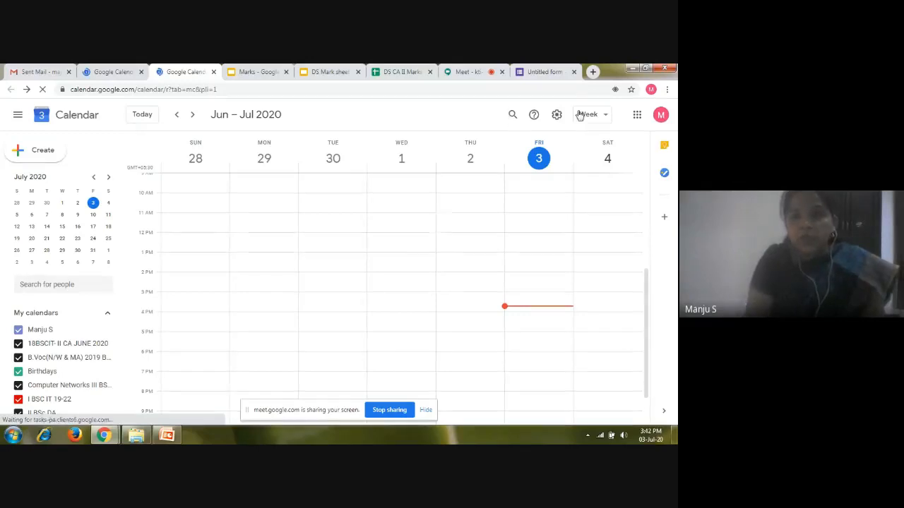
left_click(604, 120)
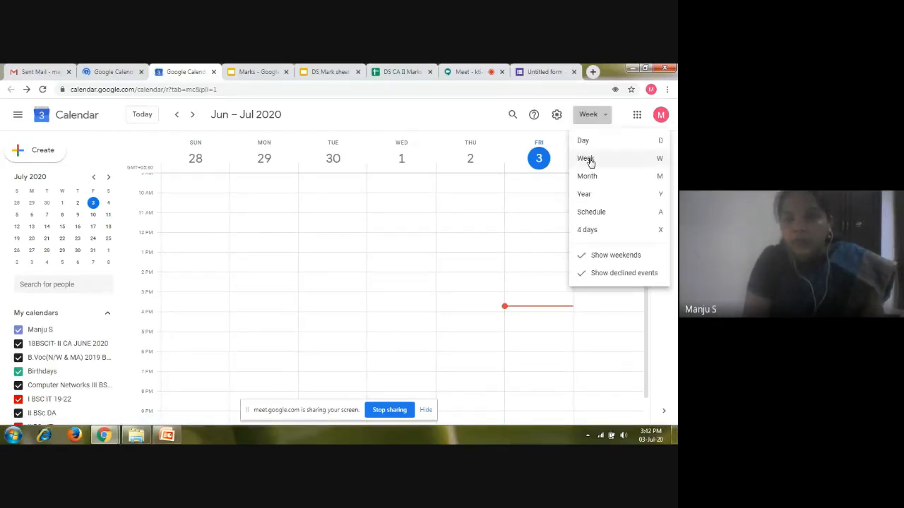
left_click(587, 176)
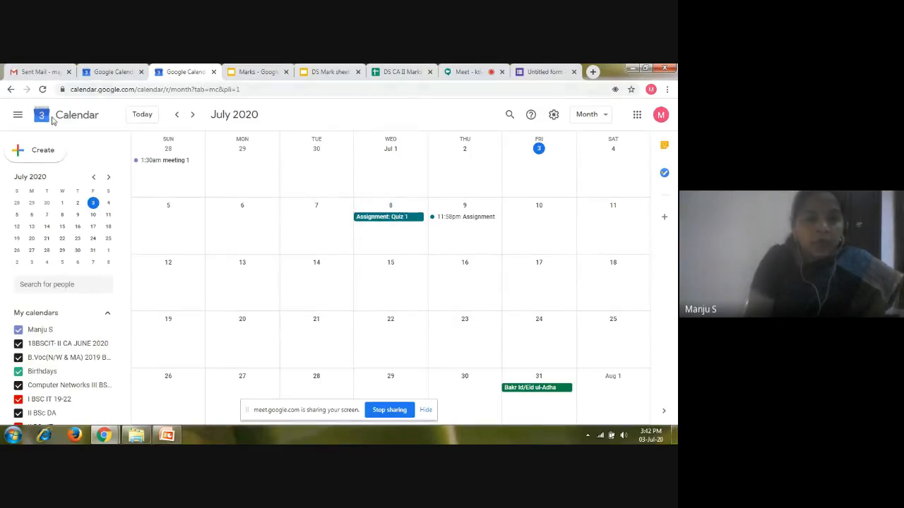
Create an event titled Meeting 2 with the description Official and assign it to the II BSC Microbiology calendar
left_click(43, 151)
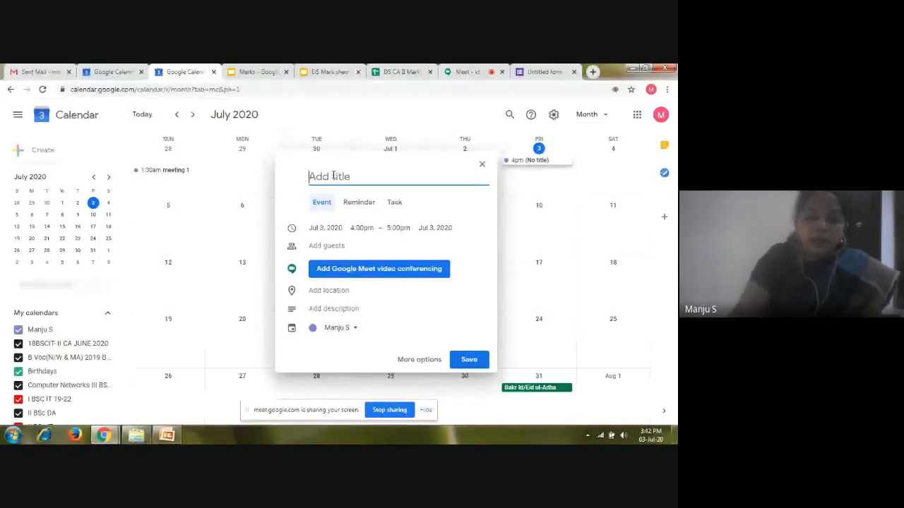
type("Meeting 2")
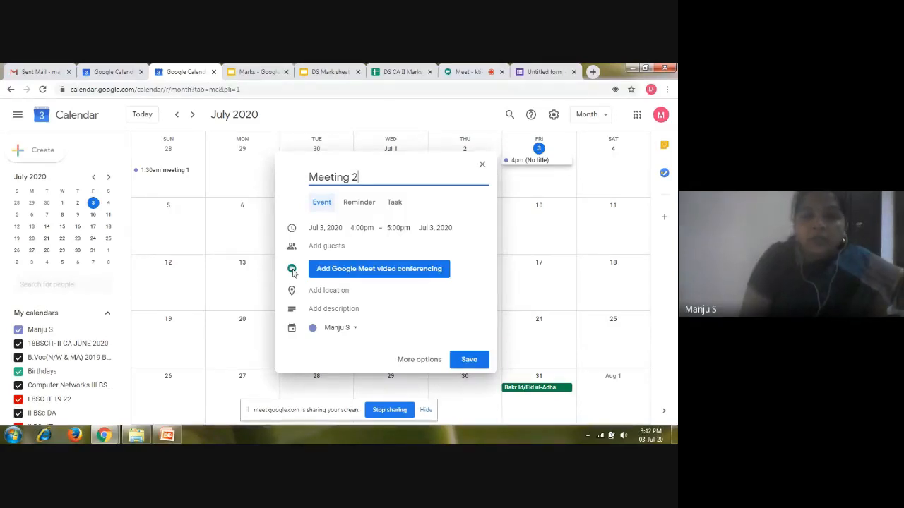
left_click(334, 291)
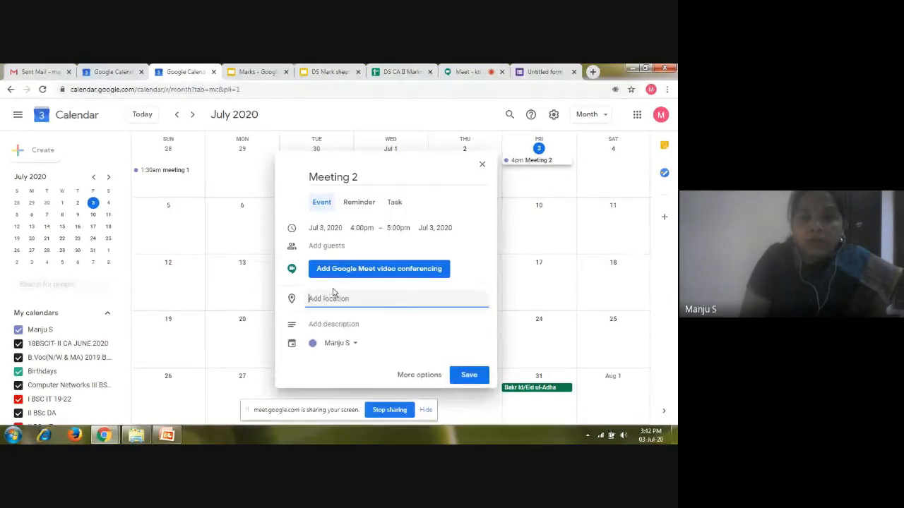
left_click(321, 326)
type("Official")
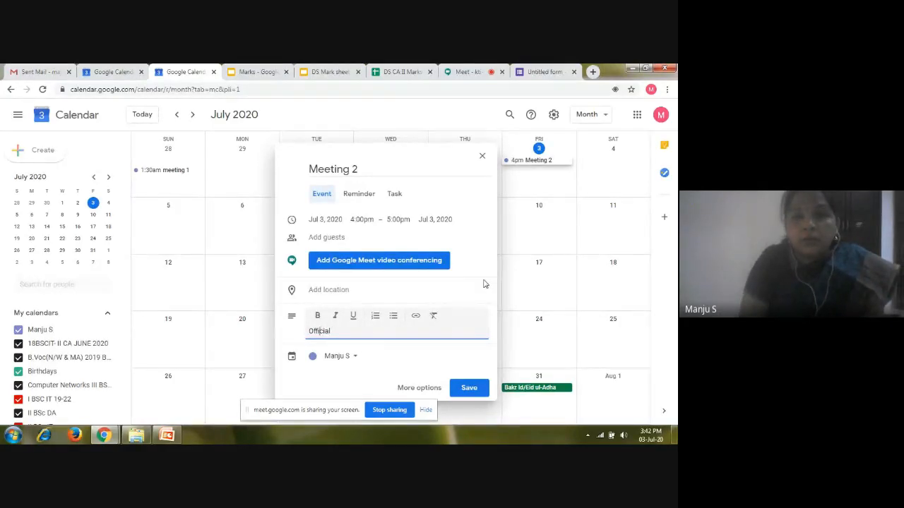
left_click(339, 357)
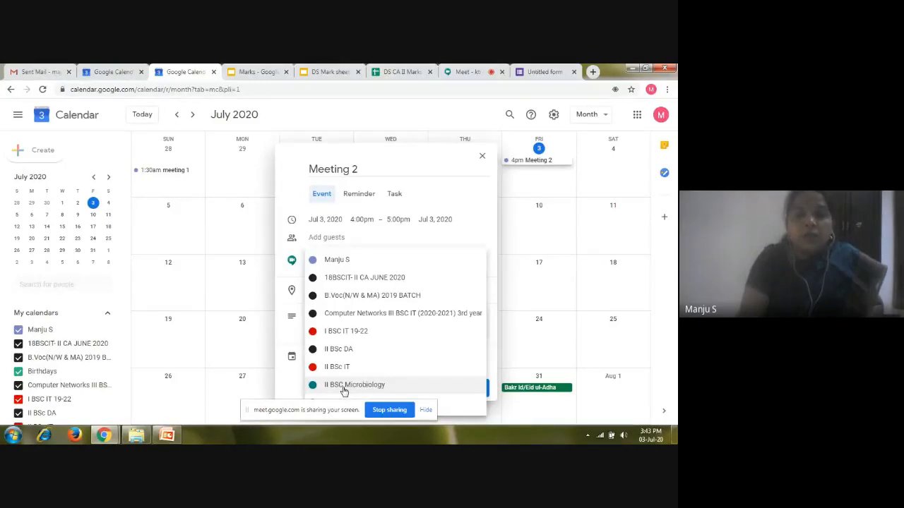
left_click(344, 387)
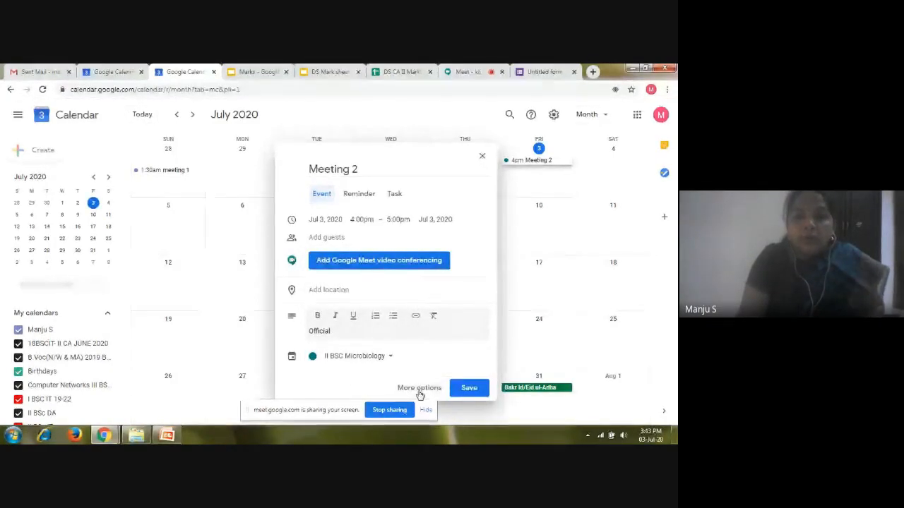
Add the second contact suggested for "n" as a guest of Meeting 2 and dismiss the guest availability tip
left_click(325, 238)
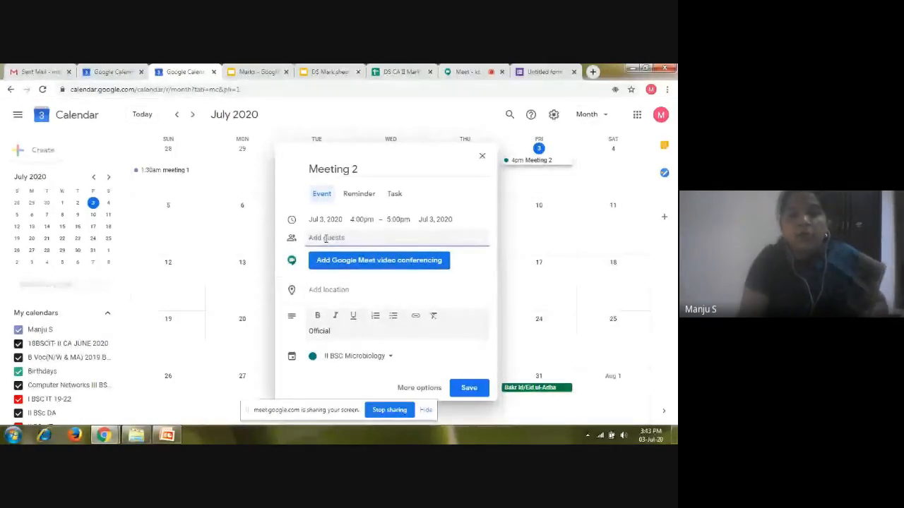
type("n")
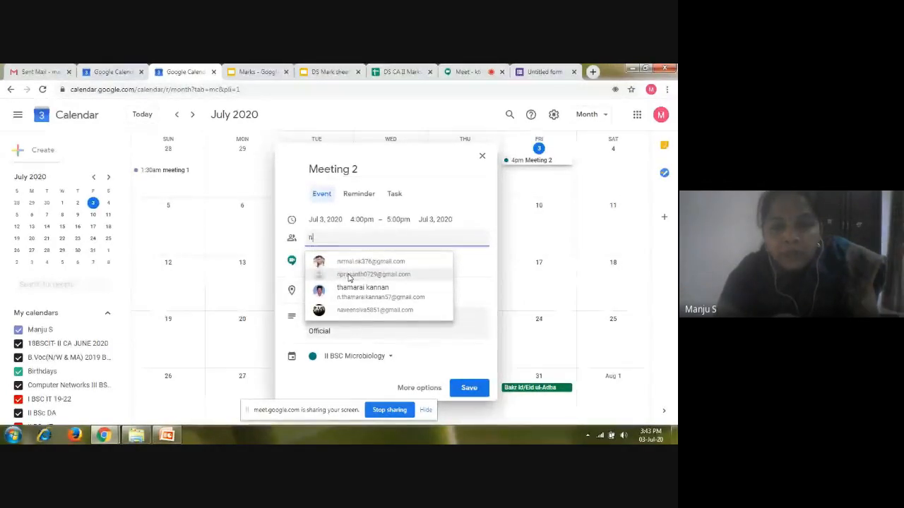
left_click(348, 276)
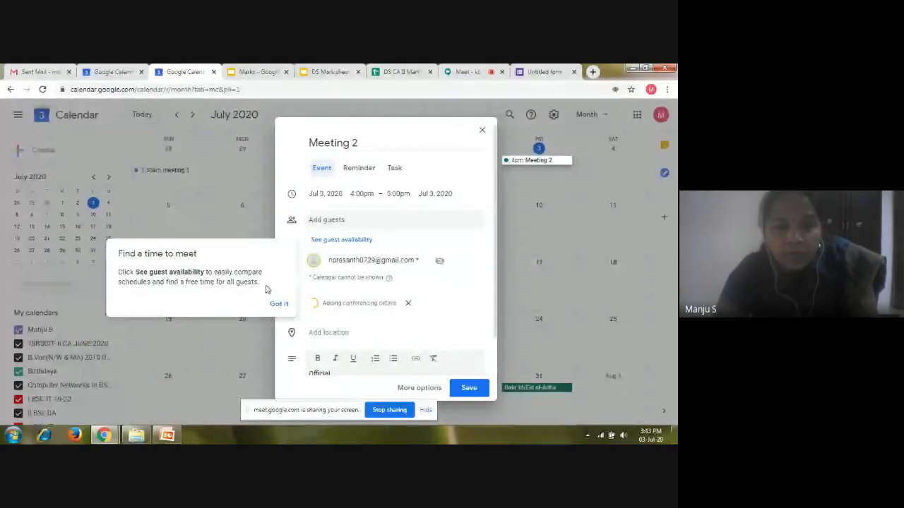
left_click(278, 304)
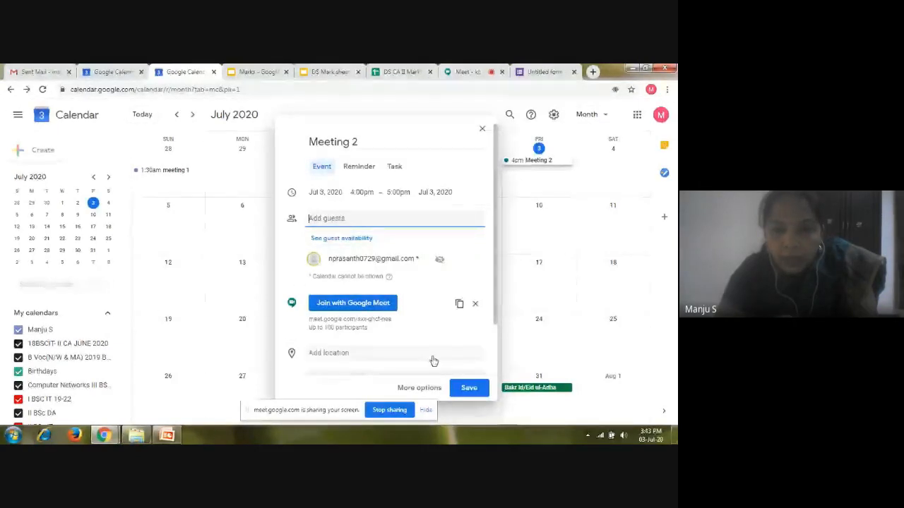
Make the description text Official of the Meeting 2 event bold
left_click_drag(495, 317, 493, 379)
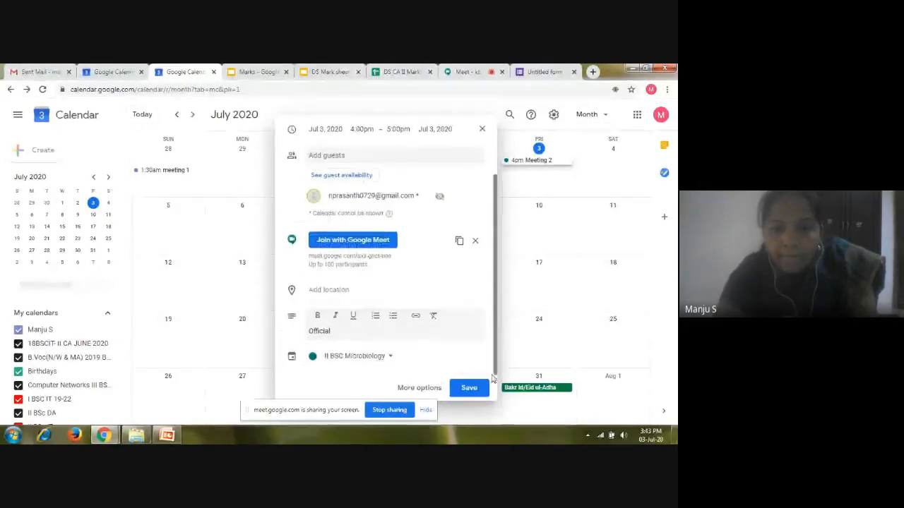
left_click(329, 331)
left_click_drag(334, 331, 302, 333)
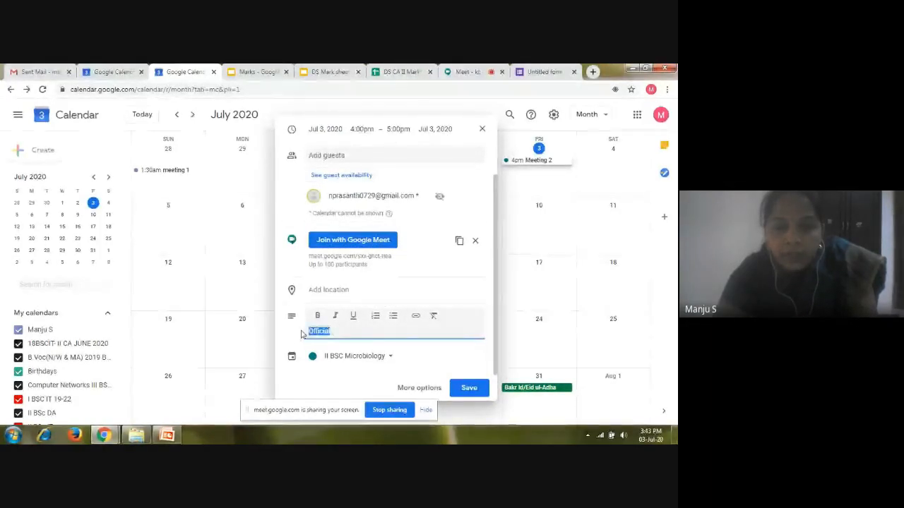
left_click(317, 317)
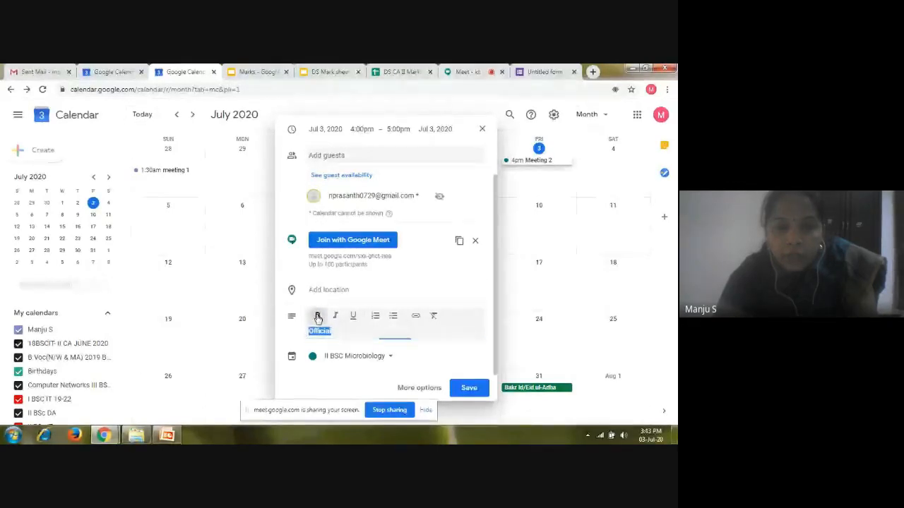
left_click(342, 334)
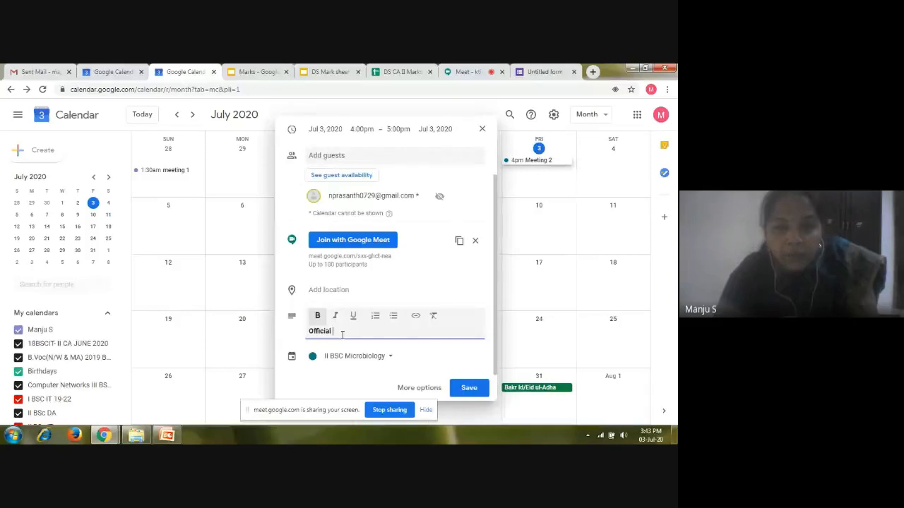
Open the full set of options for Meeting 2 and keep its unsaved changes instead of discarding them
left_click(404, 387)
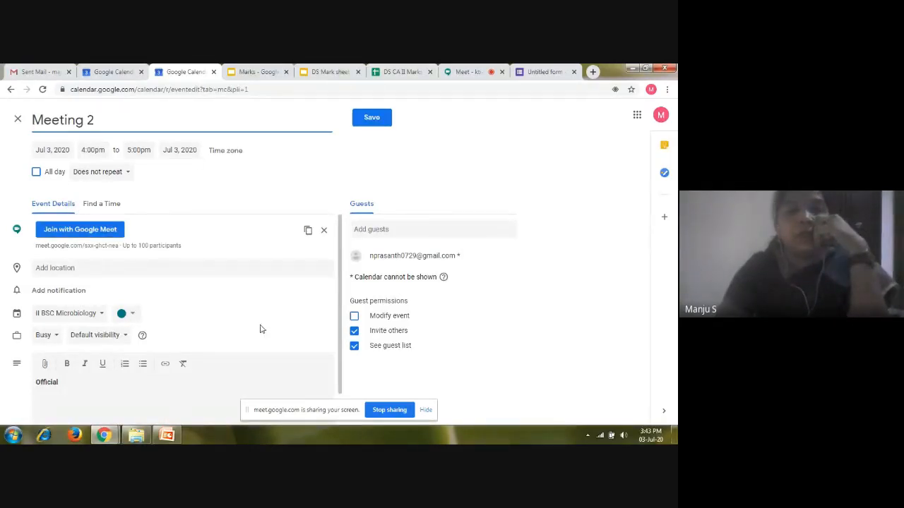
left_click(18, 120)
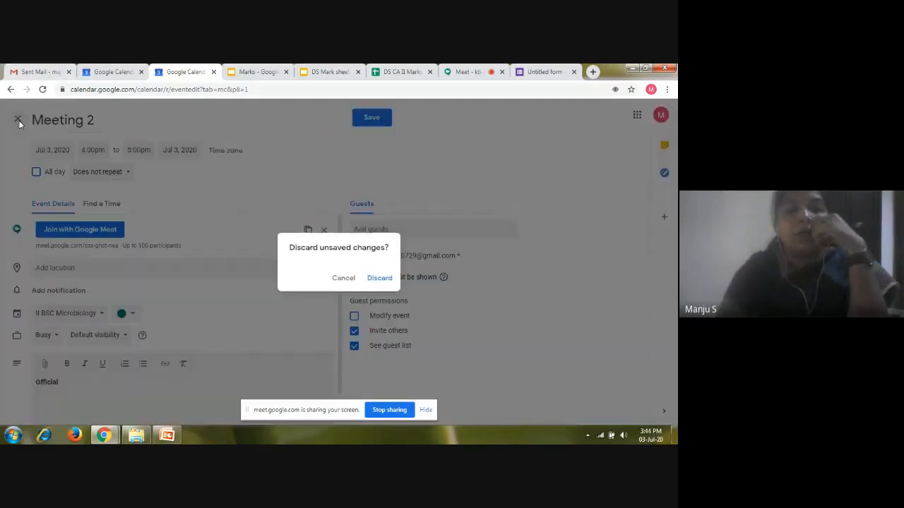
left_click(343, 278)
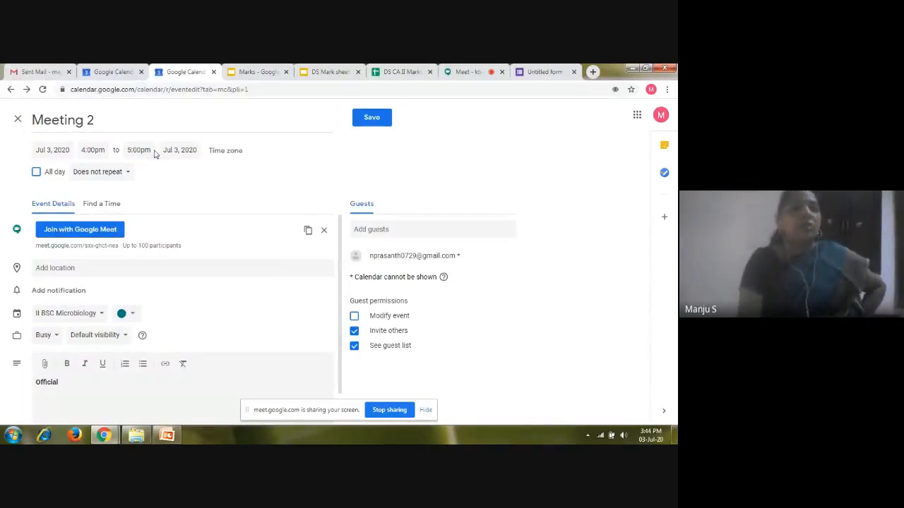
Schedule Meeting 2 from 4:15pm to 5:15pm and save it without sending invitation emails to the guests
left_click(89, 152)
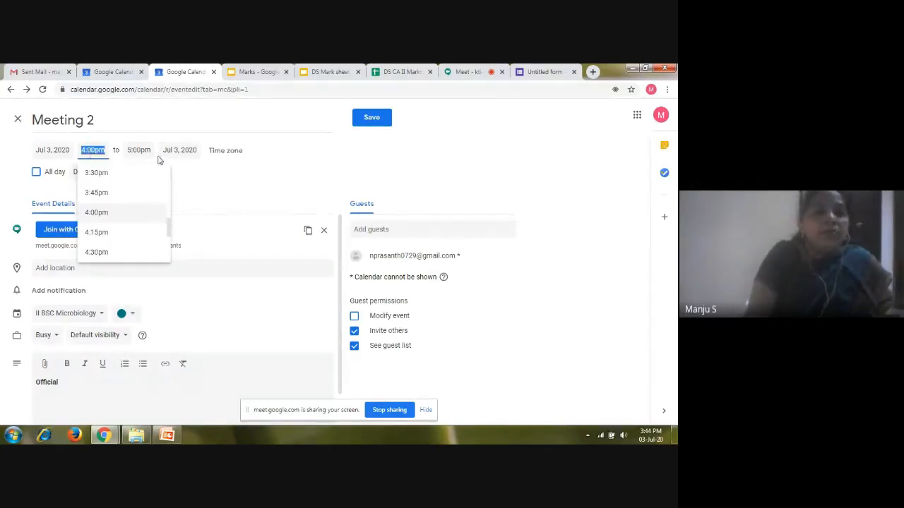
left_click(110, 240)
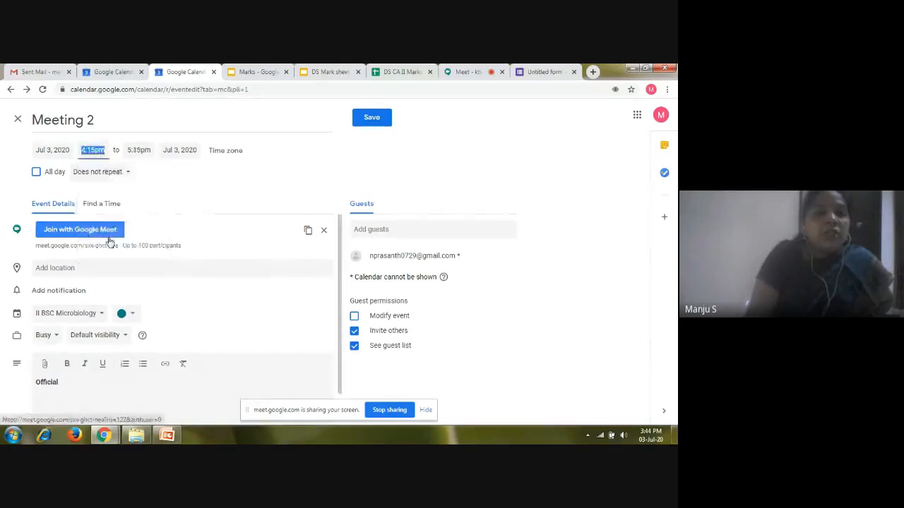
left_click(139, 151)
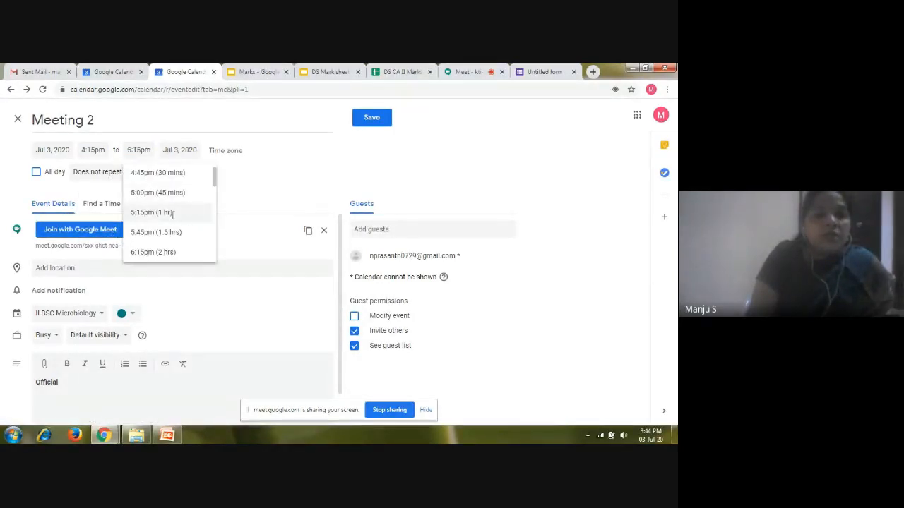
left_click(171, 213)
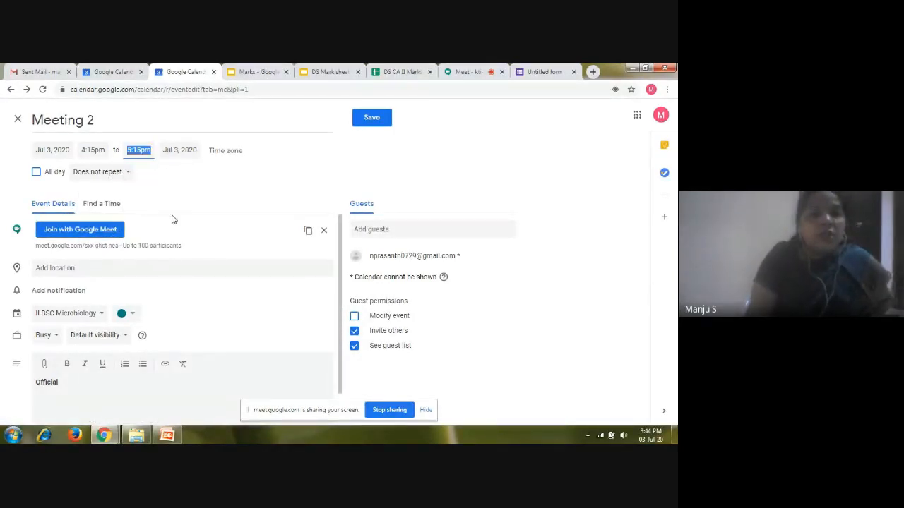
left_click(376, 118)
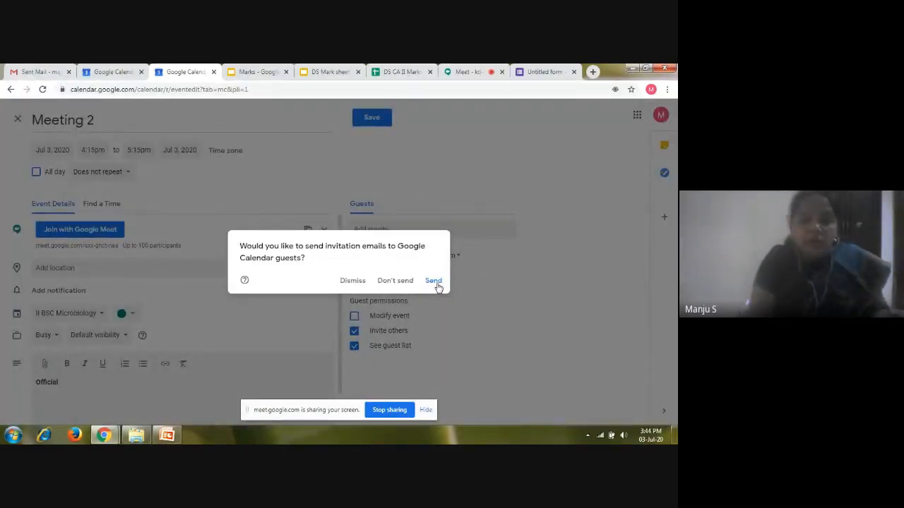
left_click(395, 281)
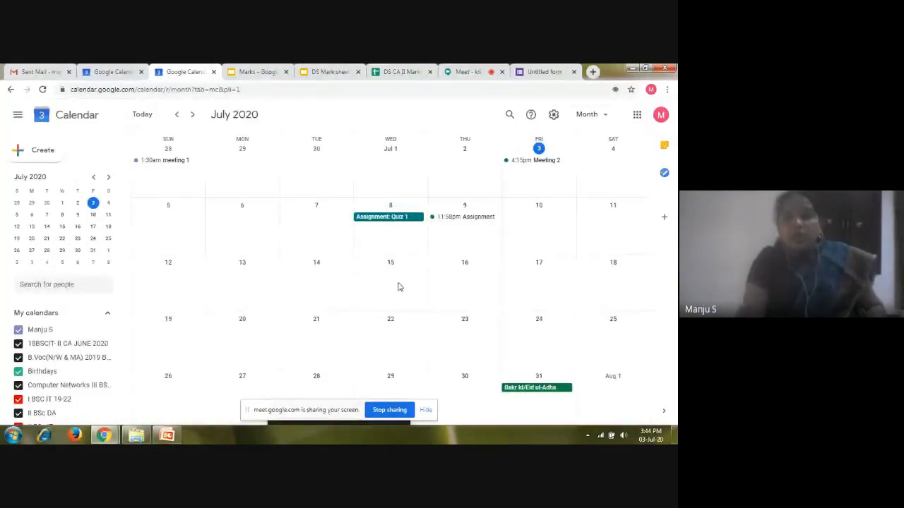
Try to open the saved Meeting 2 event on July 3 in the month calendar
left_click(528, 177)
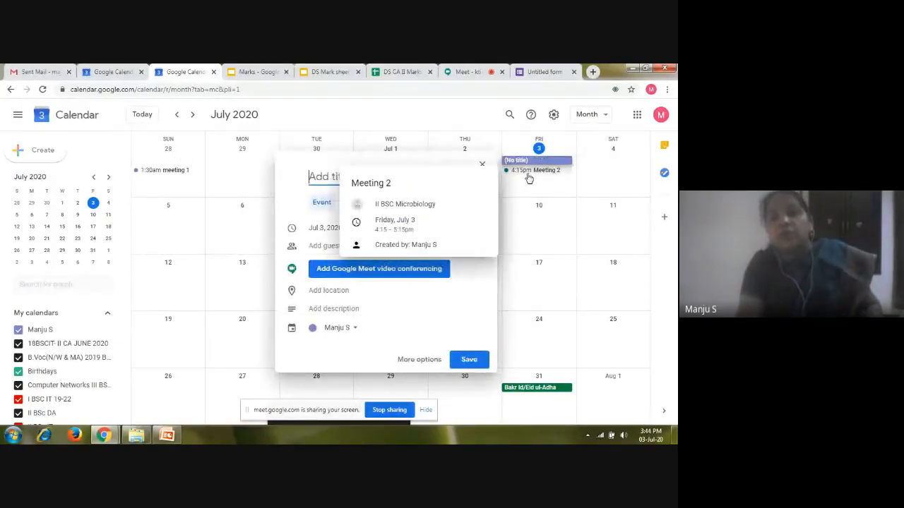